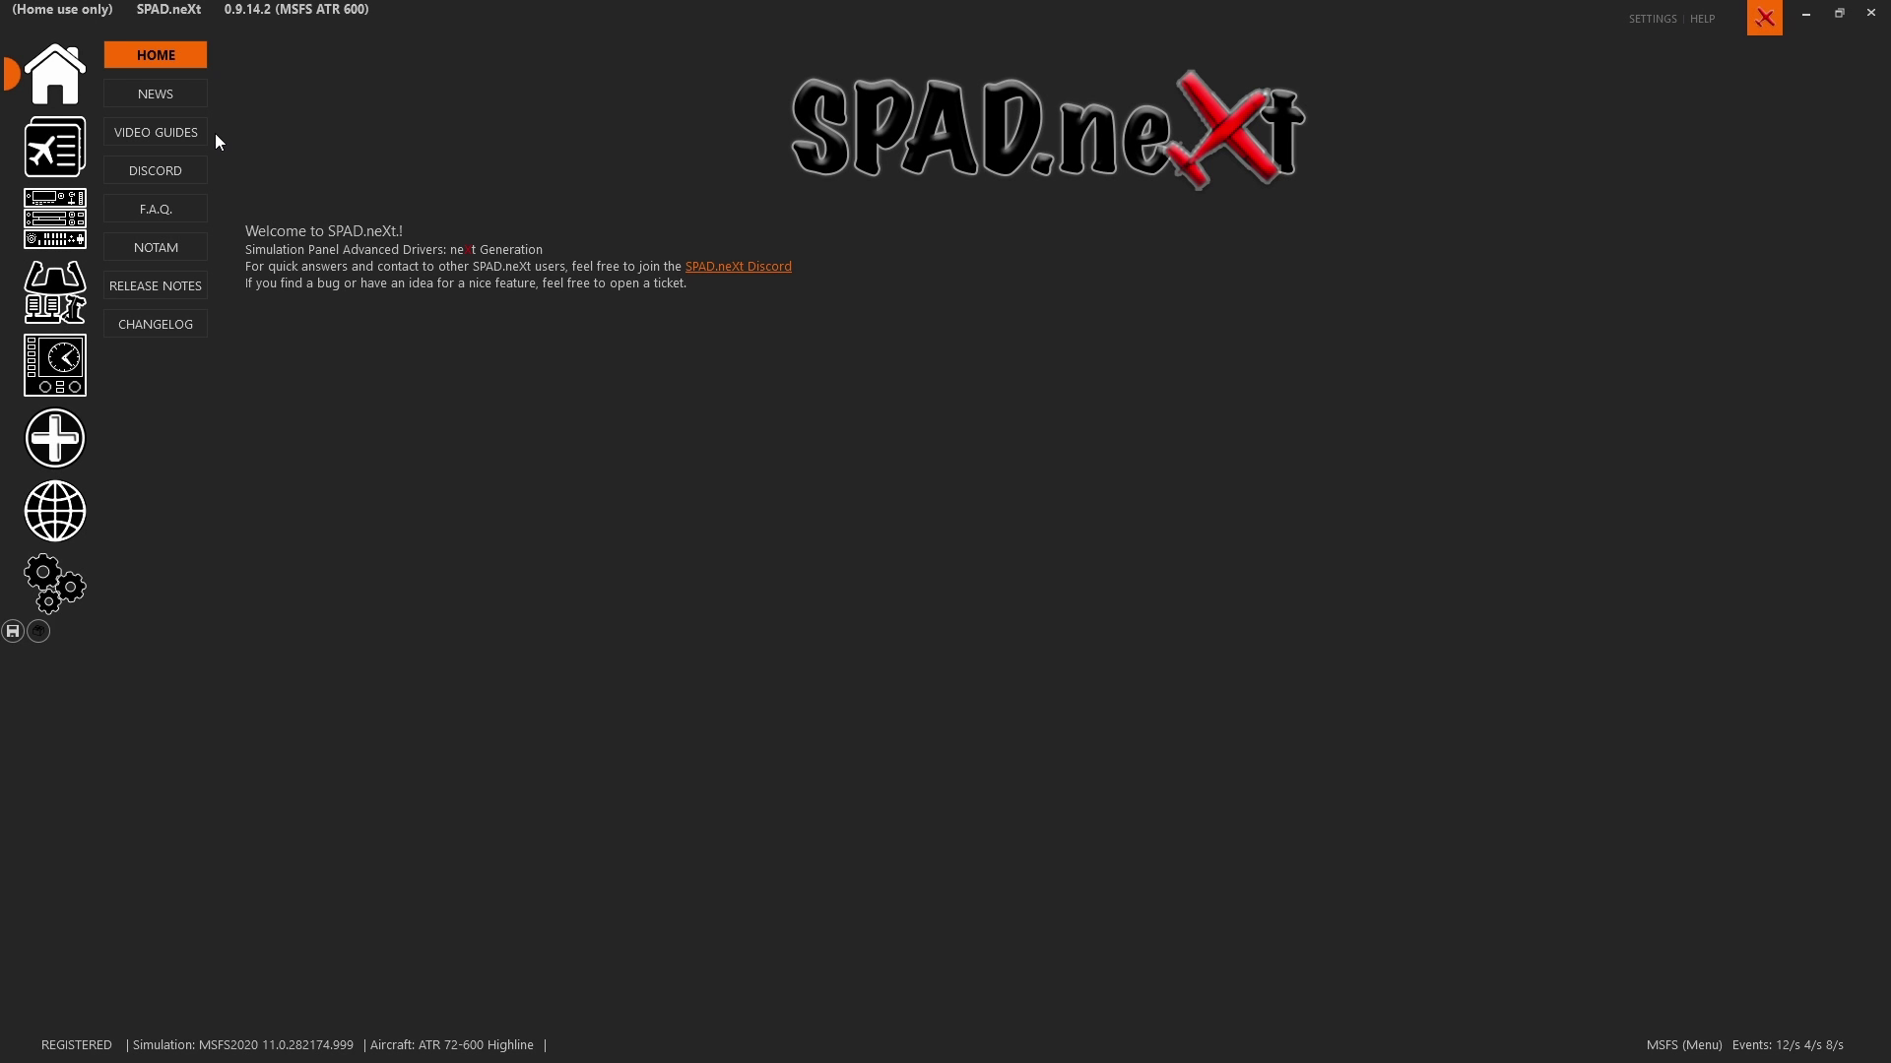
Look up the video guides for the ATR 600 (MSFS).
{"action": "left_click", "coordinate": [200, 138]}
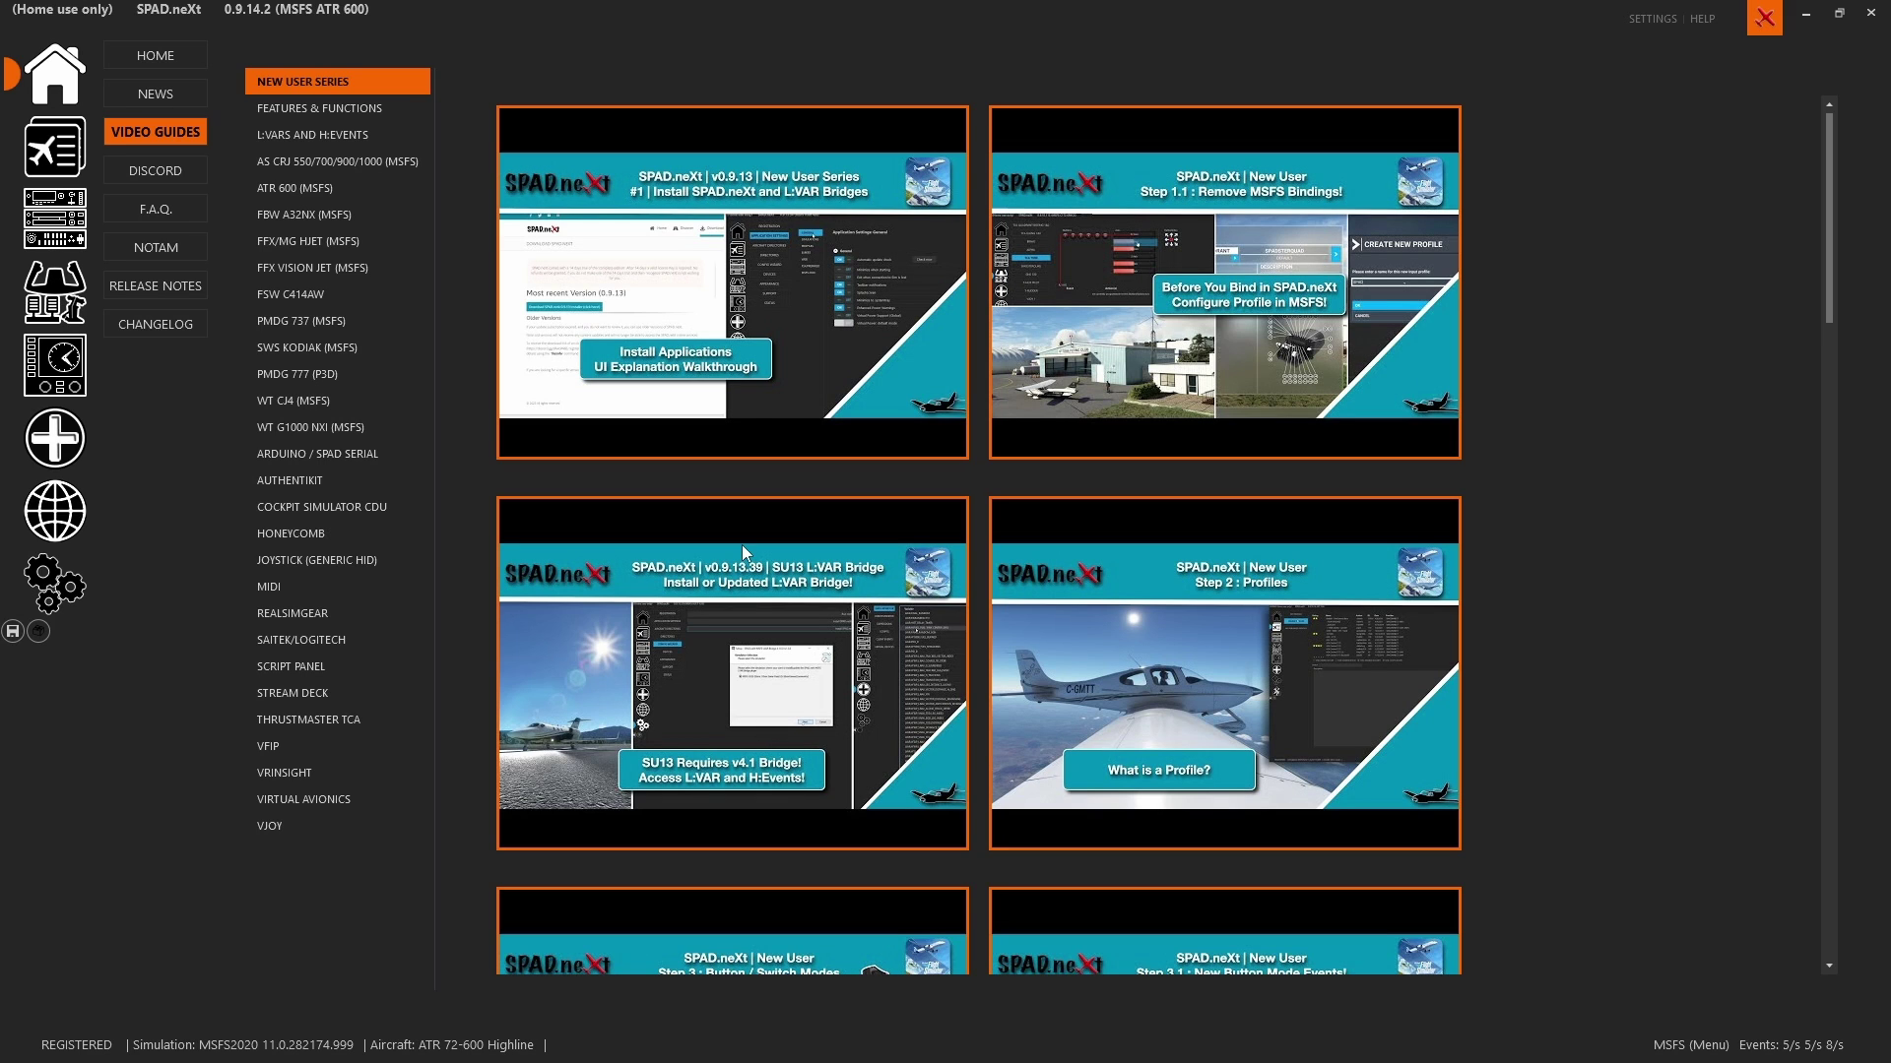
{"action": "left_click", "coordinate": [311, 195]}
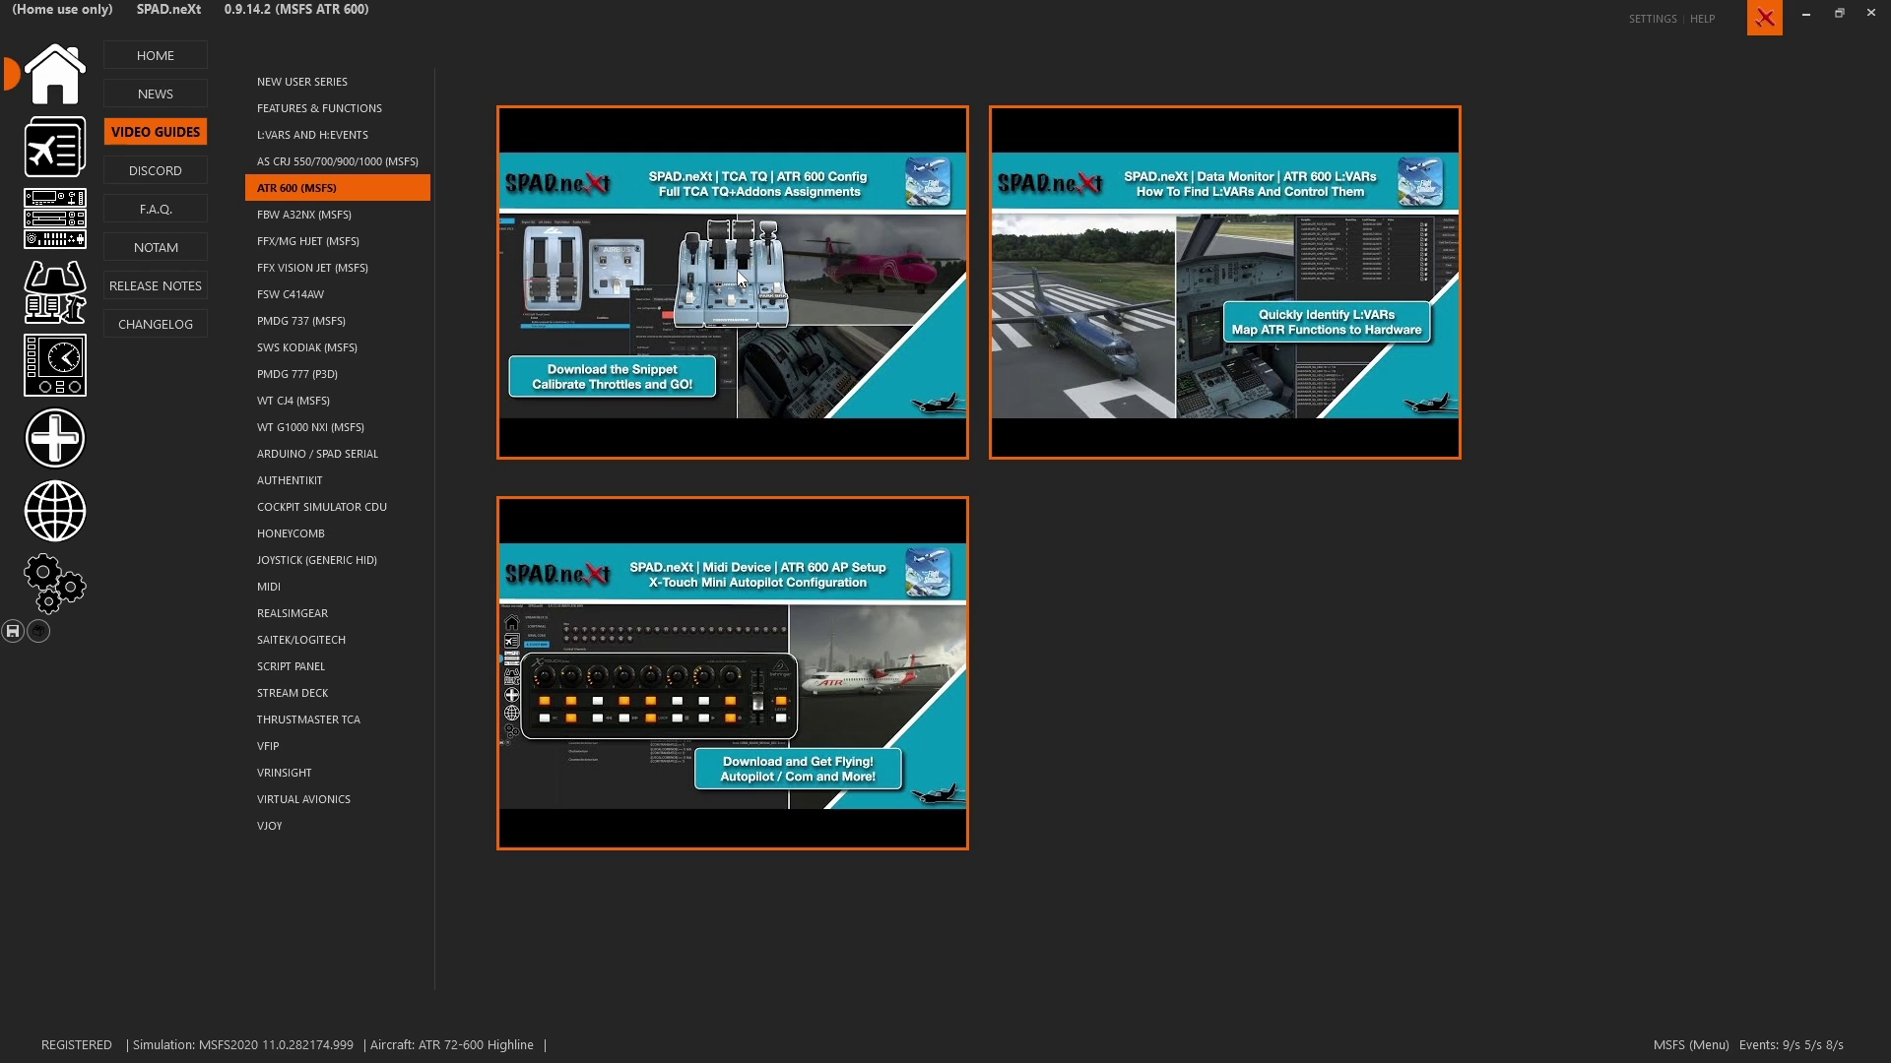
Open the Bravo device and look through its throttle quadrant, autopilot and switches, and annunciator pages.
{"action": "left_click", "coordinate": [71, 307]}
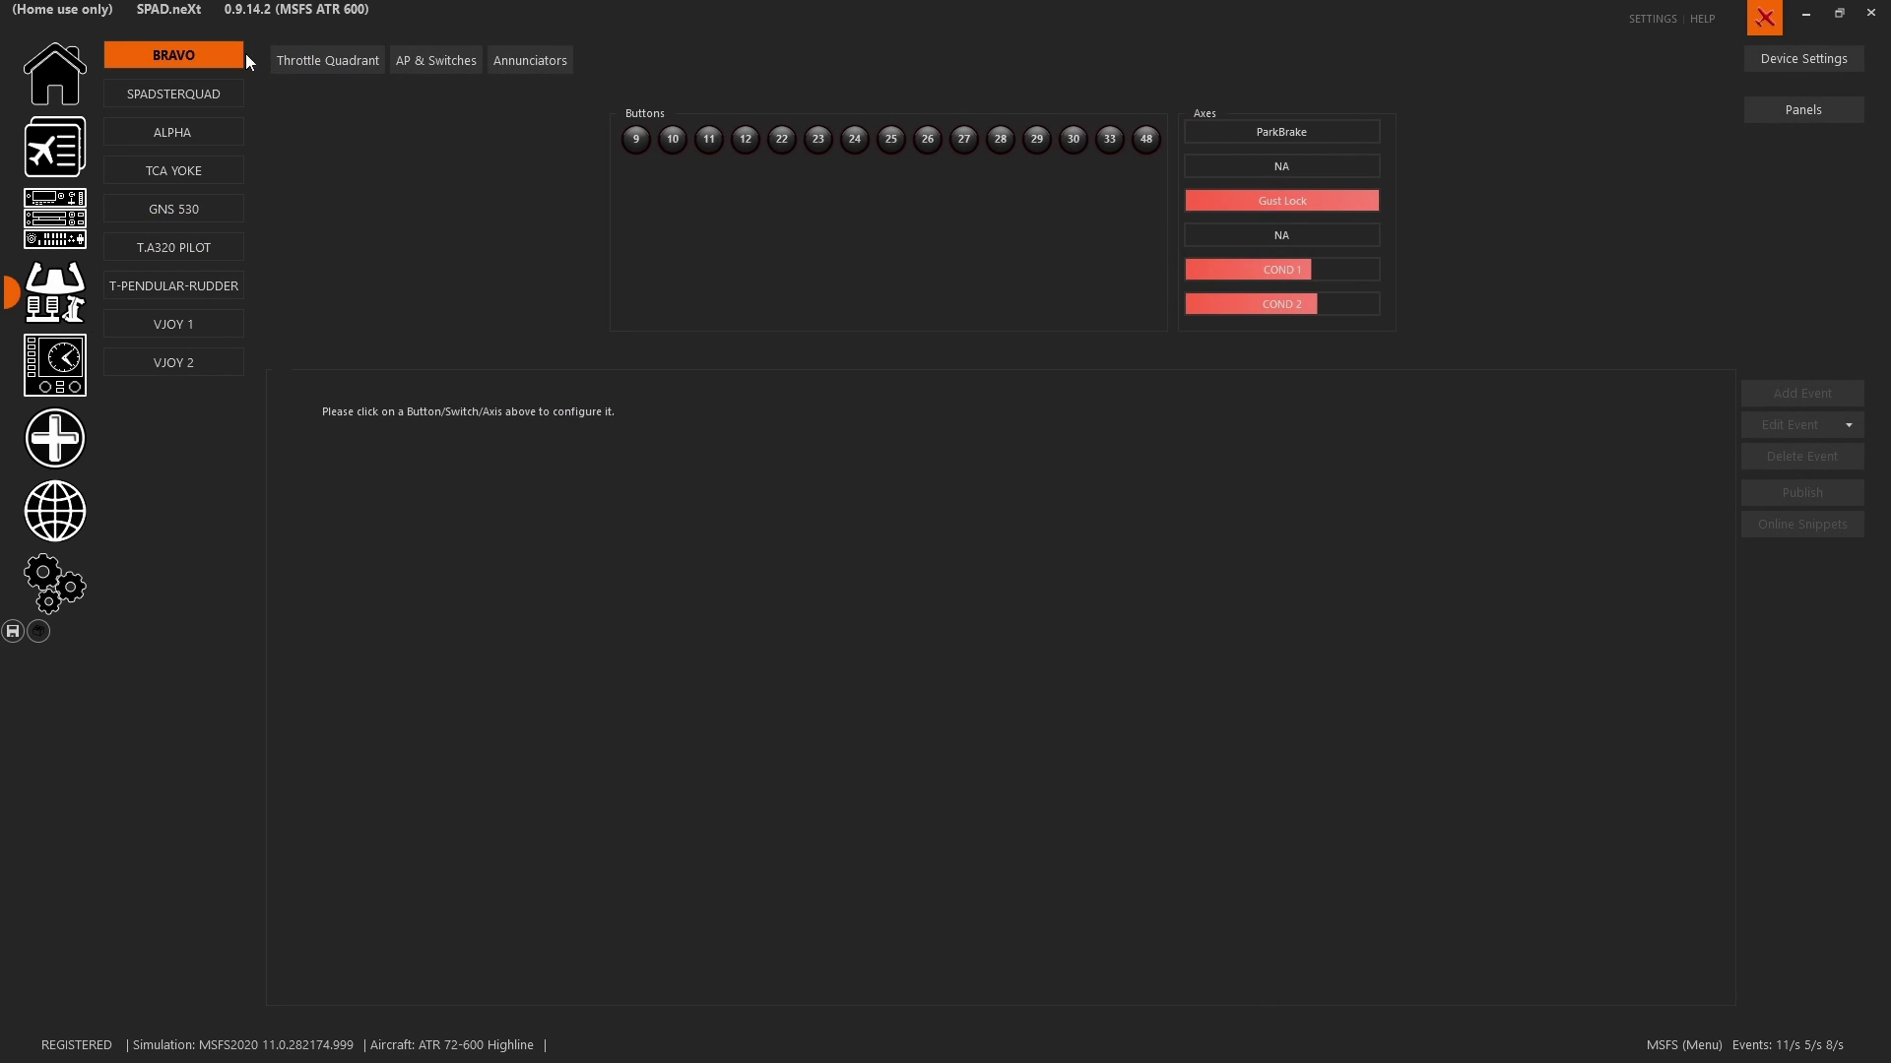
{"action": "left_click", "coordinate": [321, 75]}
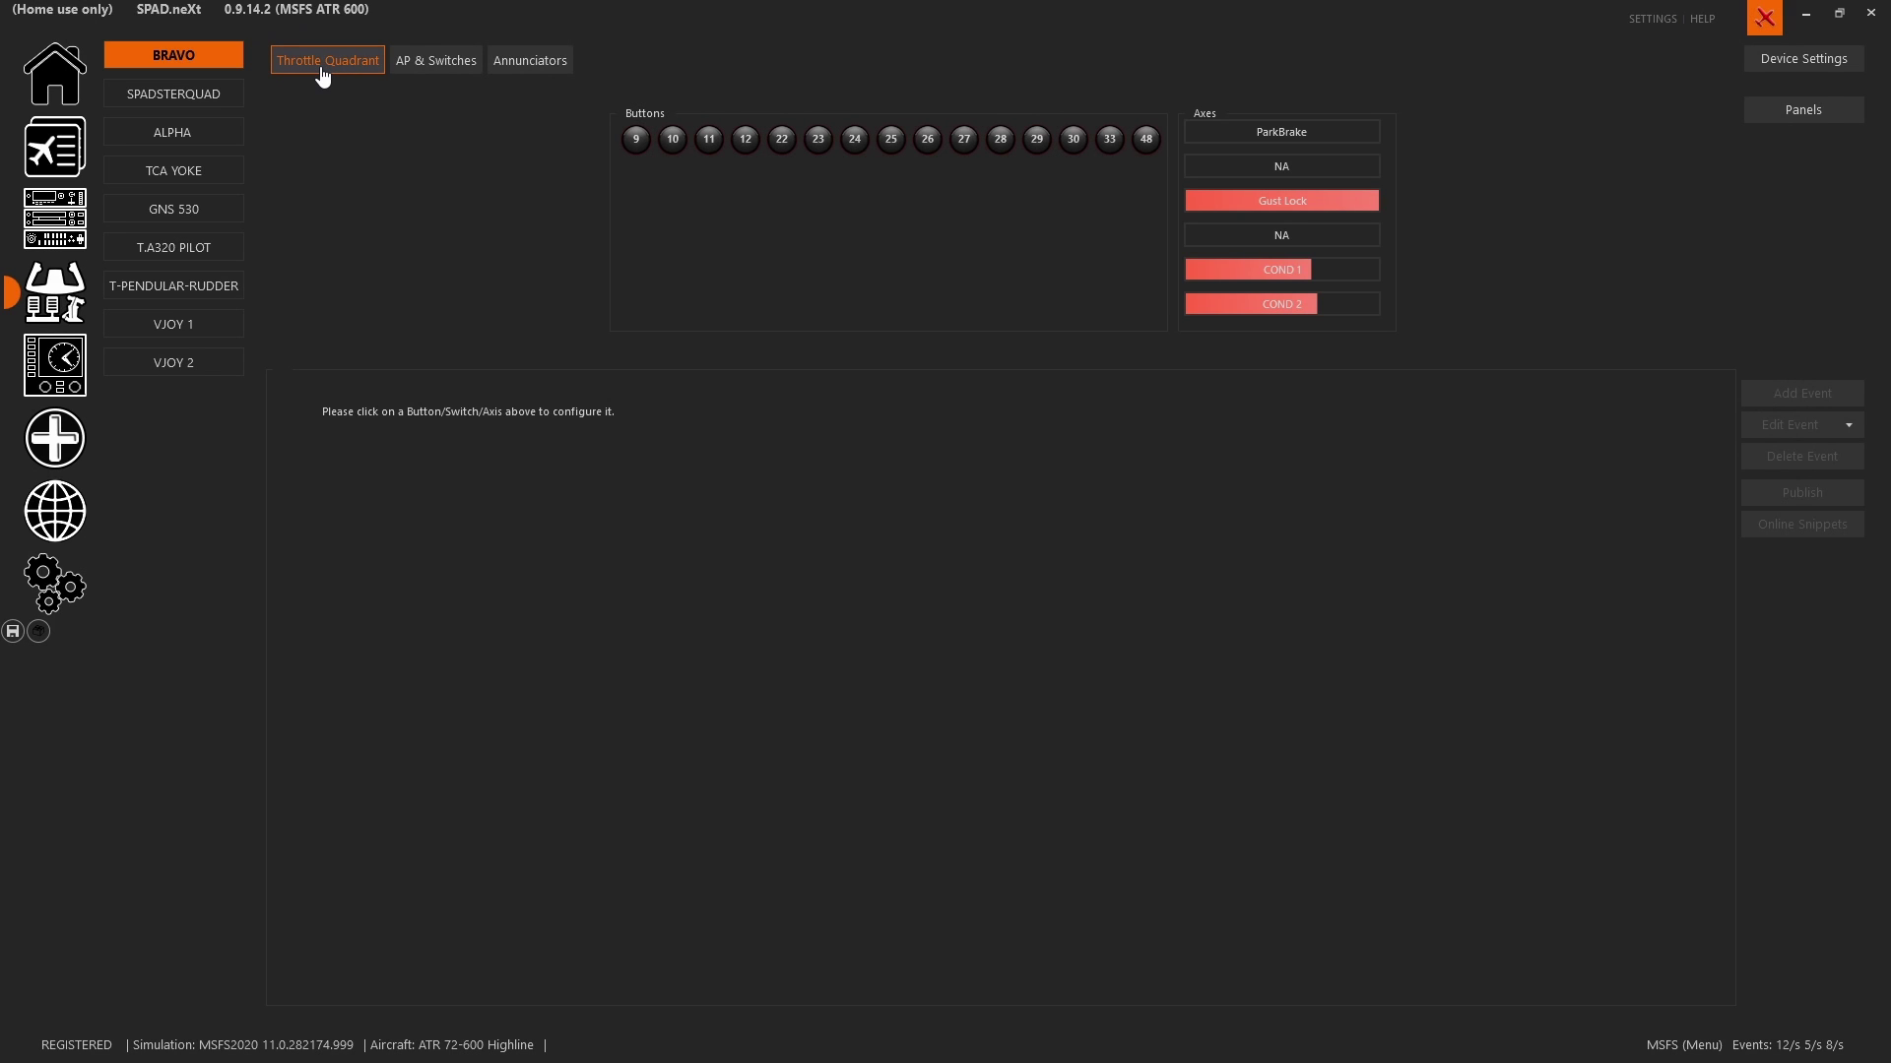
{"action": "left_click", "coordinate": [435, 74]}
{"action": "left_click", "coordinate": [528, 77]}
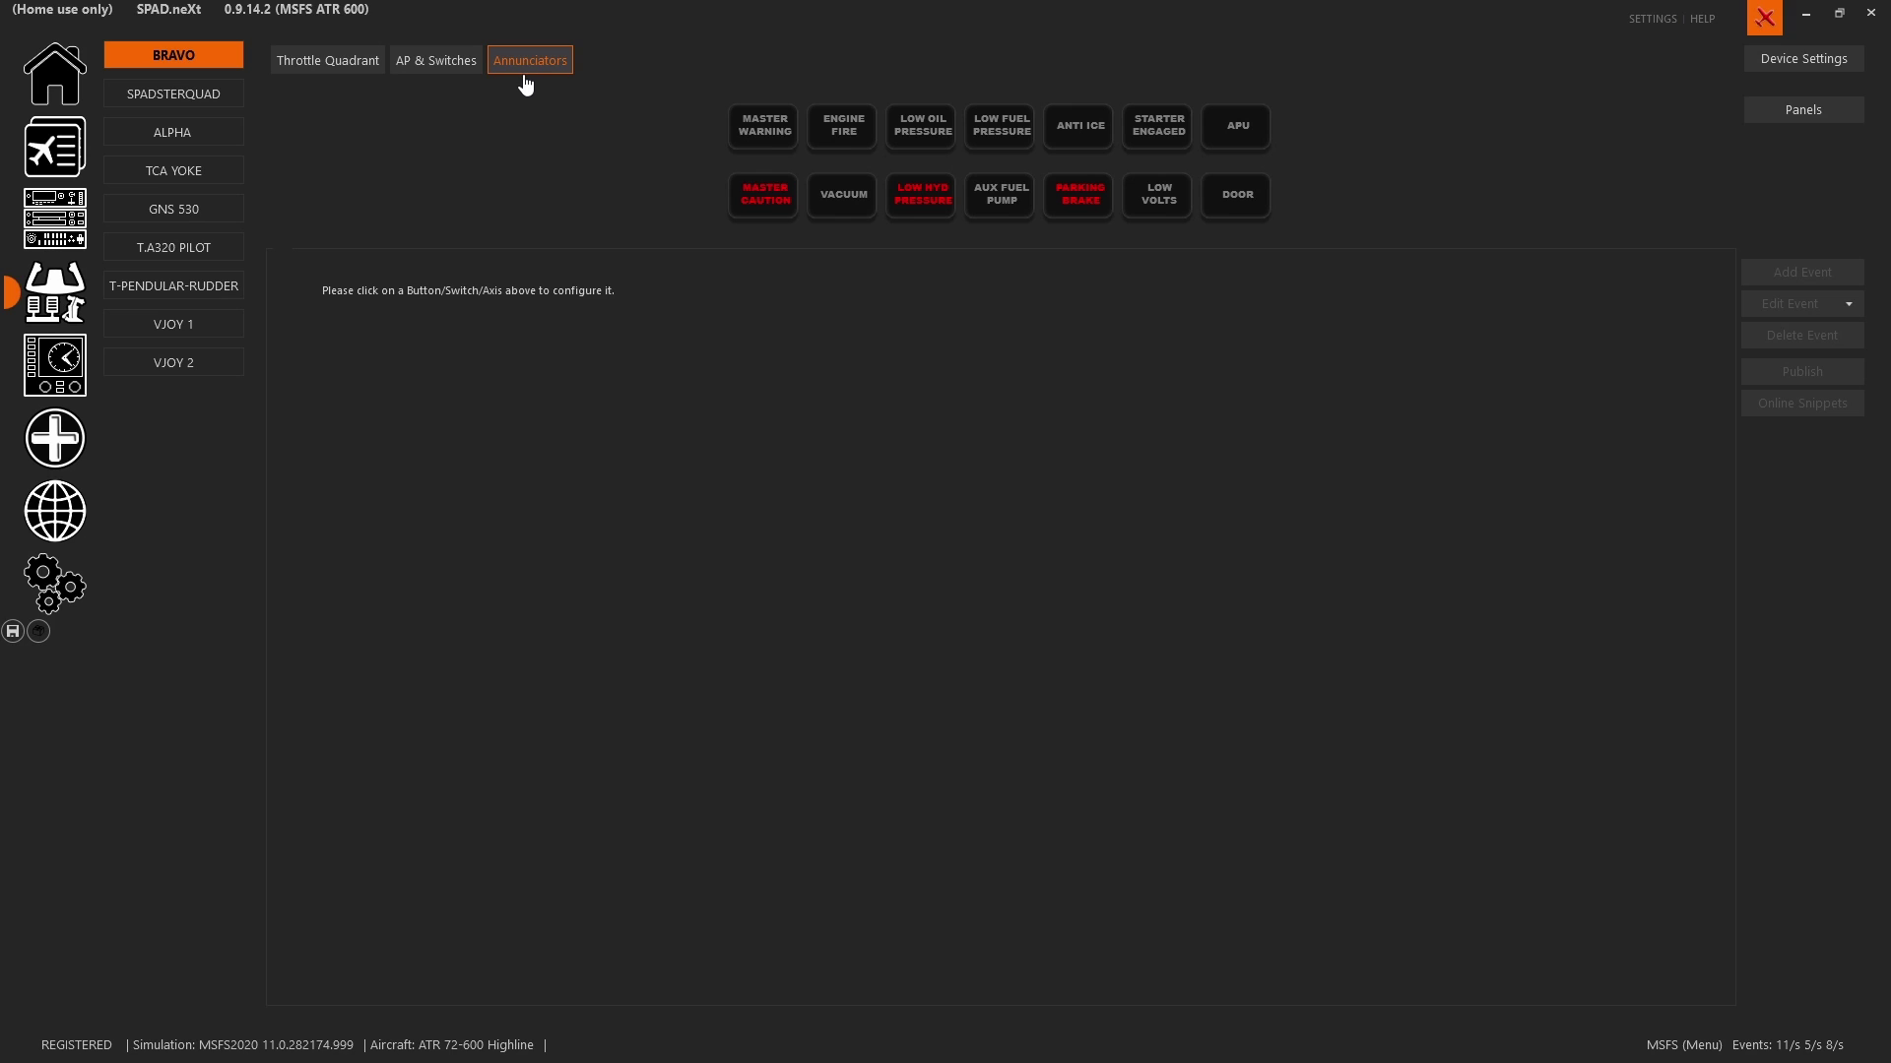
{"action": "left_click", "coordinate": [295, 65]}
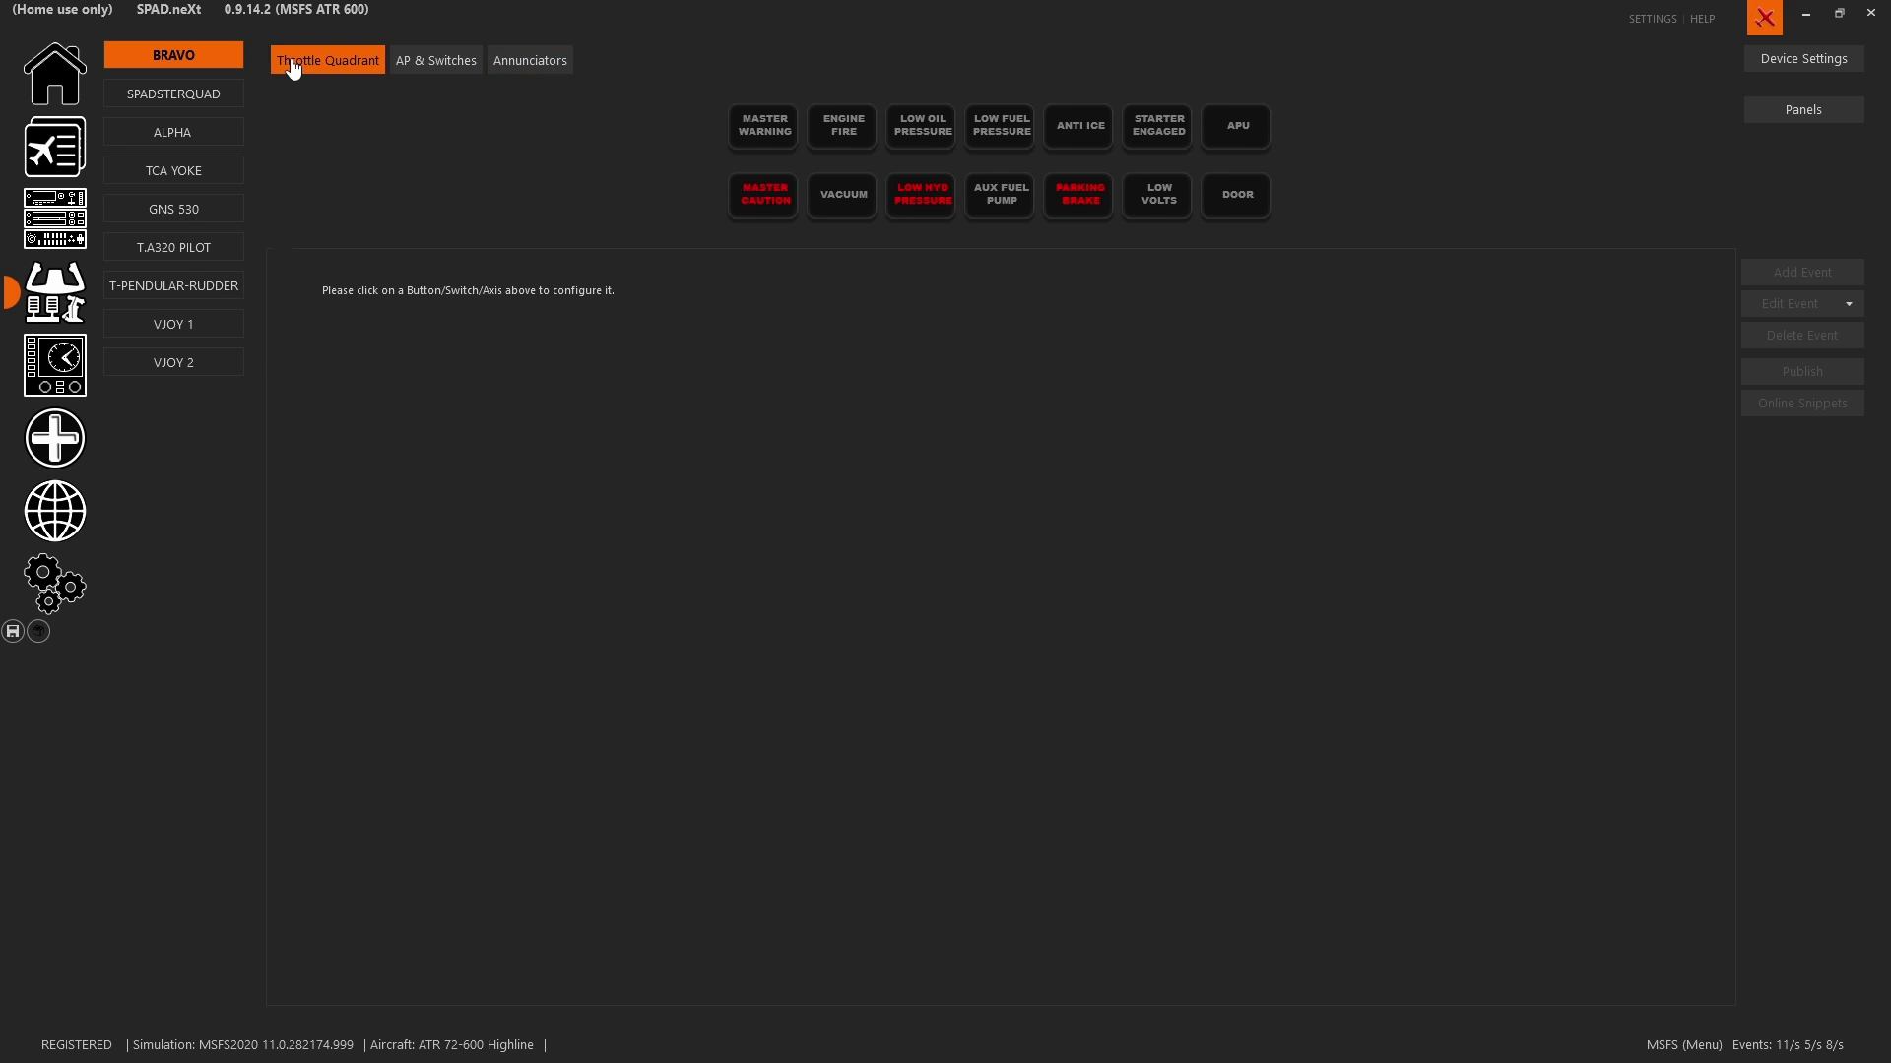
Open the online snippets from button 9 and search the Complete Device snippets for "atr" without the current-aircraft filter.
{"action": "left_click", "coordinate": [635, 141]}
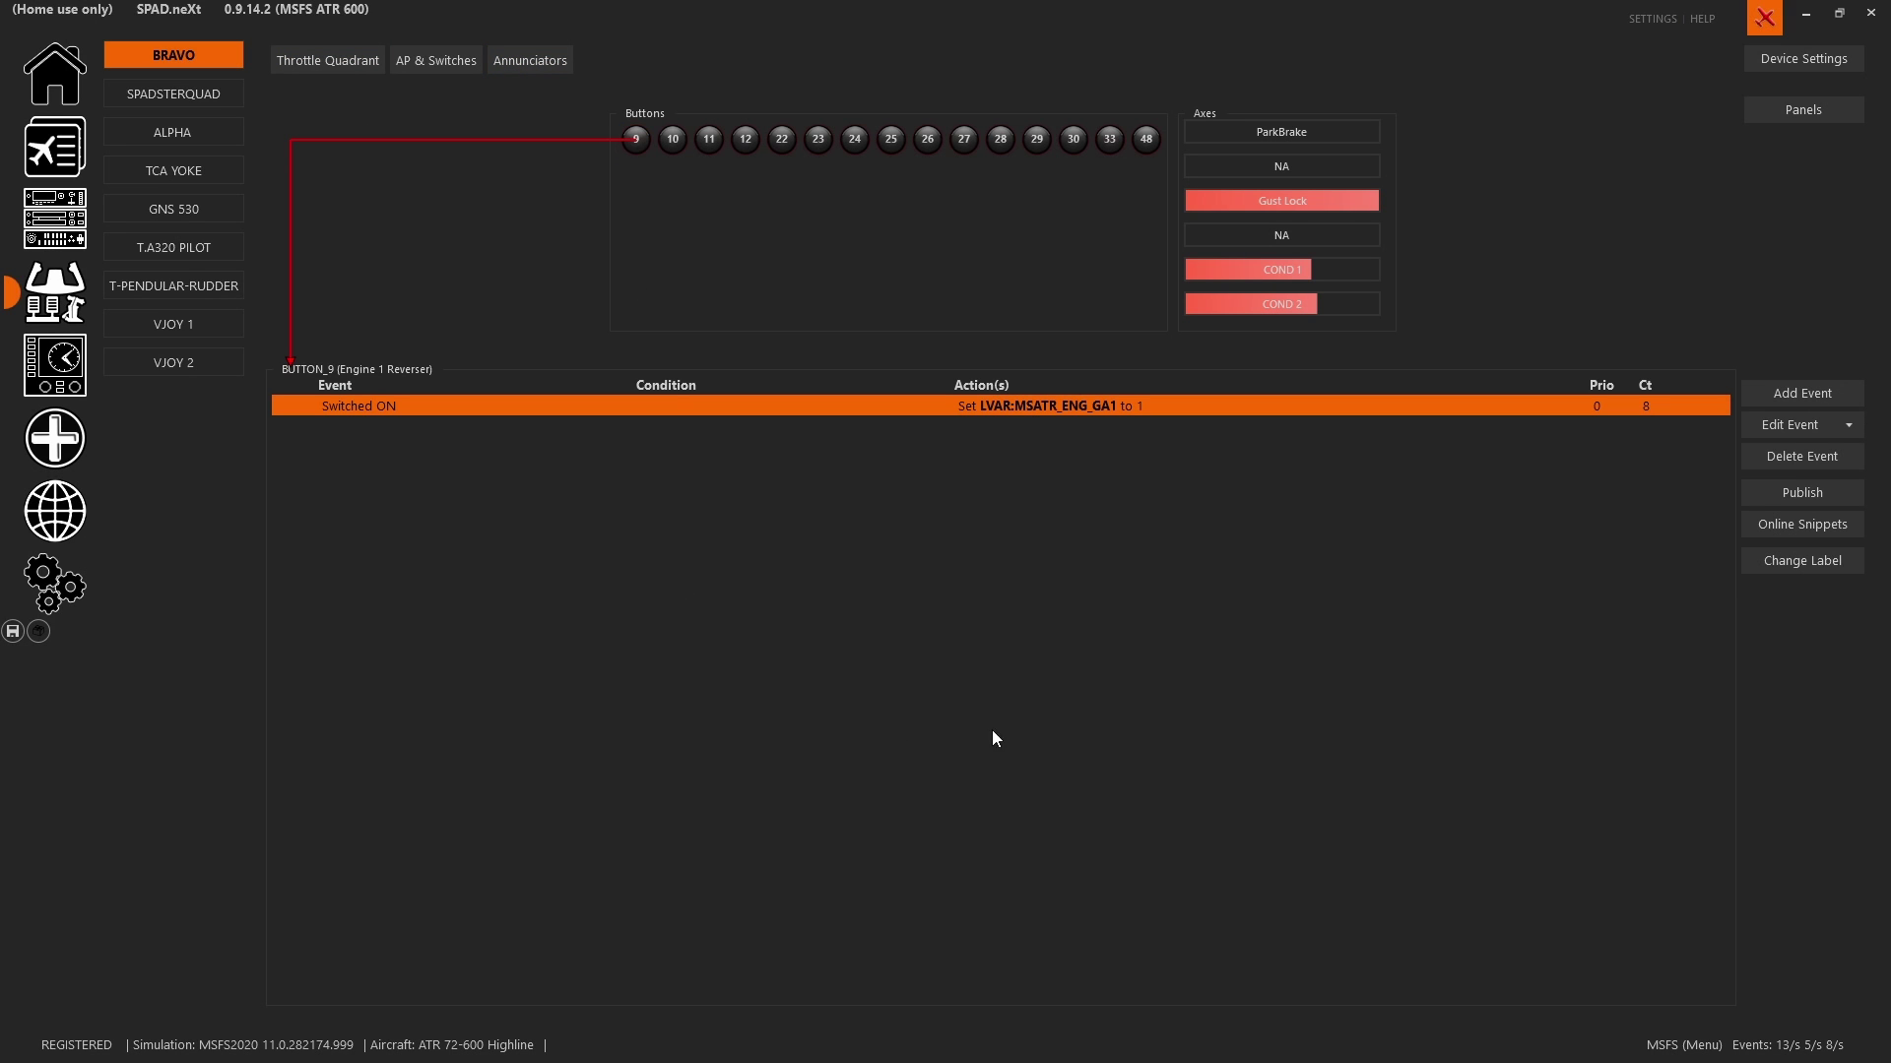
{"action": "left_click", "coordinate": [1759, 527]}
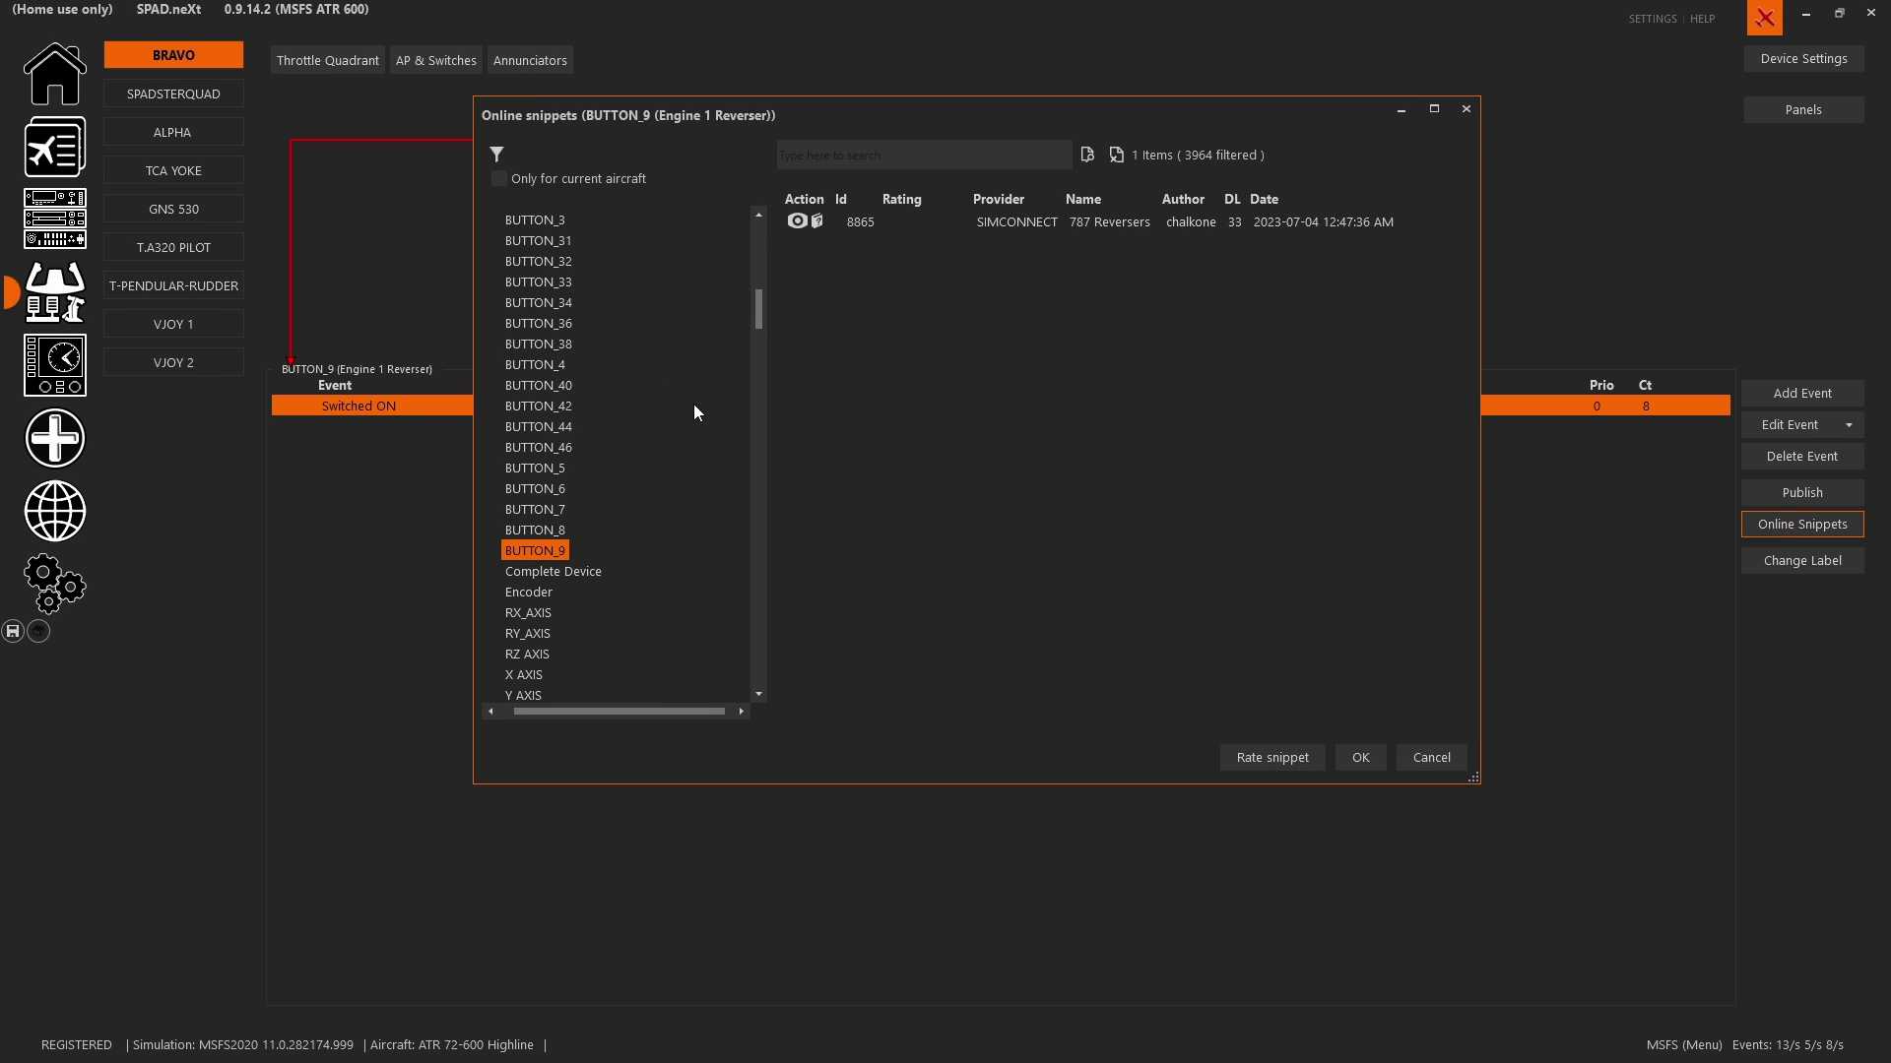
{"action": "left_click", "coordinate": [578, 576]}
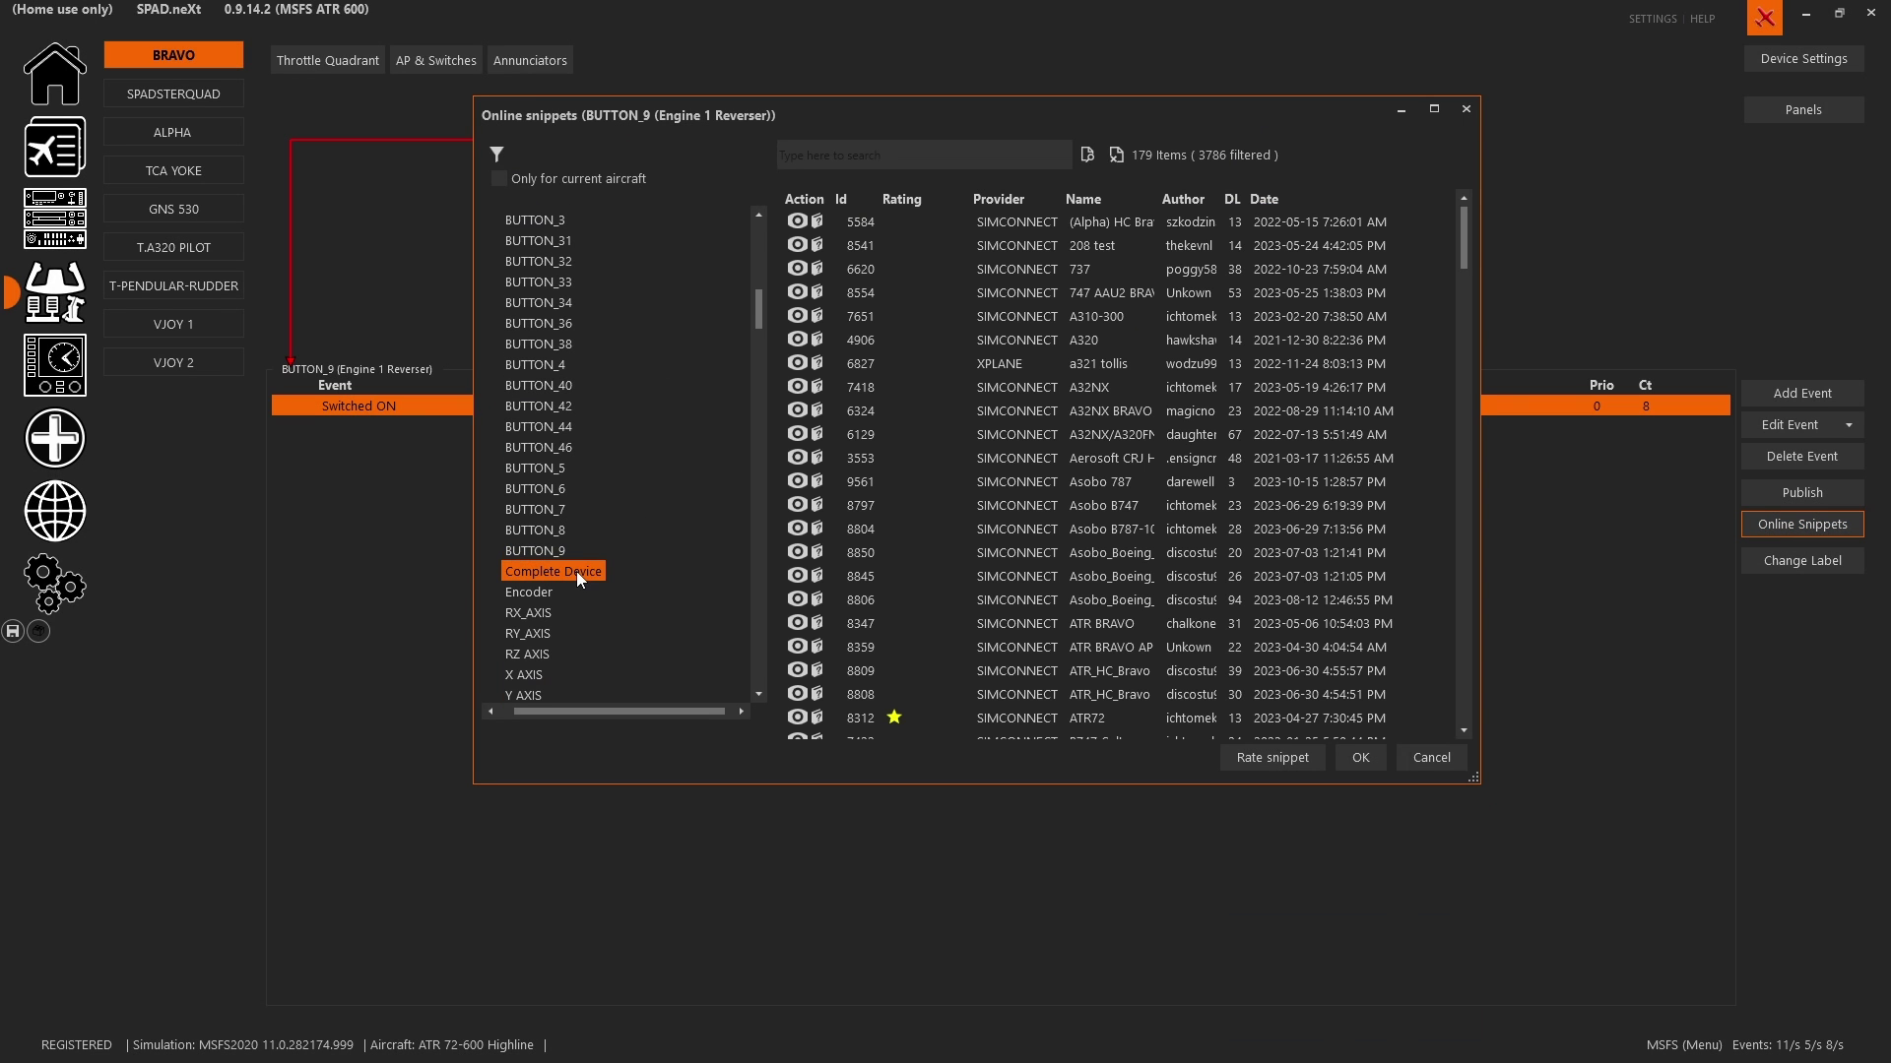
{"action": "left_click", "coordinate": [497, 182]}
{"action": "left_click_drag", "start_coordinate": [1474, 779], "coordinate": [1707, 909]}
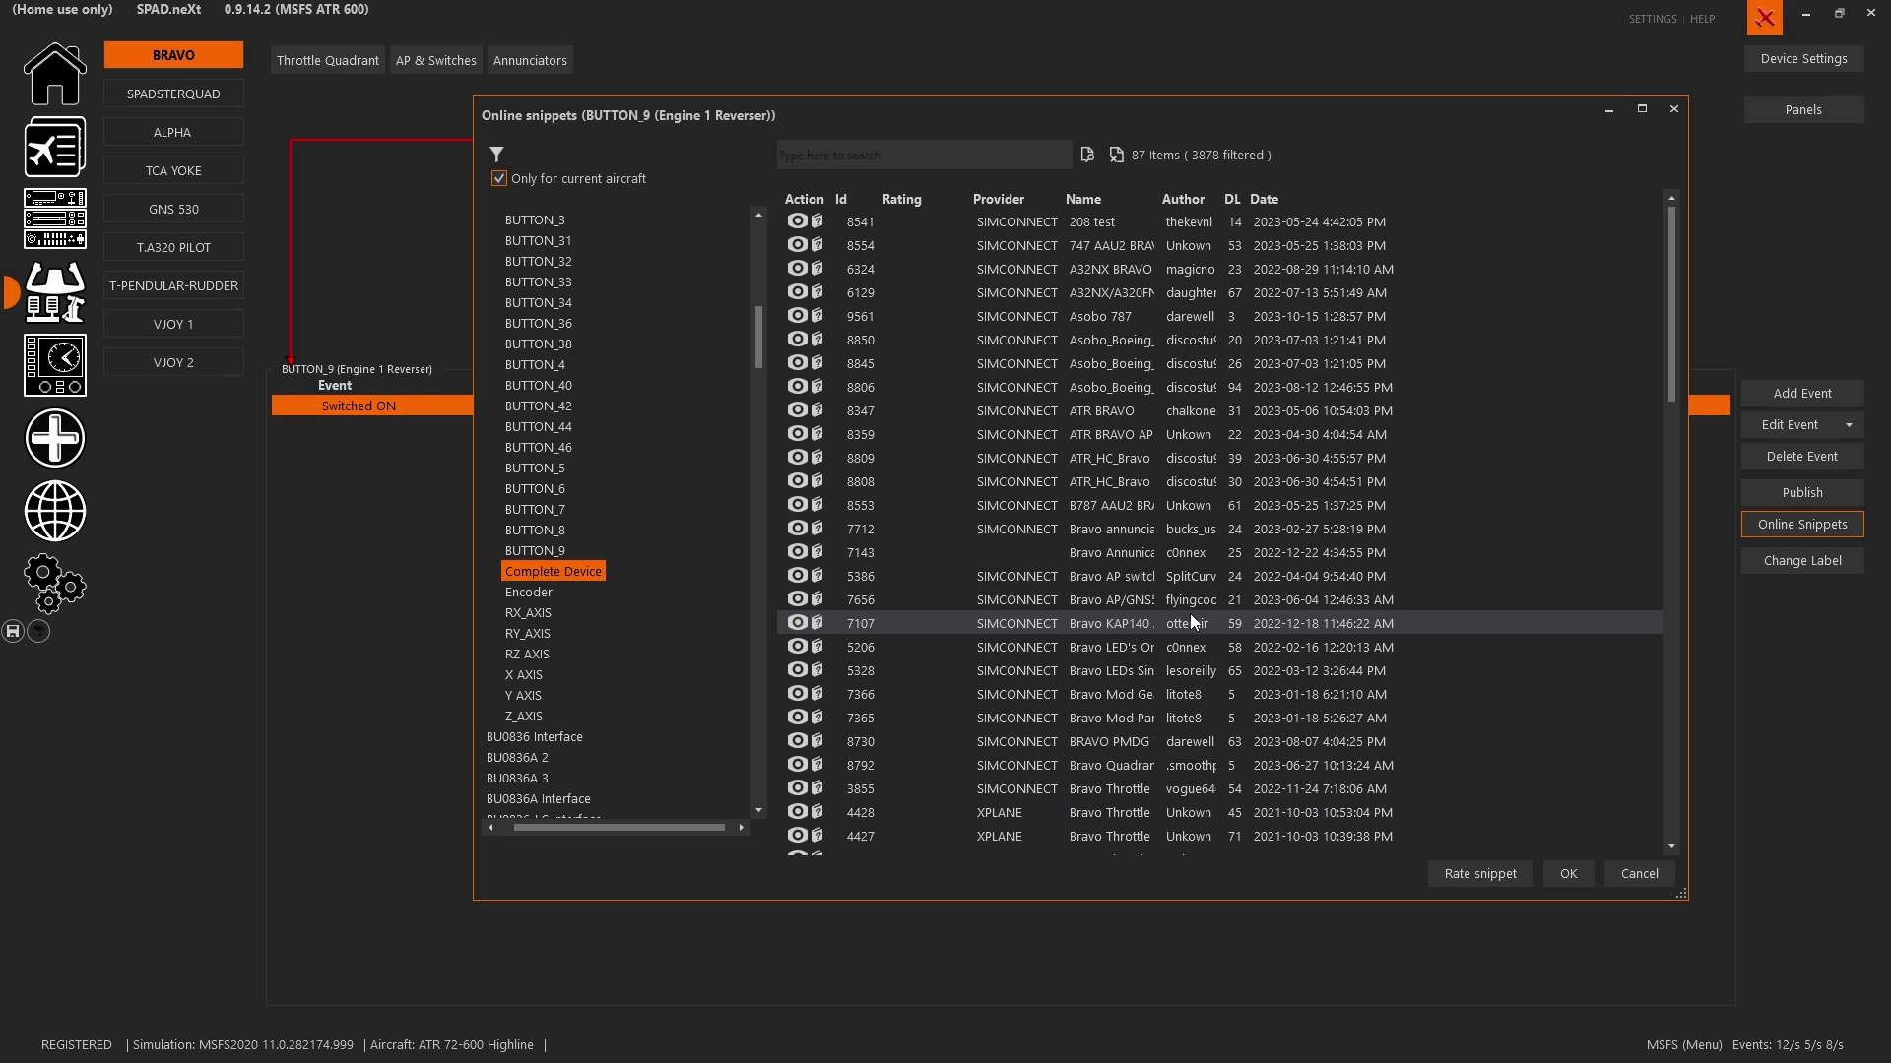
{"action": "left_click", "coordinate": [573, 185]}
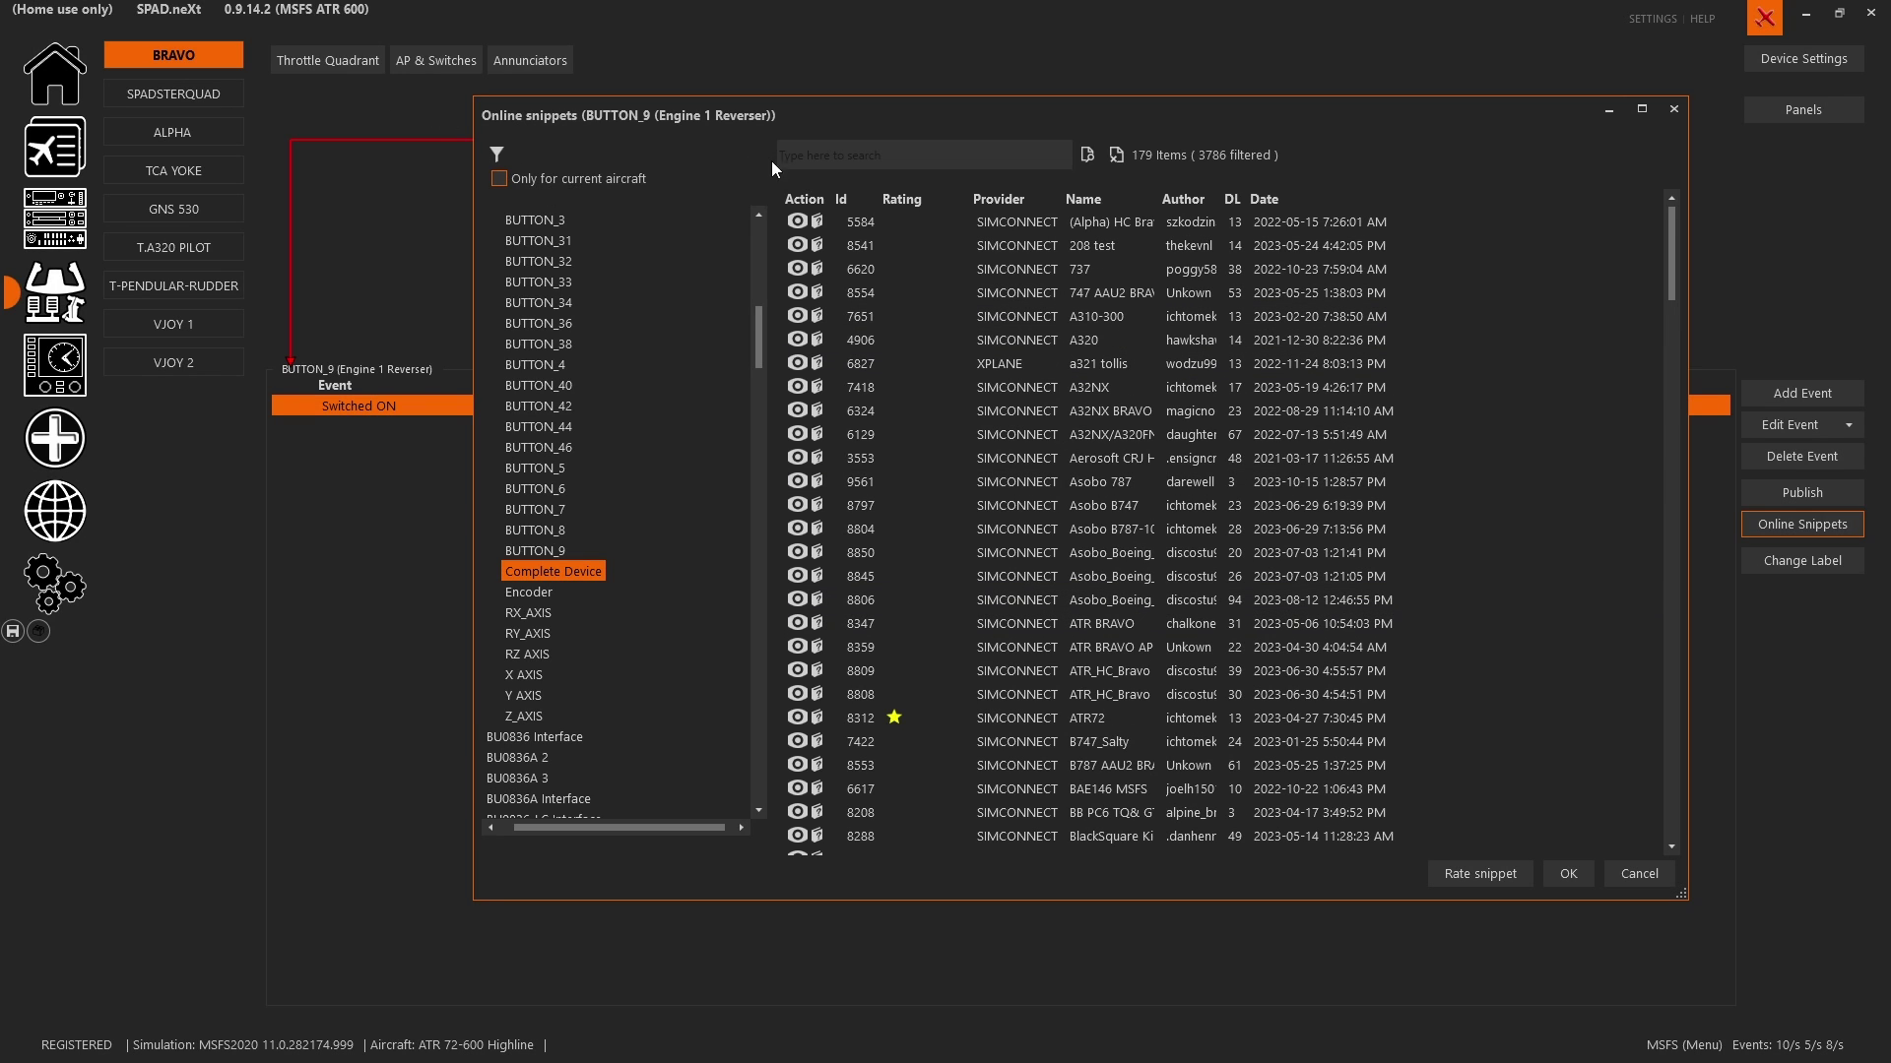
{"action": "left_click", "coordinate": [822, 156]}
{"action": "type", "text": "atr"}
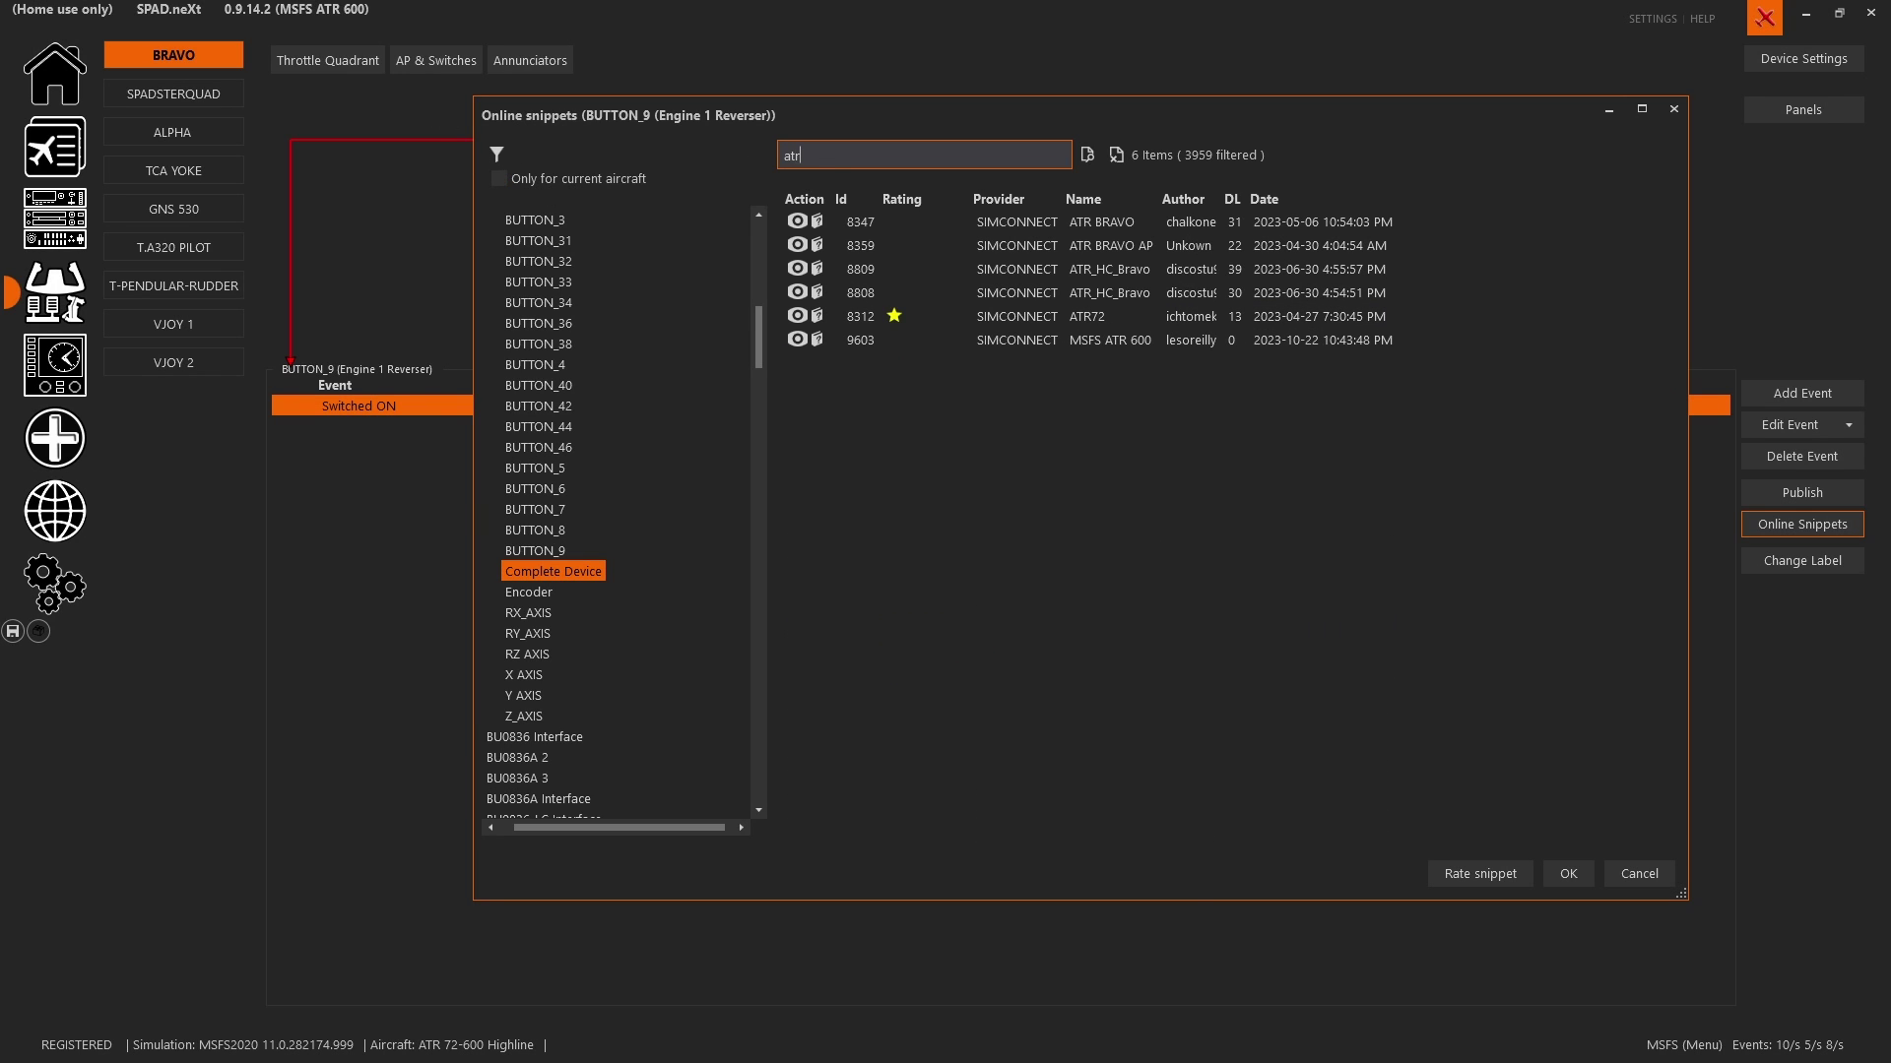
Load the MSFS ATR 600 HC Bravo snippet, replacing all events defined for the device.
{"action": "left_click", "coordinate": [845, 340]}
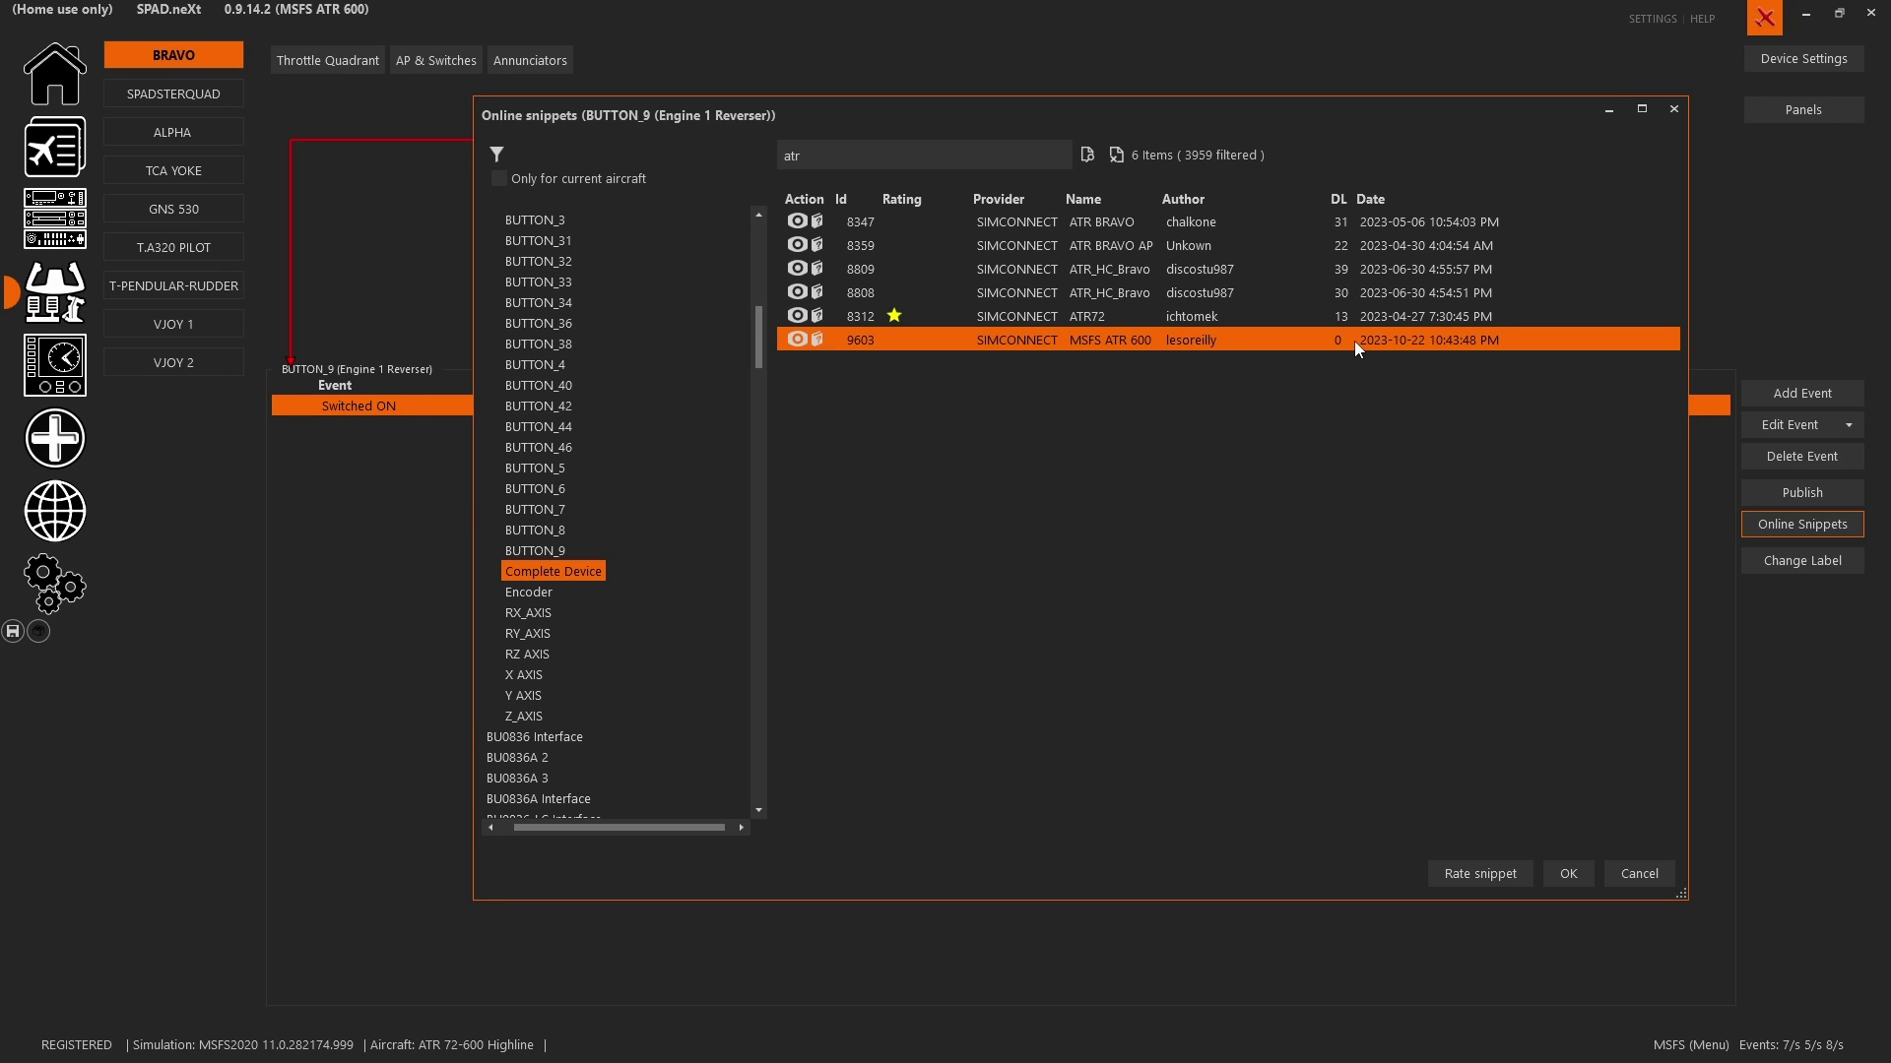
{"action": "left_click", "coordinate": [1572, 874]}
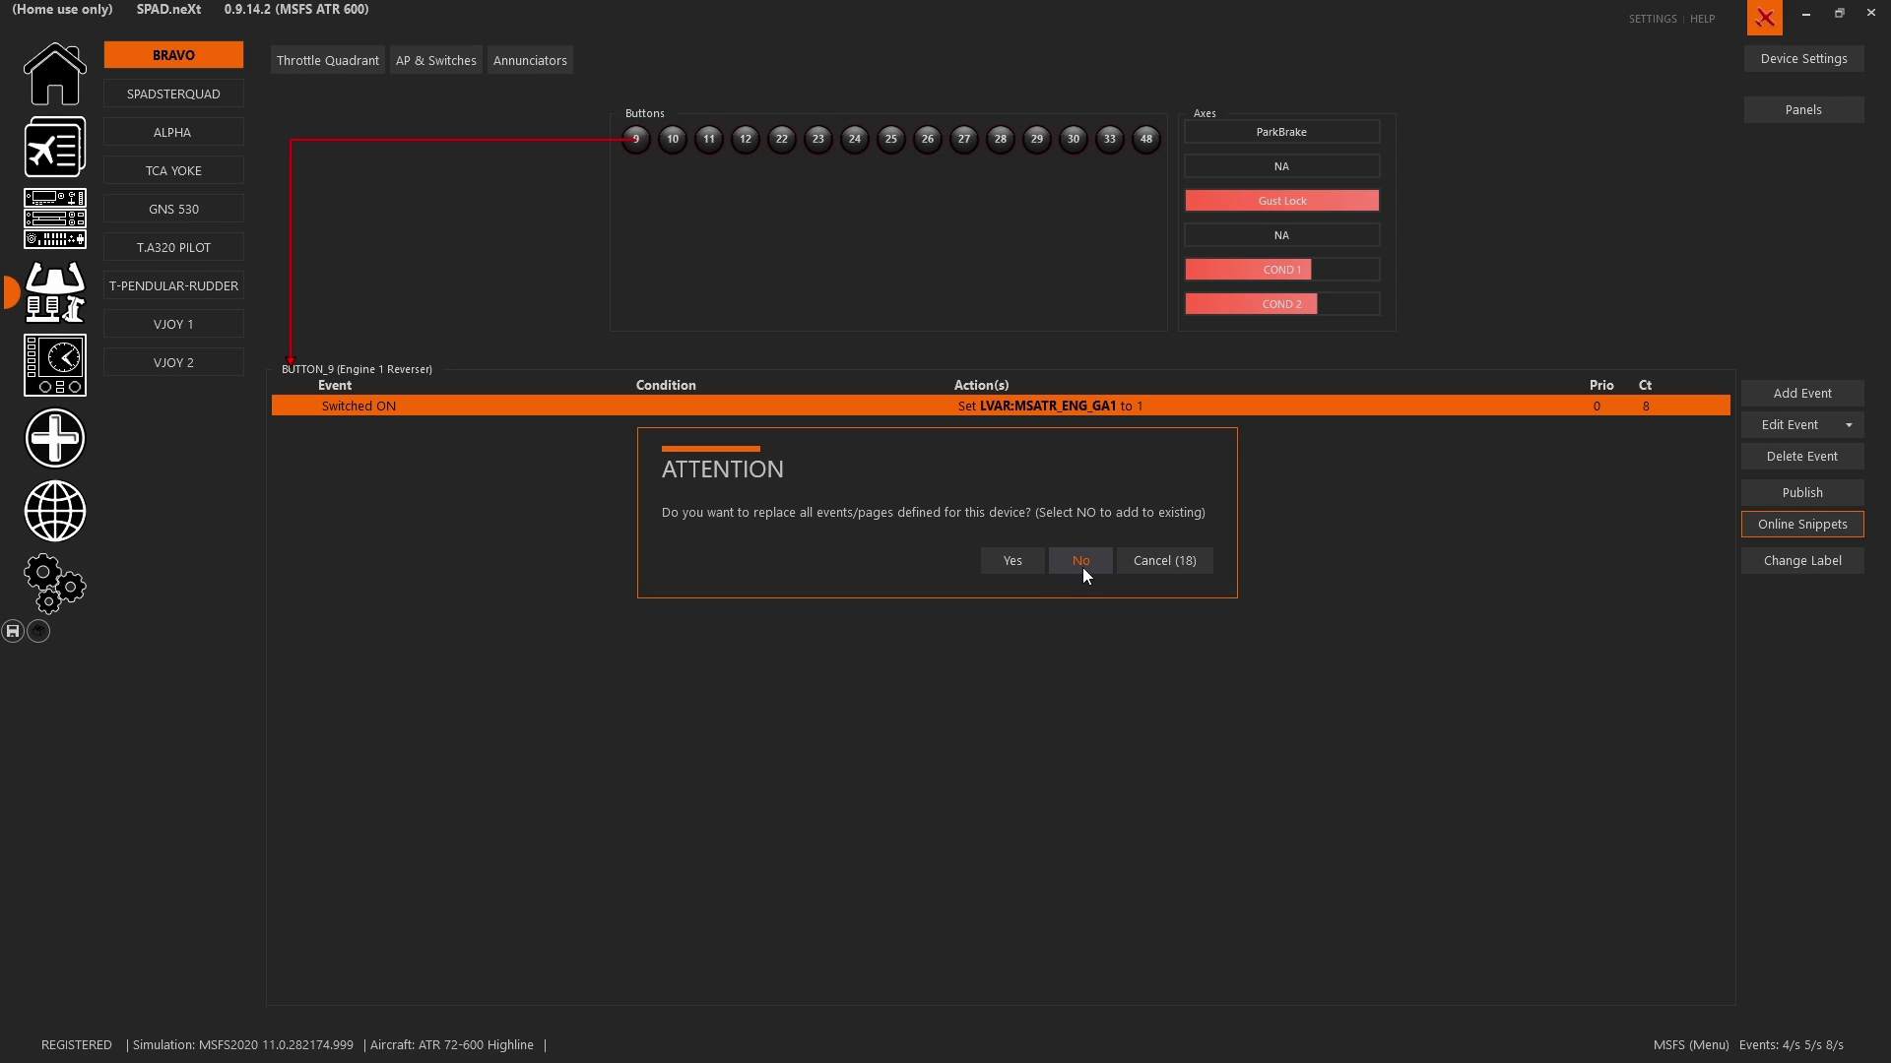
{"action": "left_click", "coordinate": [1160, 561]}
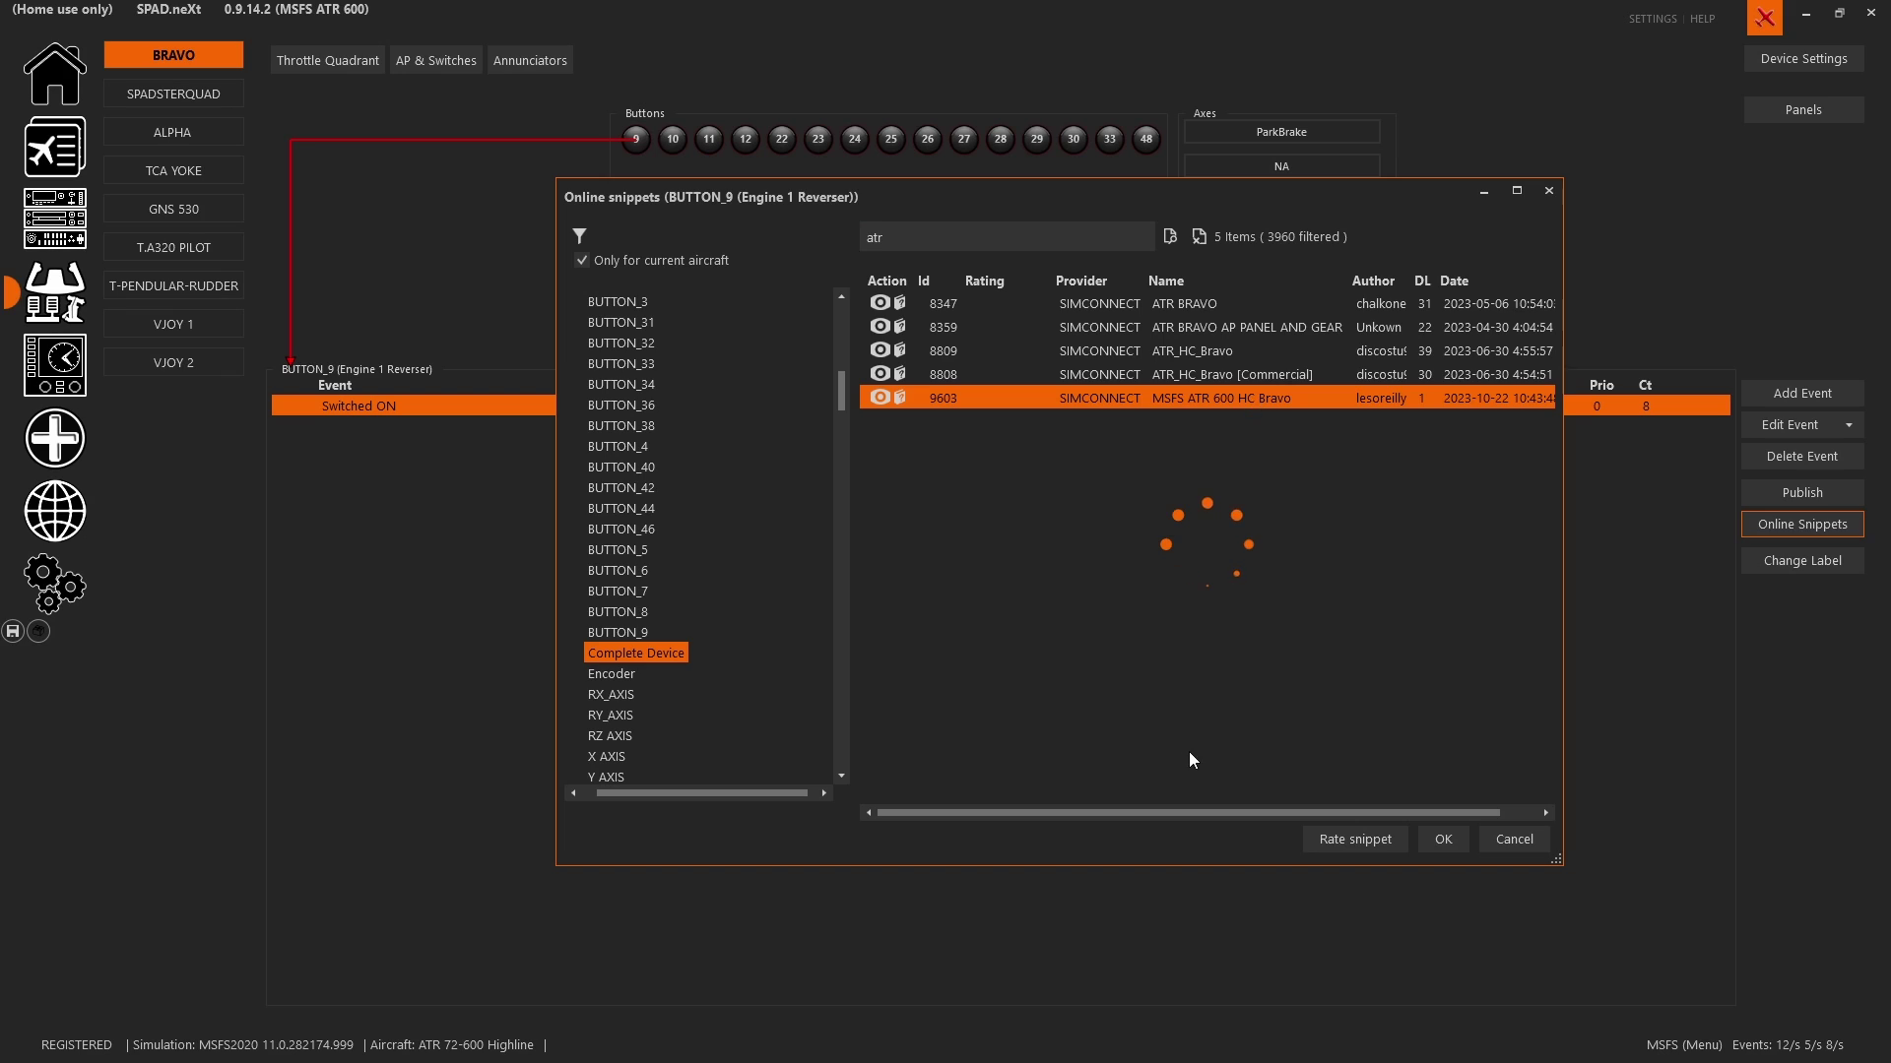
{"action": "left_click", "coordinate": [1014, 563]}
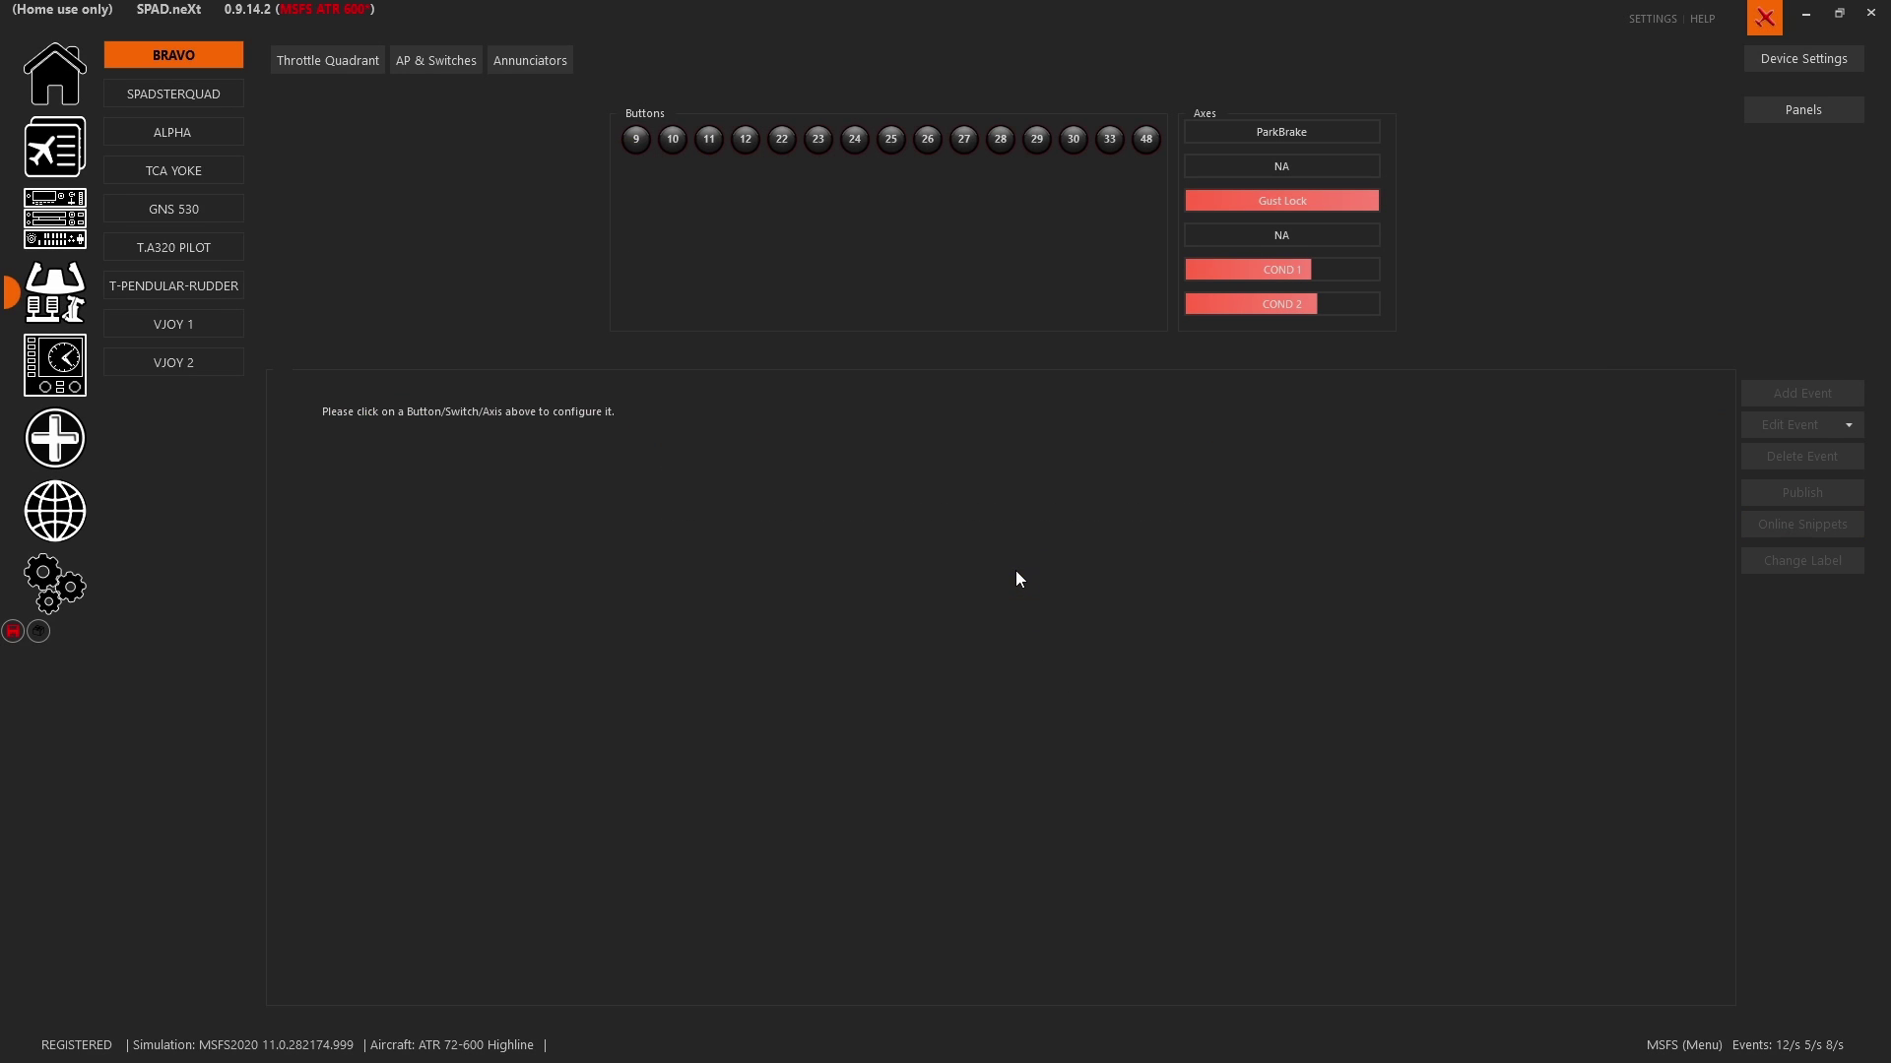
Inspect the data change action behind the Switched ON event of button 9 (Engine 1 Reverser).
{"action": "left_click", "coordinate": [636, 139]}
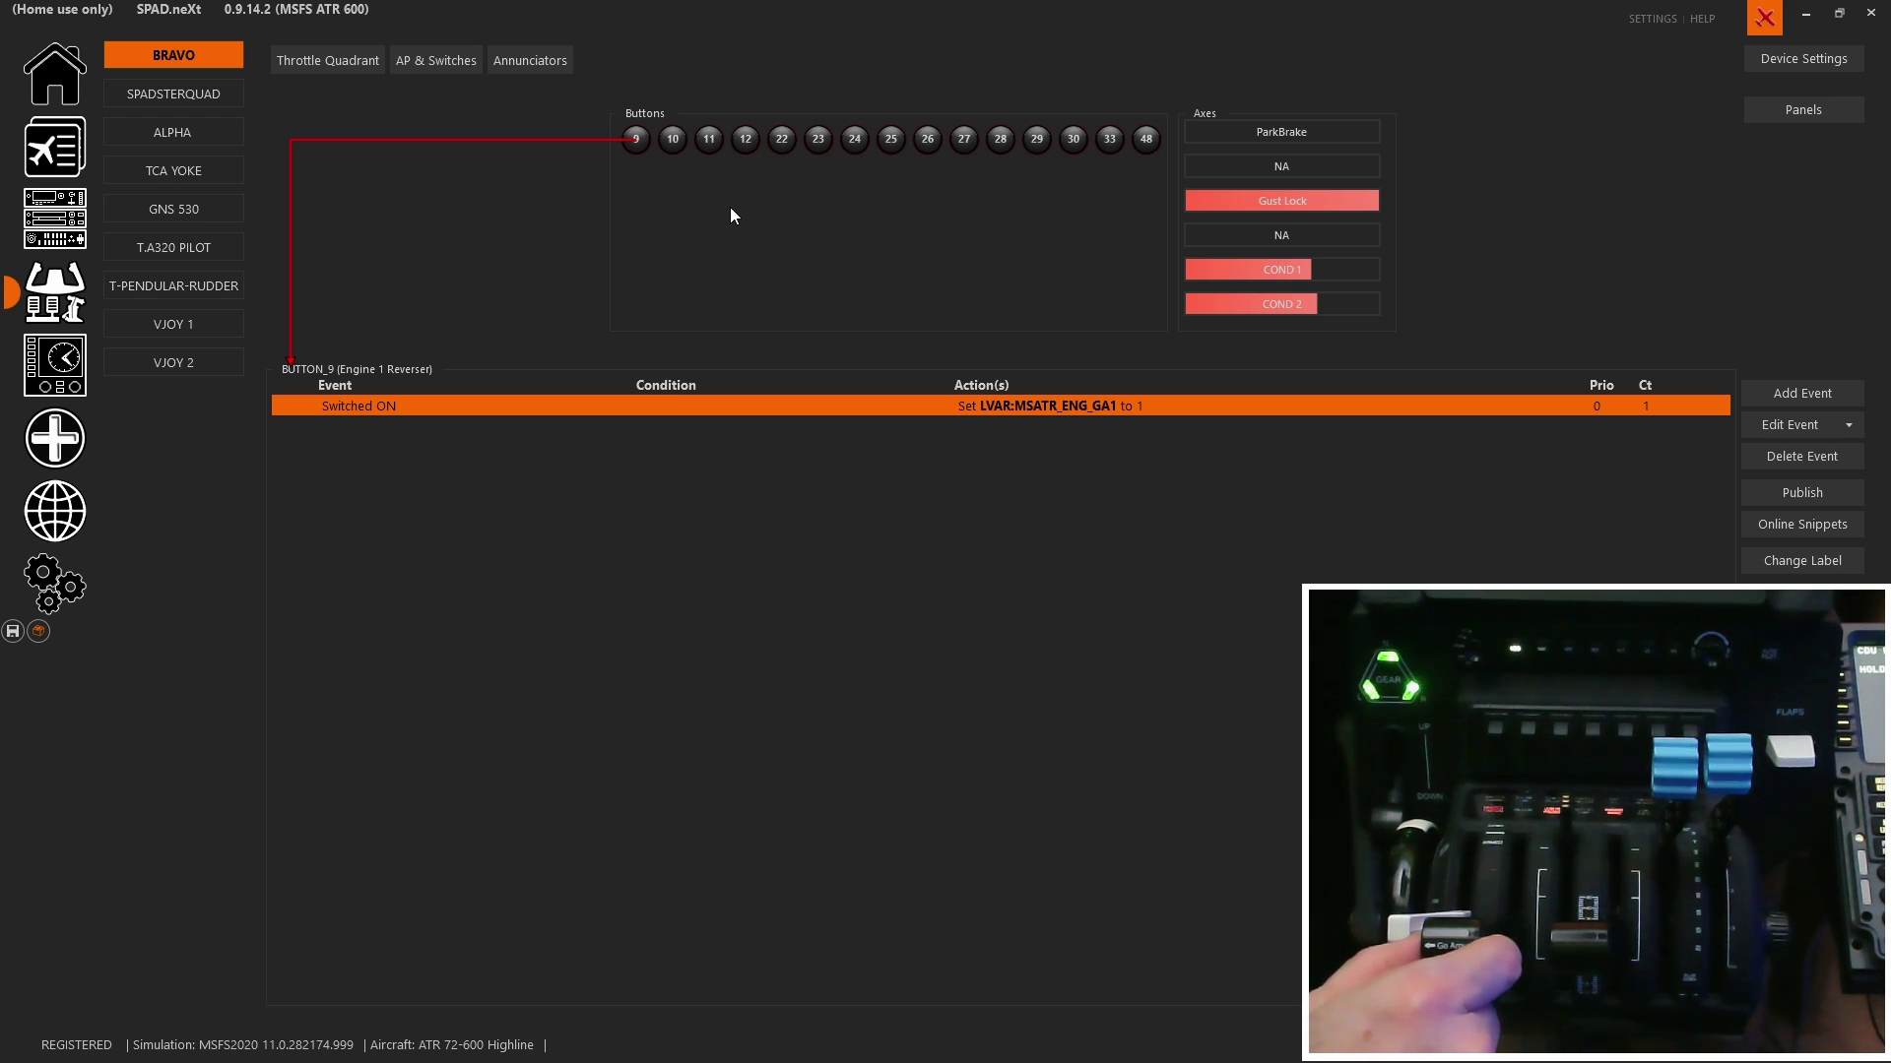
{"action": "double_click", "coordinate": [1036, 408]}
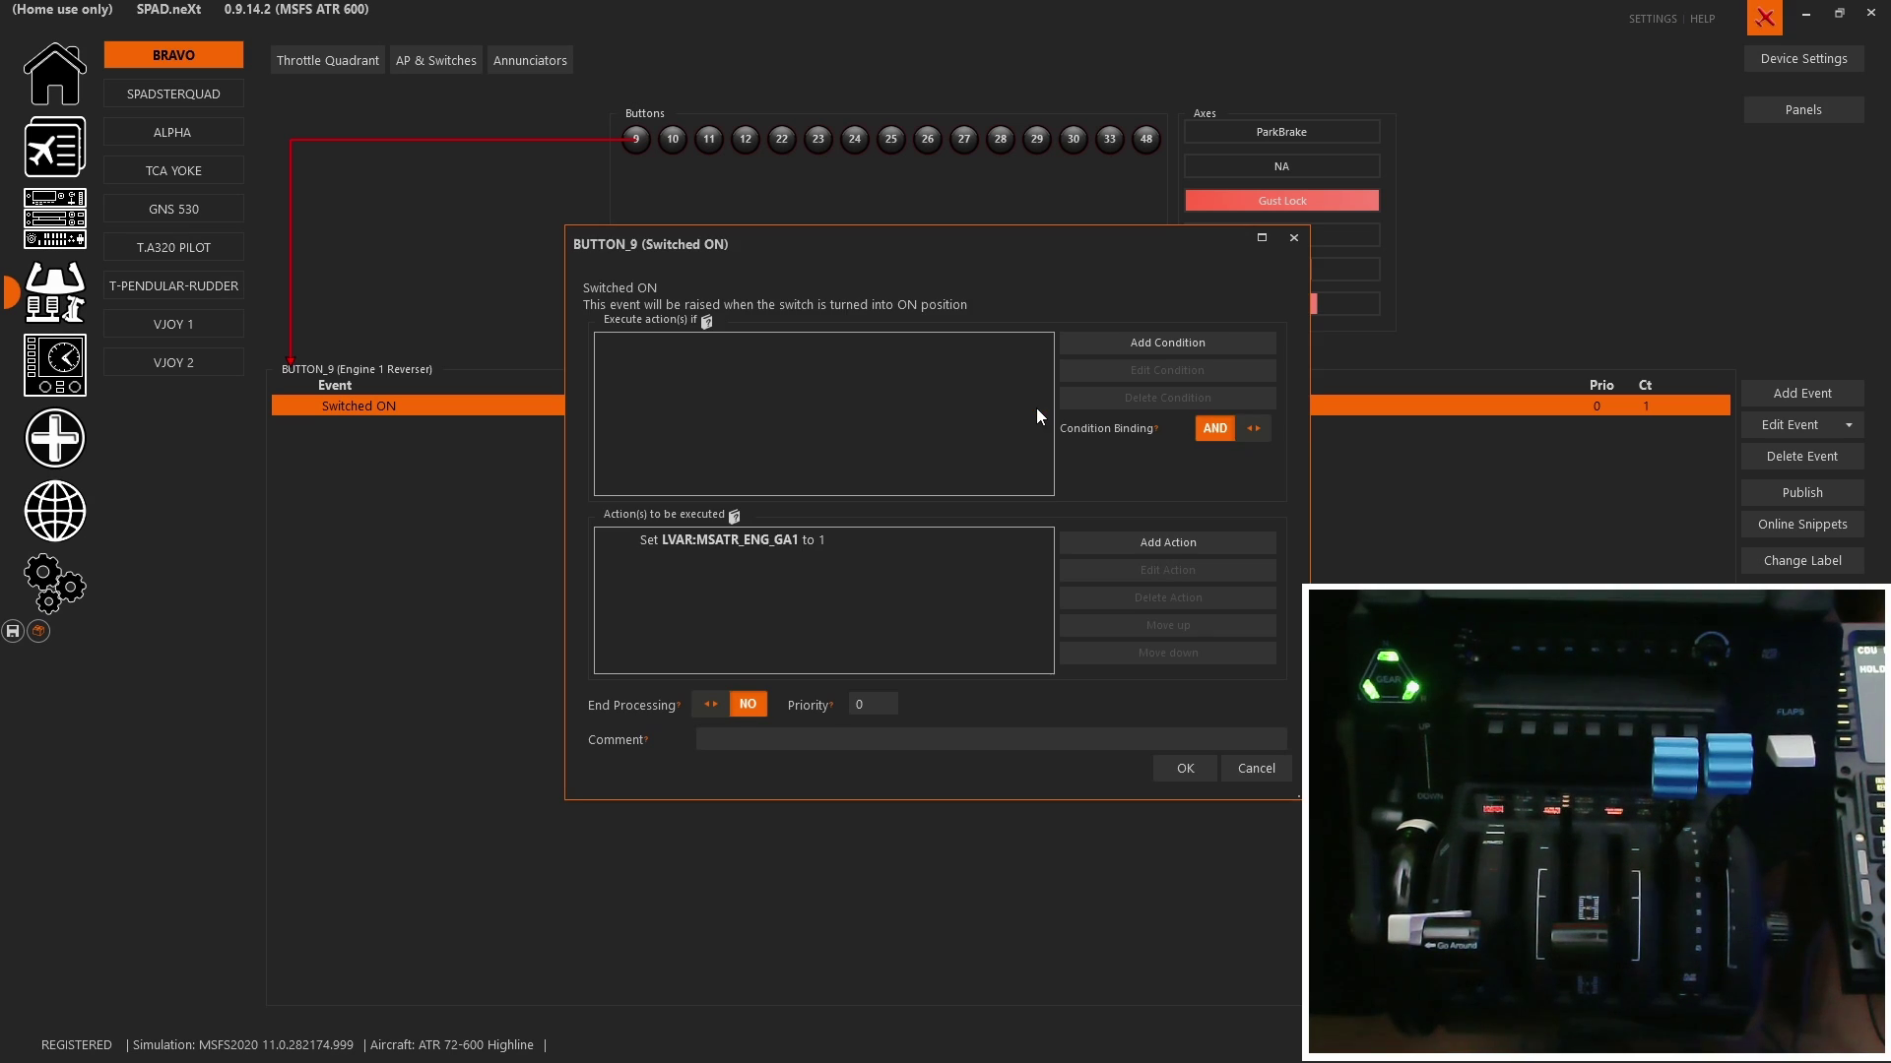
{"action": "double_click", "coordinate": [782, 546]}
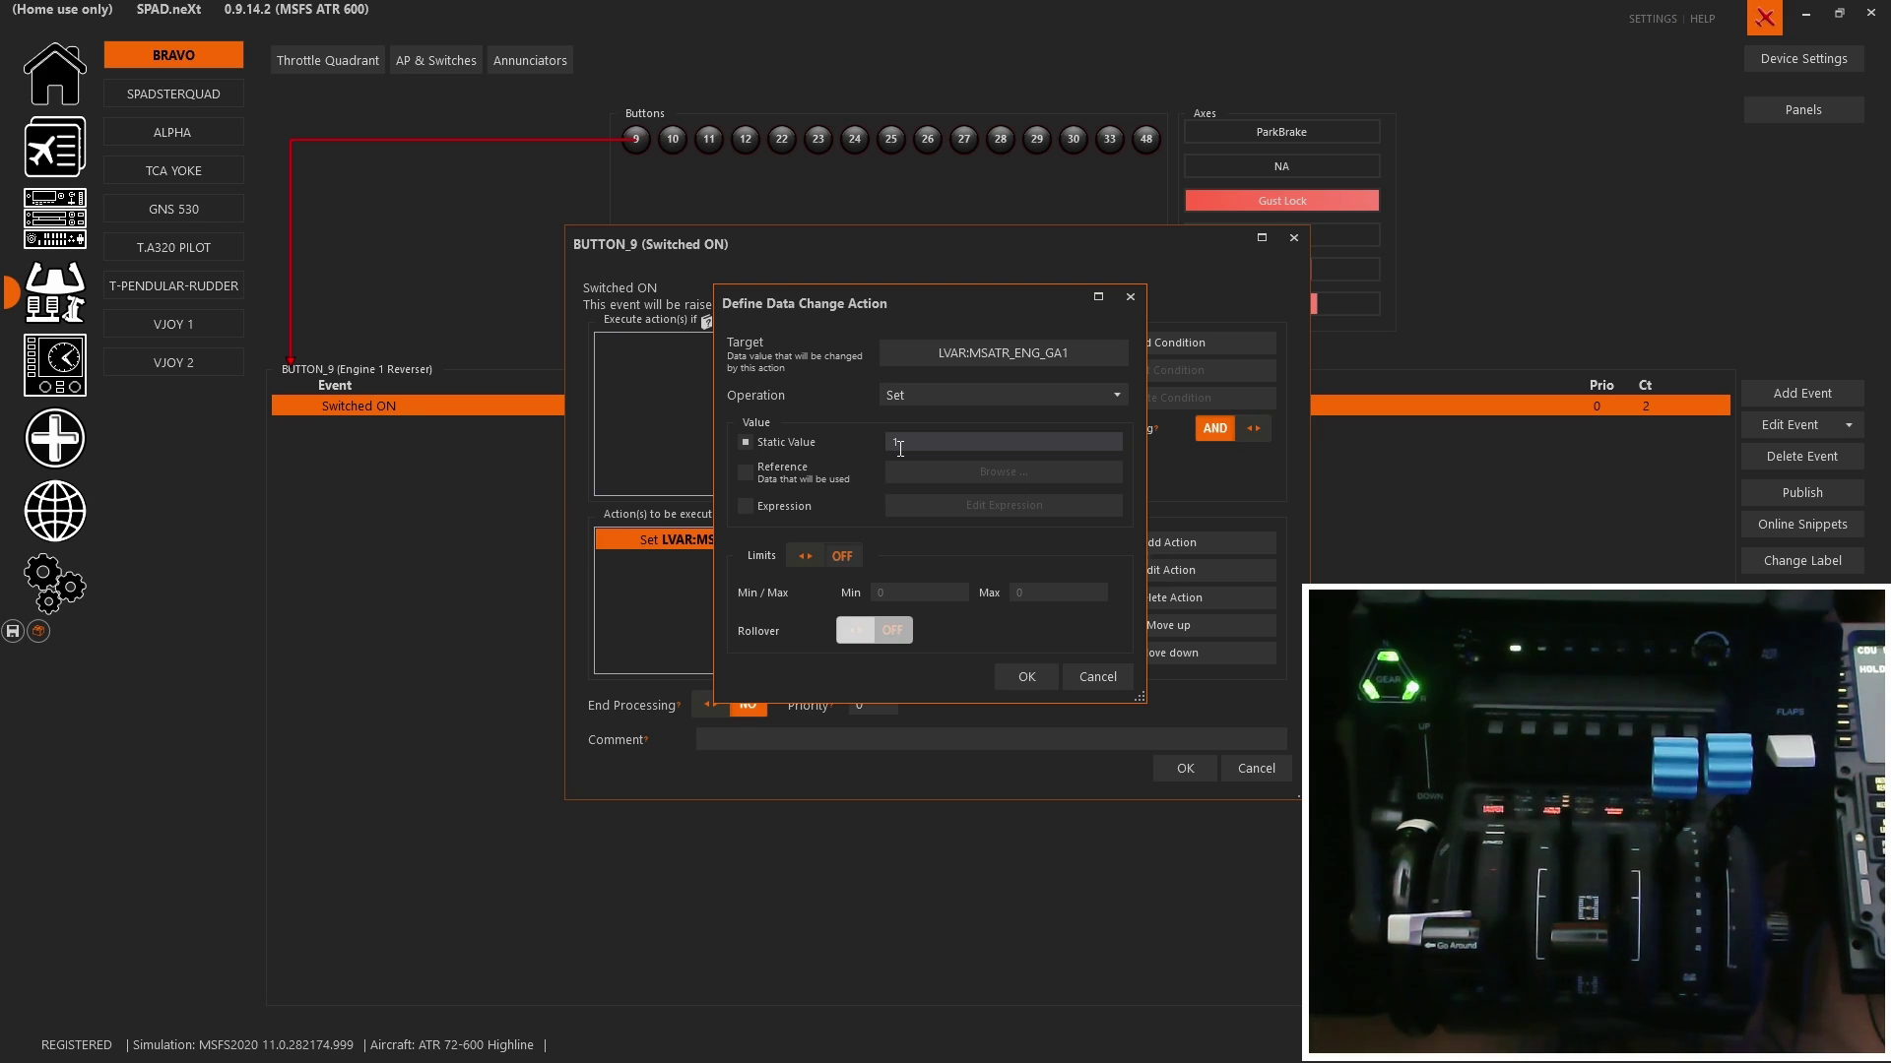
Review the events assigned to buttons 10, 11 and 12 and to trim buttons 22 and 23.
{"action": "left_click", "coordinate": [672, 138]}
{"action": "left_click", "coordinate": [709, 147]}
{"action": "left_click", "coordinate": [745, 147]}
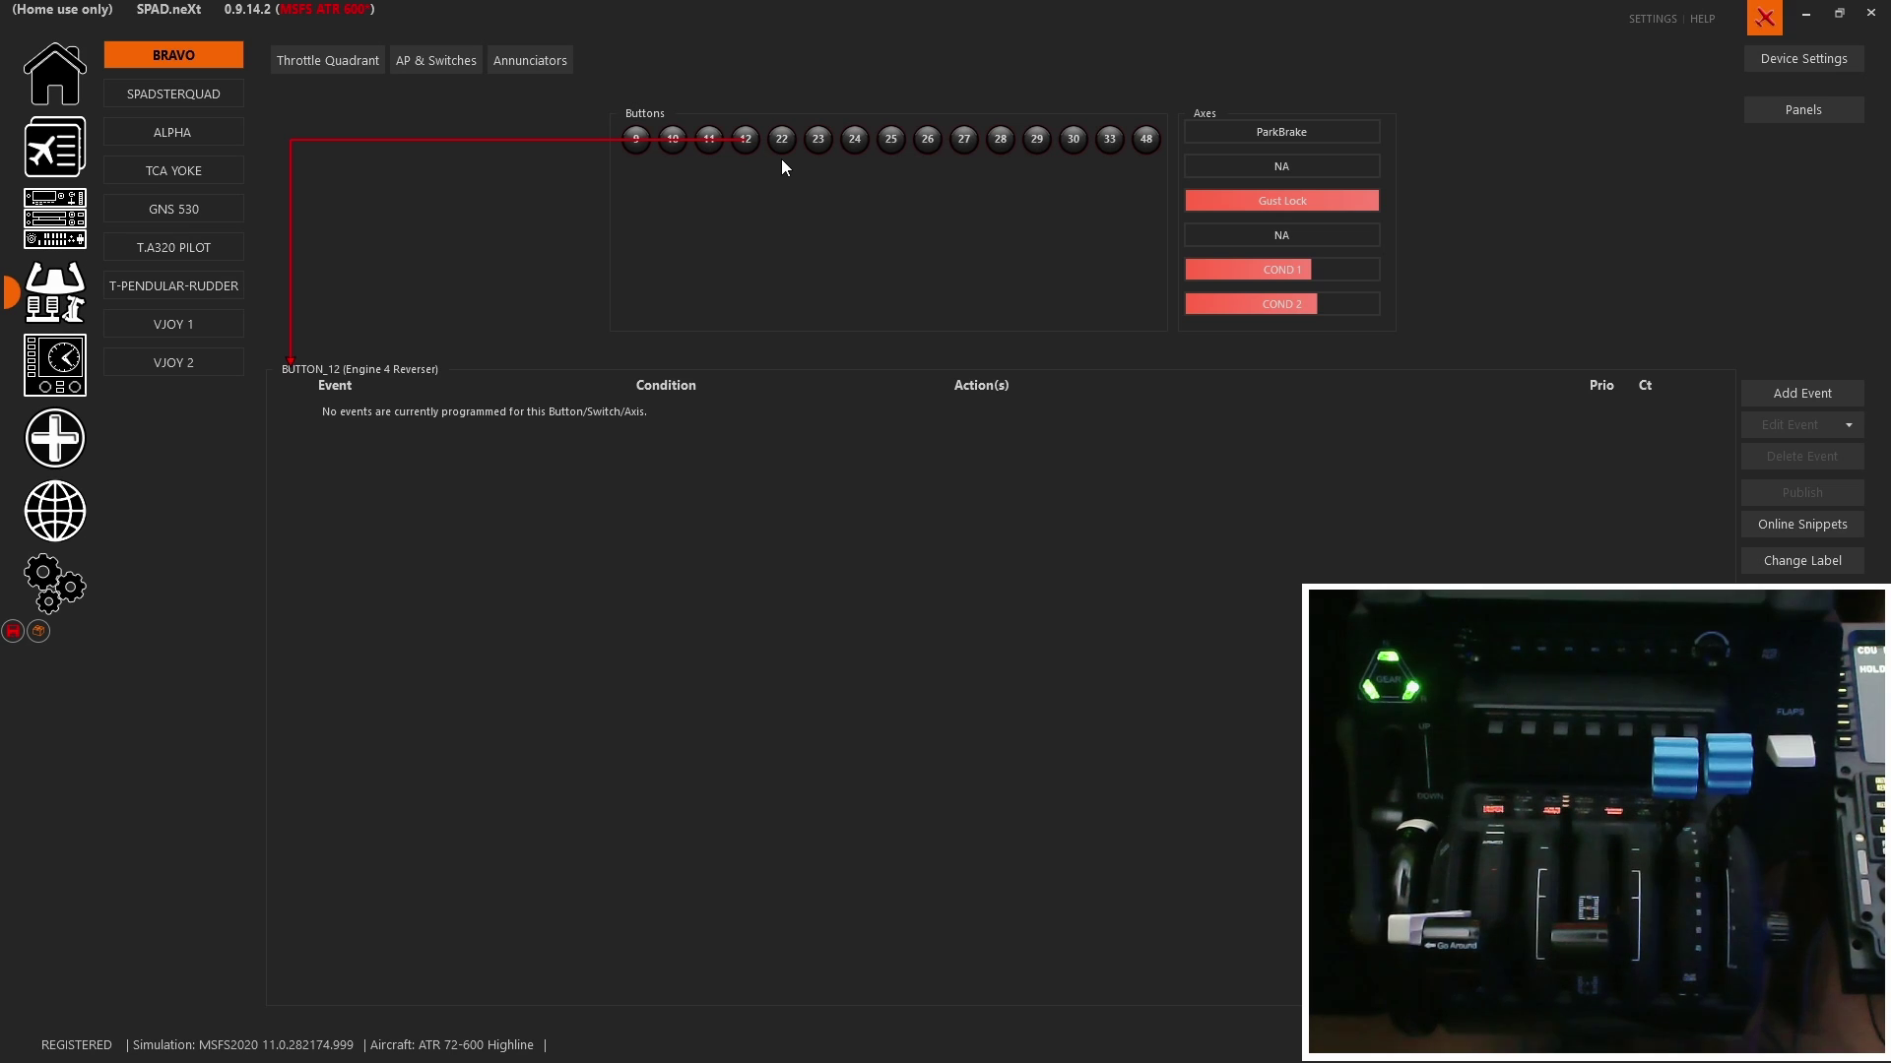
{"action": "left_click", "coordinate": [782, 156]}
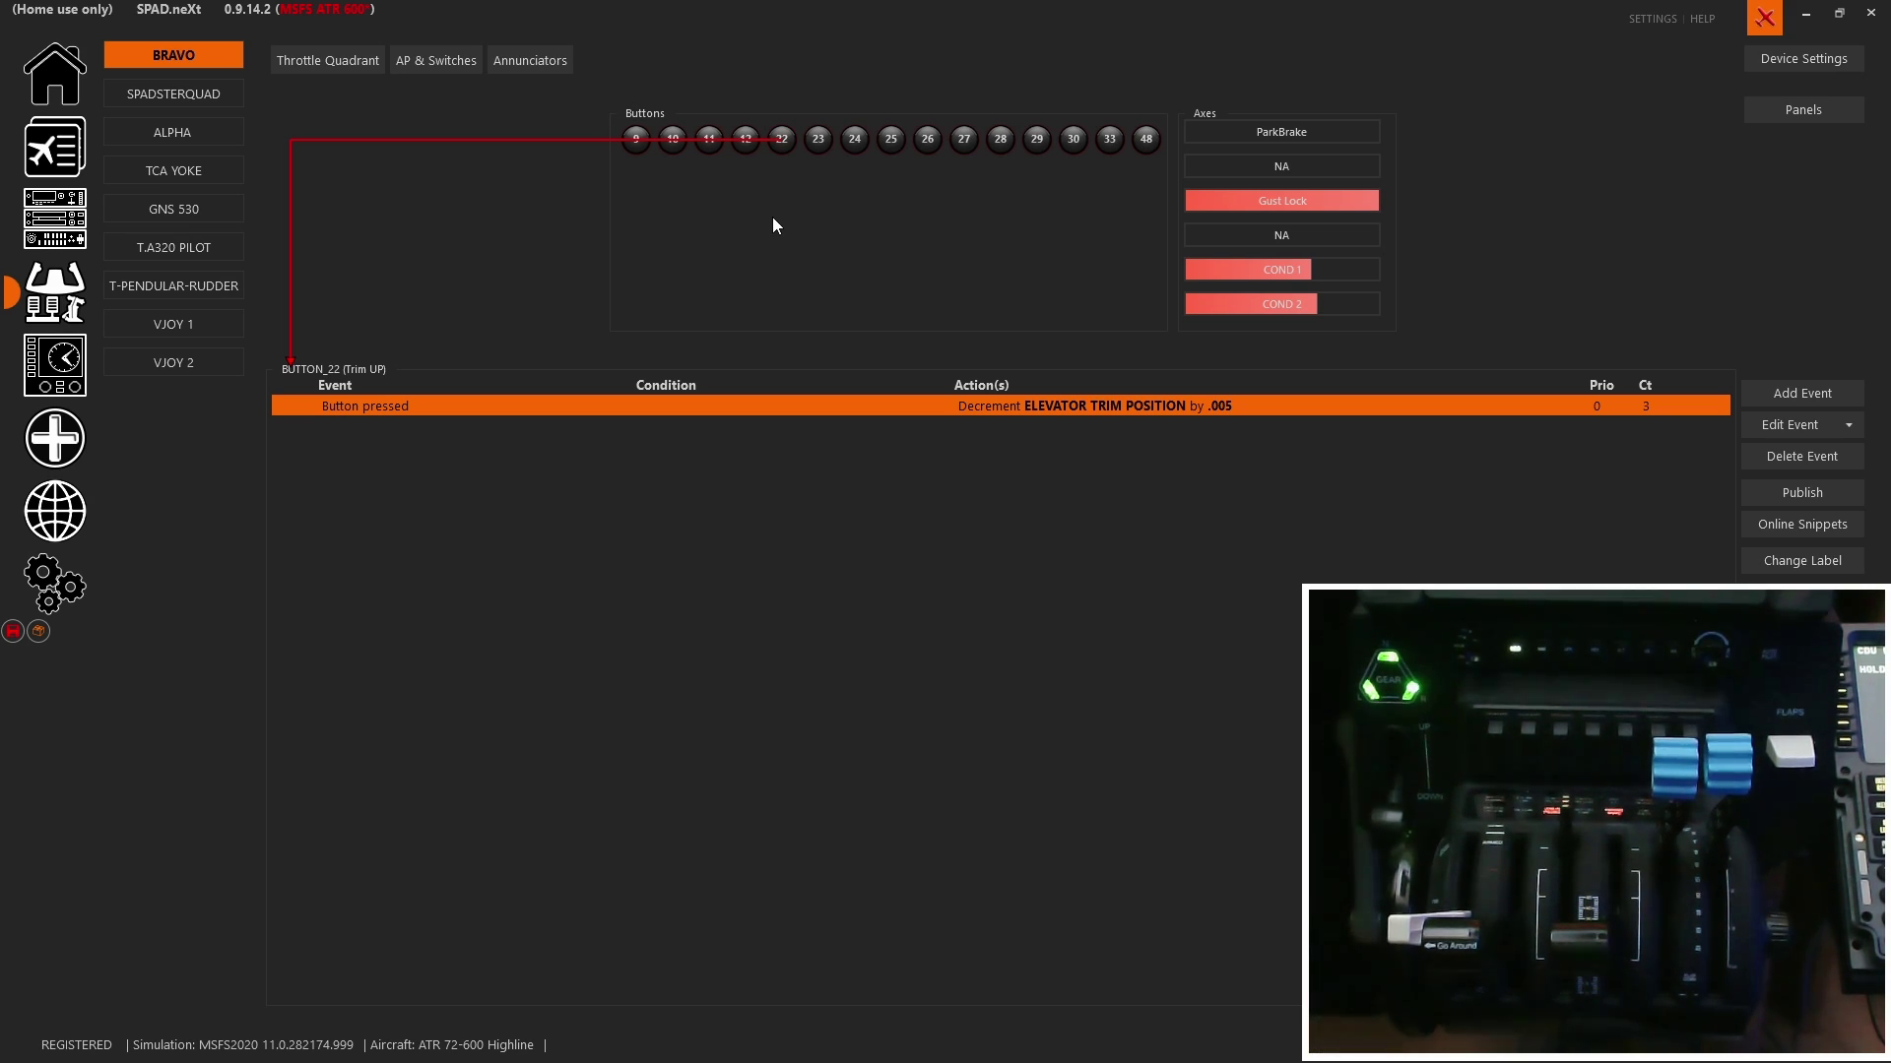
{"action": "left_click", "coordinate": [817, 139]}
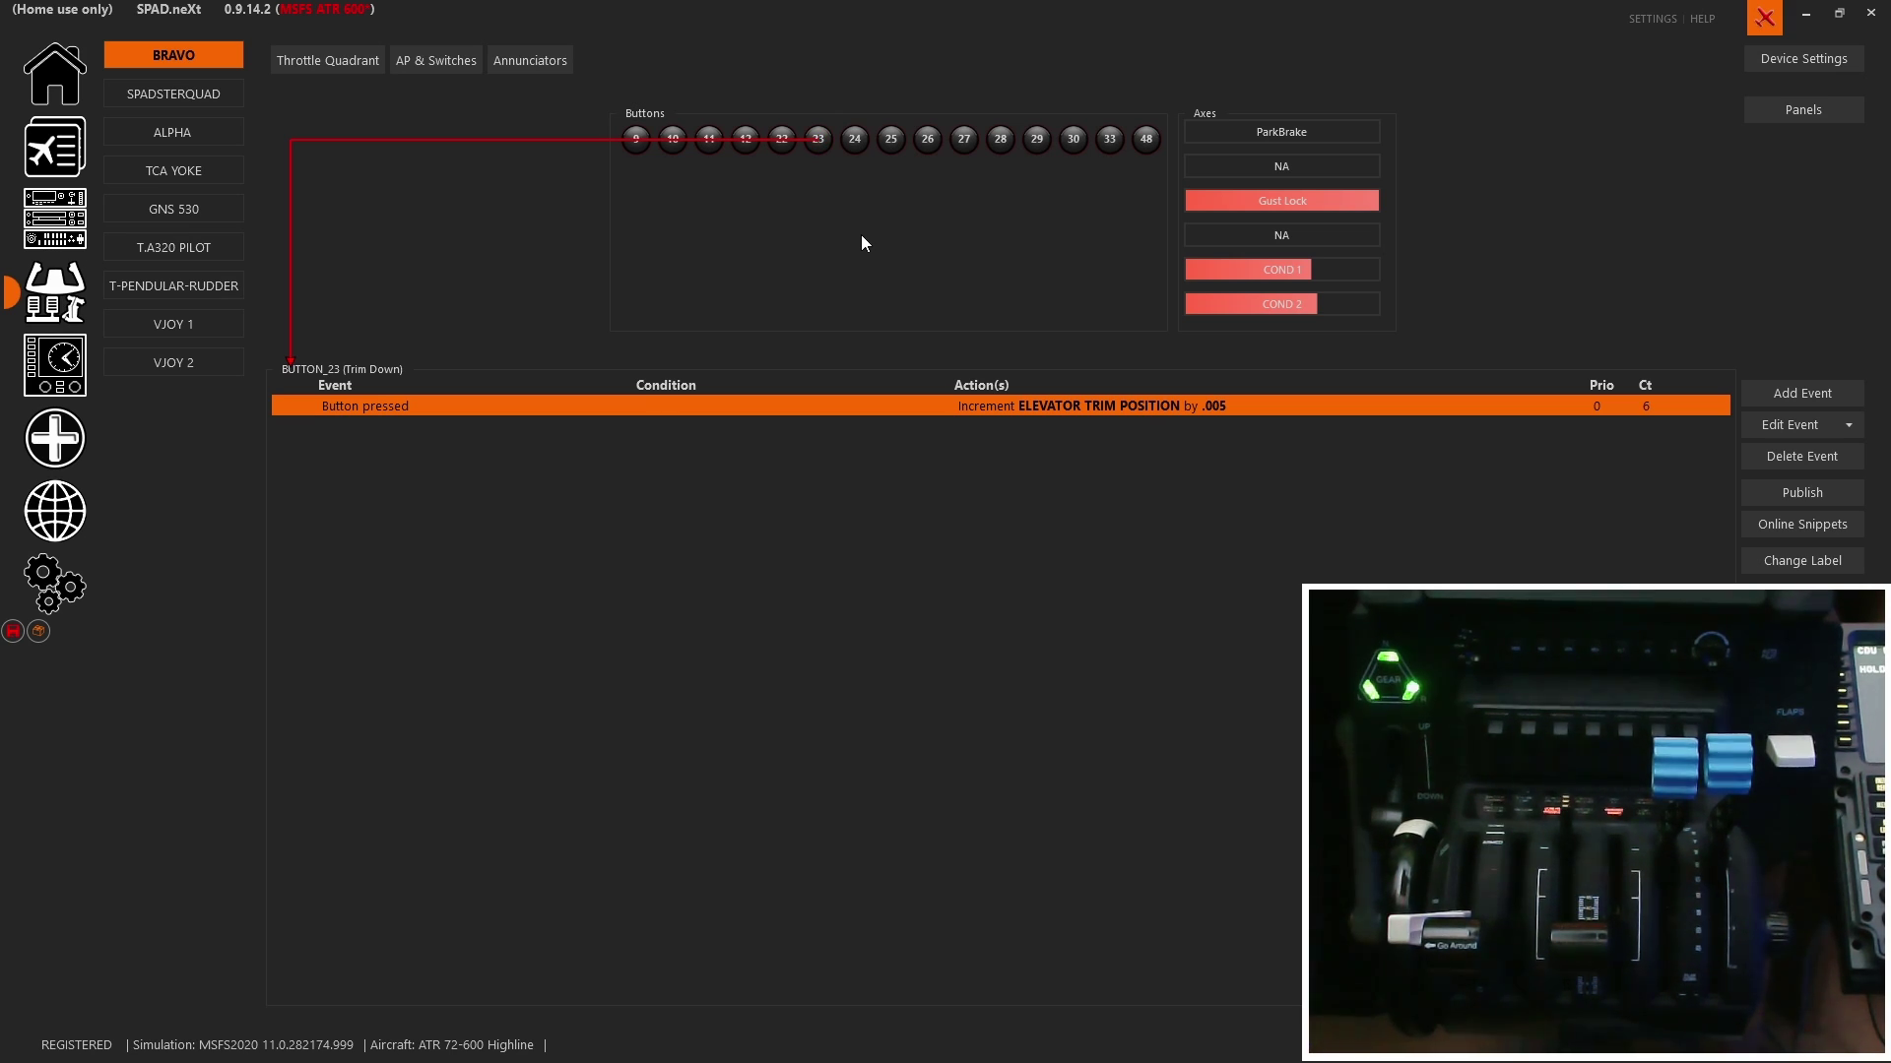
Review button 24 and compare the pressed and released events of engine detent buttons 25, 26 and 27.
{"action": "left_click", "coordinate": [855, 139]}
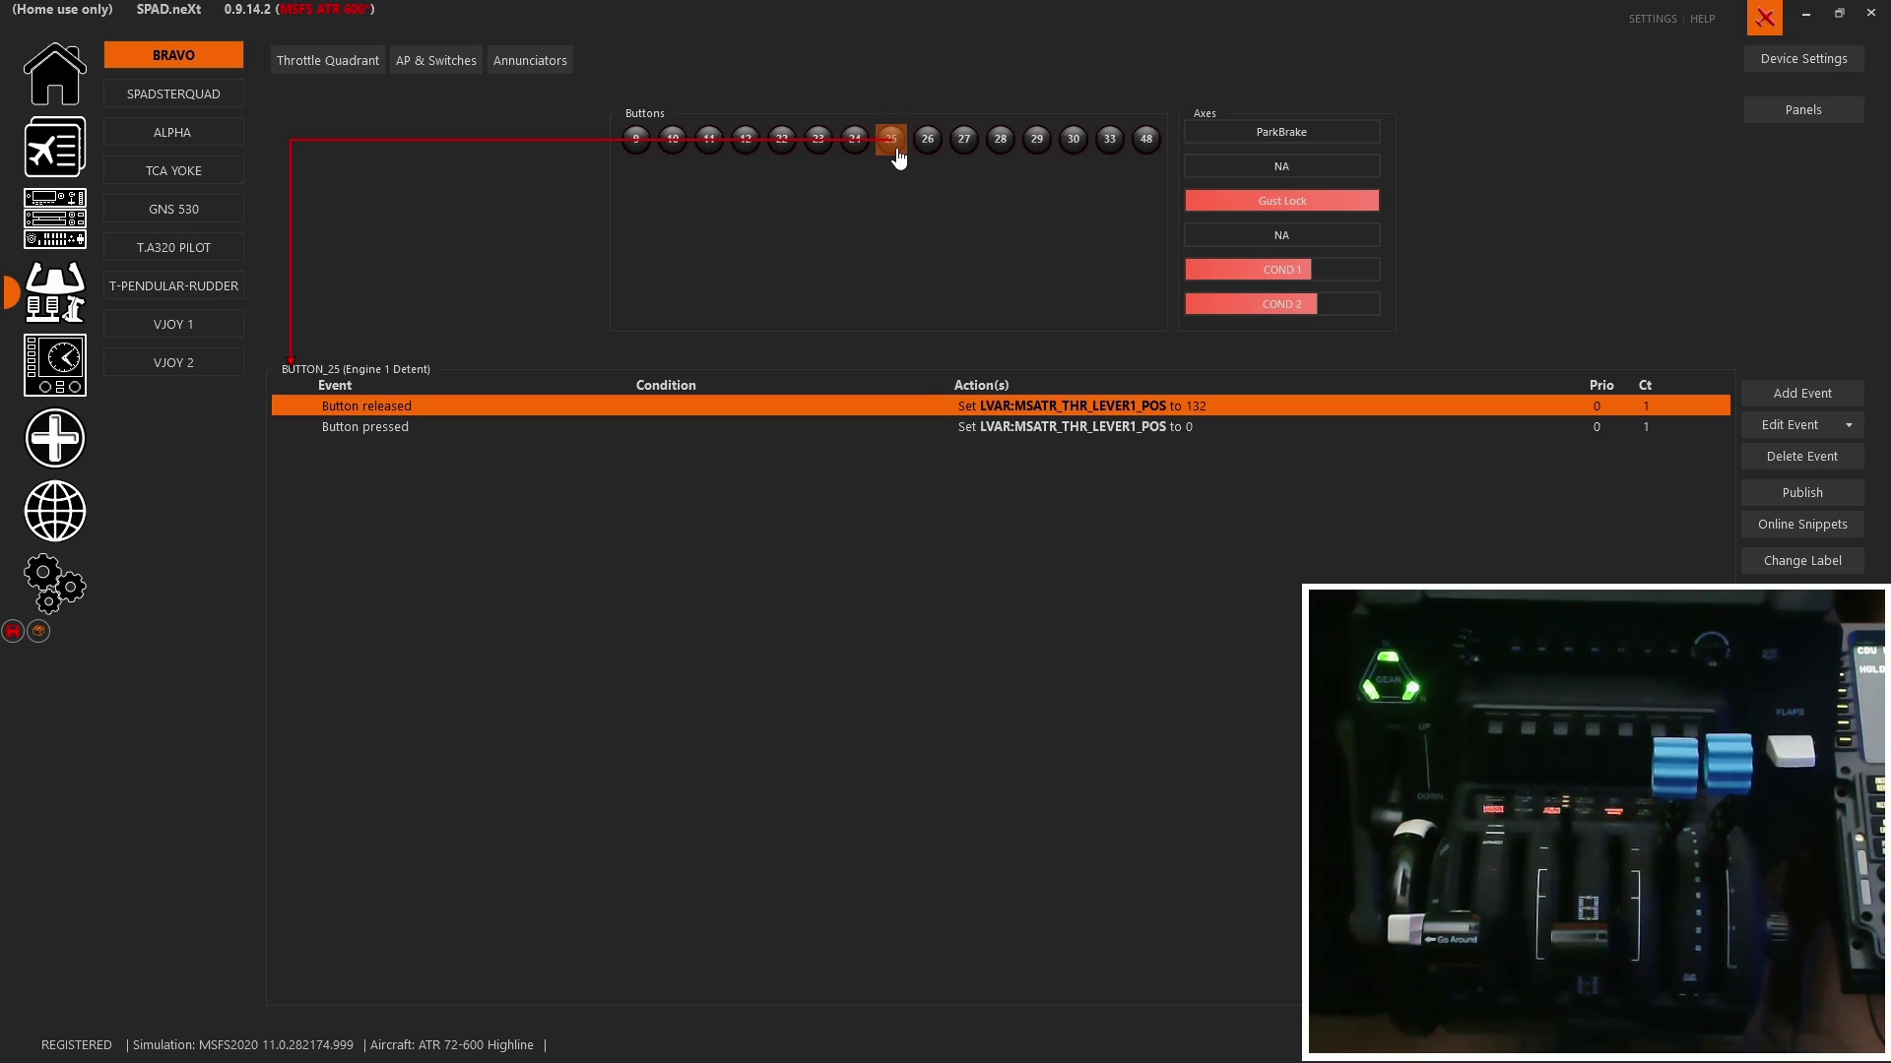
{"action": "left_click", "coordinate": [445, 433]}
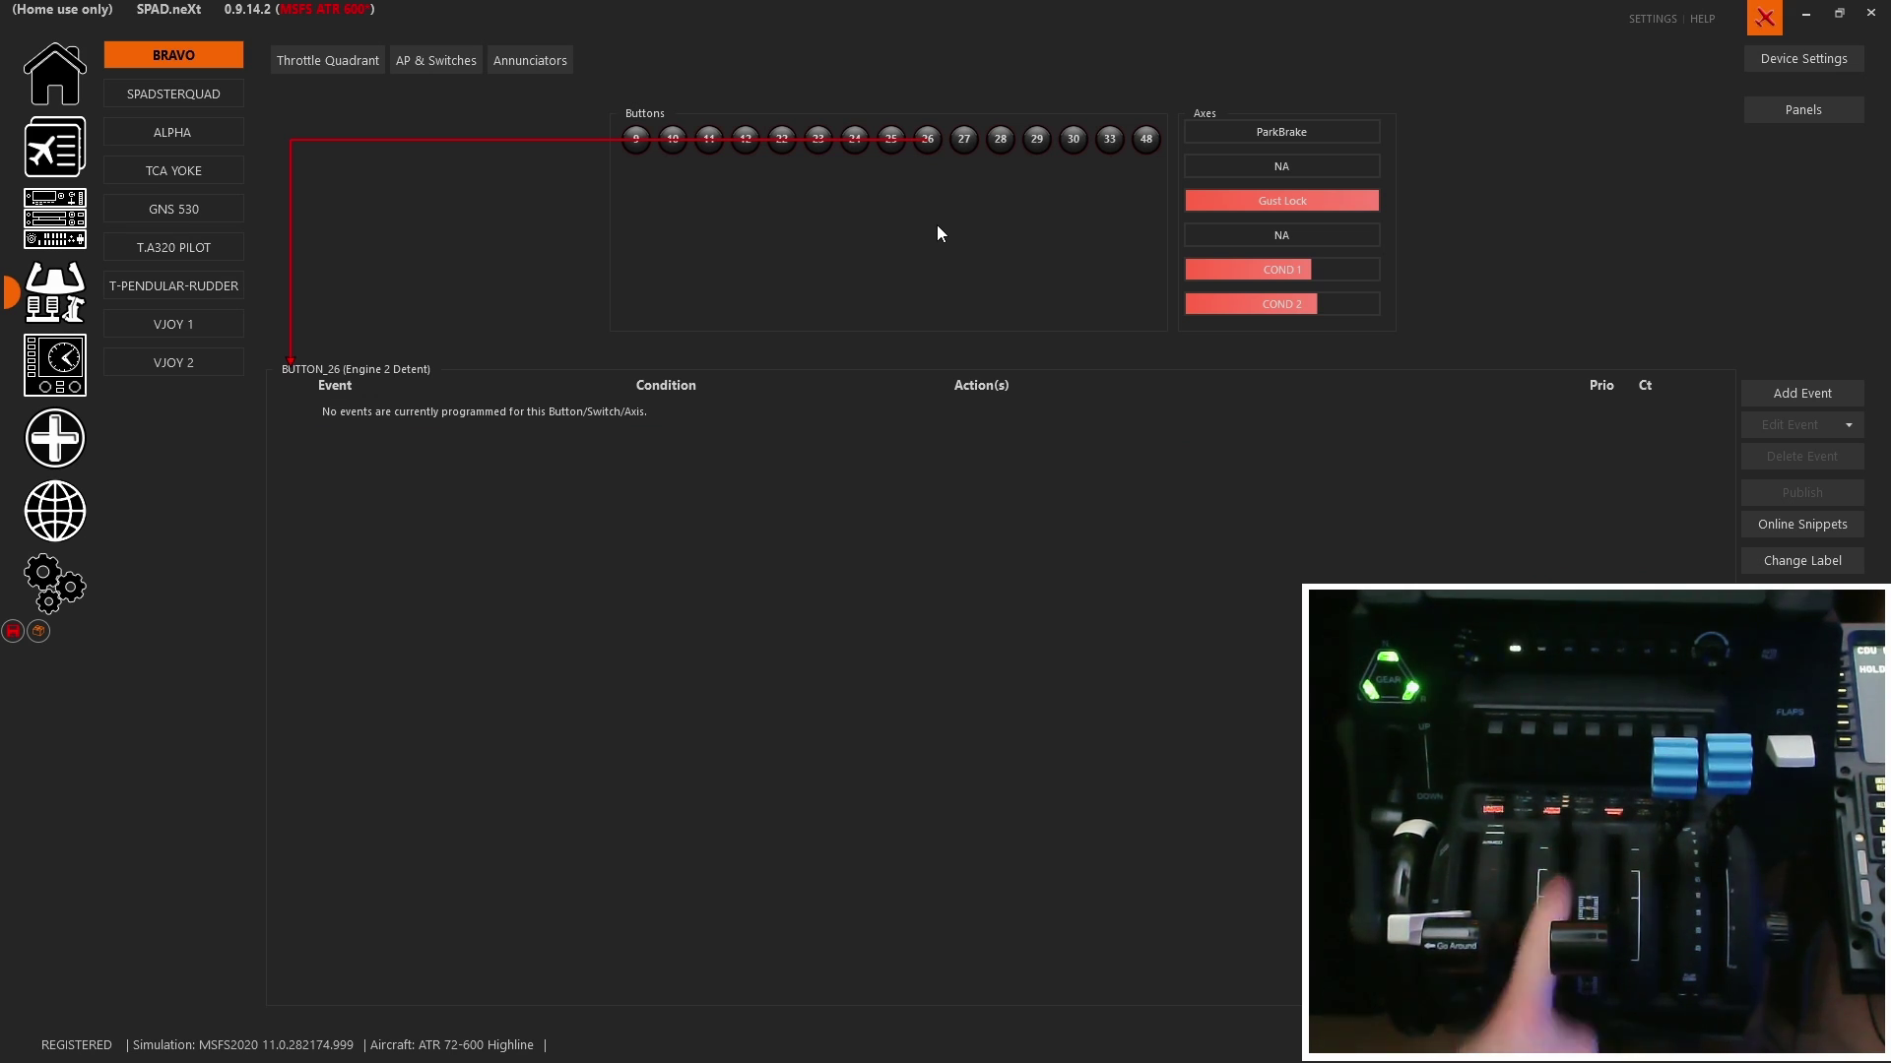
{"action": "left_click", "coordinate": [965, 147]}
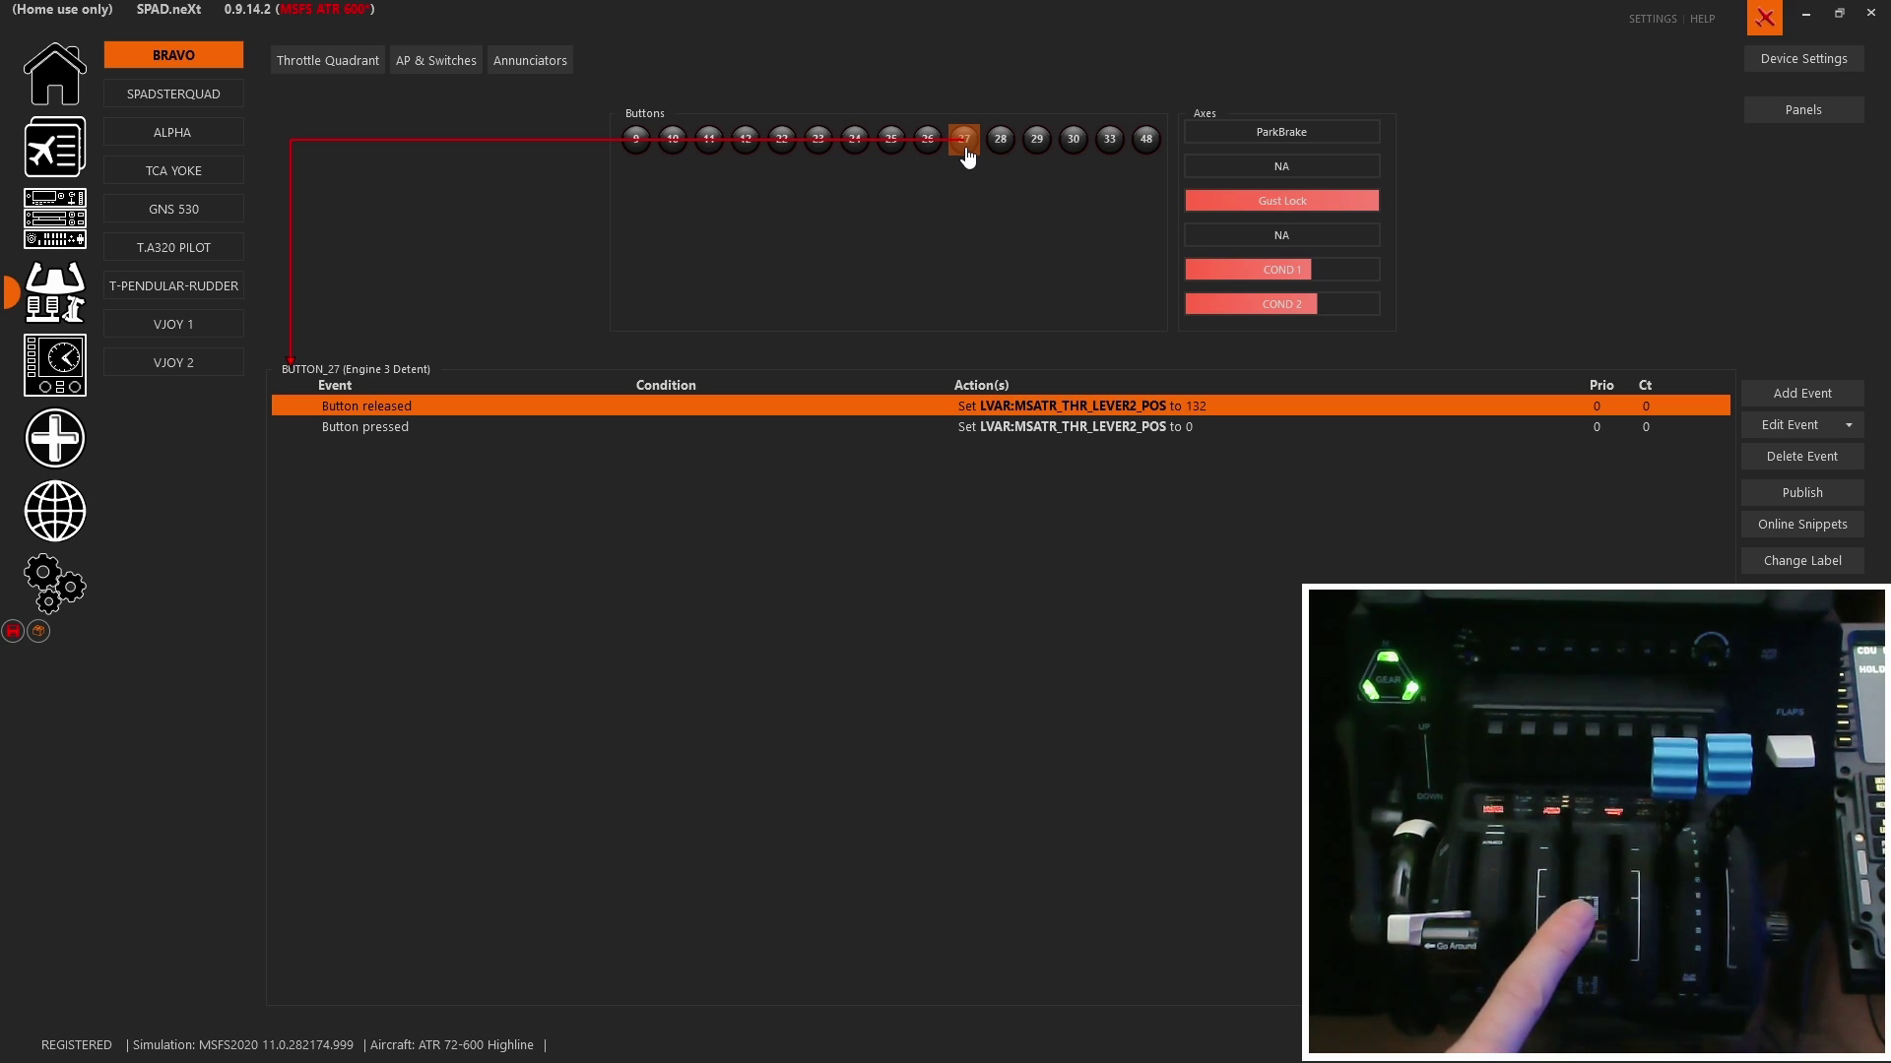
{"action": "left_click", "coordinate": [891, 143]}
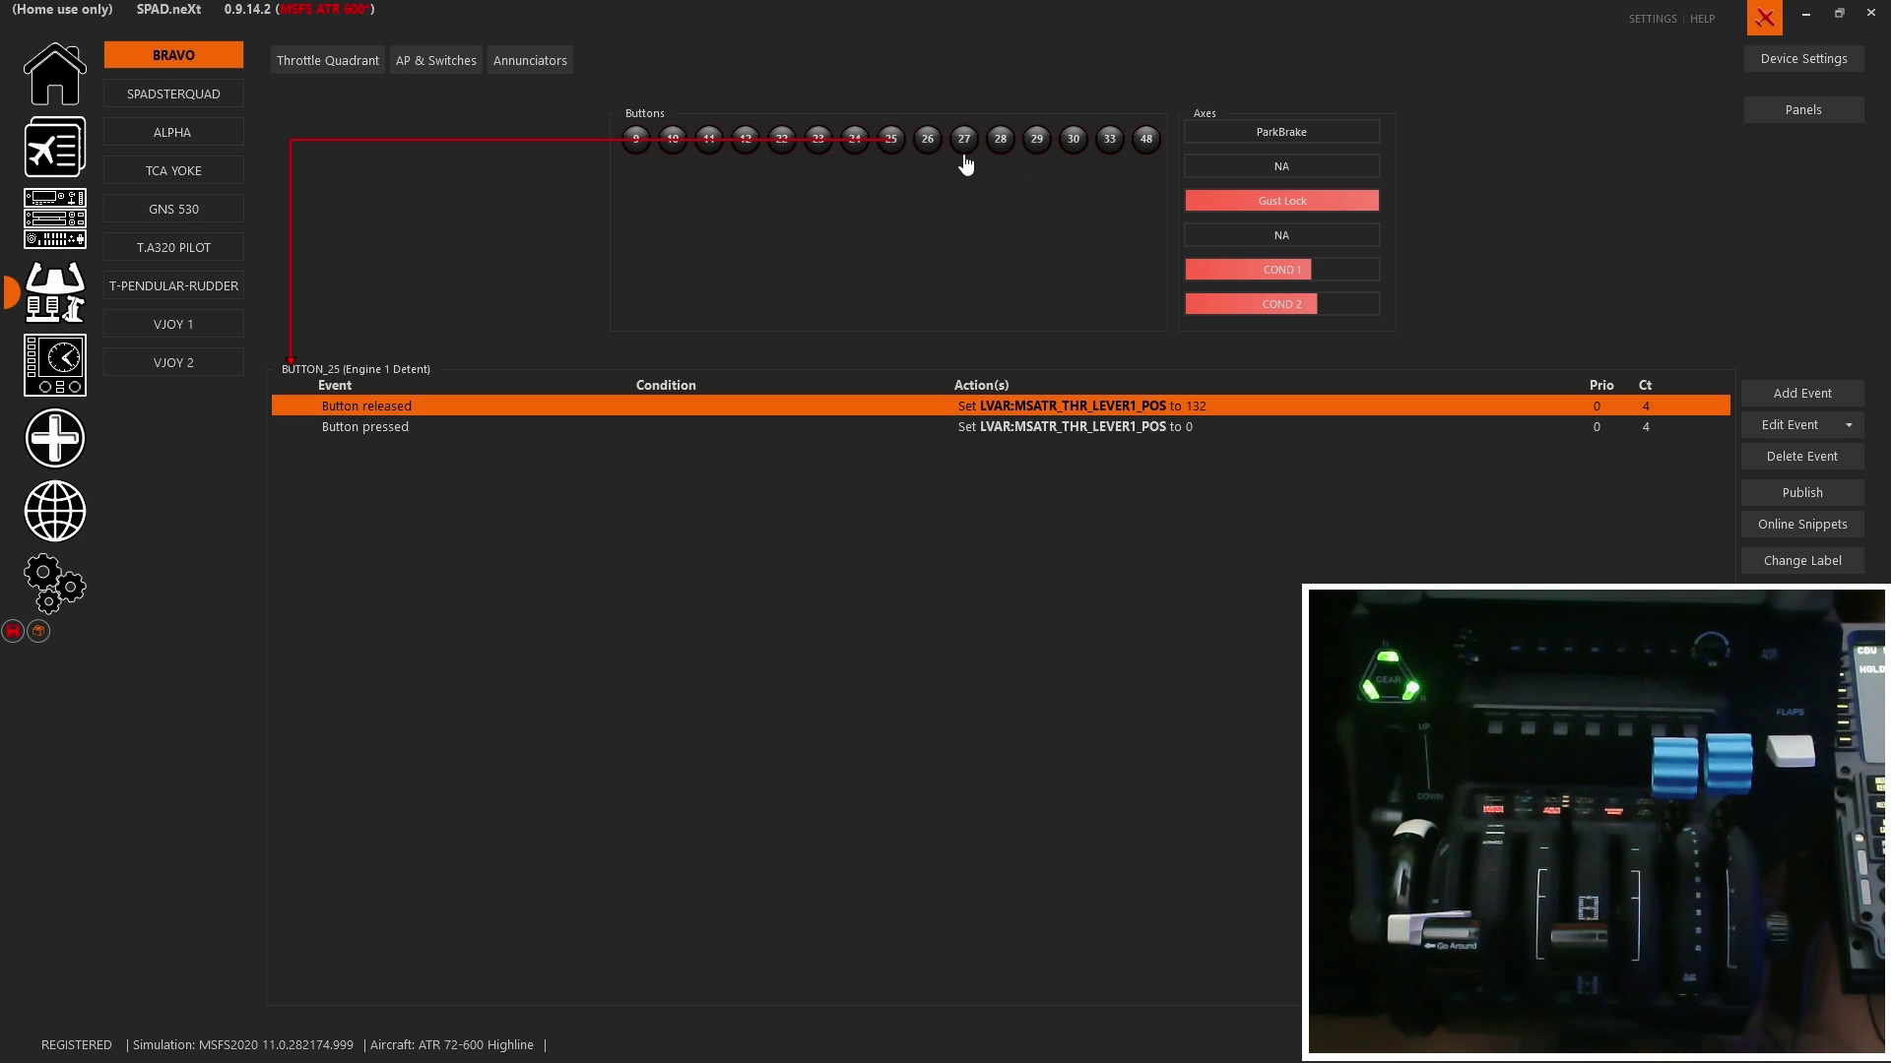
Inspect button 27's Button released action and its target variable LVAR:MSATR_THR_LEVER2_POS, keeping the existing settings.
{"action": "double_click", "coordinate": [1078, 411]}
{"action": "double_click", "coordinate": [902, 535]}
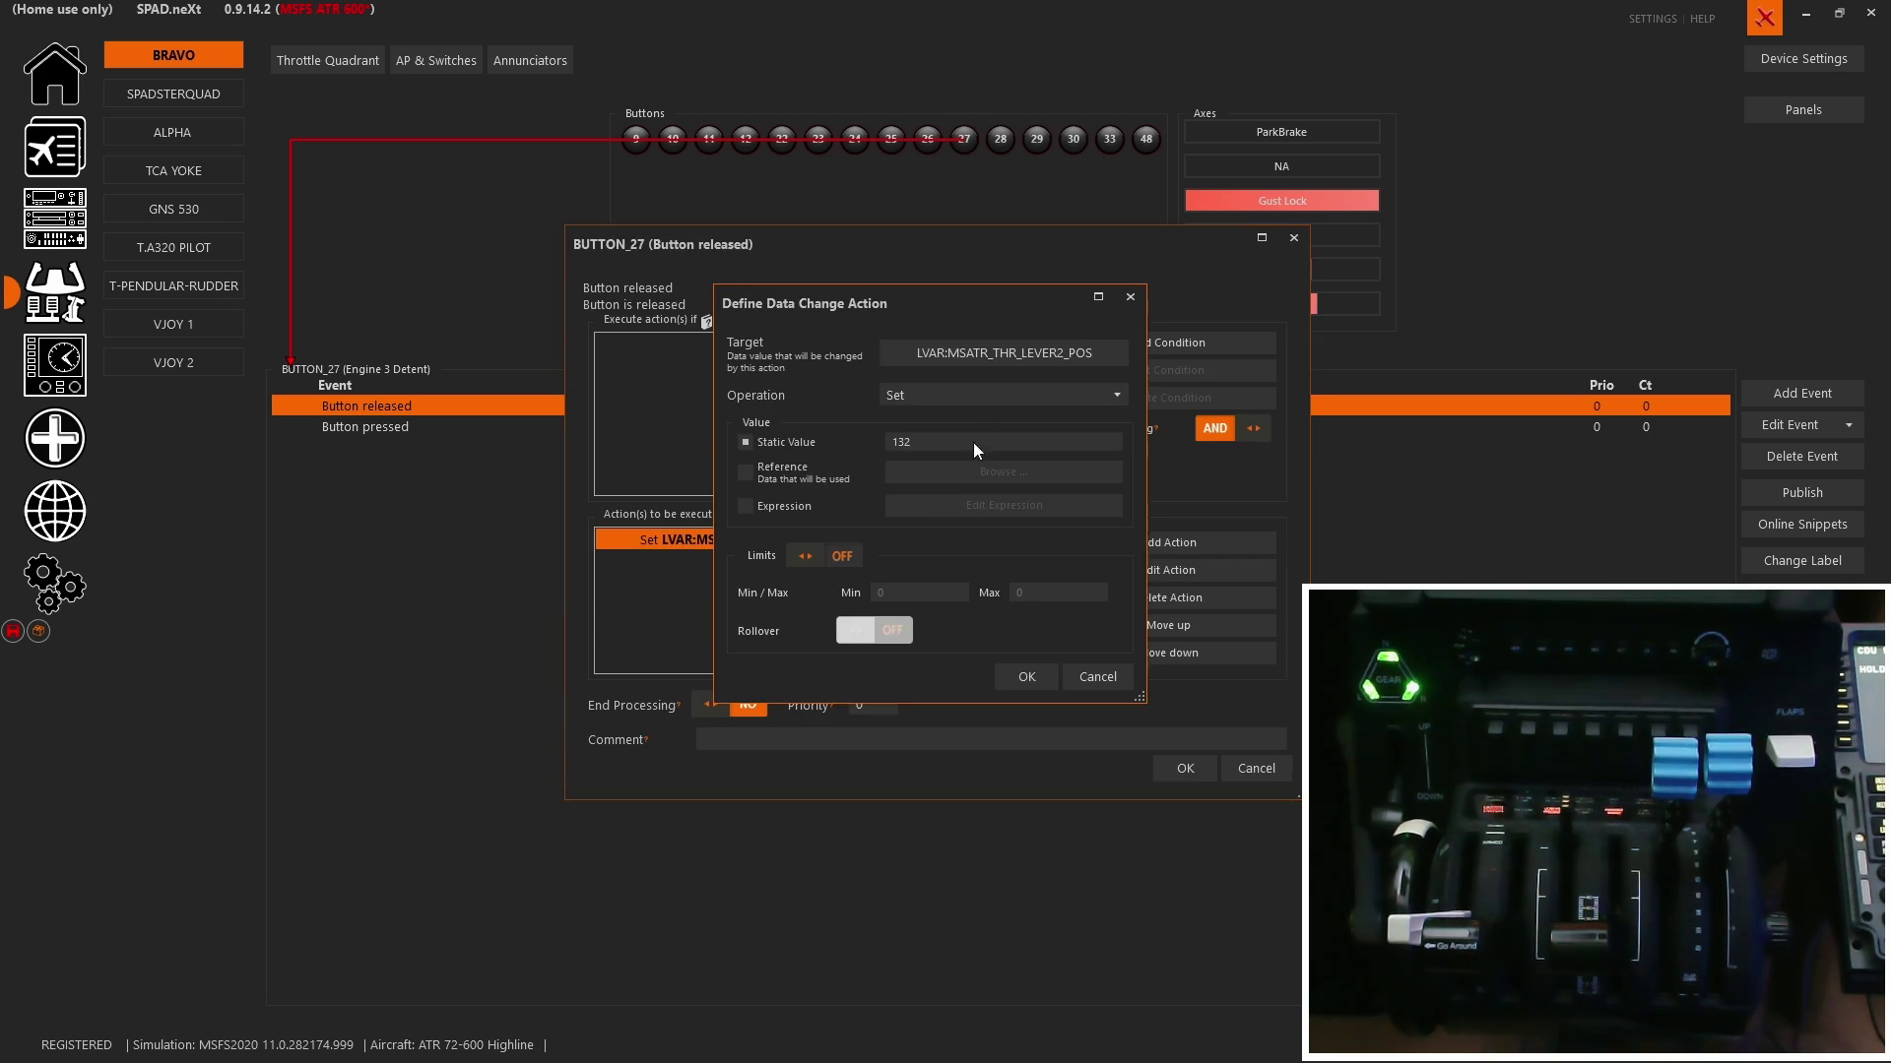
{"action": "left_click", "coordinate": [983, 351]}
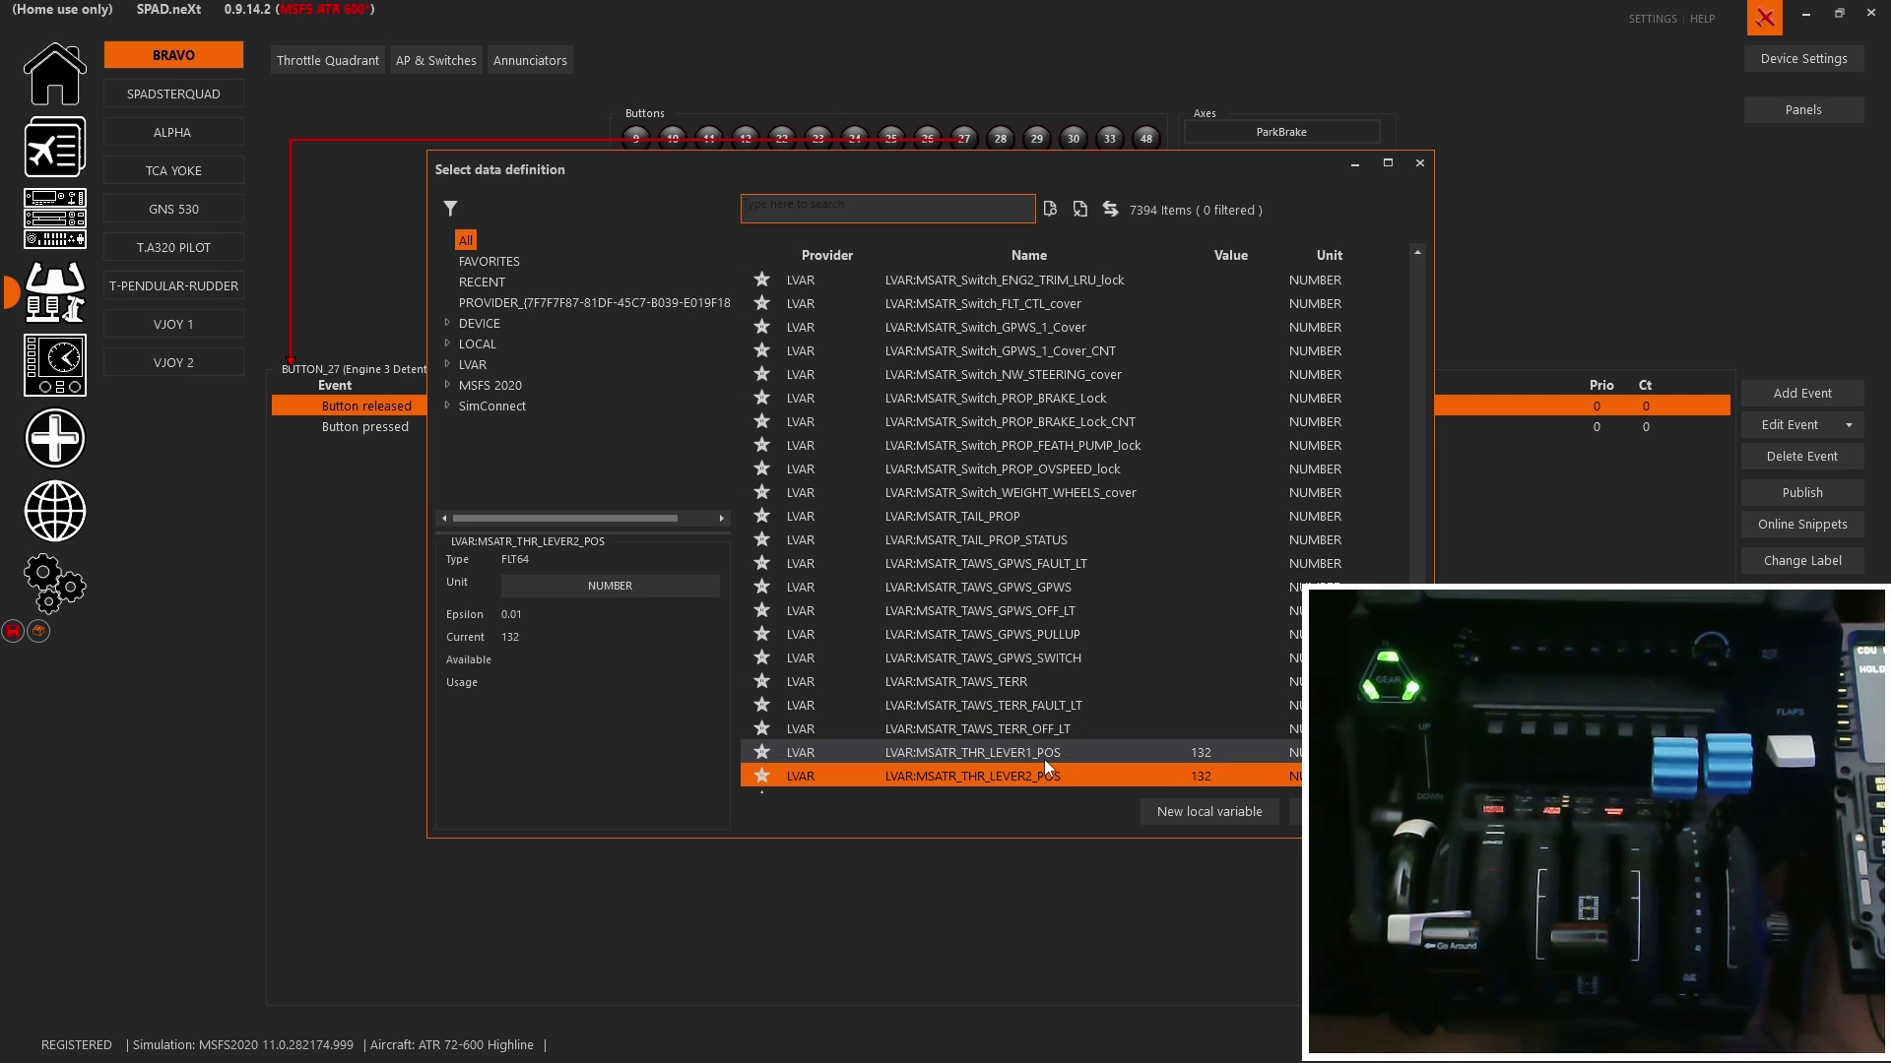
{"action": "left_click", "coordinate": [1296, 811]}
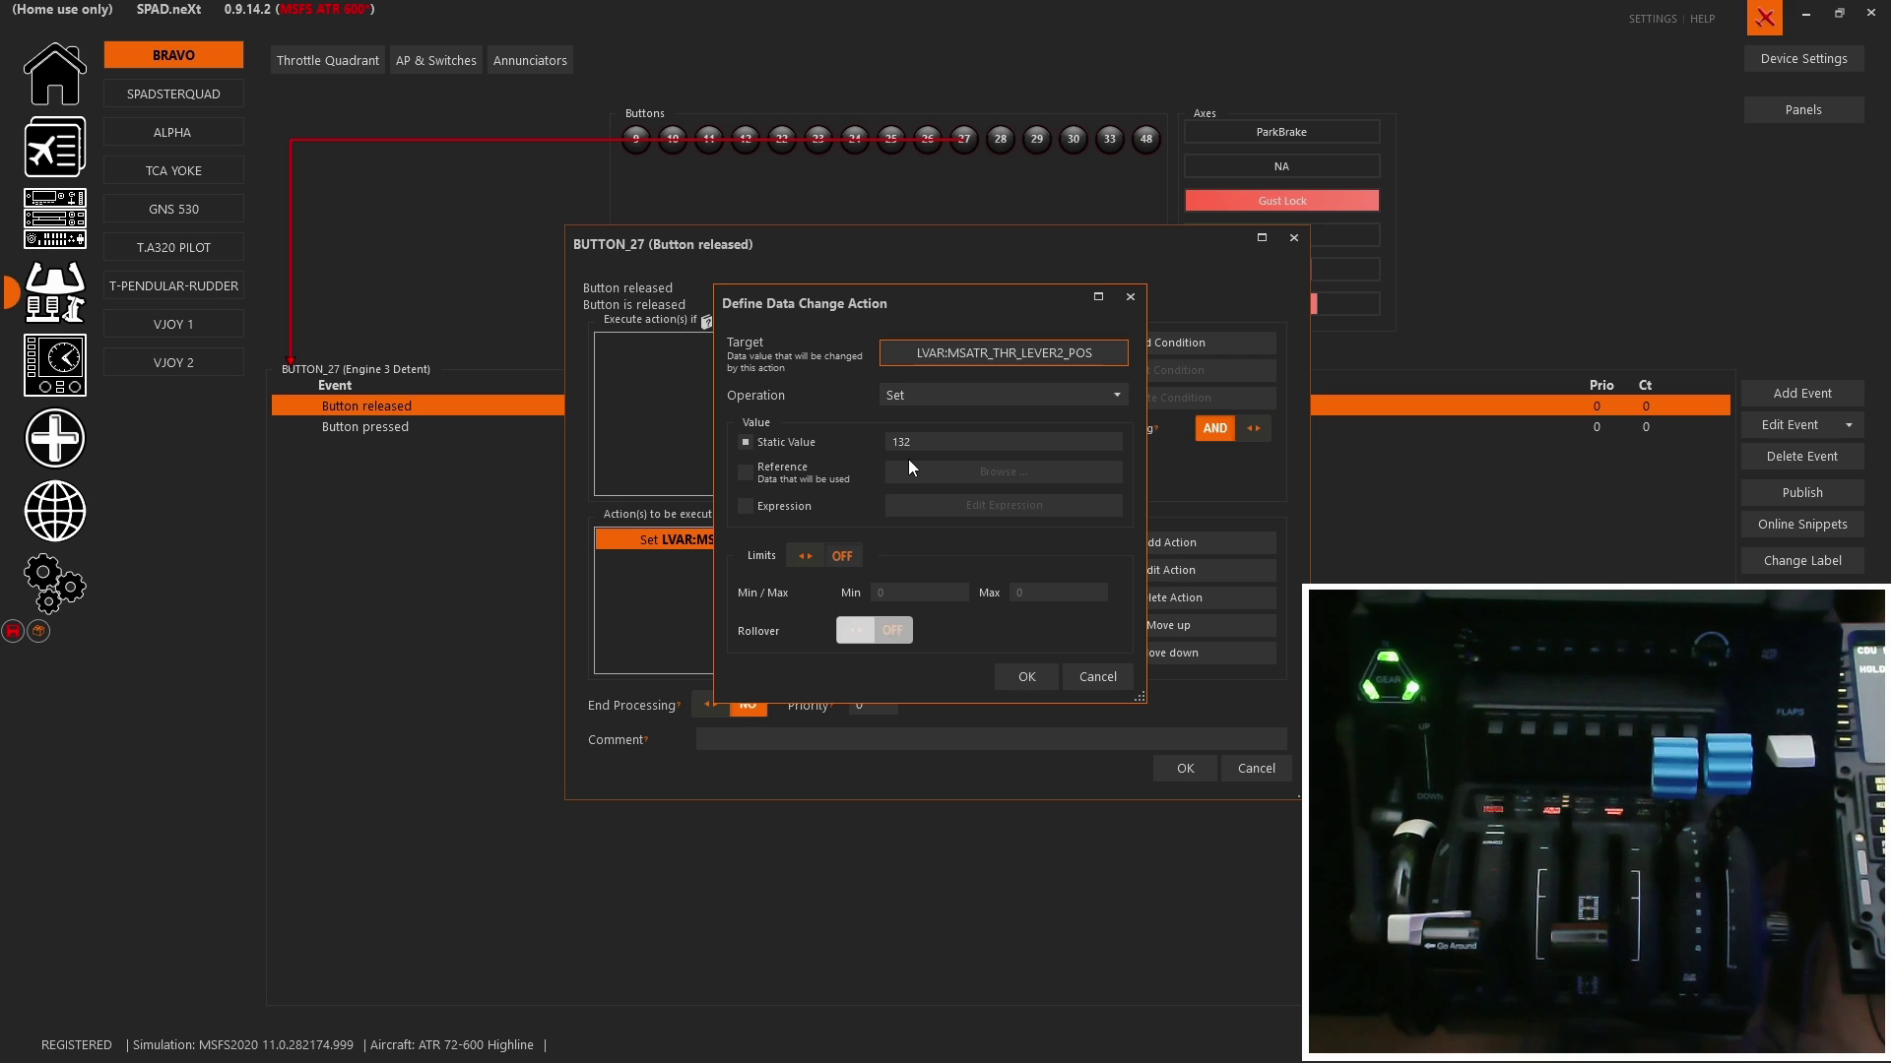
{"action": "left_click", "coordinate": [1026, 676]}
{"action": "left_click", "coordinate": [1184, 768]}
Review the condition lever events on buttons 28 and 33, and check buttons 29 and 30 for assigned events.
{"action": "left_click", "coordinate": [999, 139]}
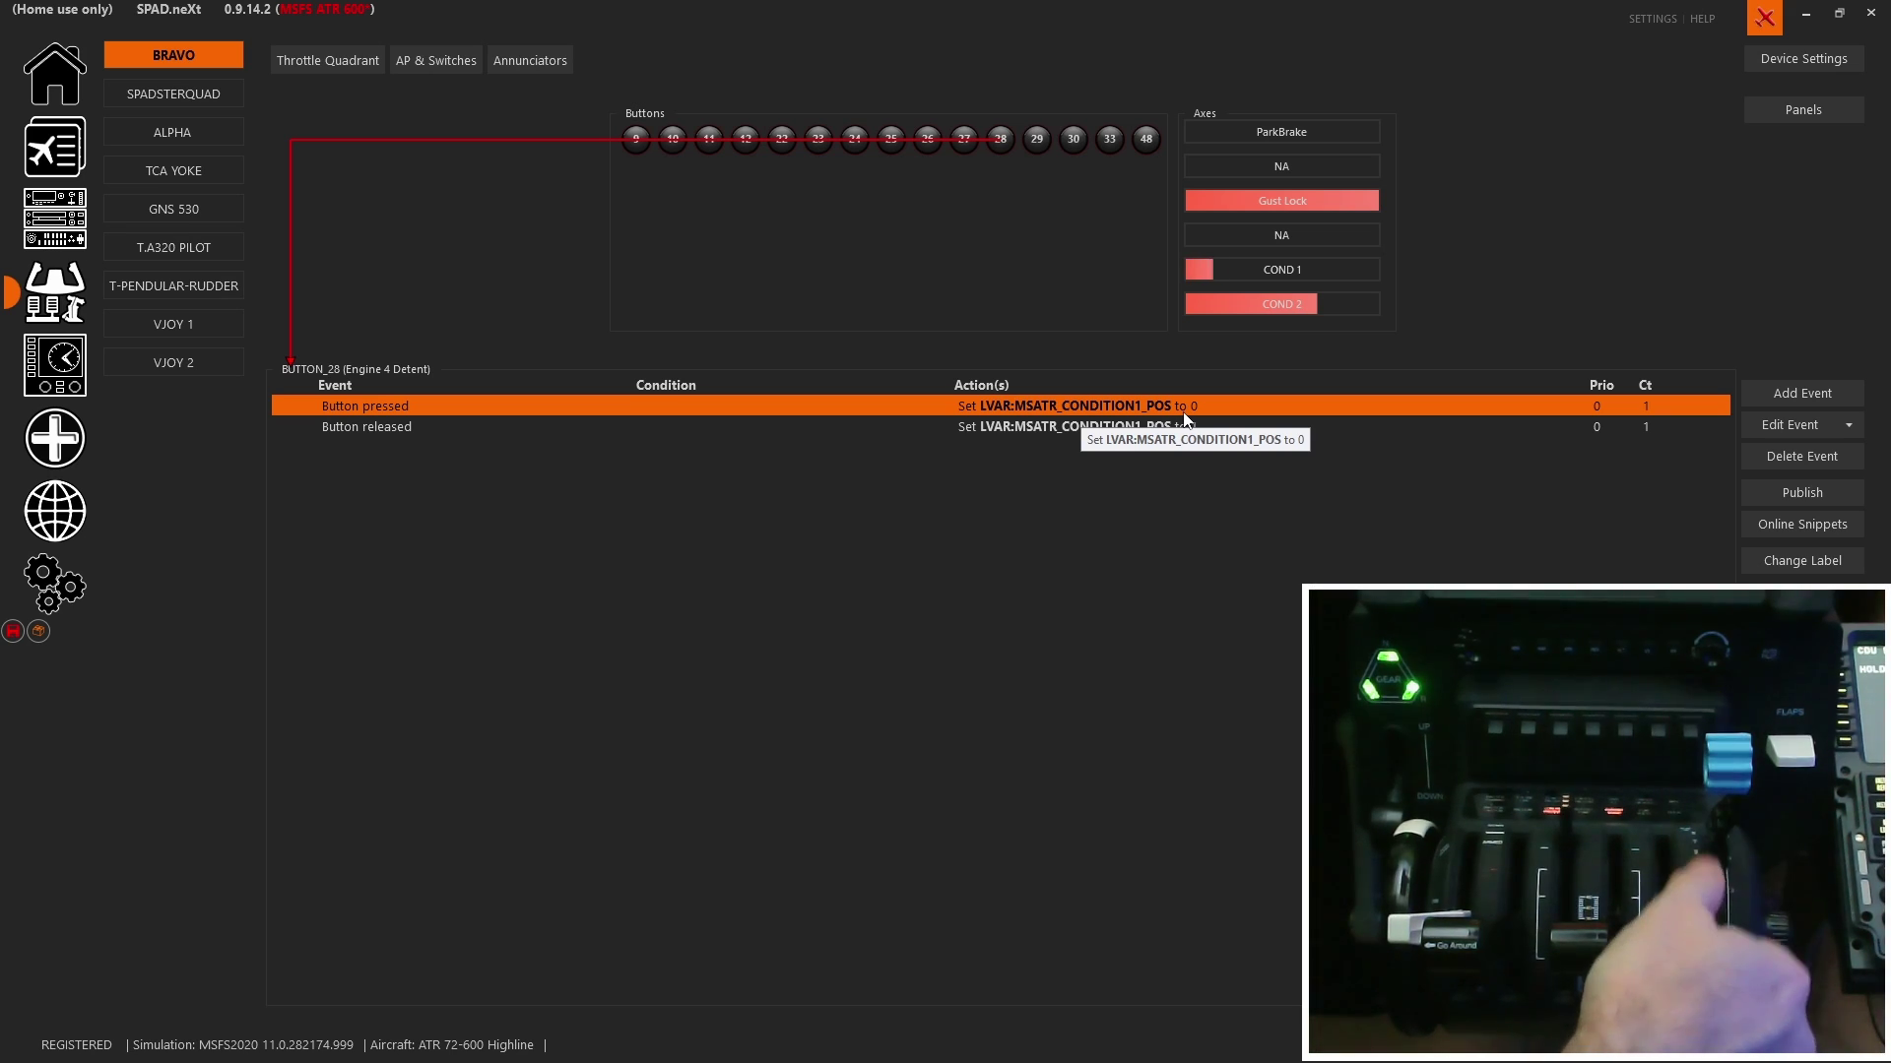
{"action": "left_click", "coordinate": [1144, 433]}
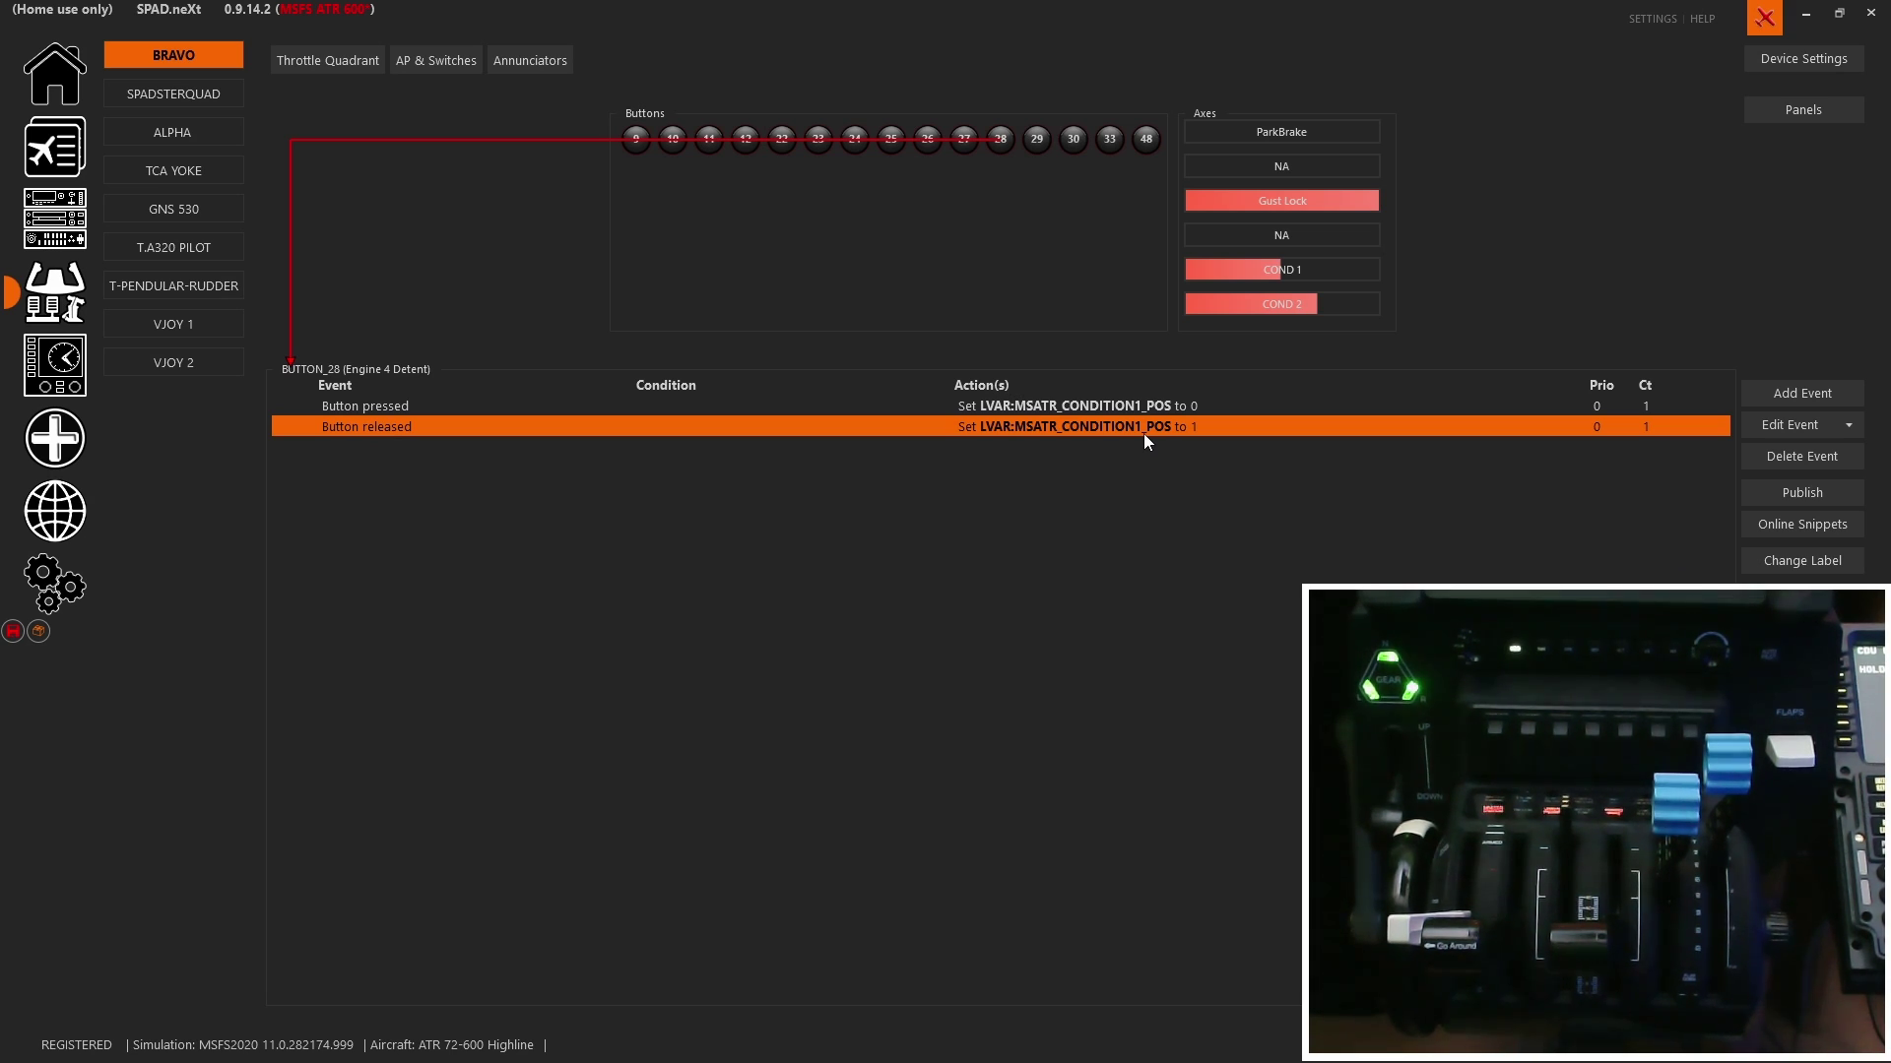
{"action": "left_click", "coordinate": [1063, 148]}
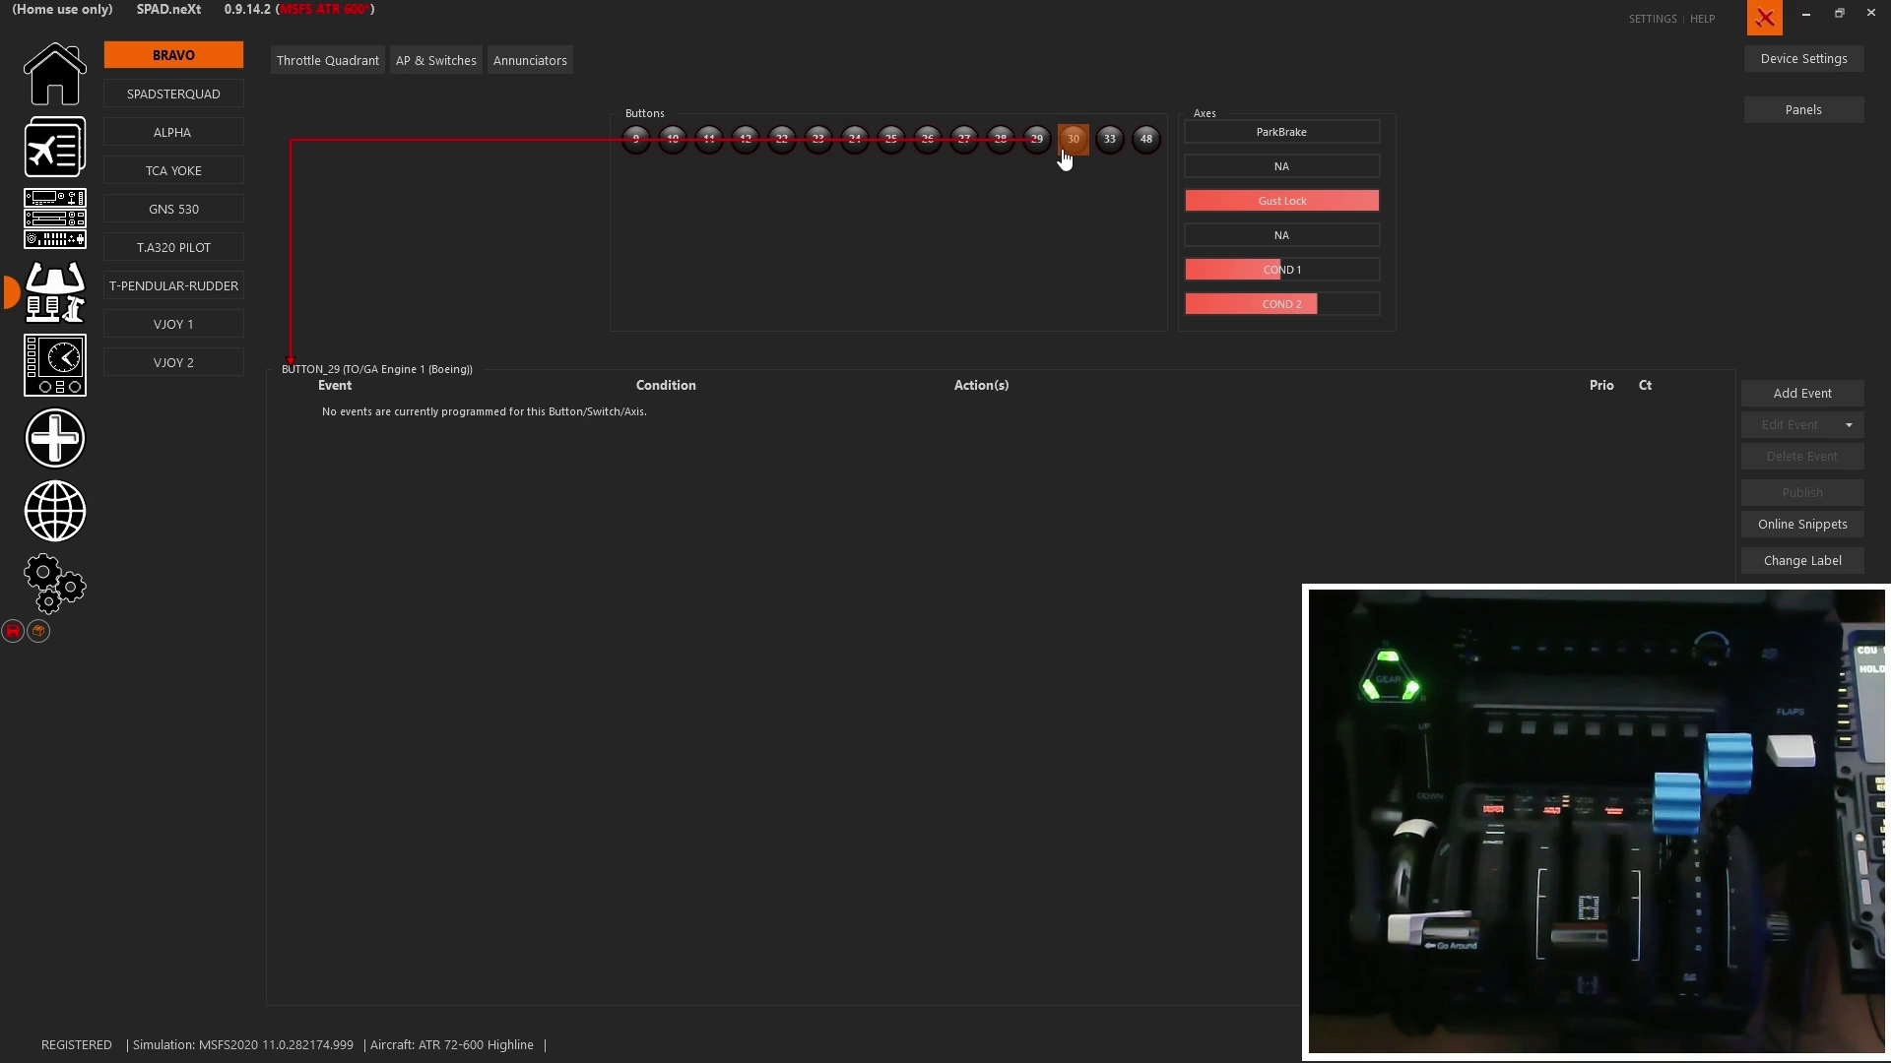
{"action": "left_click", "coordinate": [1072, 139]}
{"action": "left_click", "coordinate": [1108, 156]}
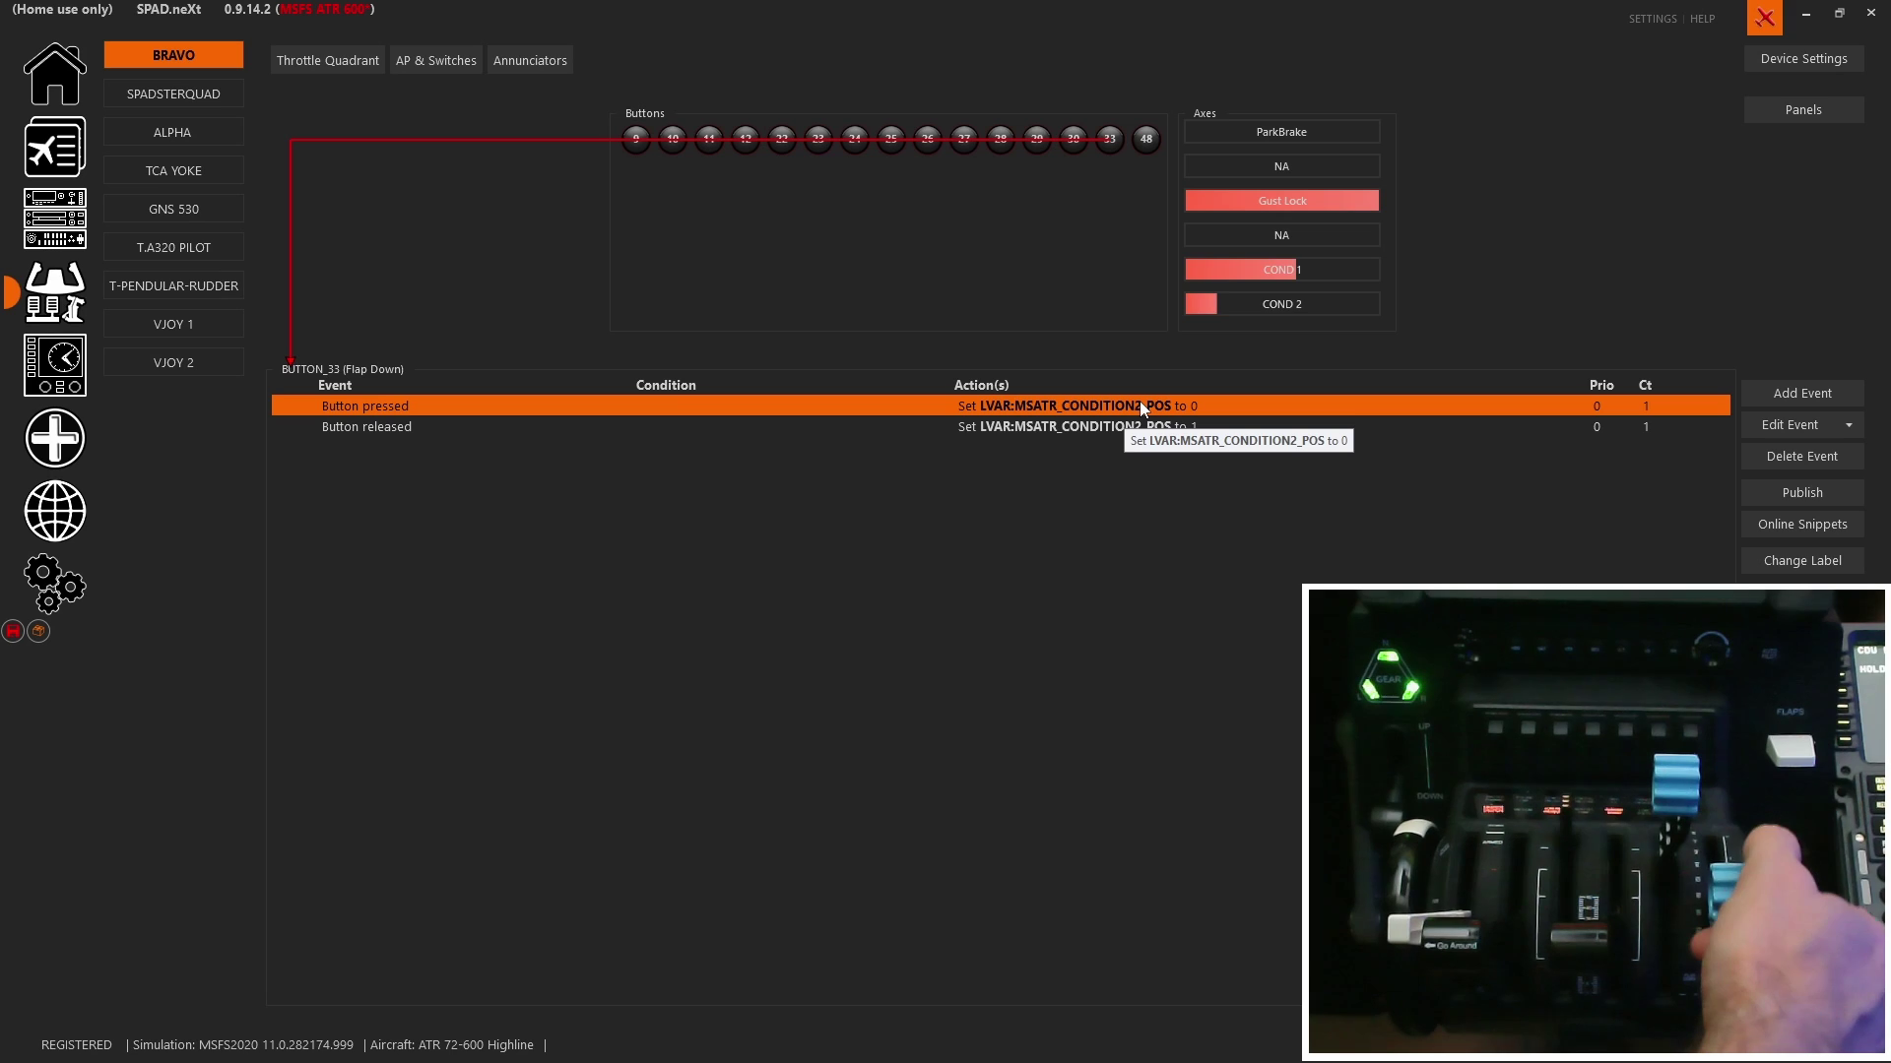
Review the ParkBrake axis change events and view the details of the event that sets MSATR_PARK_EMER_BRK to 2.
{"action": "left_click", "coordinate": [1263, 134]}
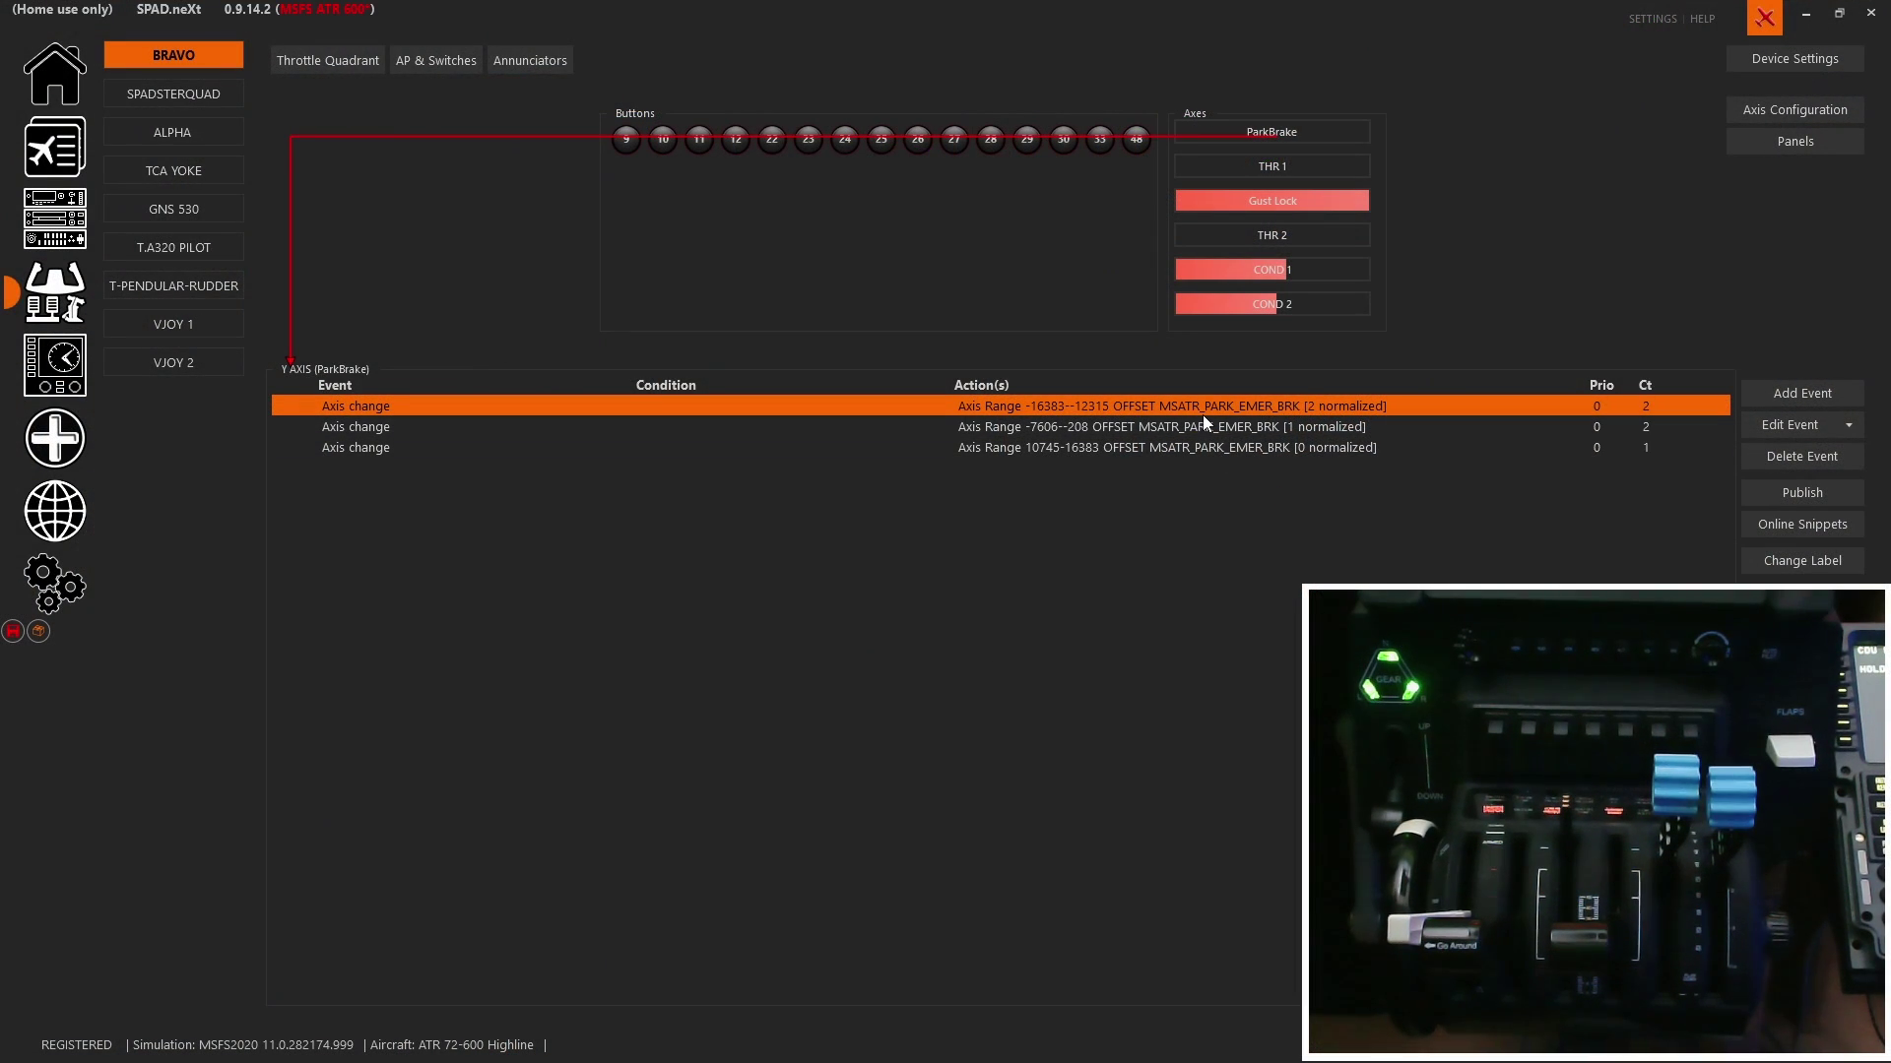
{"action": "double_click", "coordinate": [1204, 412]}
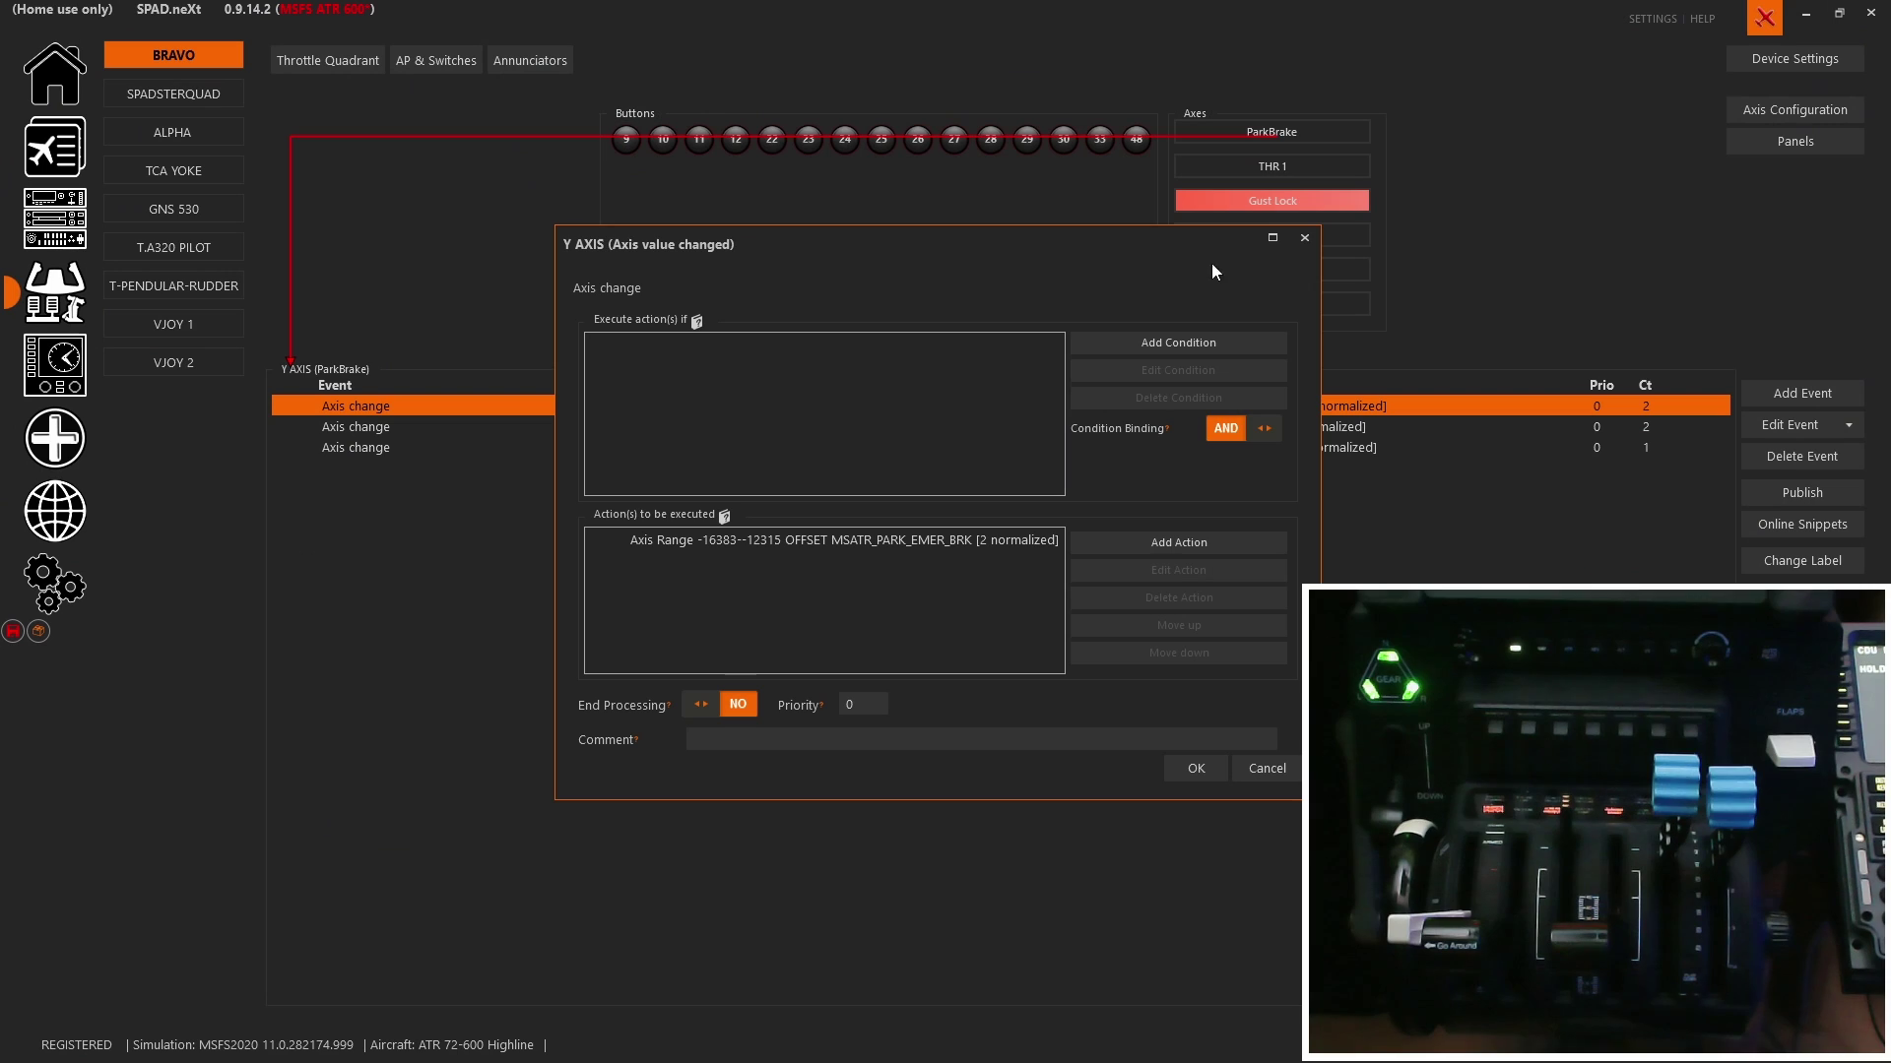
{"action": "left_click", "coordinate": [1196, 768]}
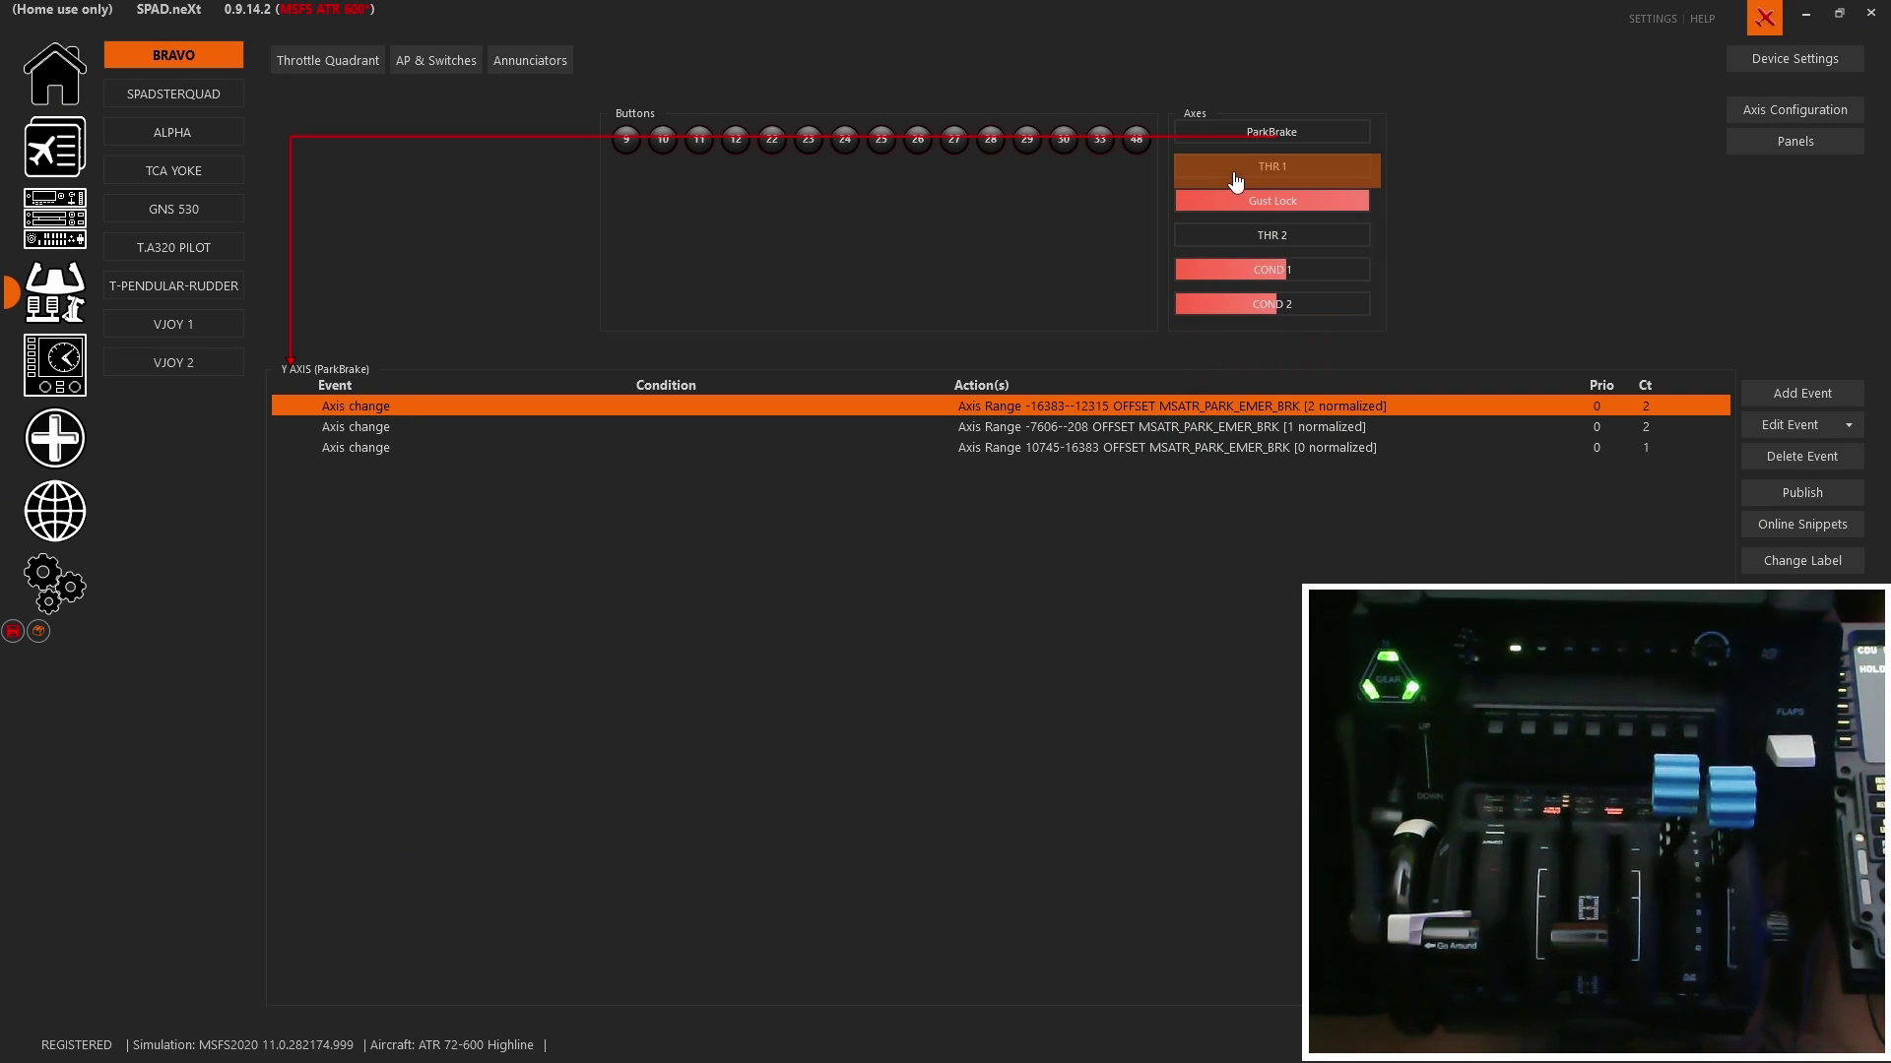
{"action": "left_click", "coordinate": [648, 452]}
{"action": "left_click", "coordinate": [652, 426]}
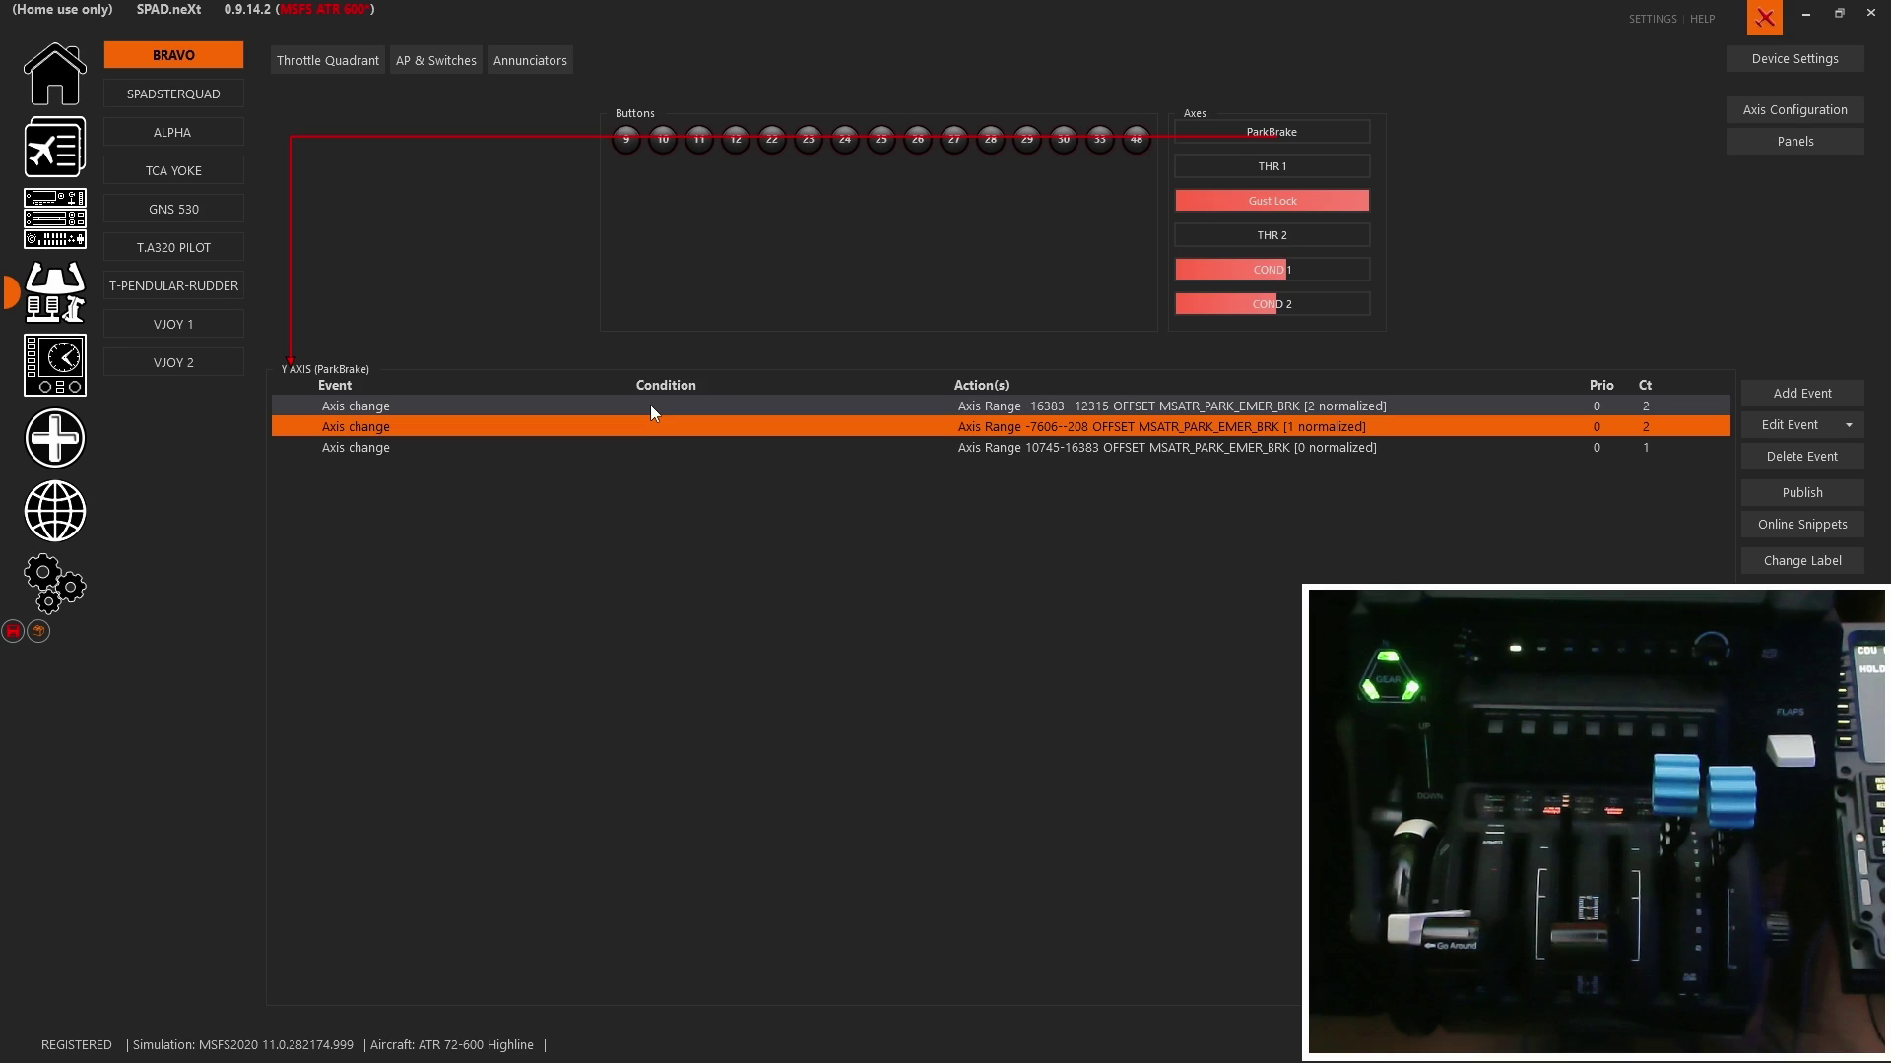
{"action": "double_click", "coordinate": [650, 404]}
{"action": "key", "text": "Escape"}
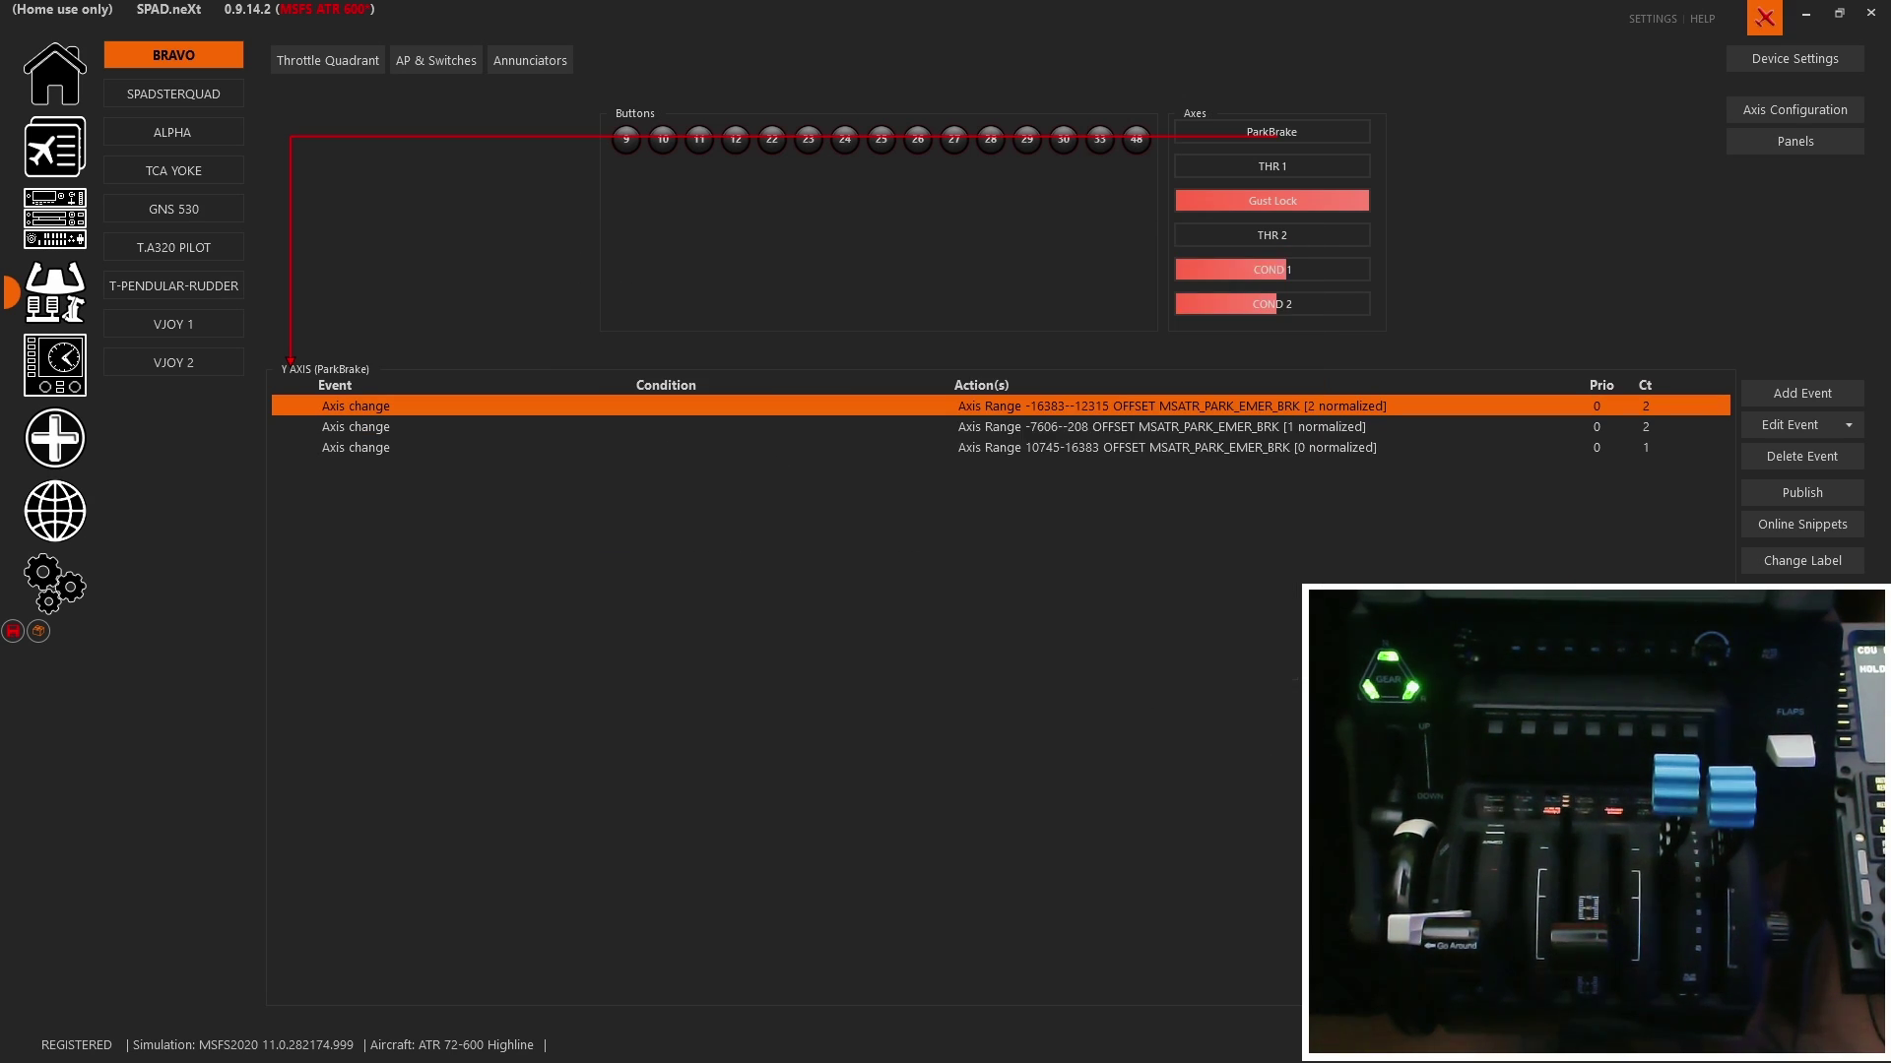
Examine the event types available for the ParkBrake axis and a blank Custom Axis Event configuration, without adding either.
{"action": "left_click", "coordinate": [1829, 399]}
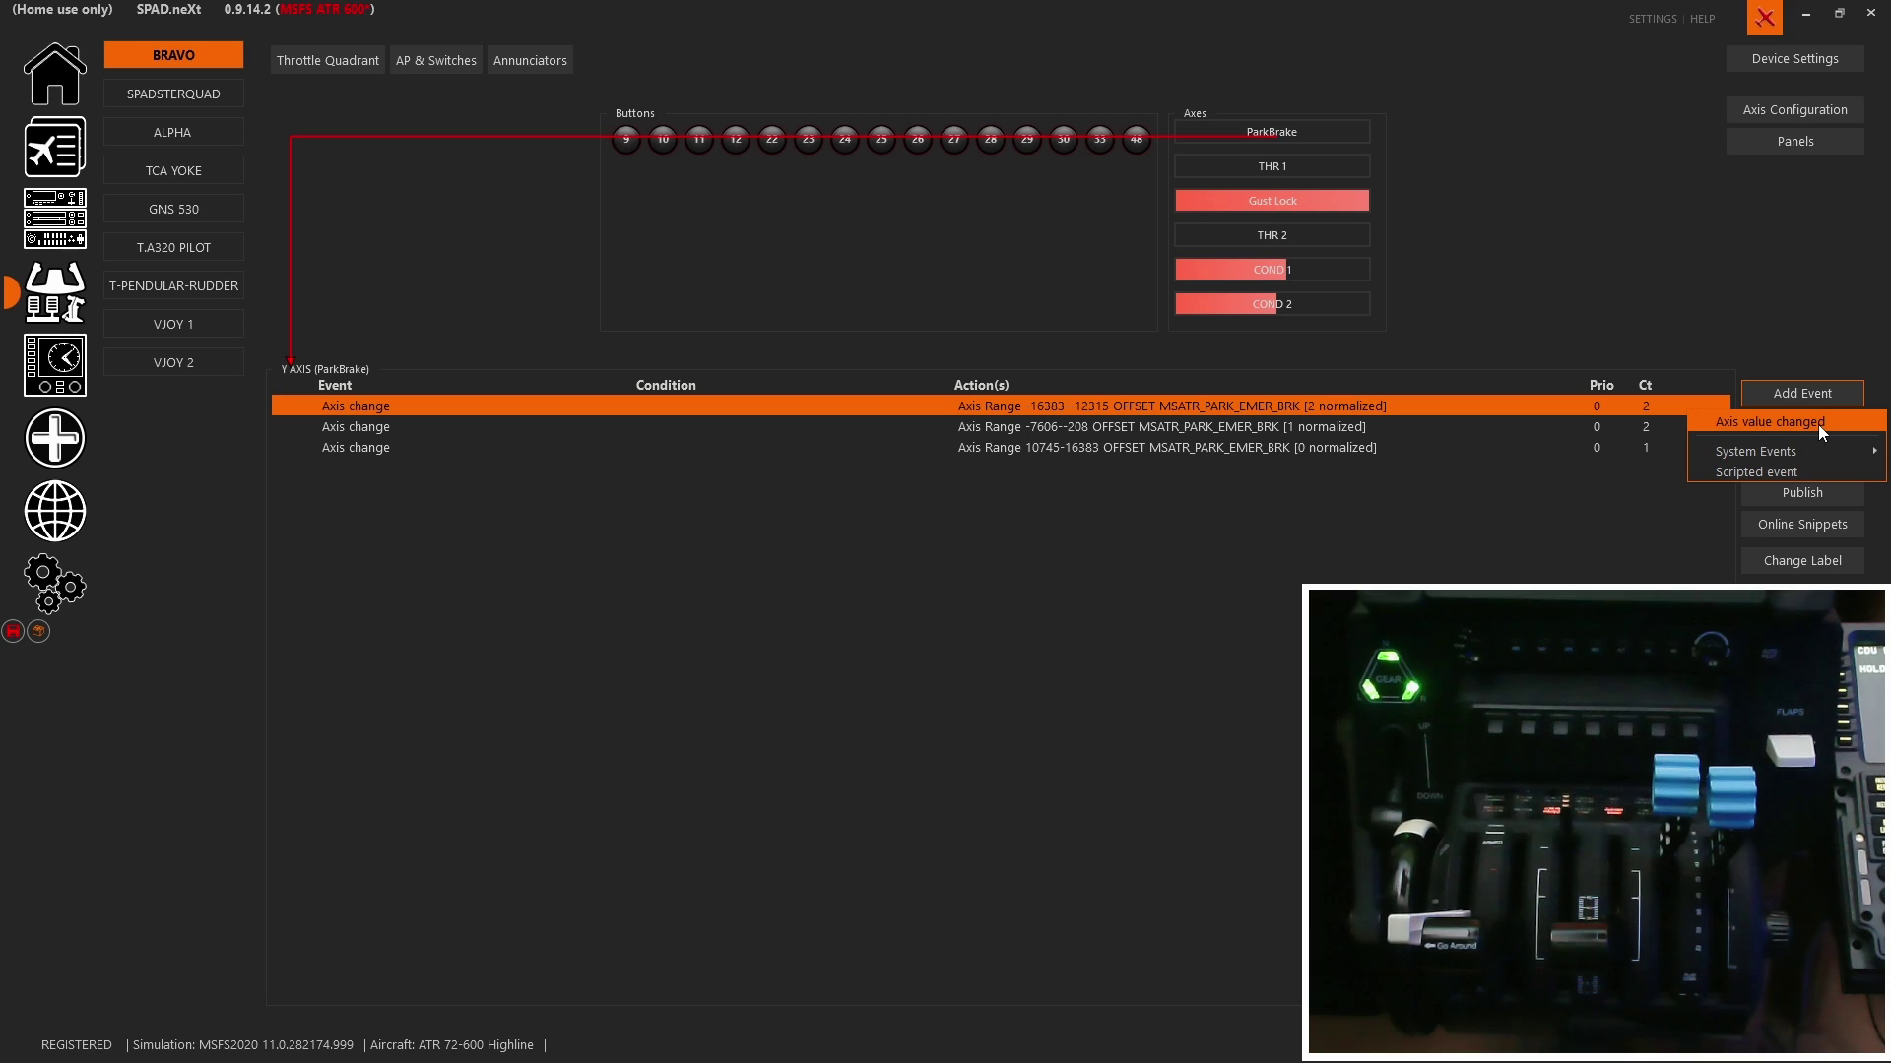
{"action": "key", "text": "Escape"}
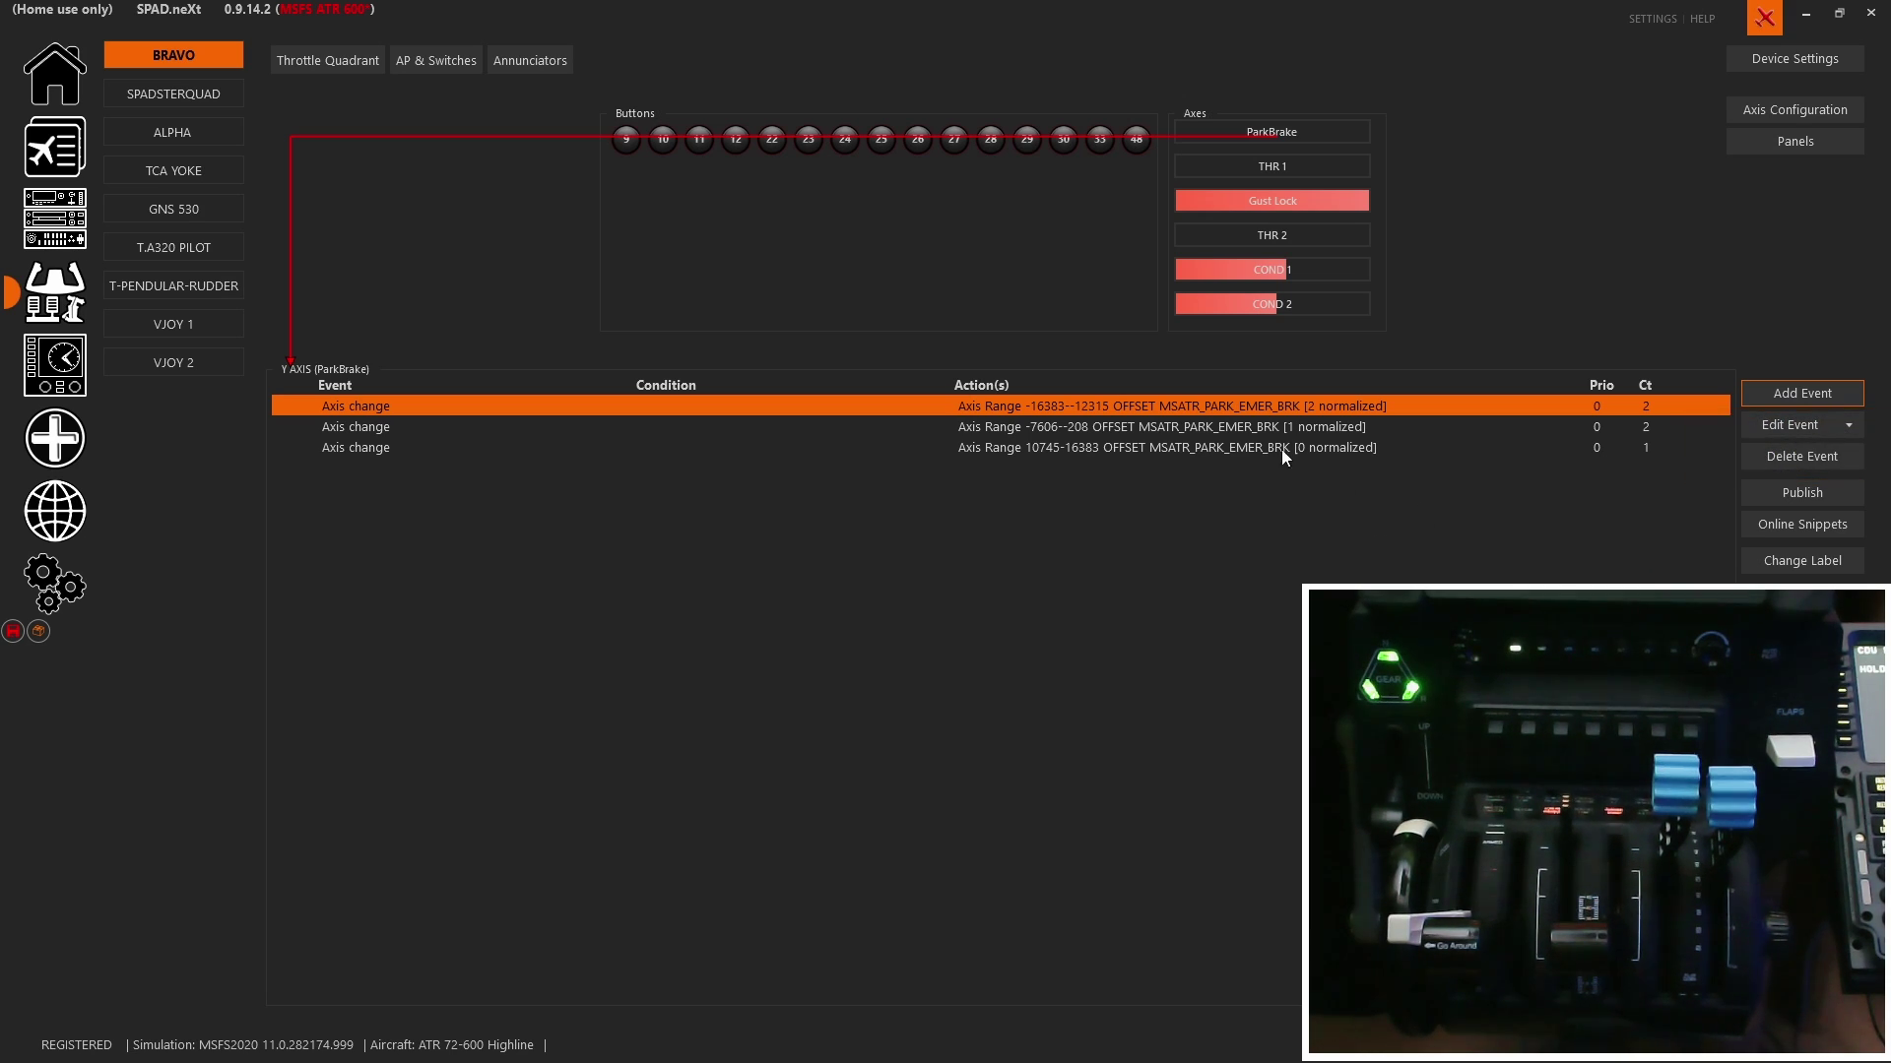
{"action": "double_click", "coordinate": [1236, 403]}
{"action": "left_click_drag", "start_coordinate": [906, 251], "coordinate": [654, 346]}
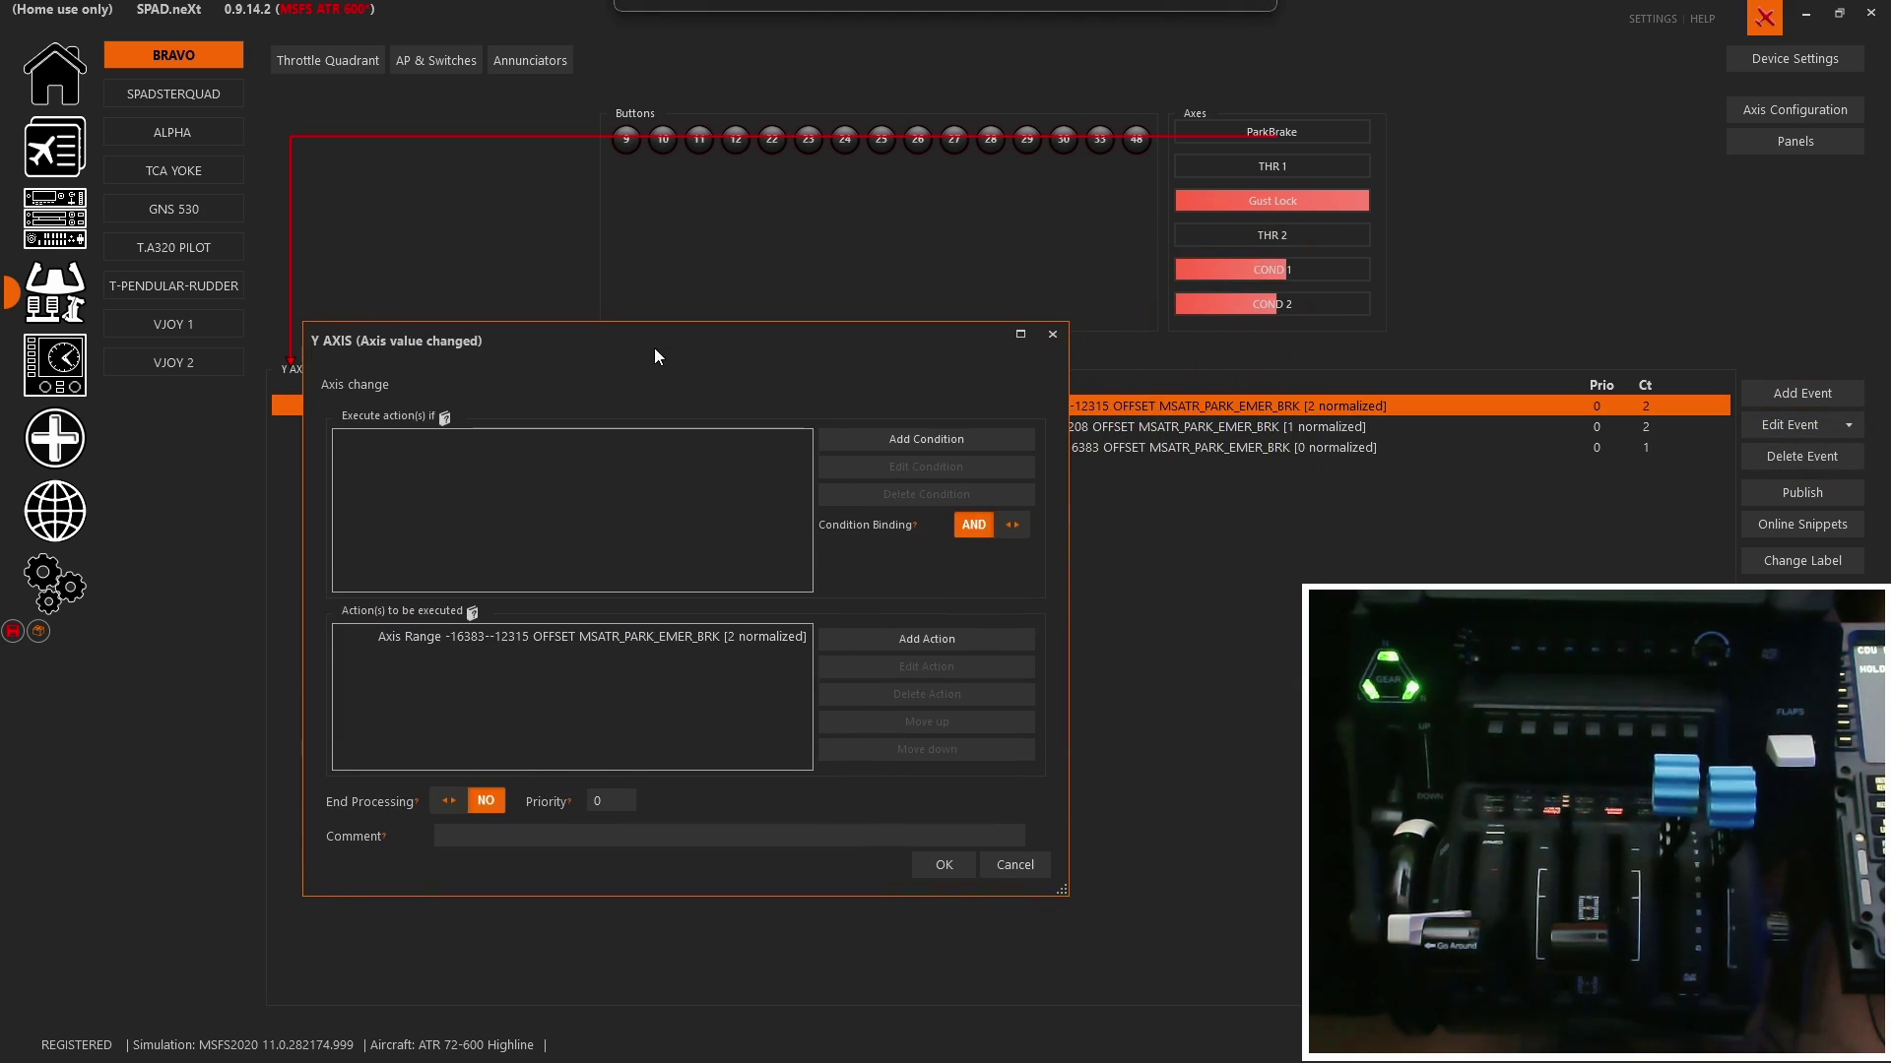
{"action": "left_click", "coordinate": [910, 638]}
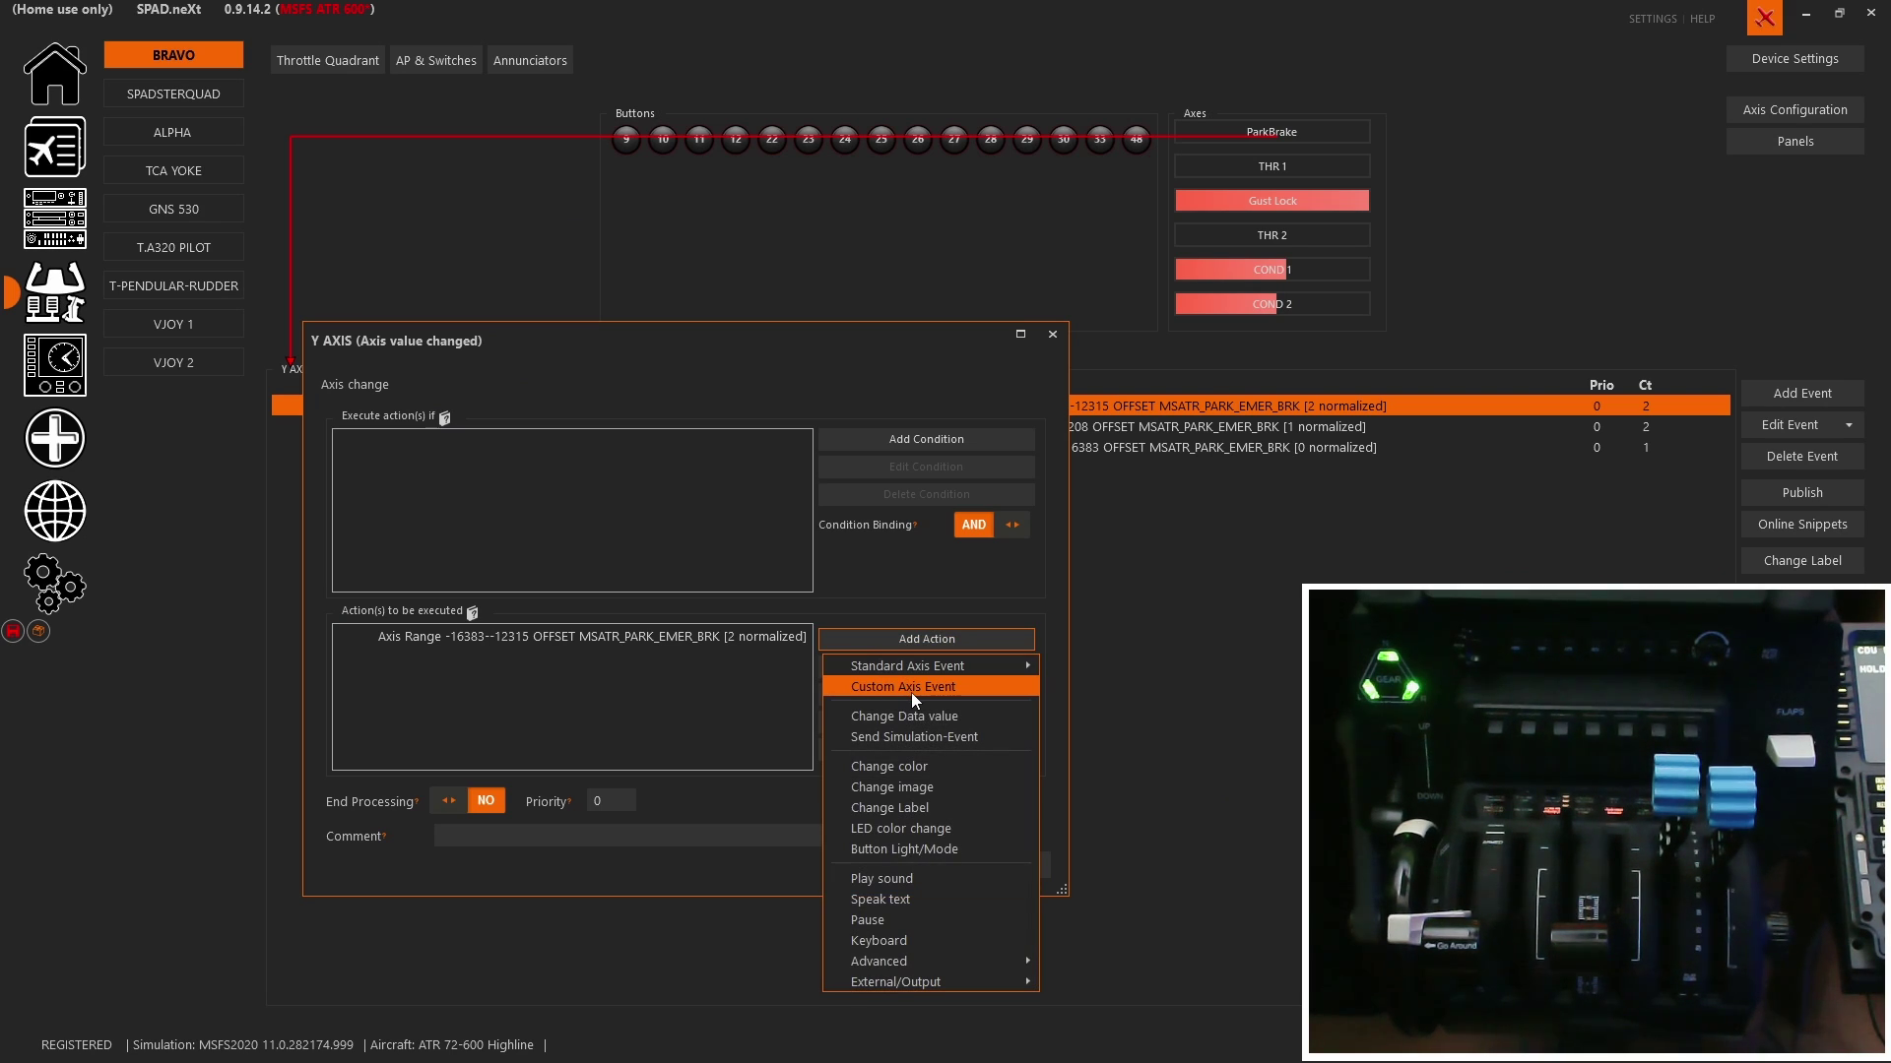
{"action": "left_click", "coordinate": [912, 688]}
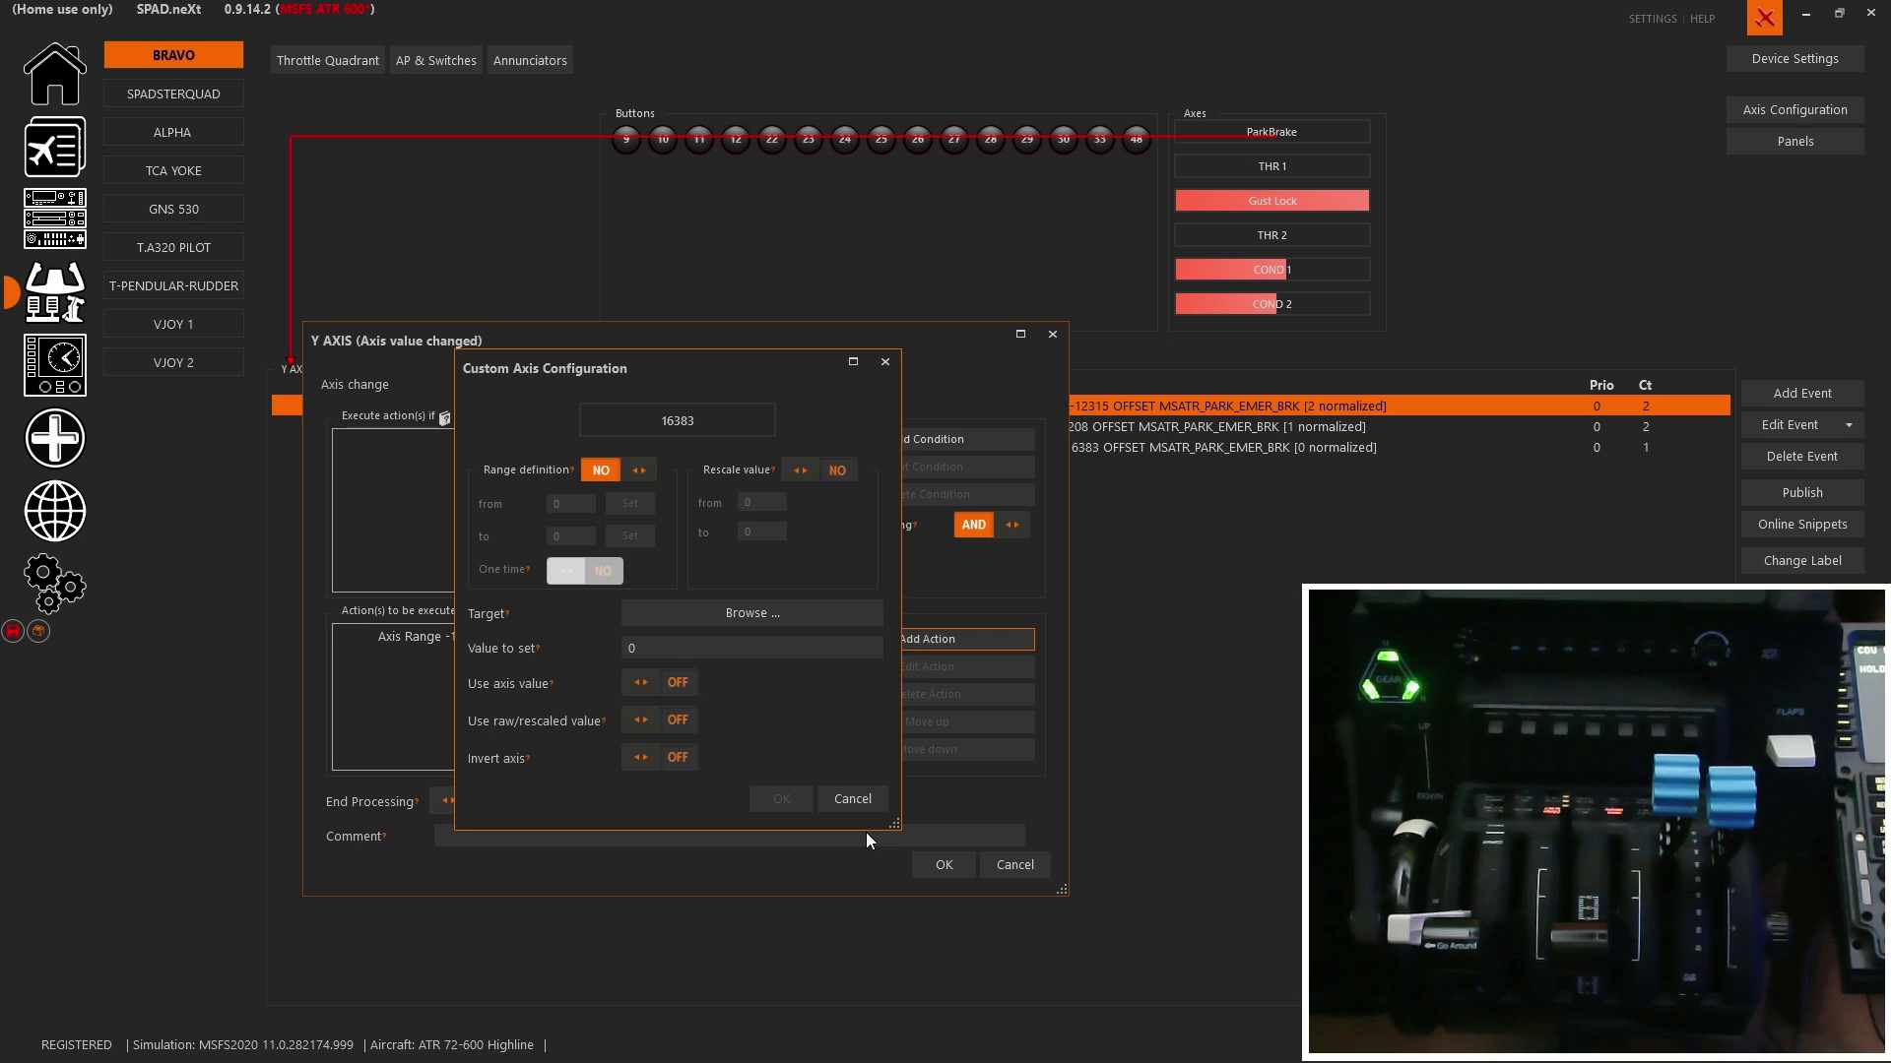
{"action": "left_click", "coordinate": [870, 800]}
Try setting the upper range limit of the first ParkBrake action to -11578 from the lever's current position.
{"action": "double_click", "coordinate": [711, 632]}
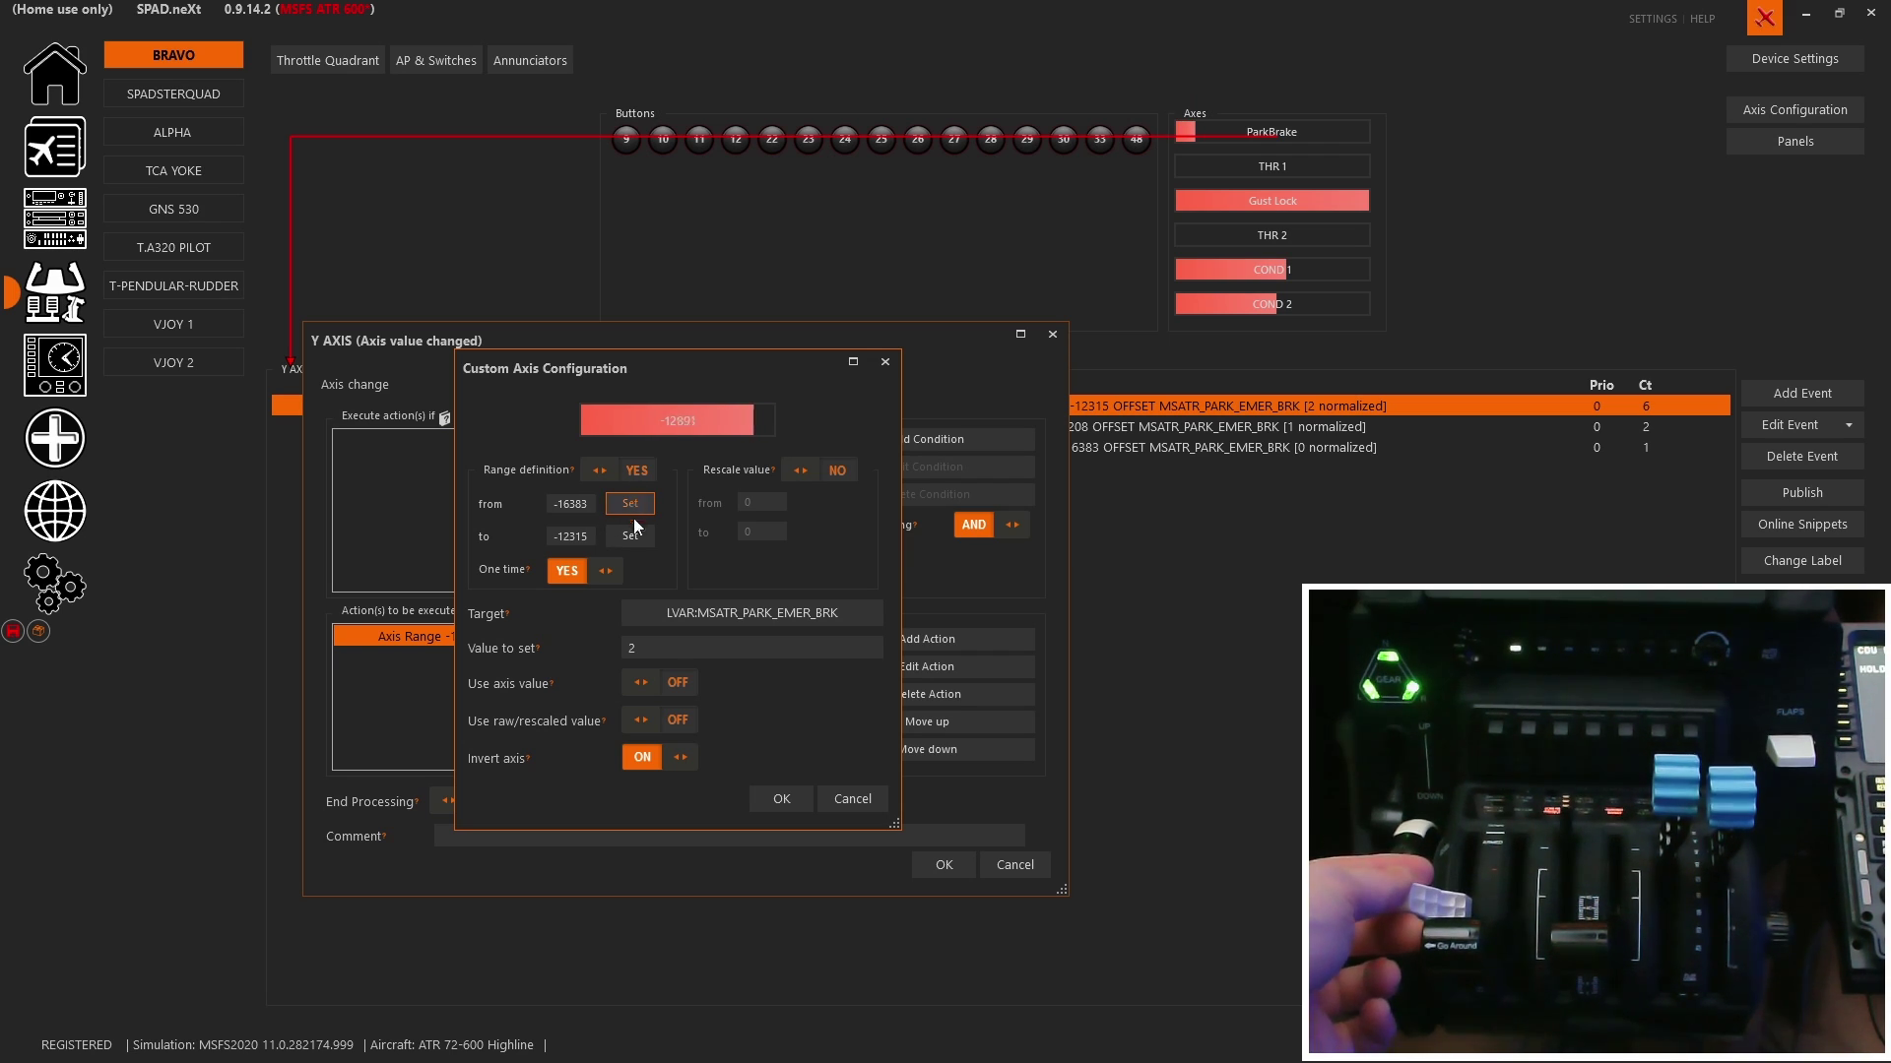
{"action": "left_click", "coordinate": [634, 537]}
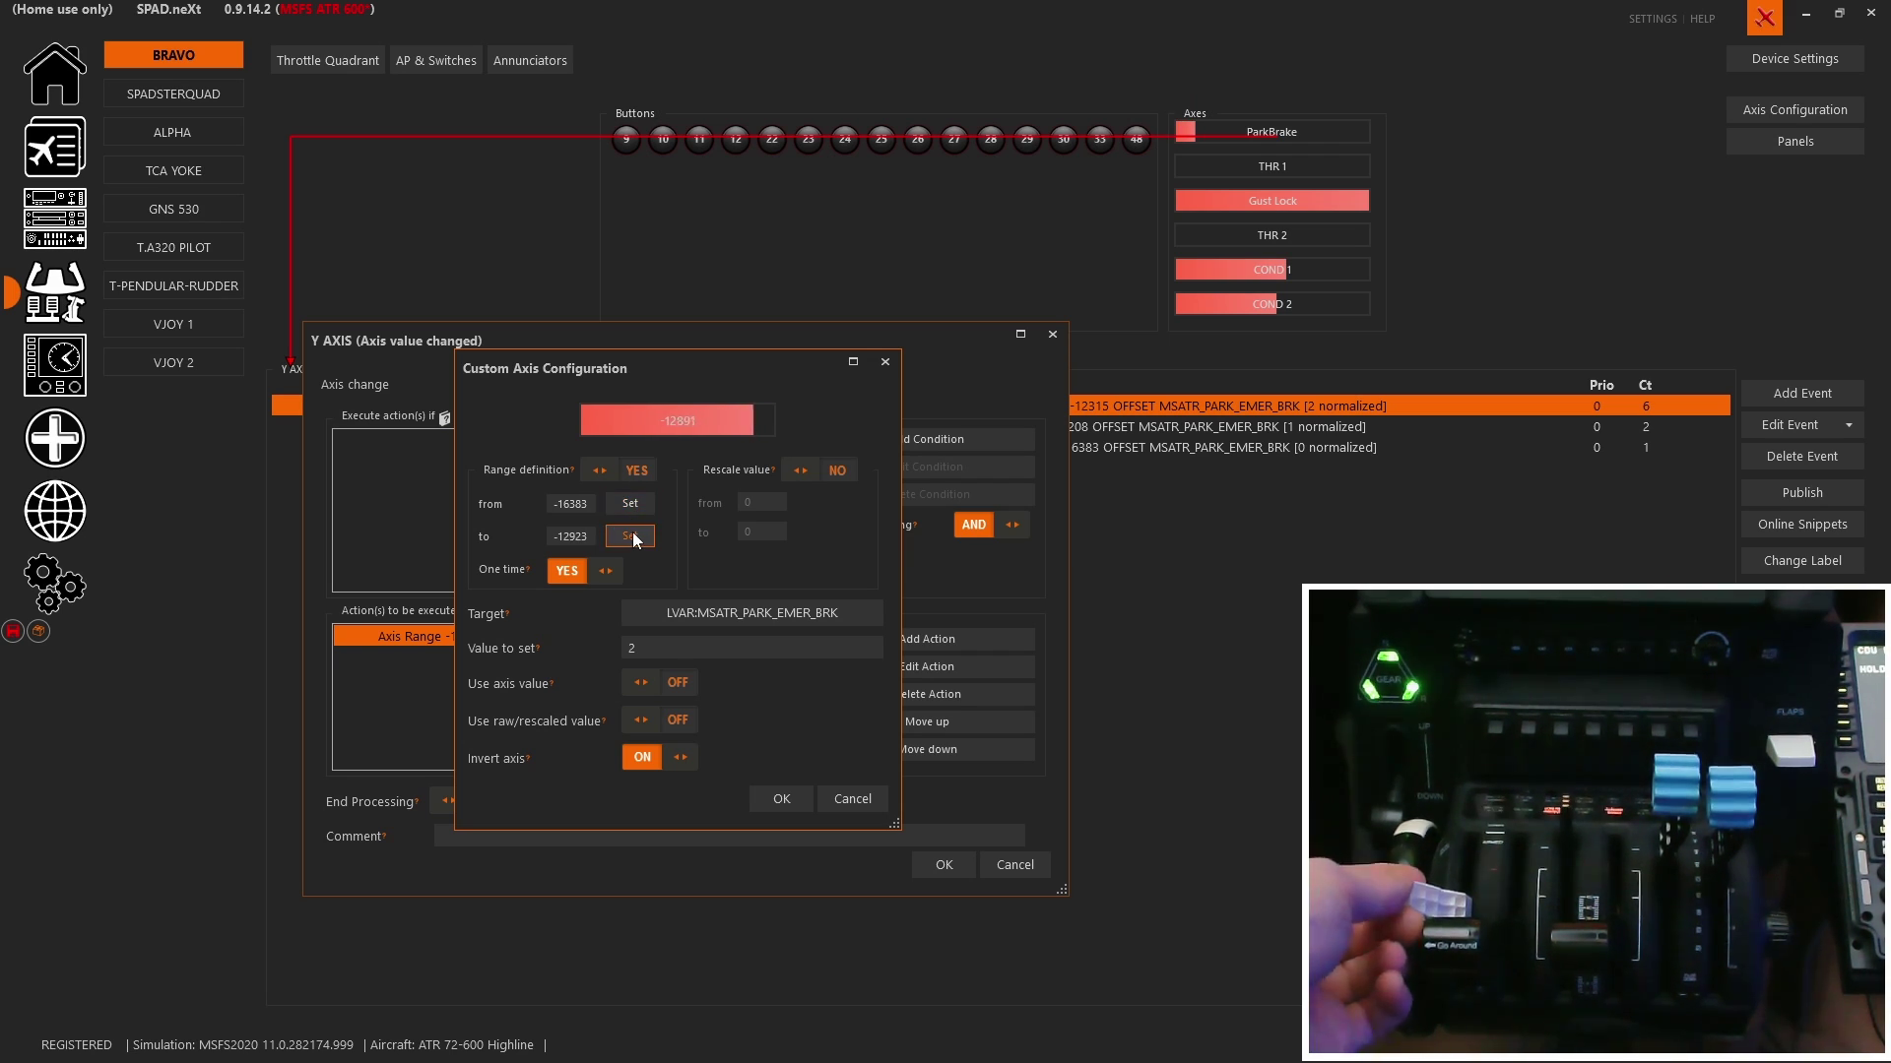
{"action": "left_click", "coordinate": [634, 536]}
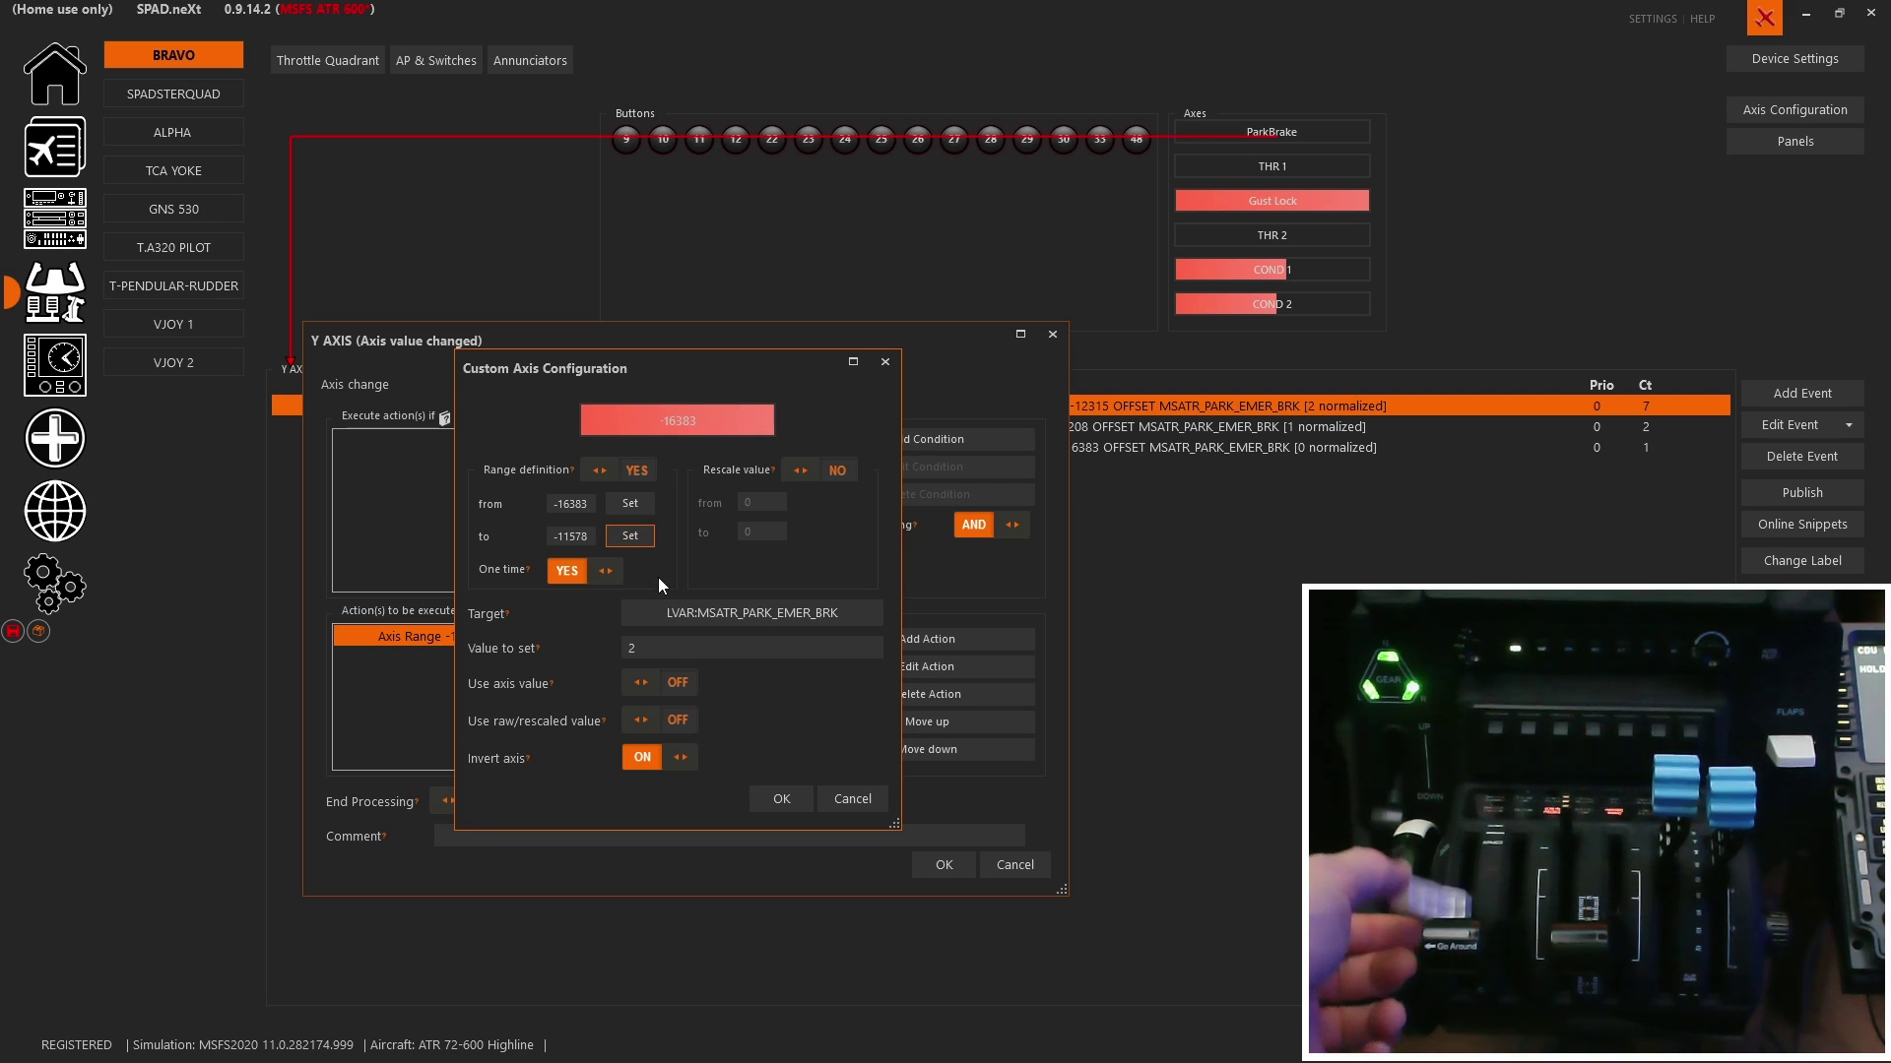
Search the LVAR target definitions for "emer" to locate the parking brake variable, keeping the target and closing the event without changes.
{"action": "left_click", "coordinate": [766, 611]}
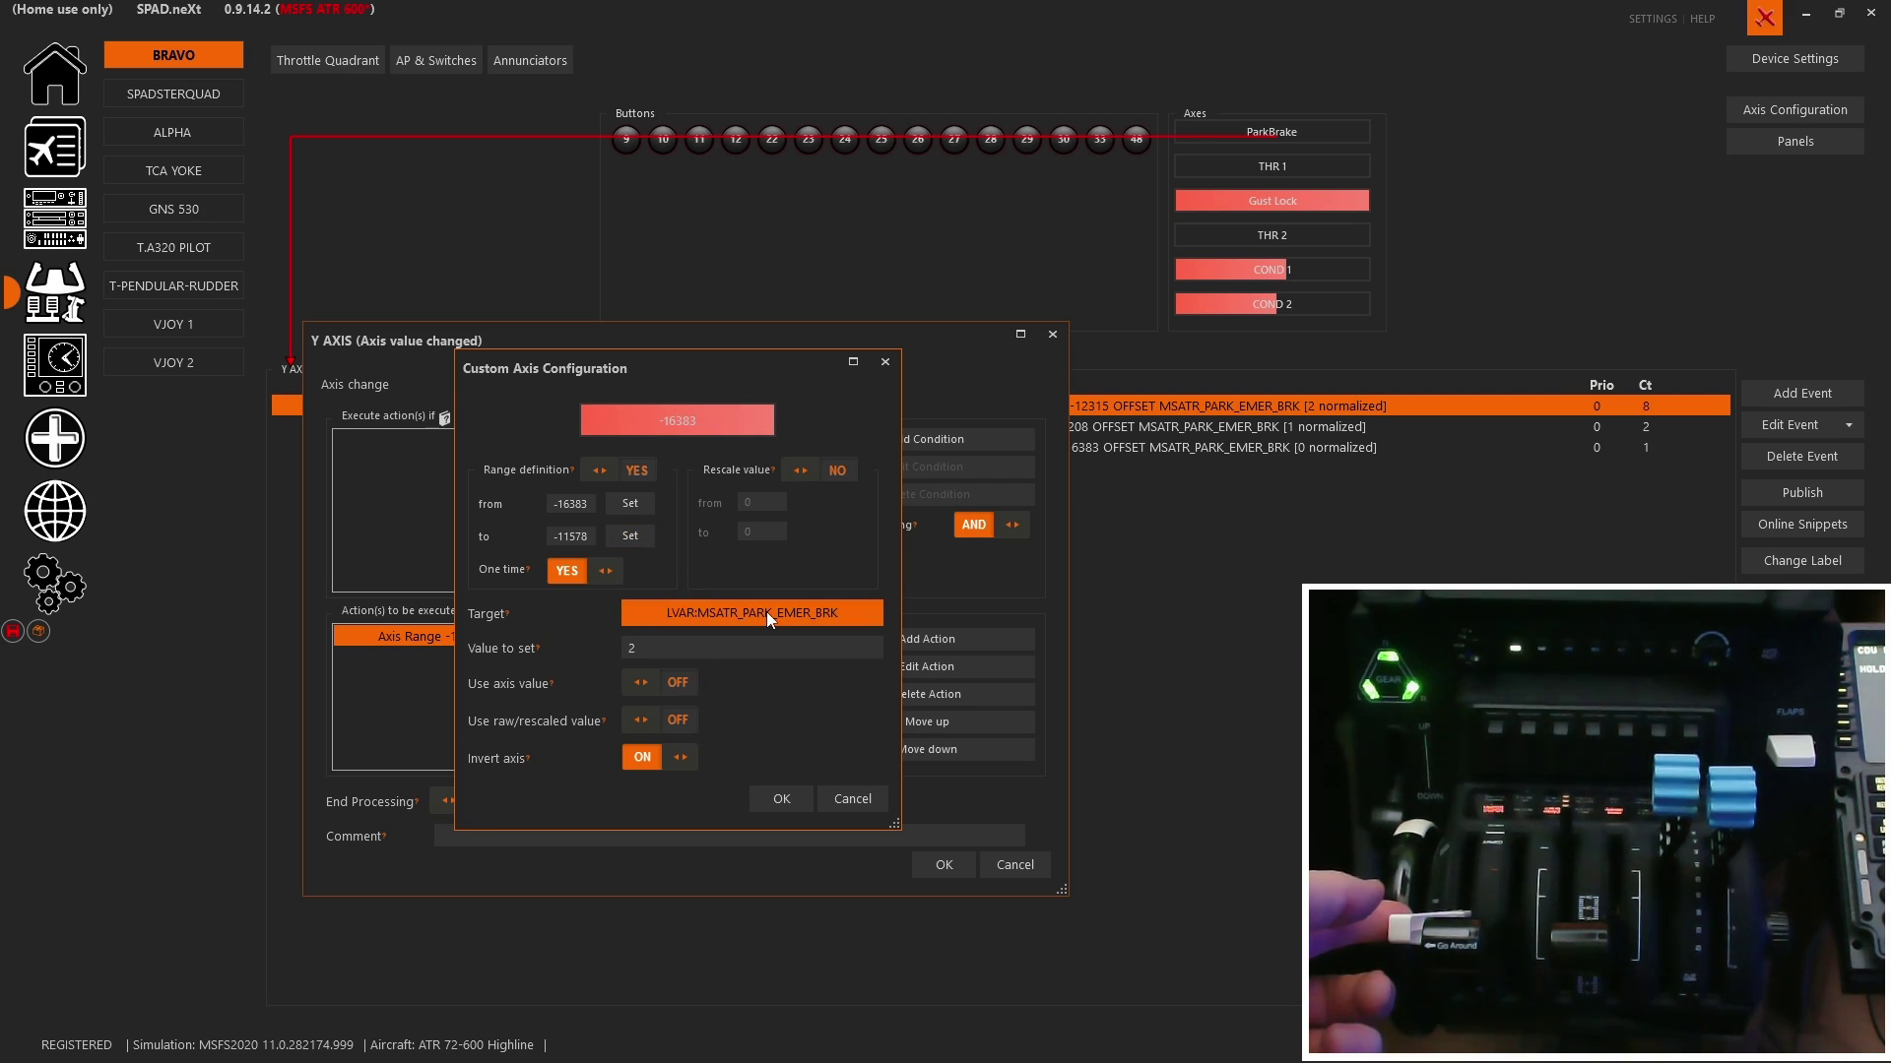
{"action": "left_click", "coordinate": [766, 612]}
{"action": "scroll", "coordinate": [822, 782], "scroll_direction": "down", "scroll_amount": 1}
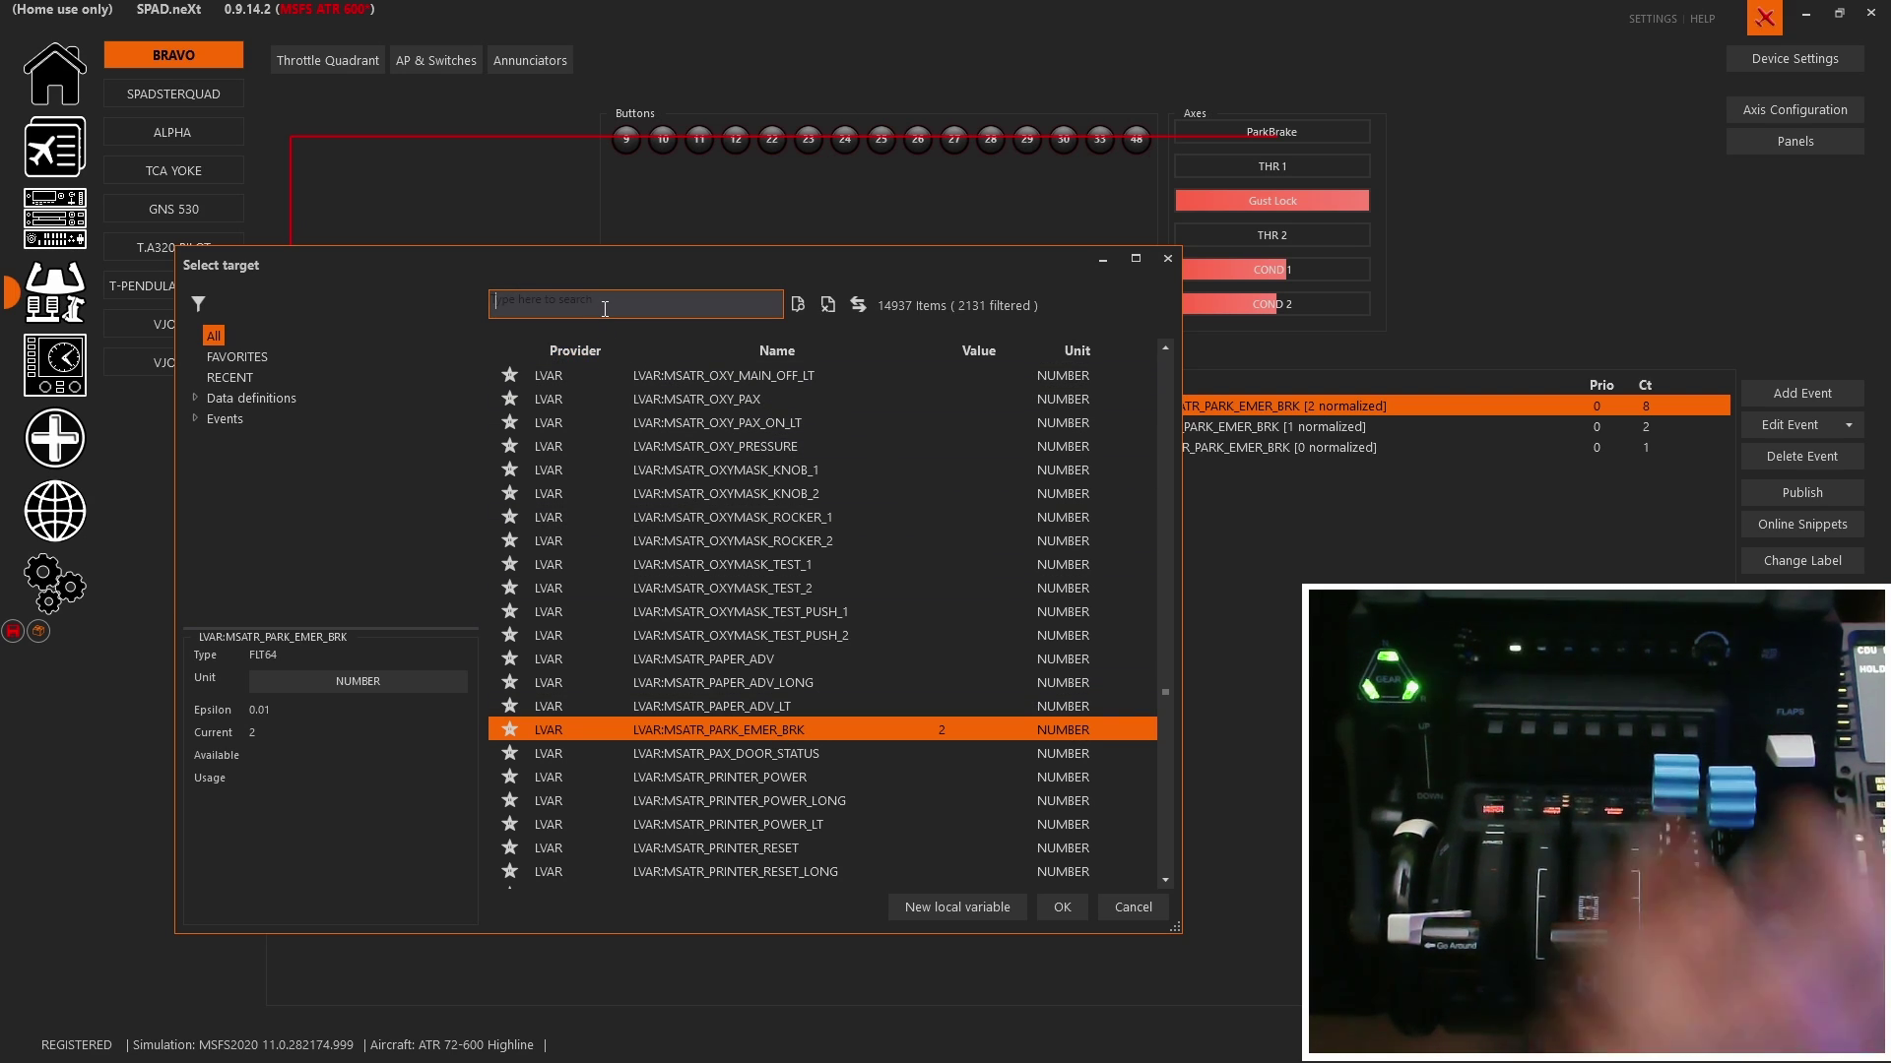
{"action": "type", "text": "emer"}
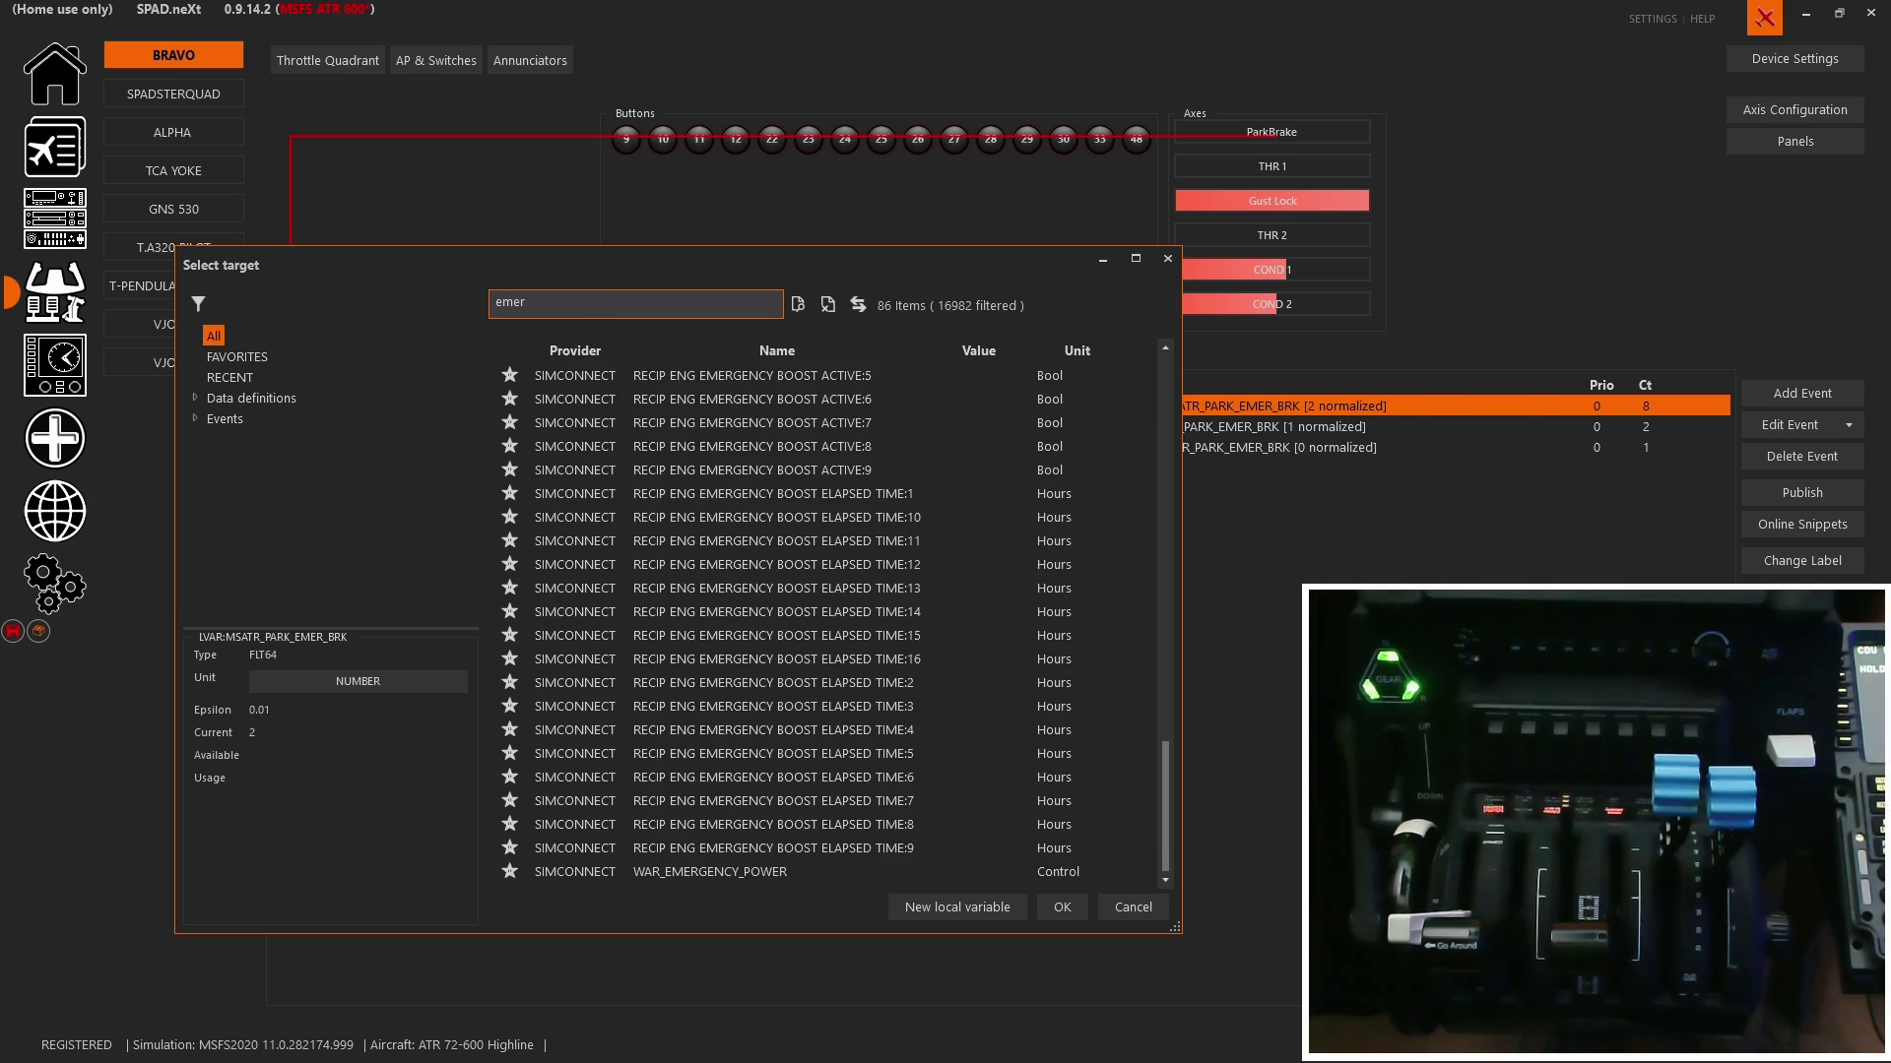
{"action": "left_click", "coordinate": [199, 398]}
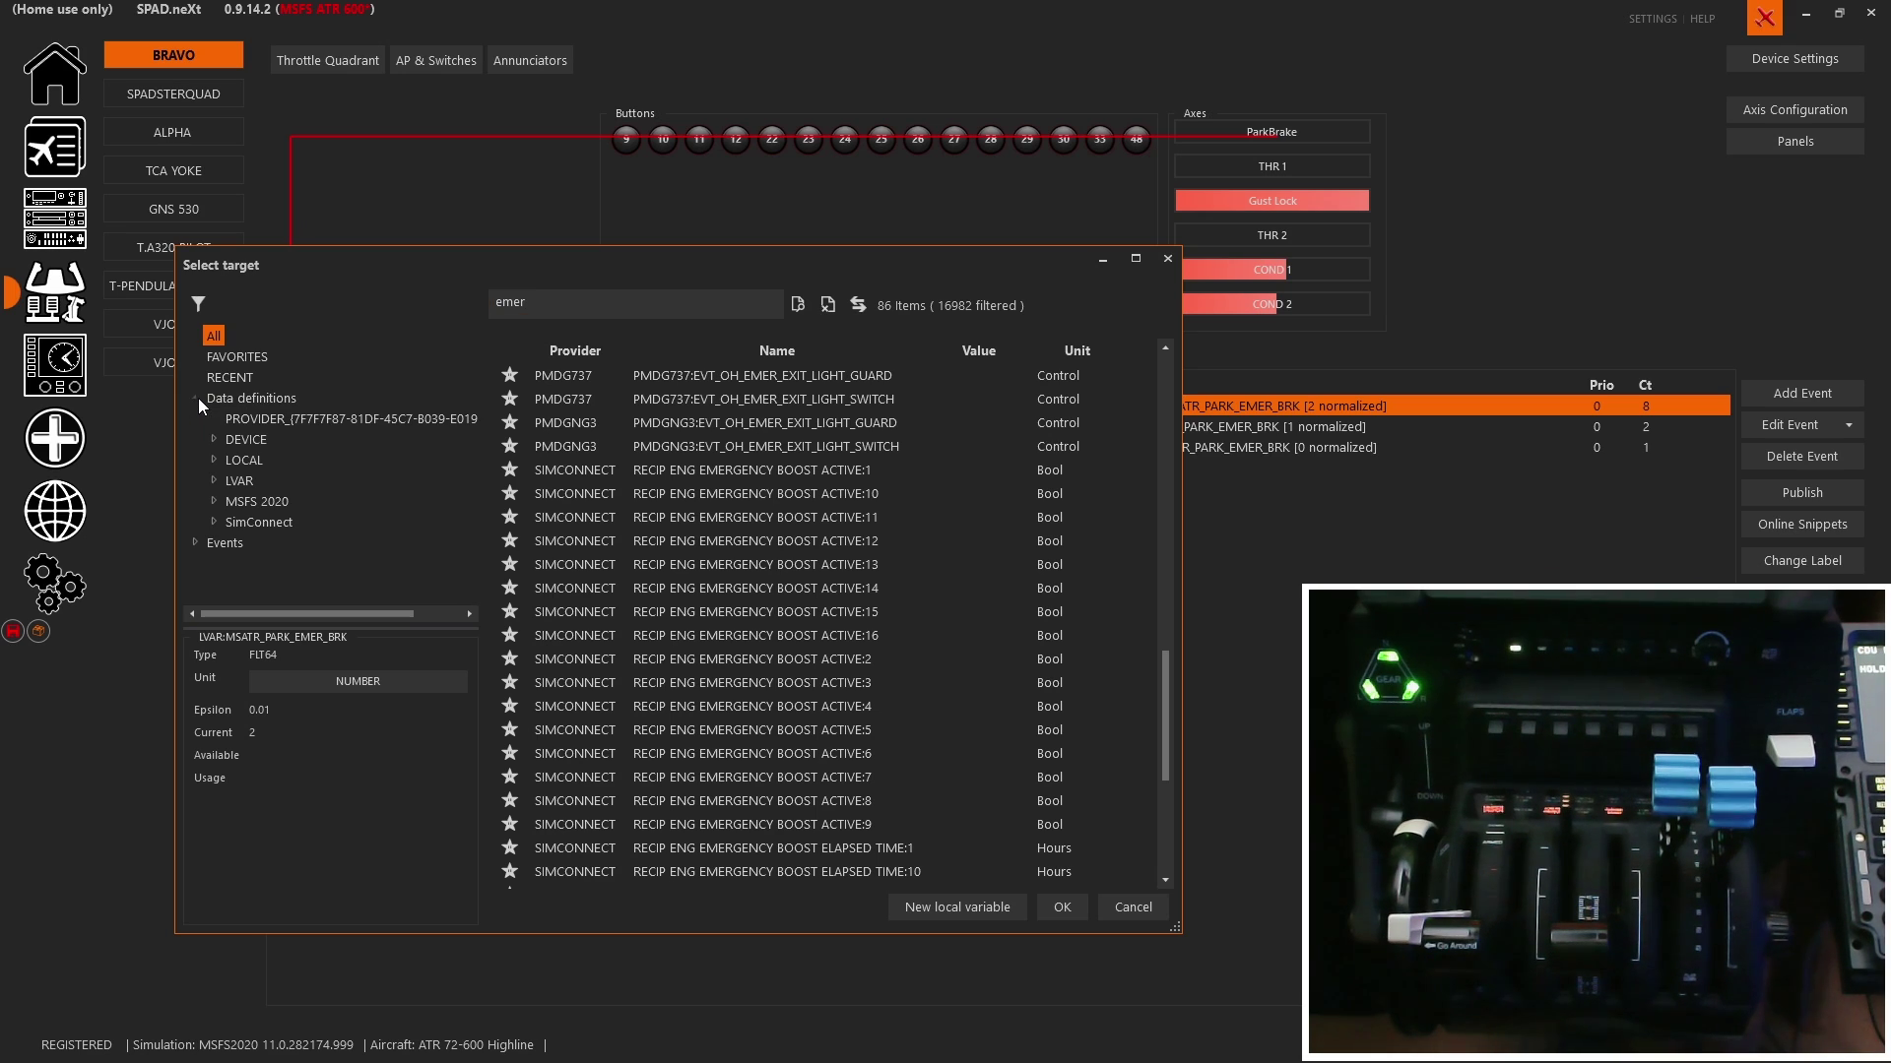
{"action": "left_click", "coordinate": [234, 482]}
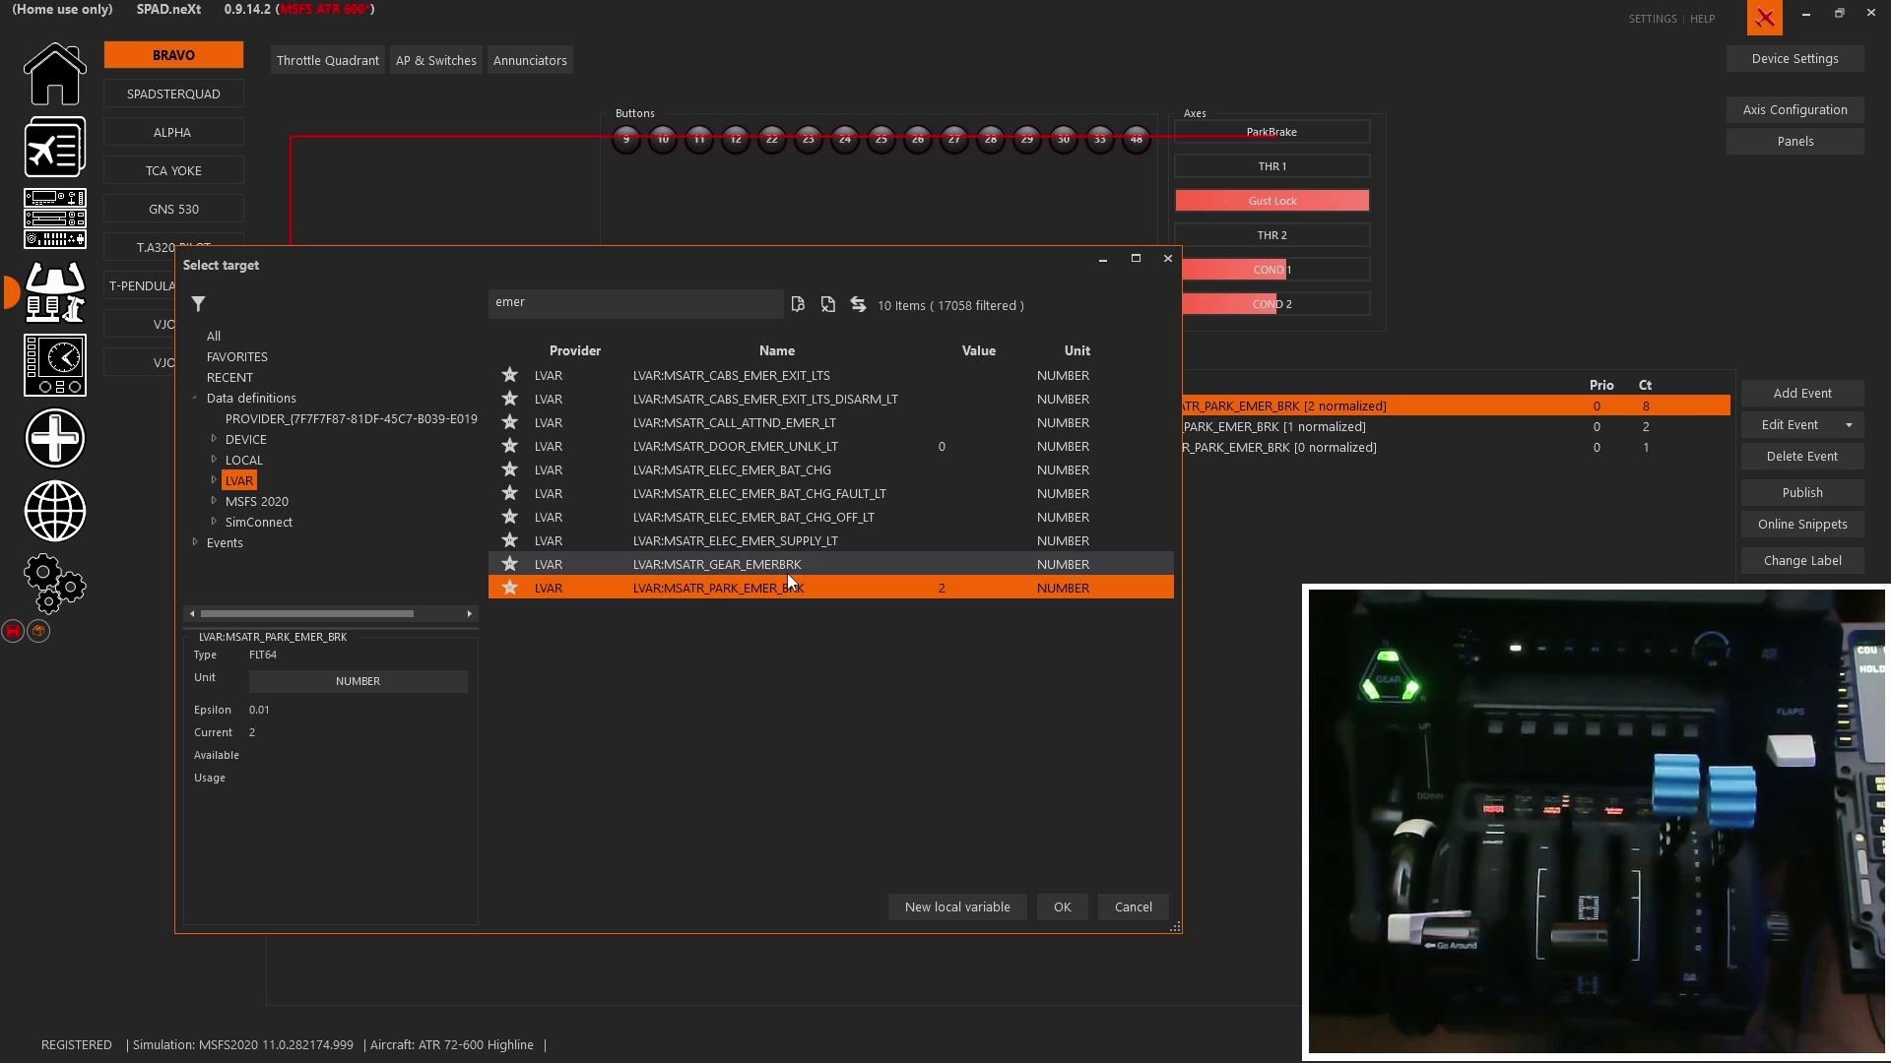
{"action": "left_click", "coordinate": [1142, 915]}
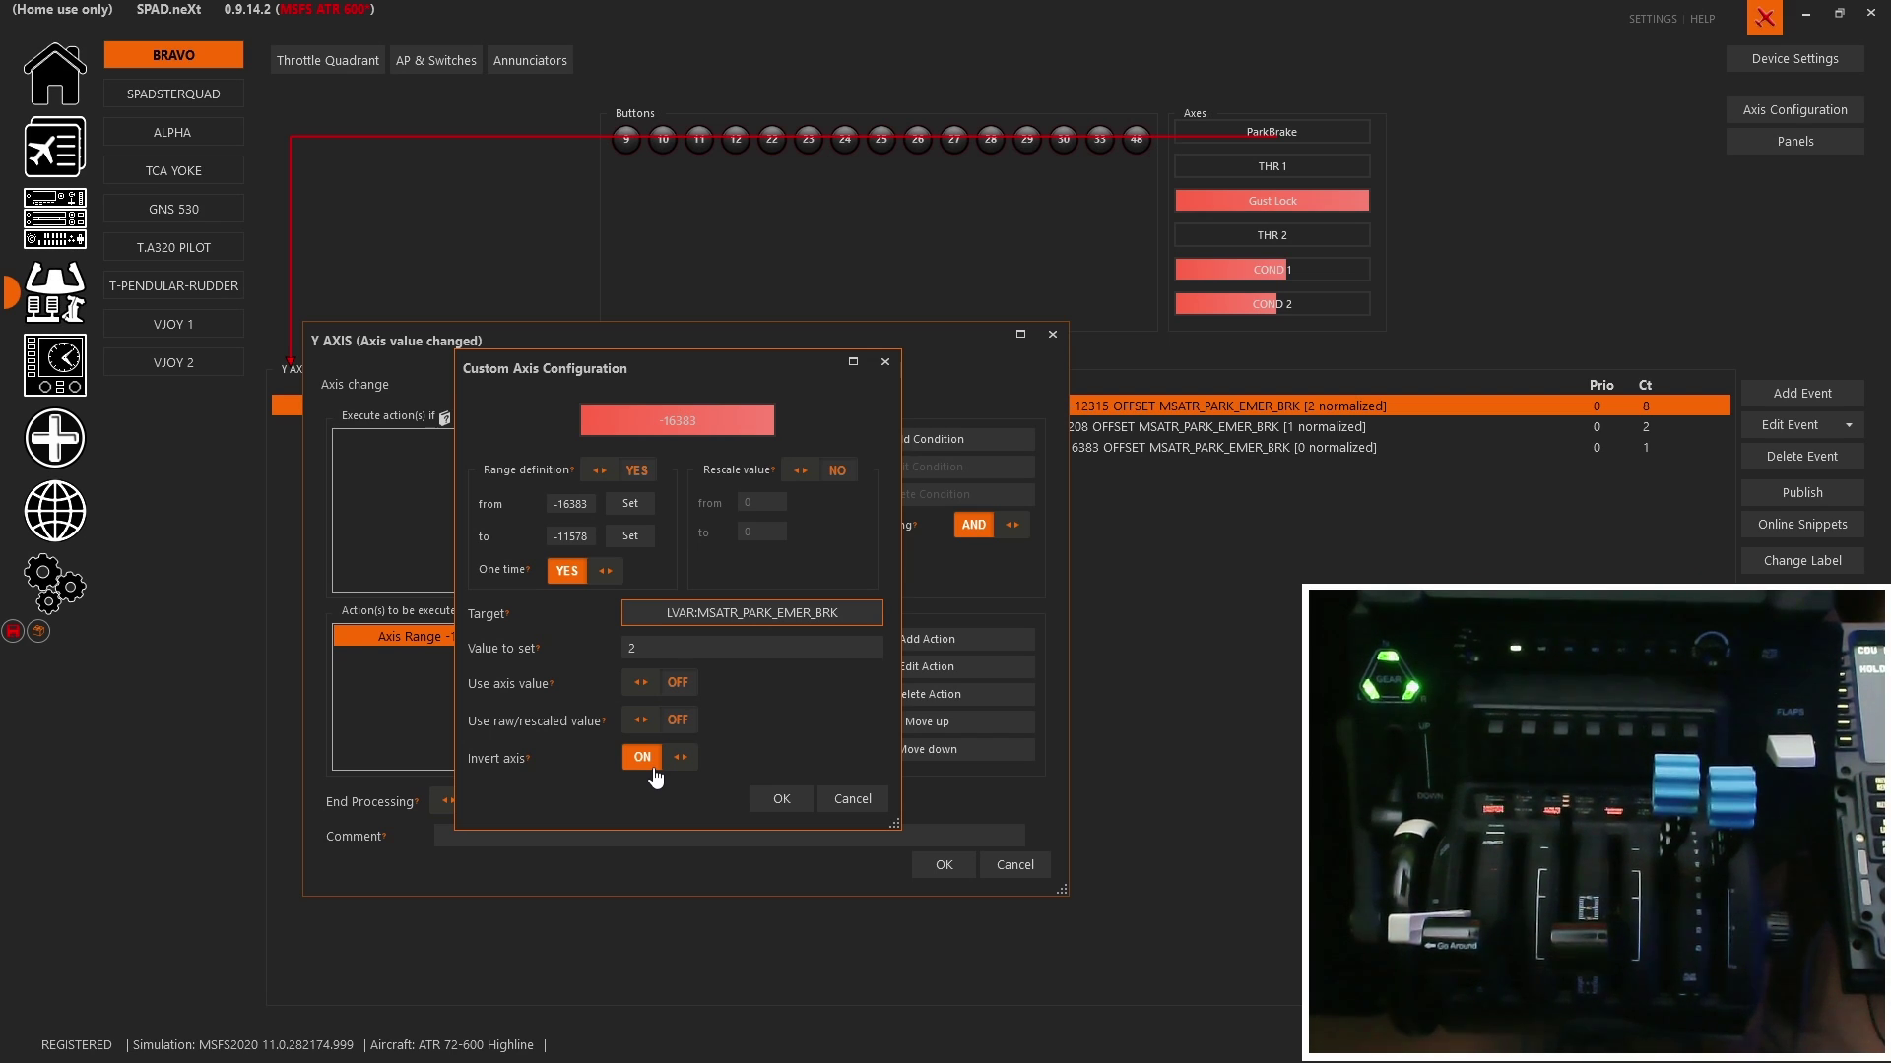
{"action": "left_click", "coordinate": [803, 796]}
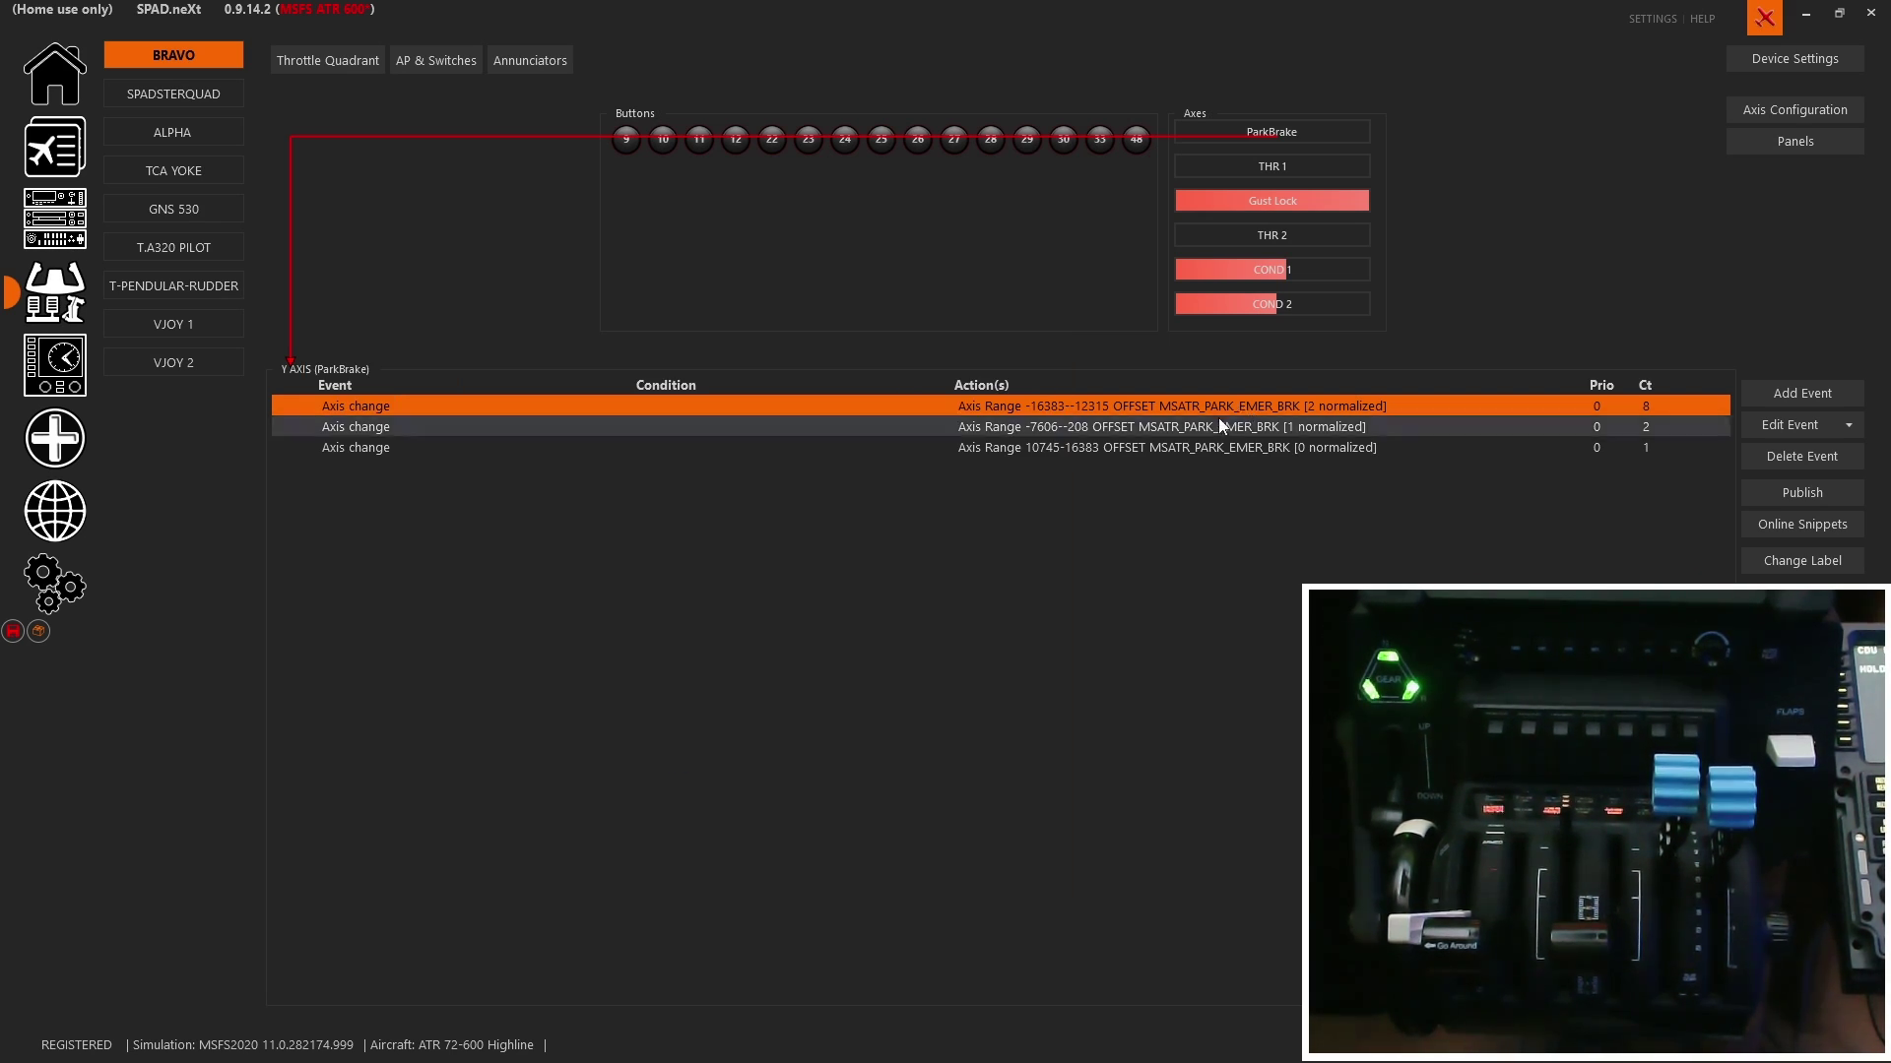
Inspect the axis configuration of the second ParkBrake event, which sets MSATR_PARK_EMER_BRK to 1, keeping its settings.
{"action": "double_click", "coordinate": [1214, 421]}
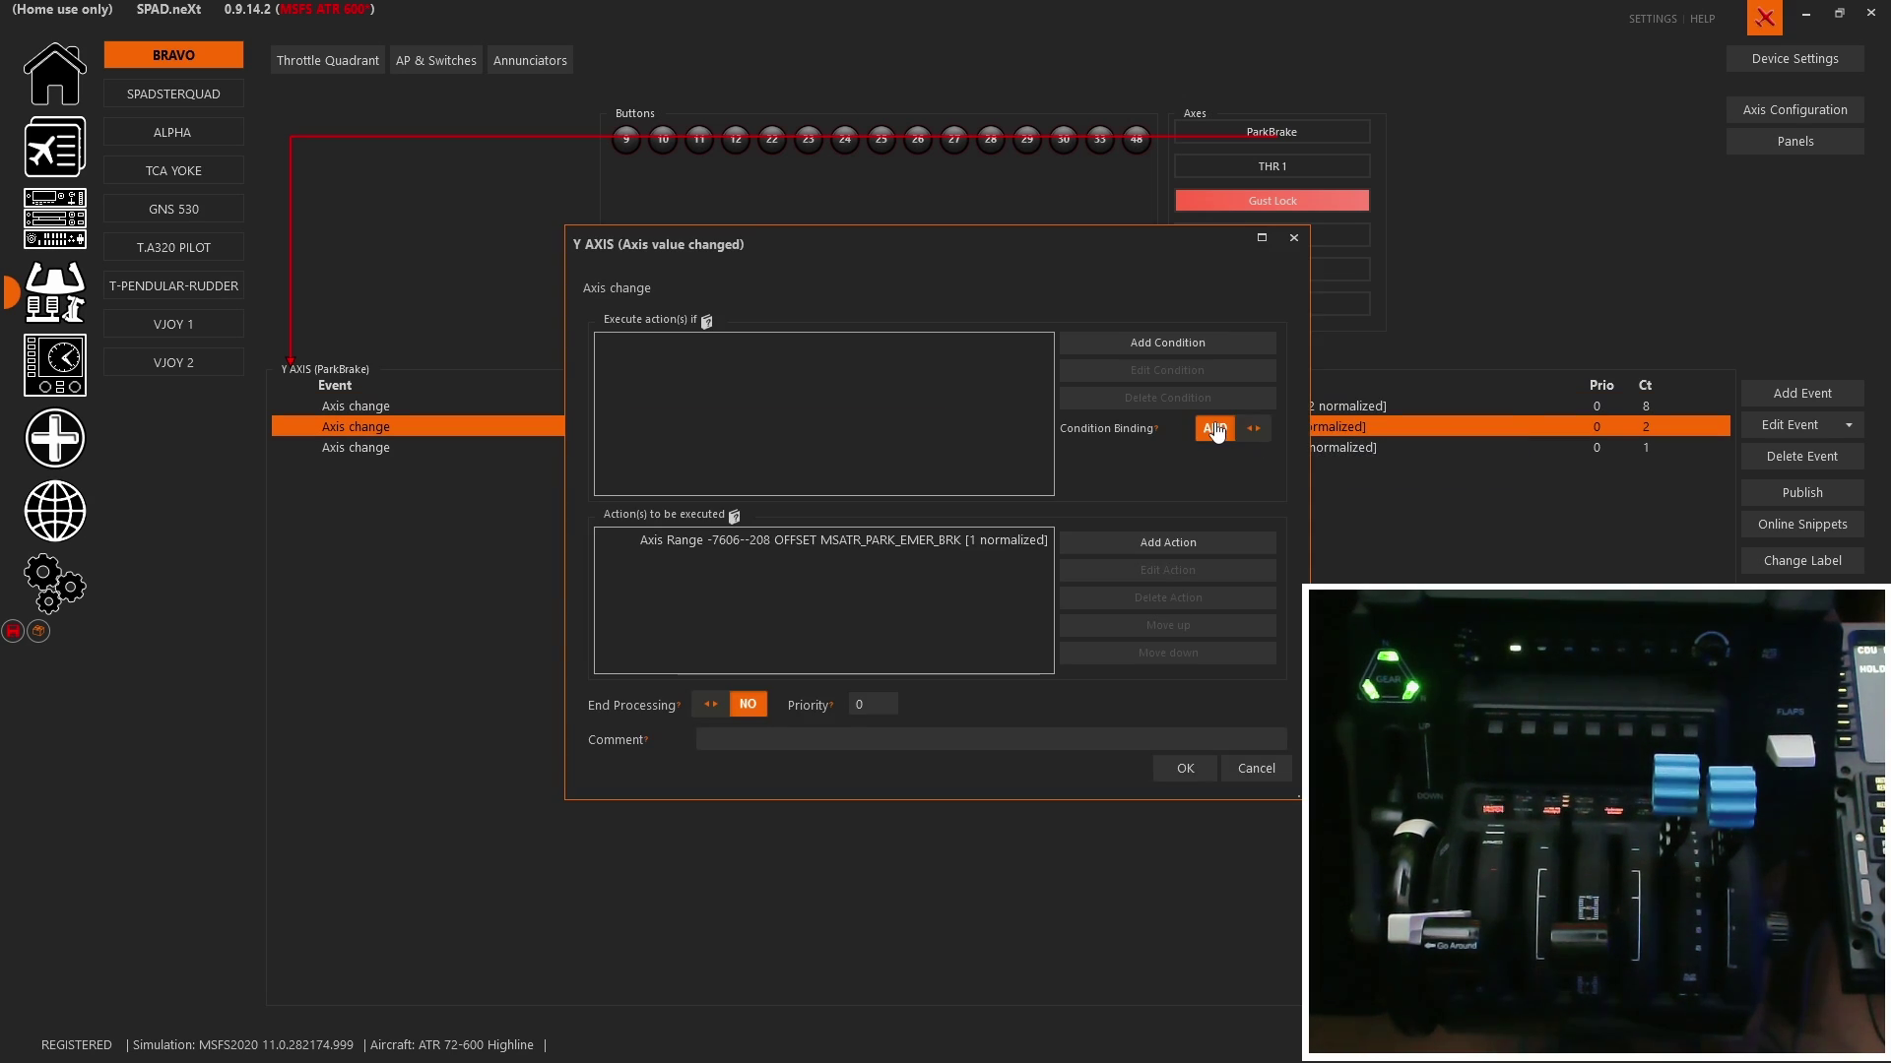
{"action": "double_click", "coordinate": [957, 540]}
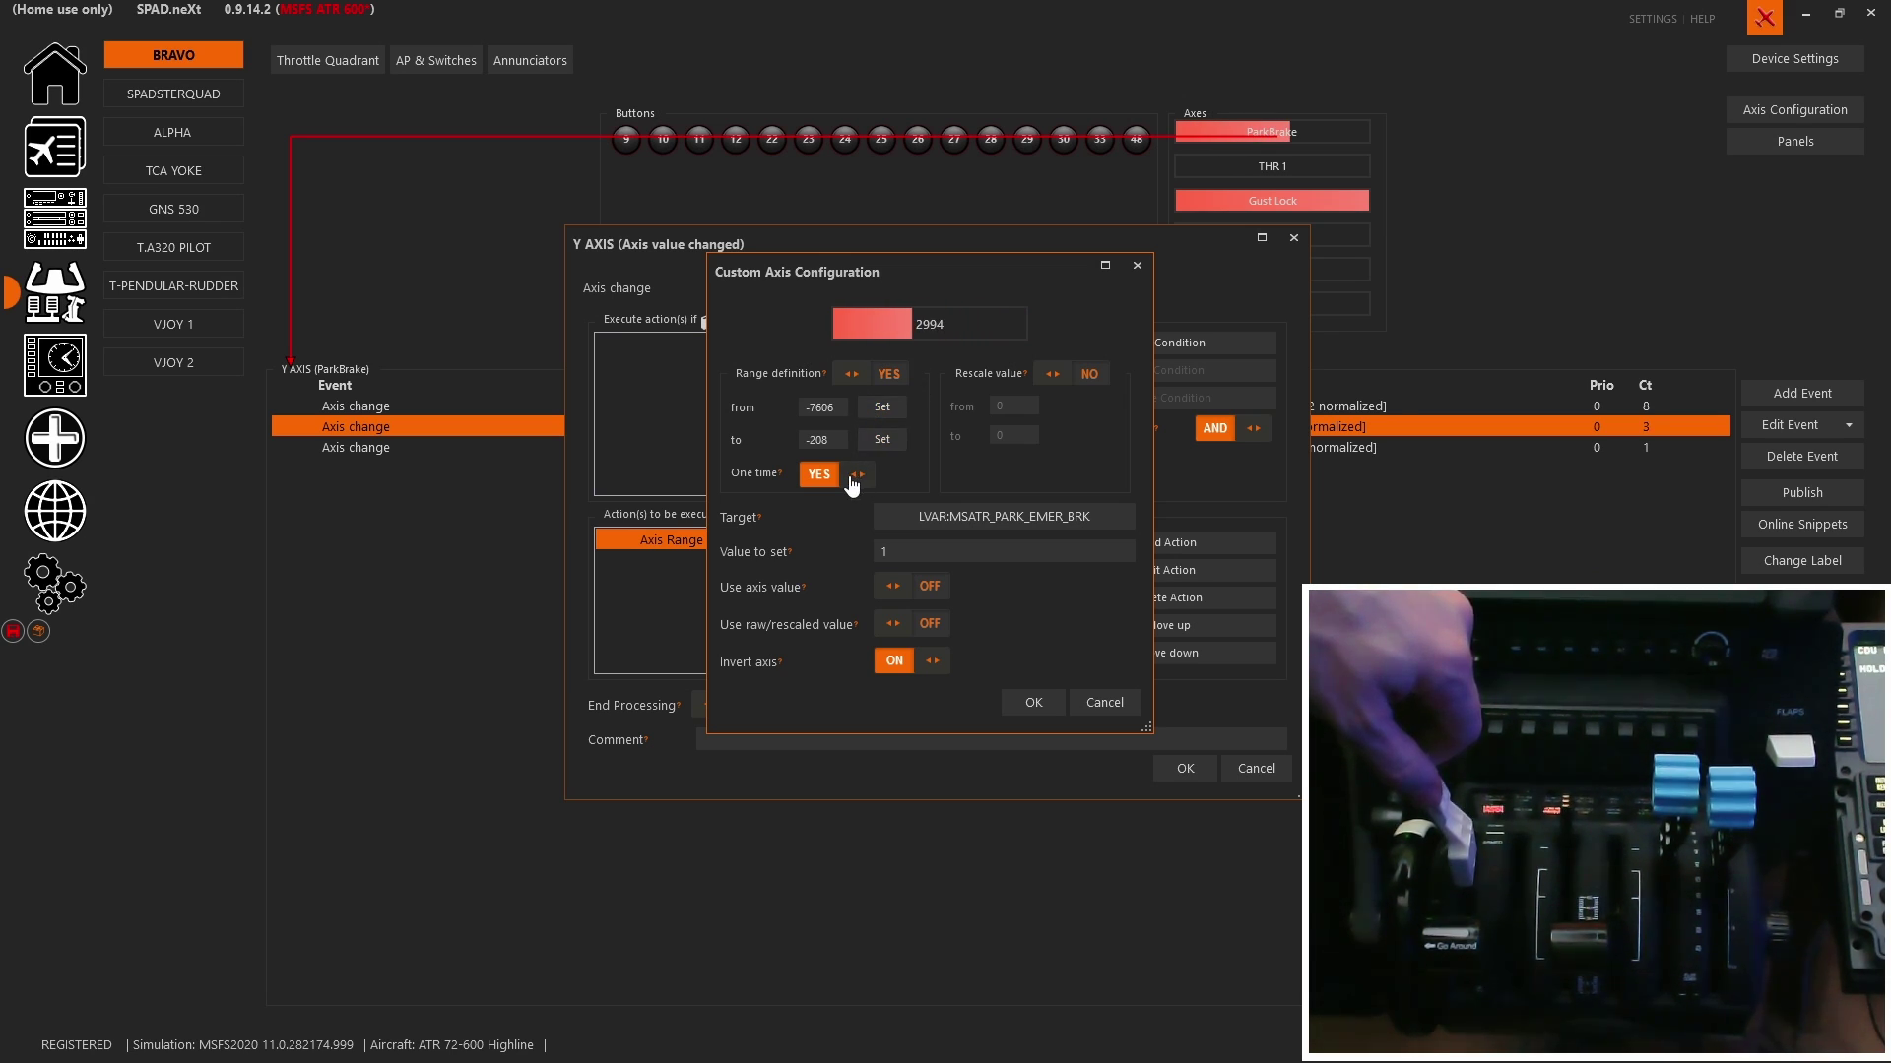
{"action": "left_click", "coordinate": [1121, 705]}
{"action": "left_click", "coordinate": [1251, 768]}
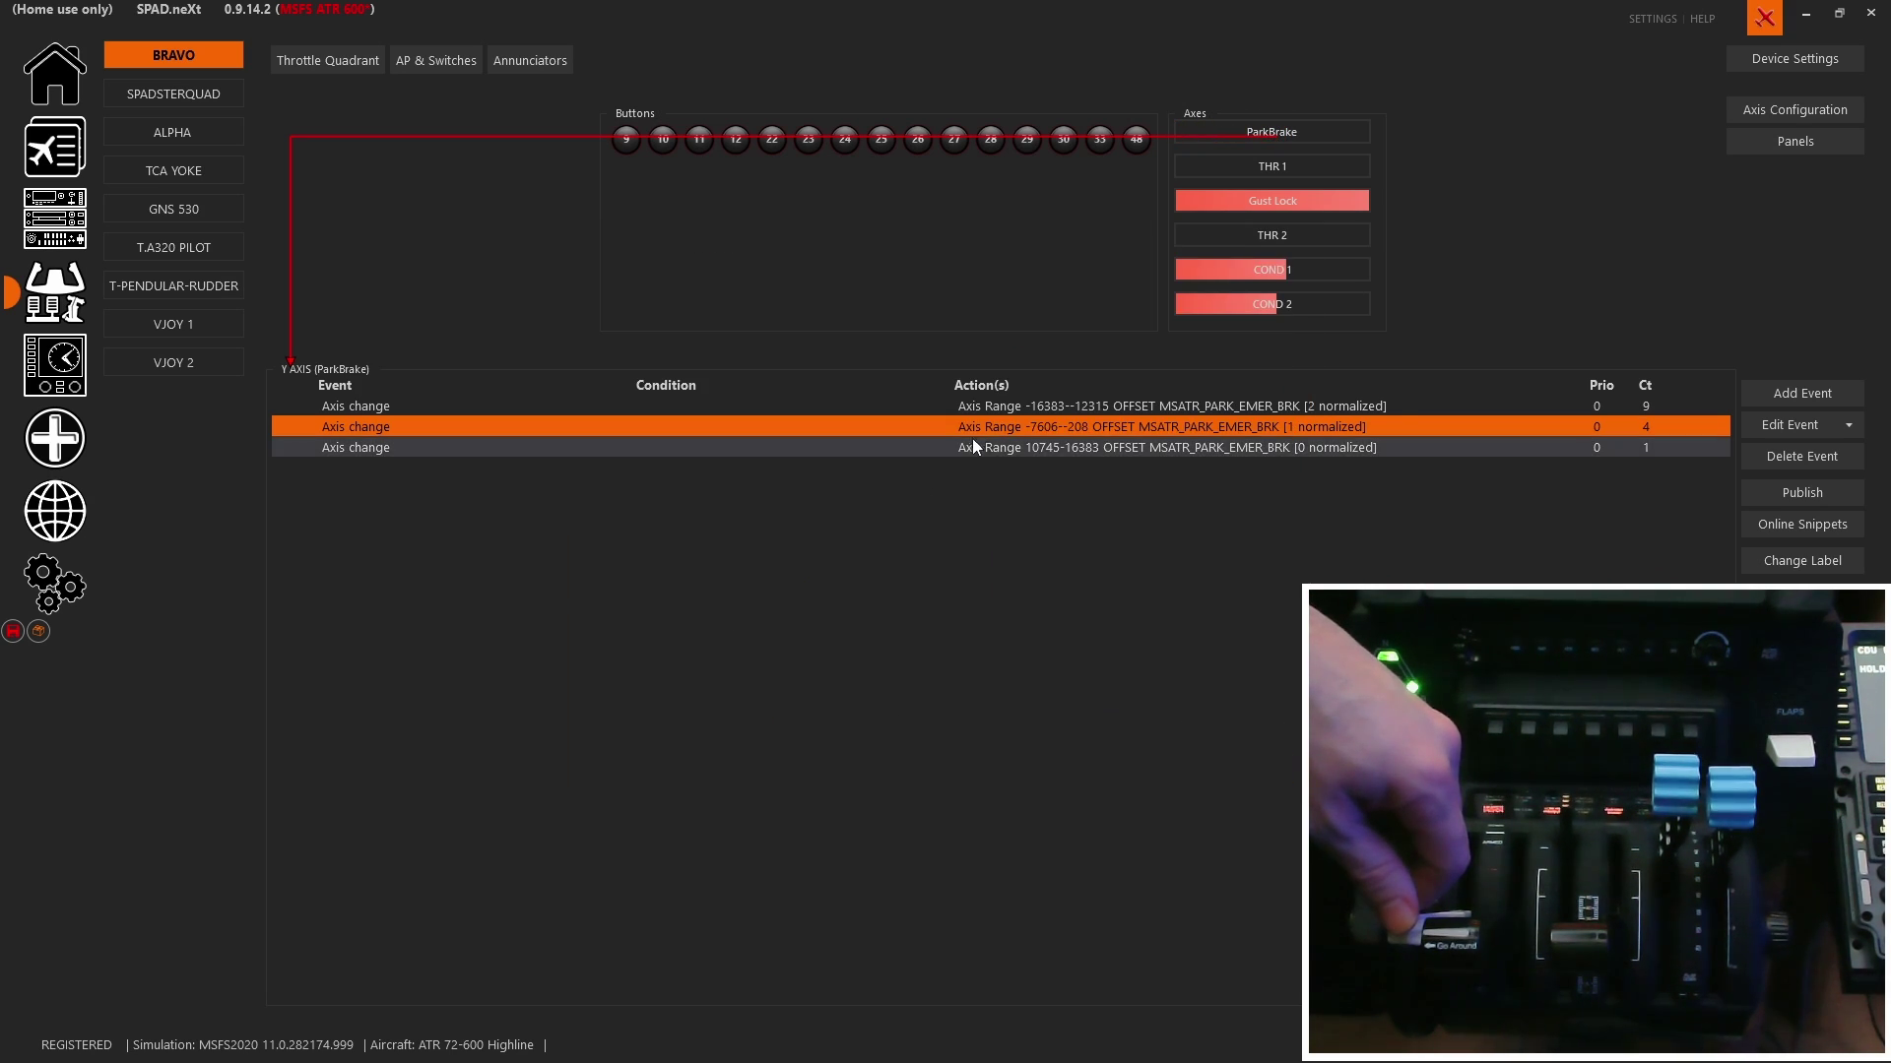
Inspect the axis configuration of the third ParkBrake event, which sets MSATR_PARK_EMER_BRK to 0, keeping its settings.
{"action": "left_click", "coordinate": [975, 445]}
{"action": "double_click", "coordinate": [978, 445]}
{"action": "double_click", "coordinate": [946, 534]}
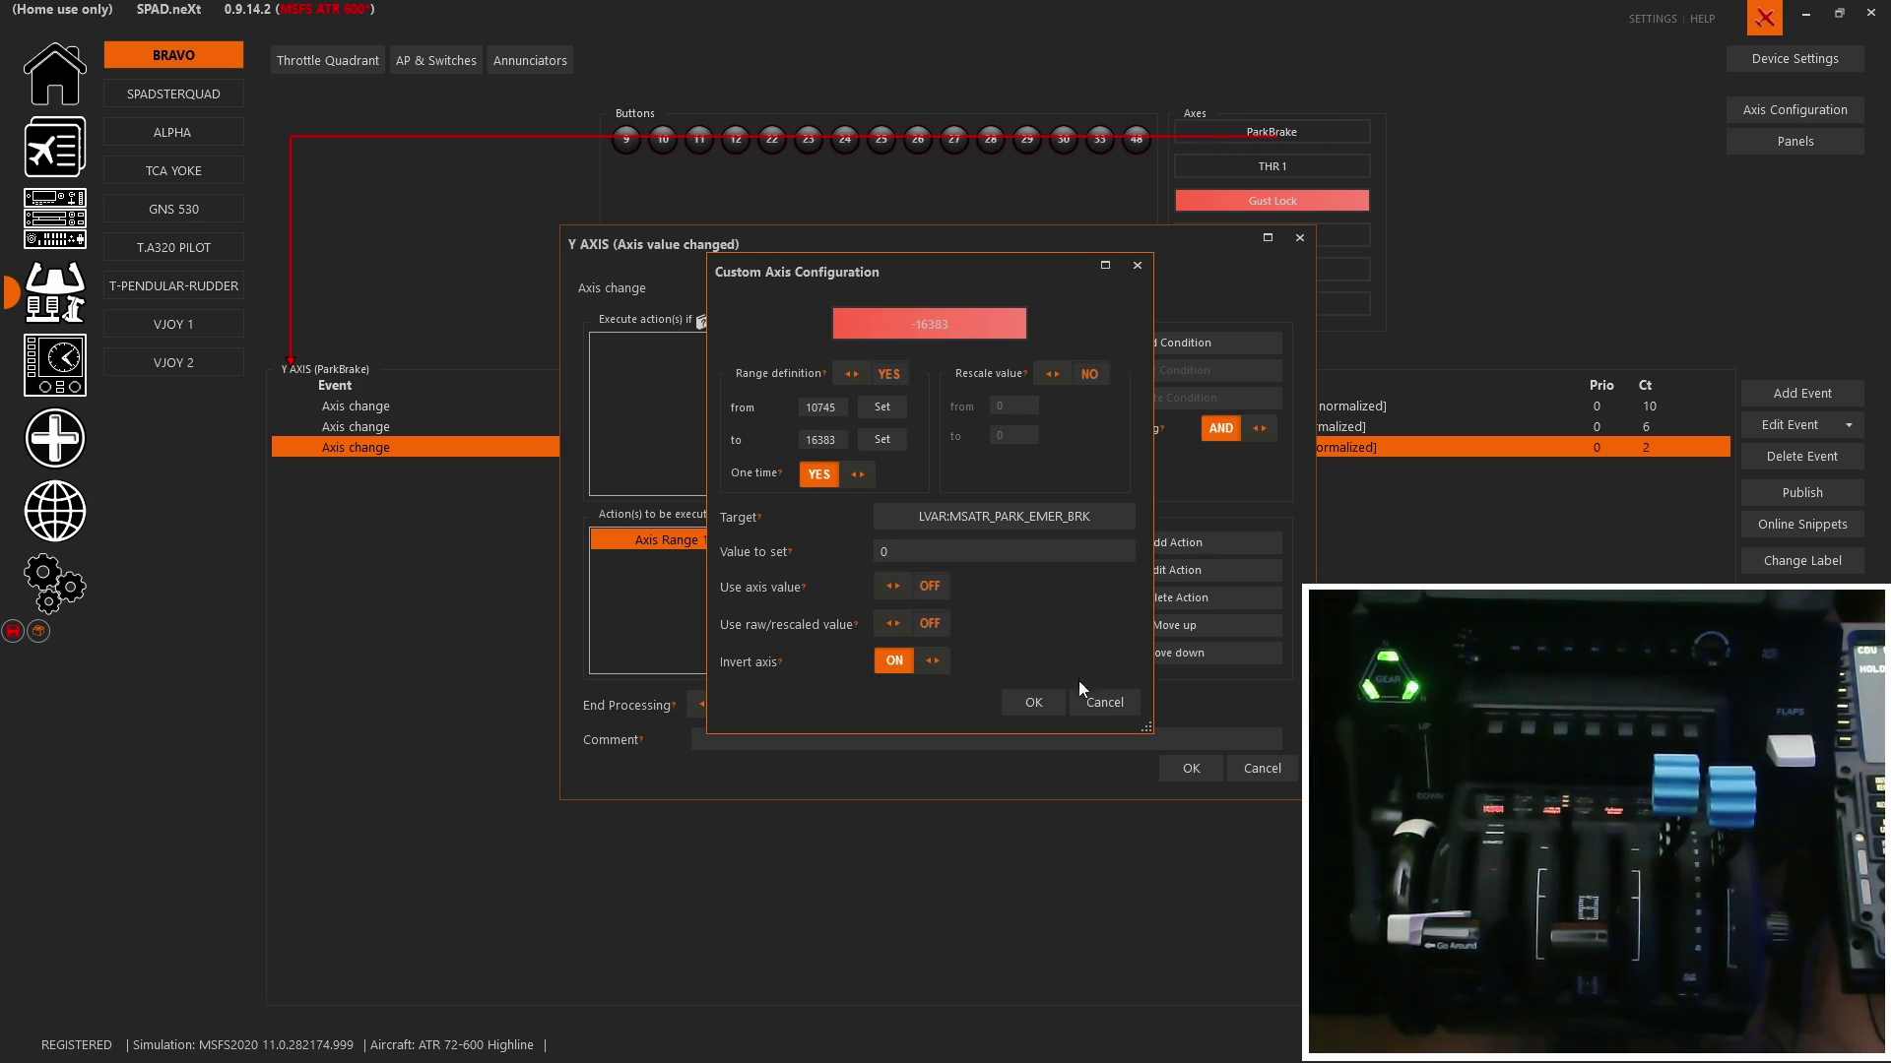
{"action": "left_click", "coordinate": [1101, 704]}
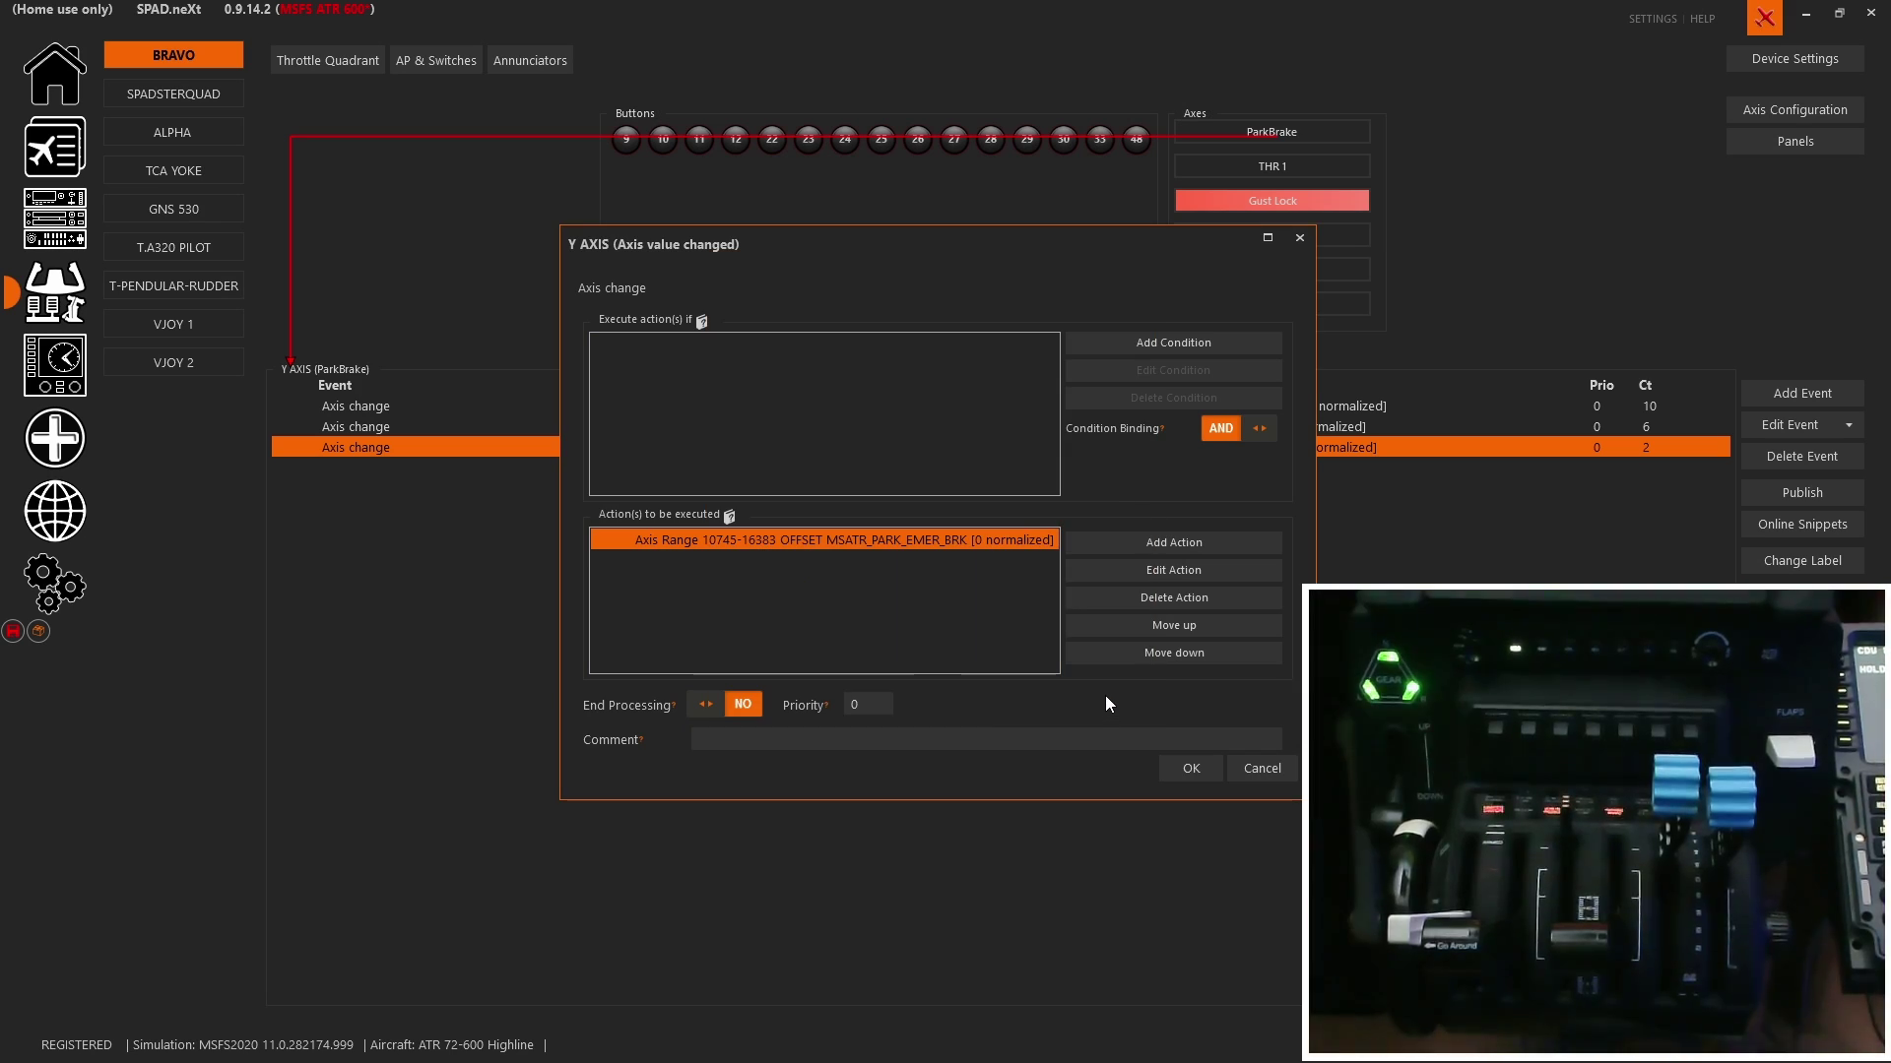
{"action": "left_click", "coordinate": [1259, 769]}
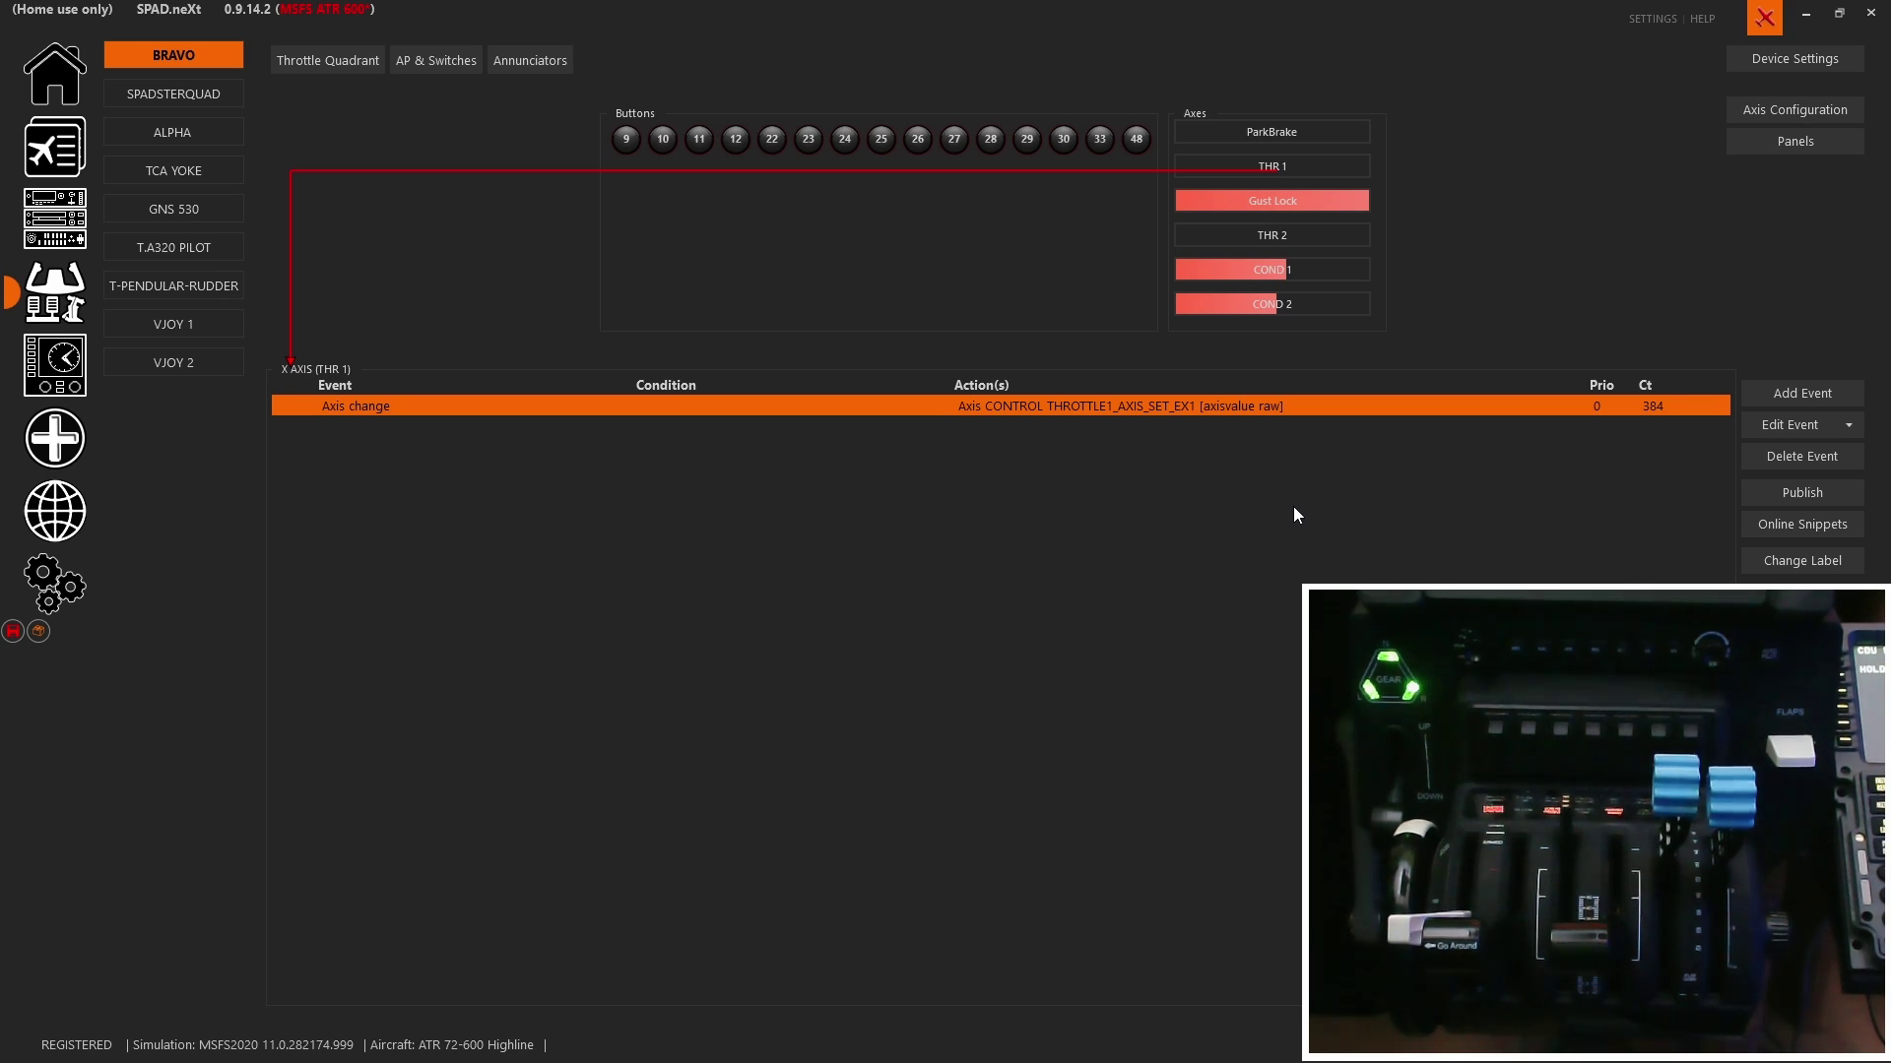
Save the profile and open the custom axis configuration of the THR 1 axis change action.
{"action": "key", "text": "ctrl+s"}
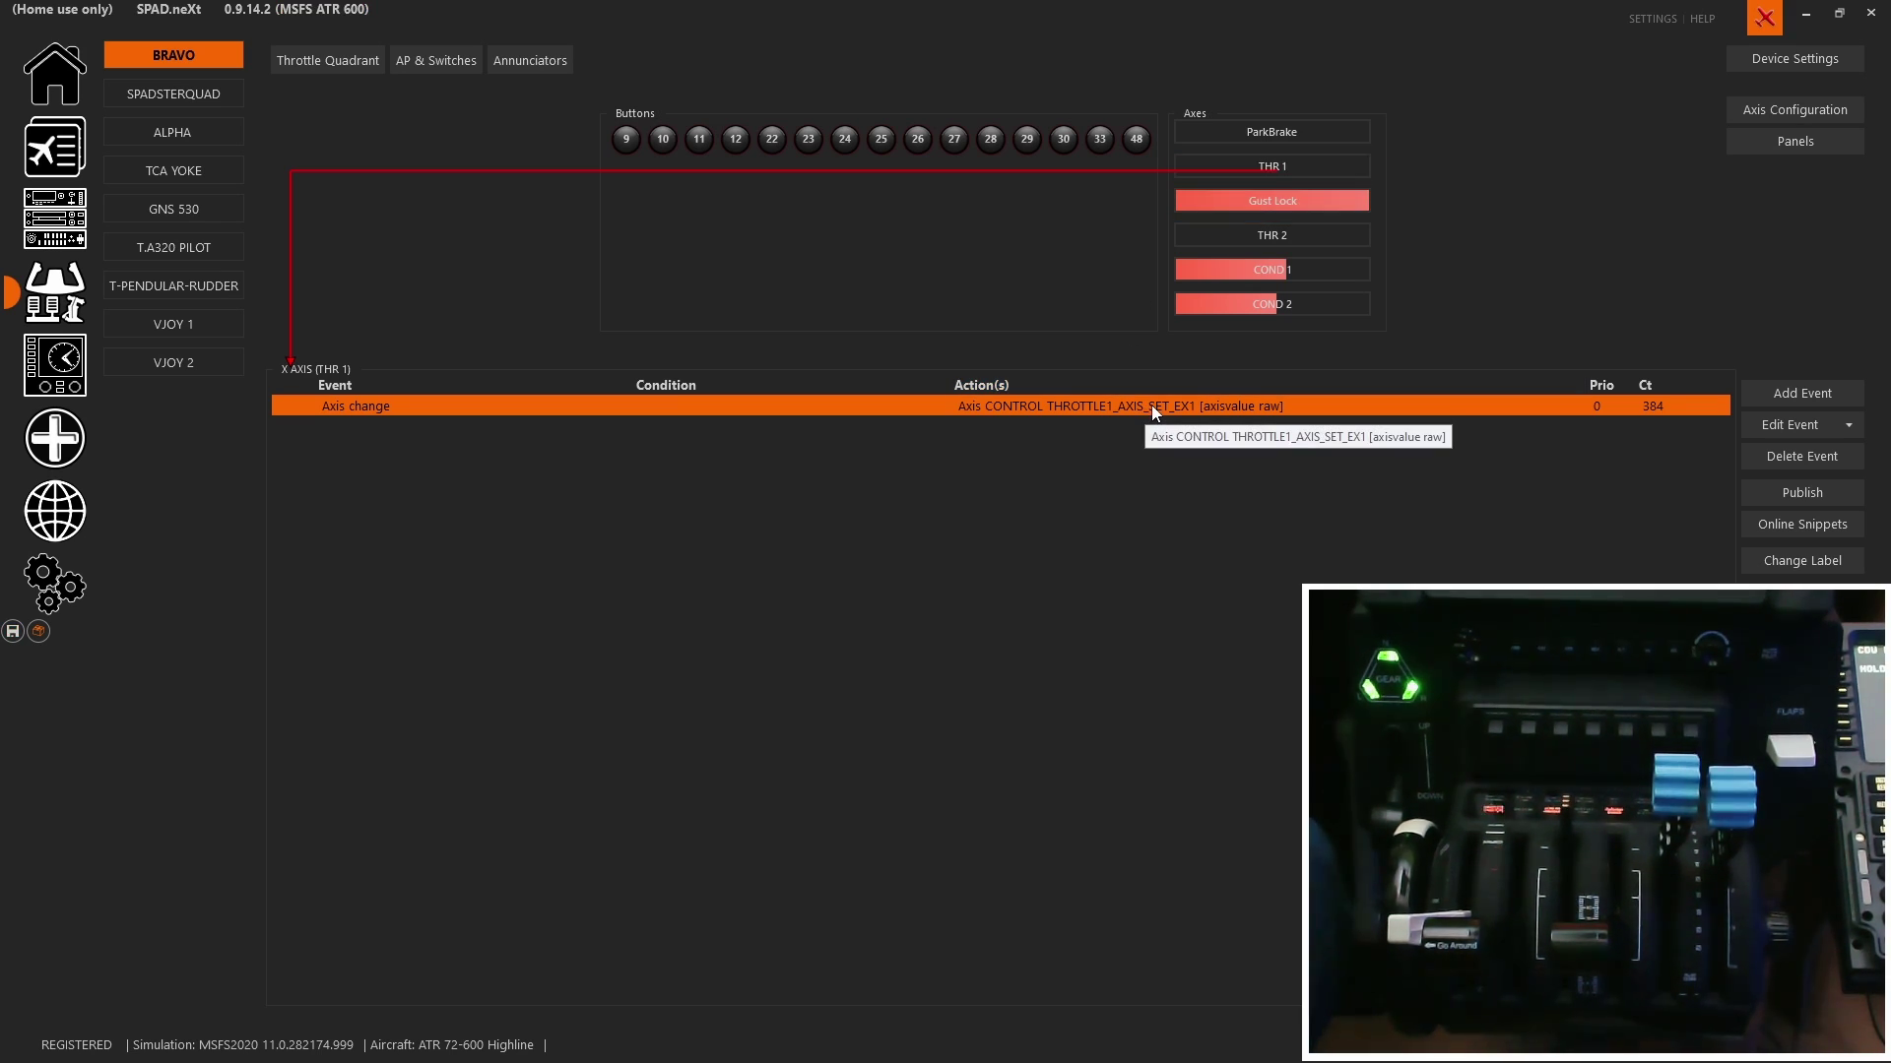
{"action": "double_click", "coordinate": [1150, 405]}
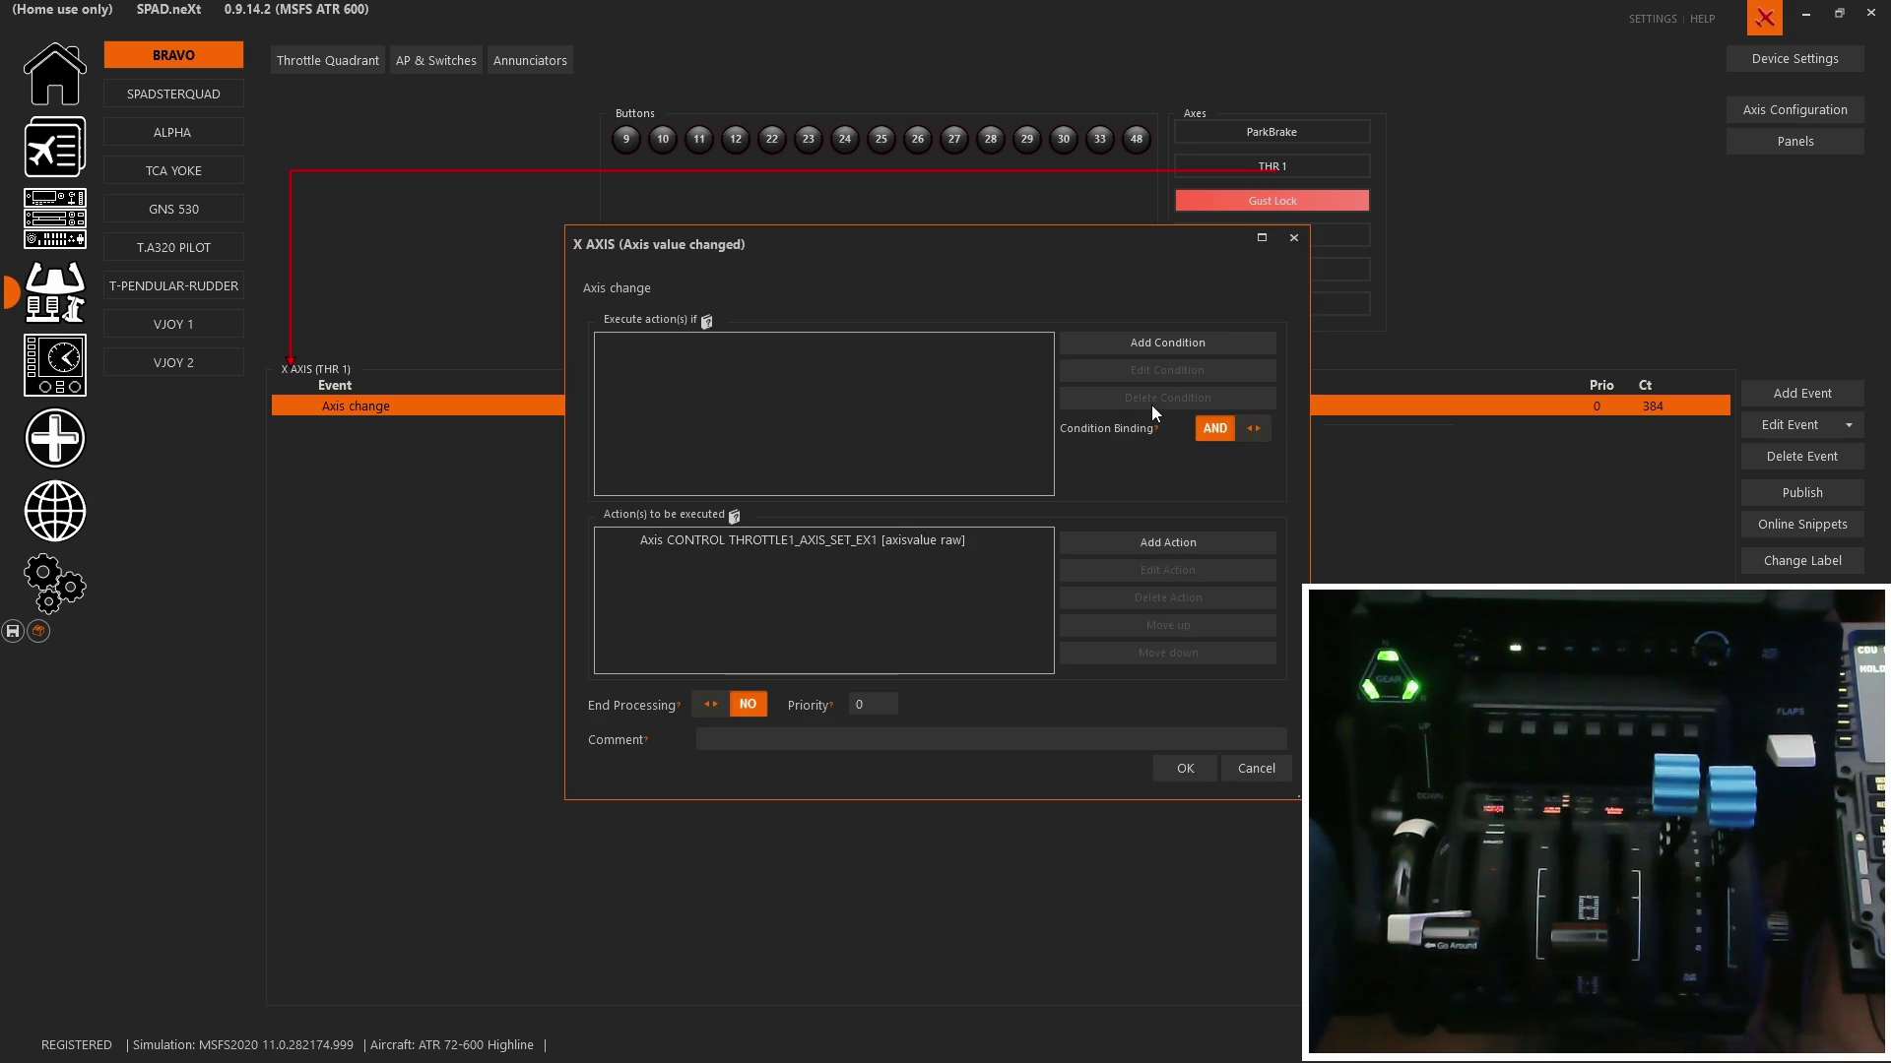
{"action": "left_click", "coordinate": [1144, 543]}
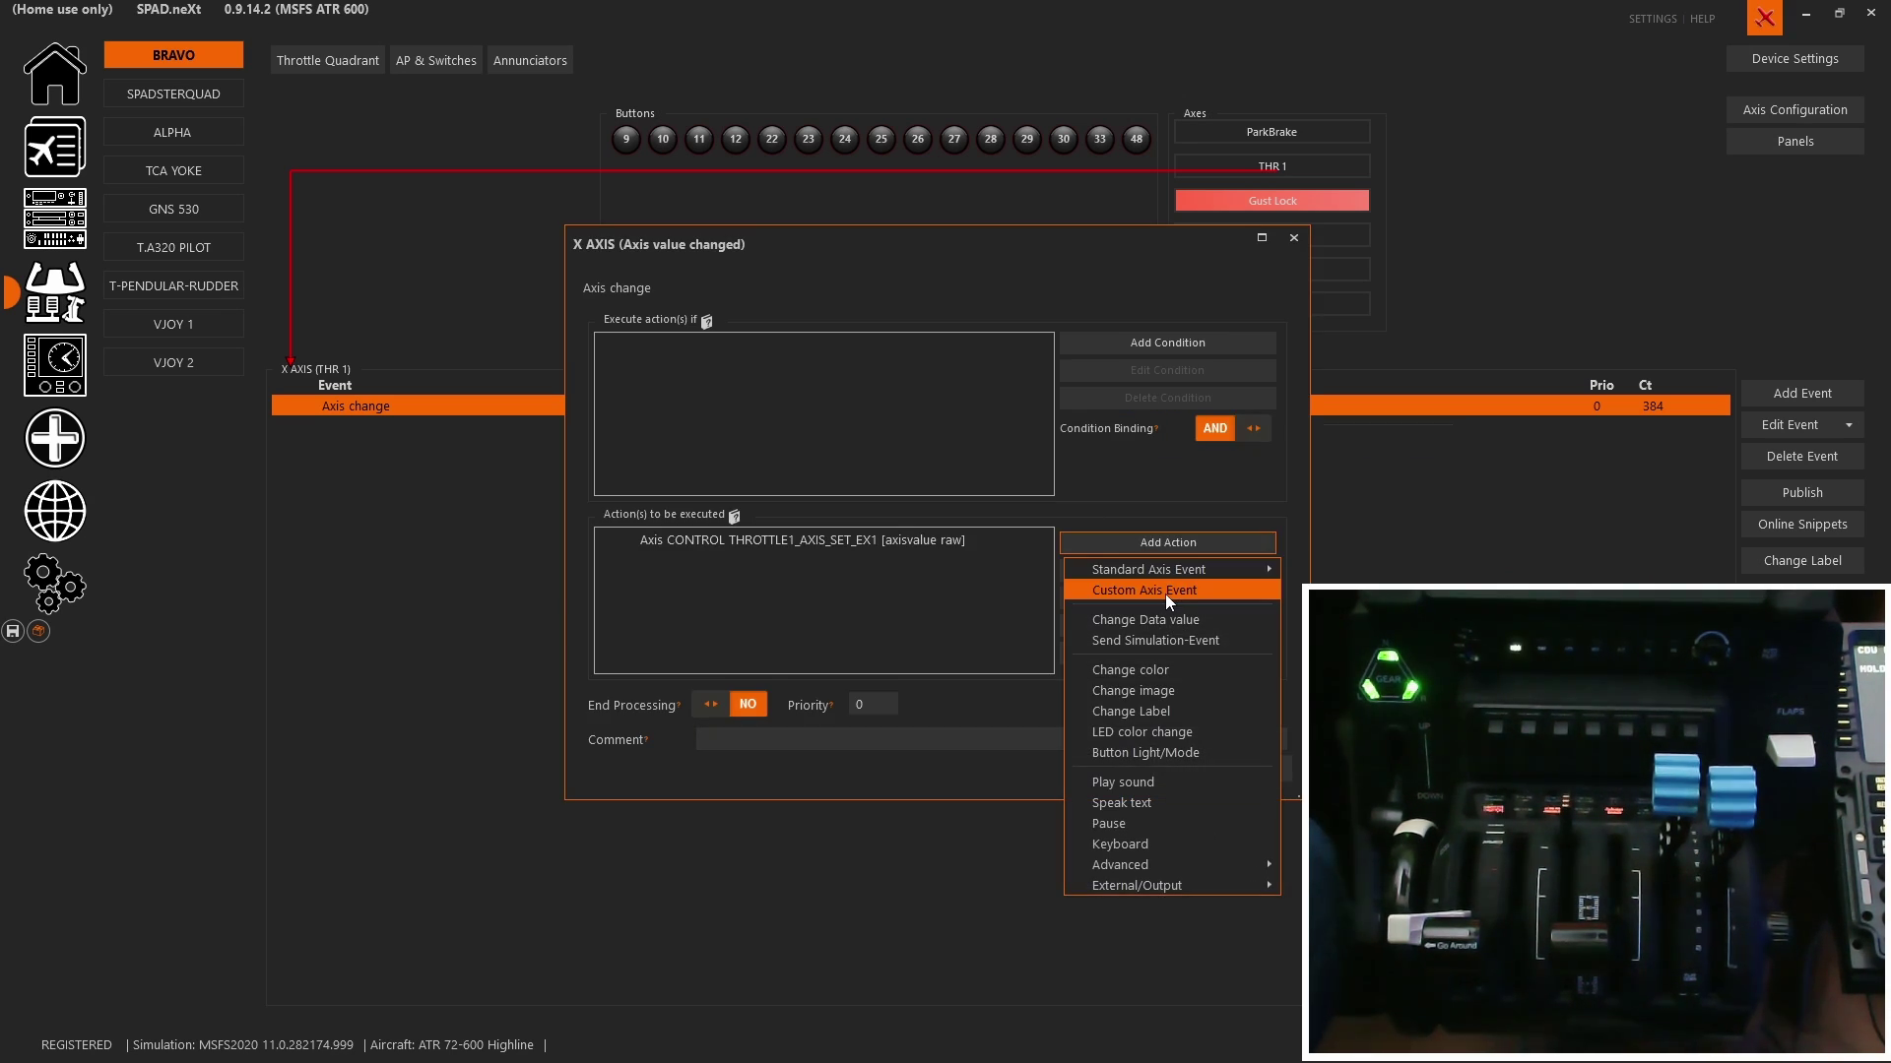
{"action": "left_click", "coordinate": [942, 539]}
{"action": "double_click", "coordinate": [941, 540]}
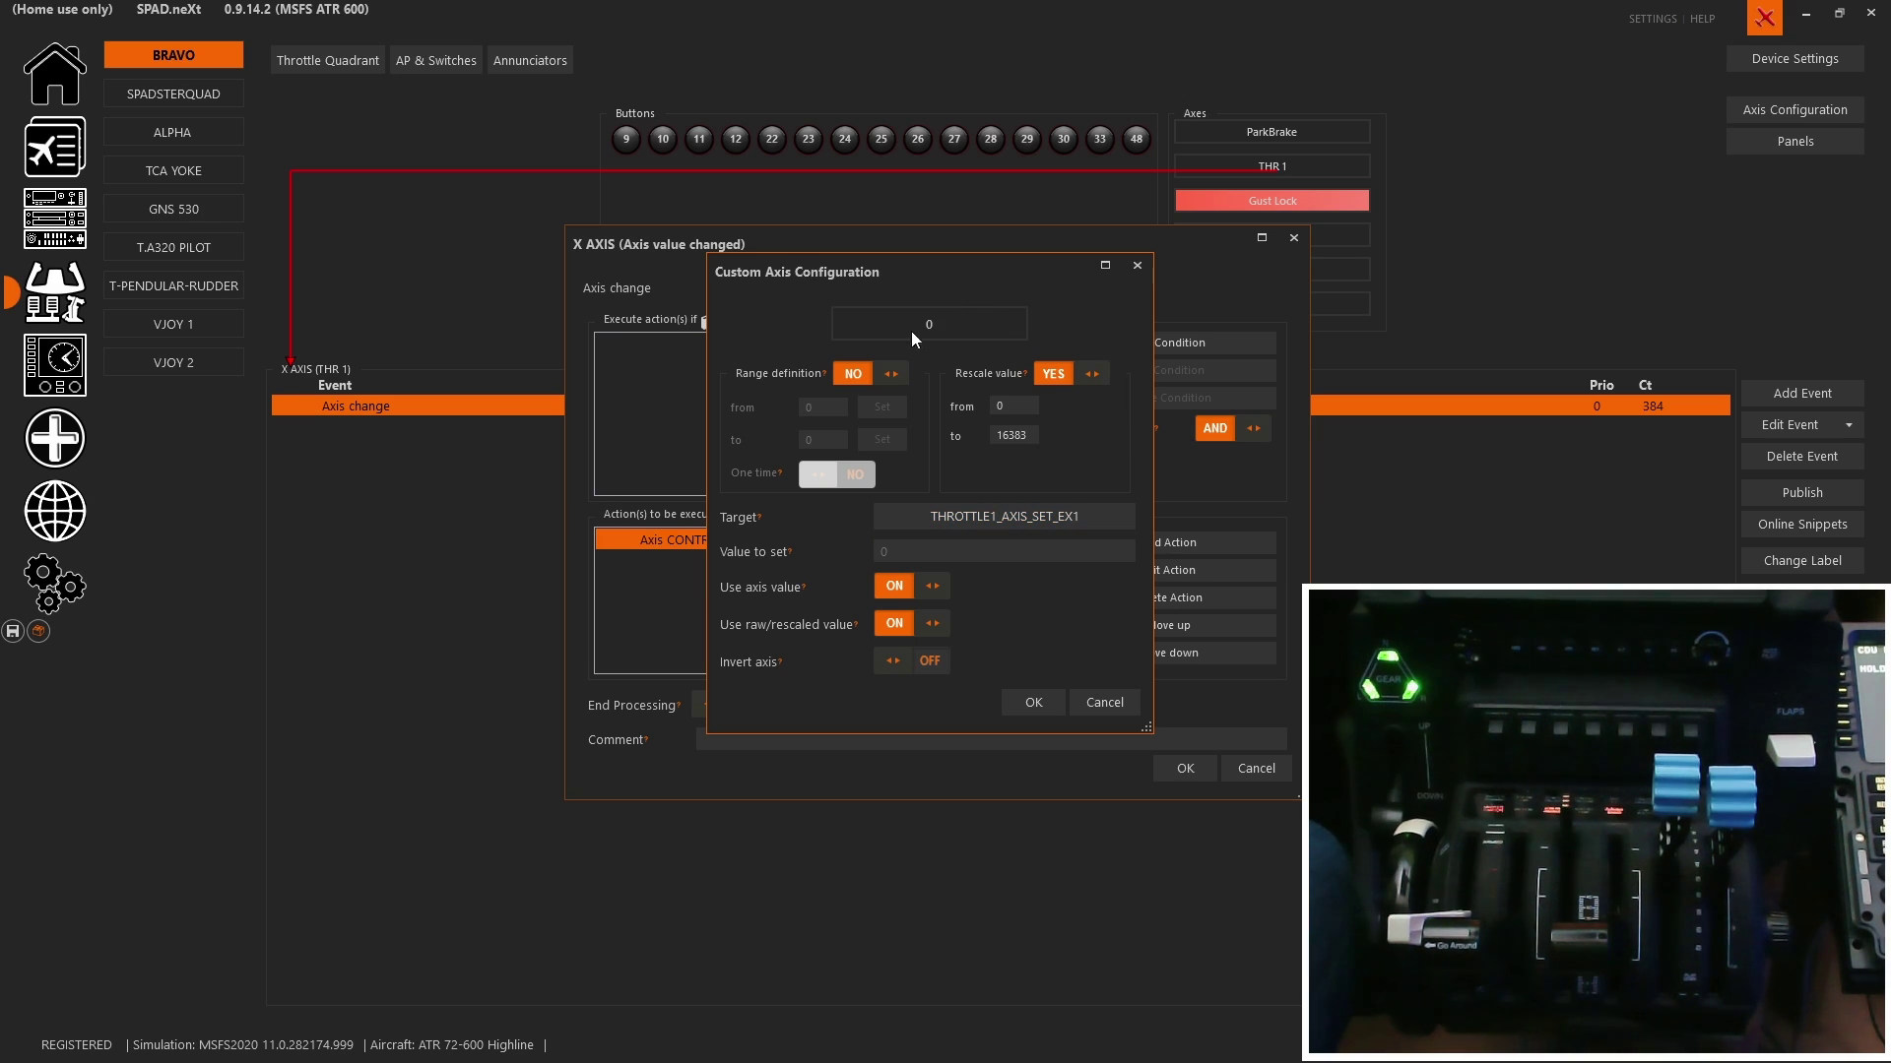
Review the THR 1 action's rescale range, raw value options and THROTTLE1_AXIS_SET_EX1 target, and accept the existing settings.
{"action": "left_click", "coordinate": [1018, 412]}
{"action": "left_click", "coordinate": [1078, 516]}
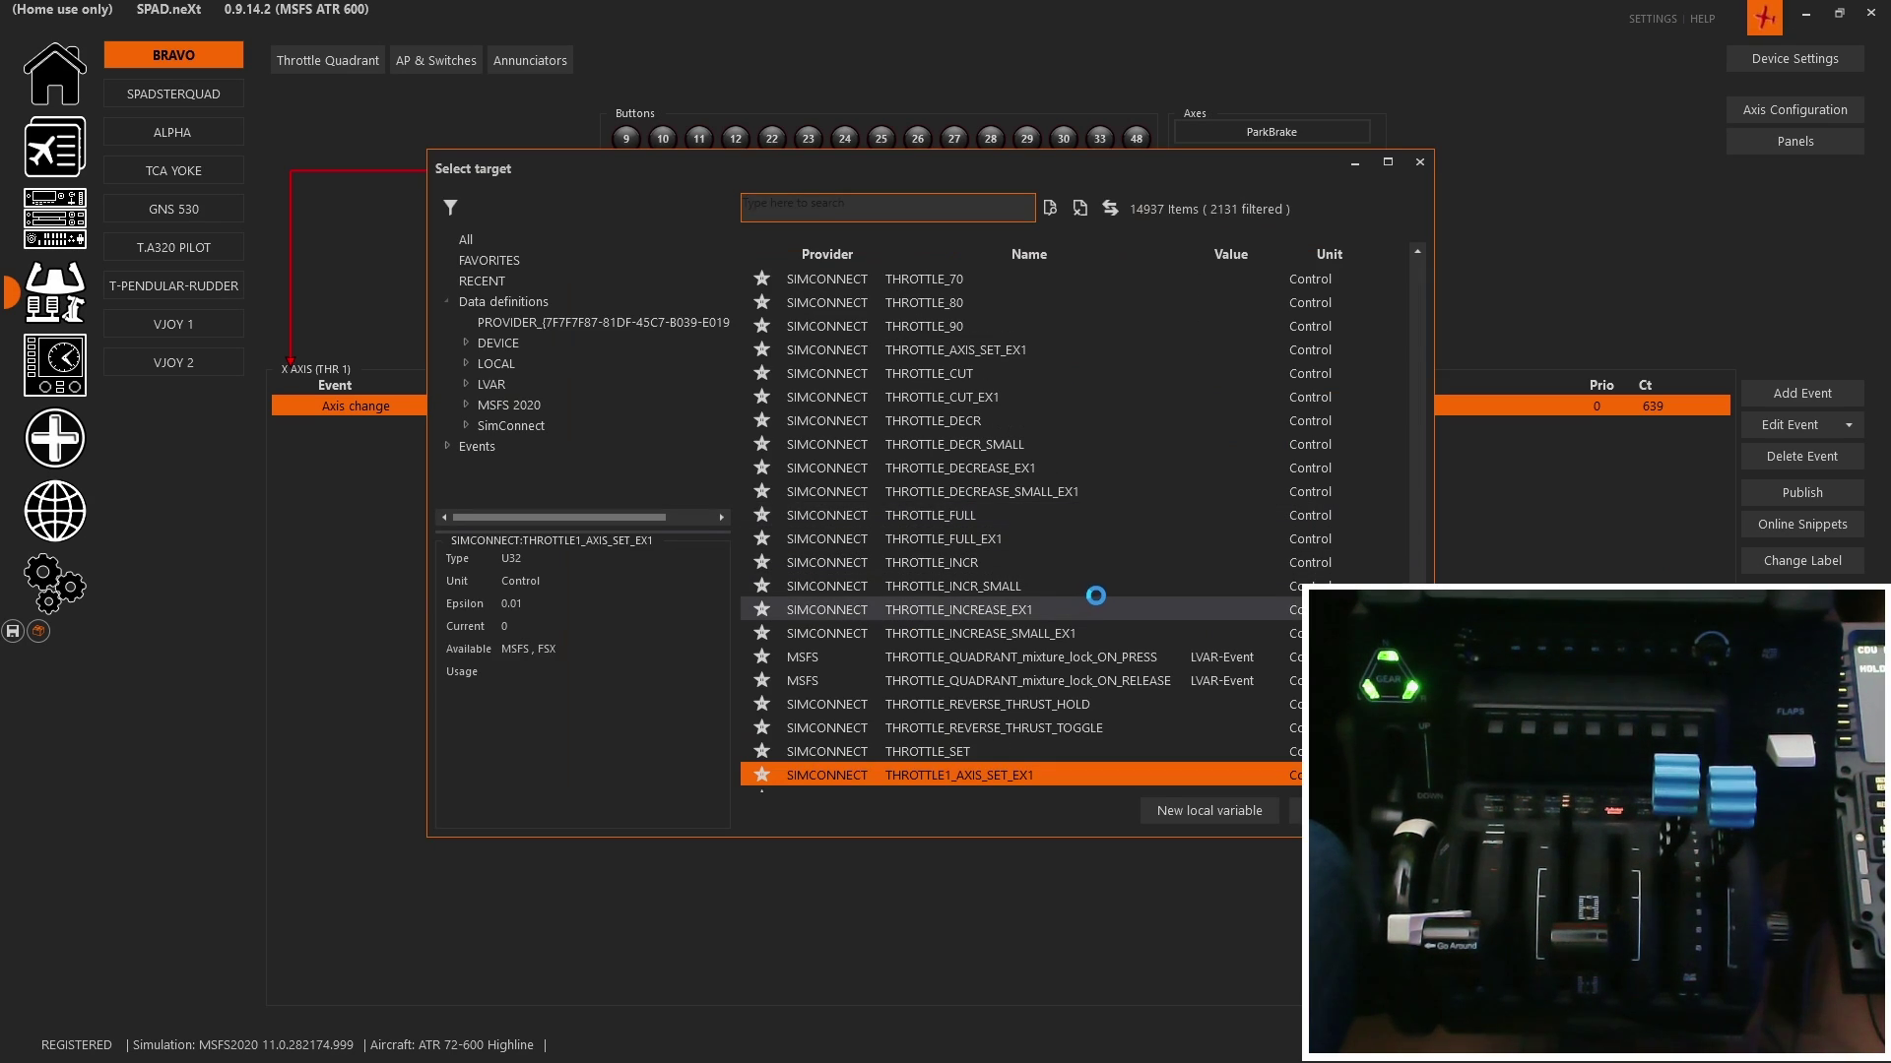
{"action": "scroll", "coordinate": [936, 610], "scroll_direction": "down", "scroll_amount": 1}
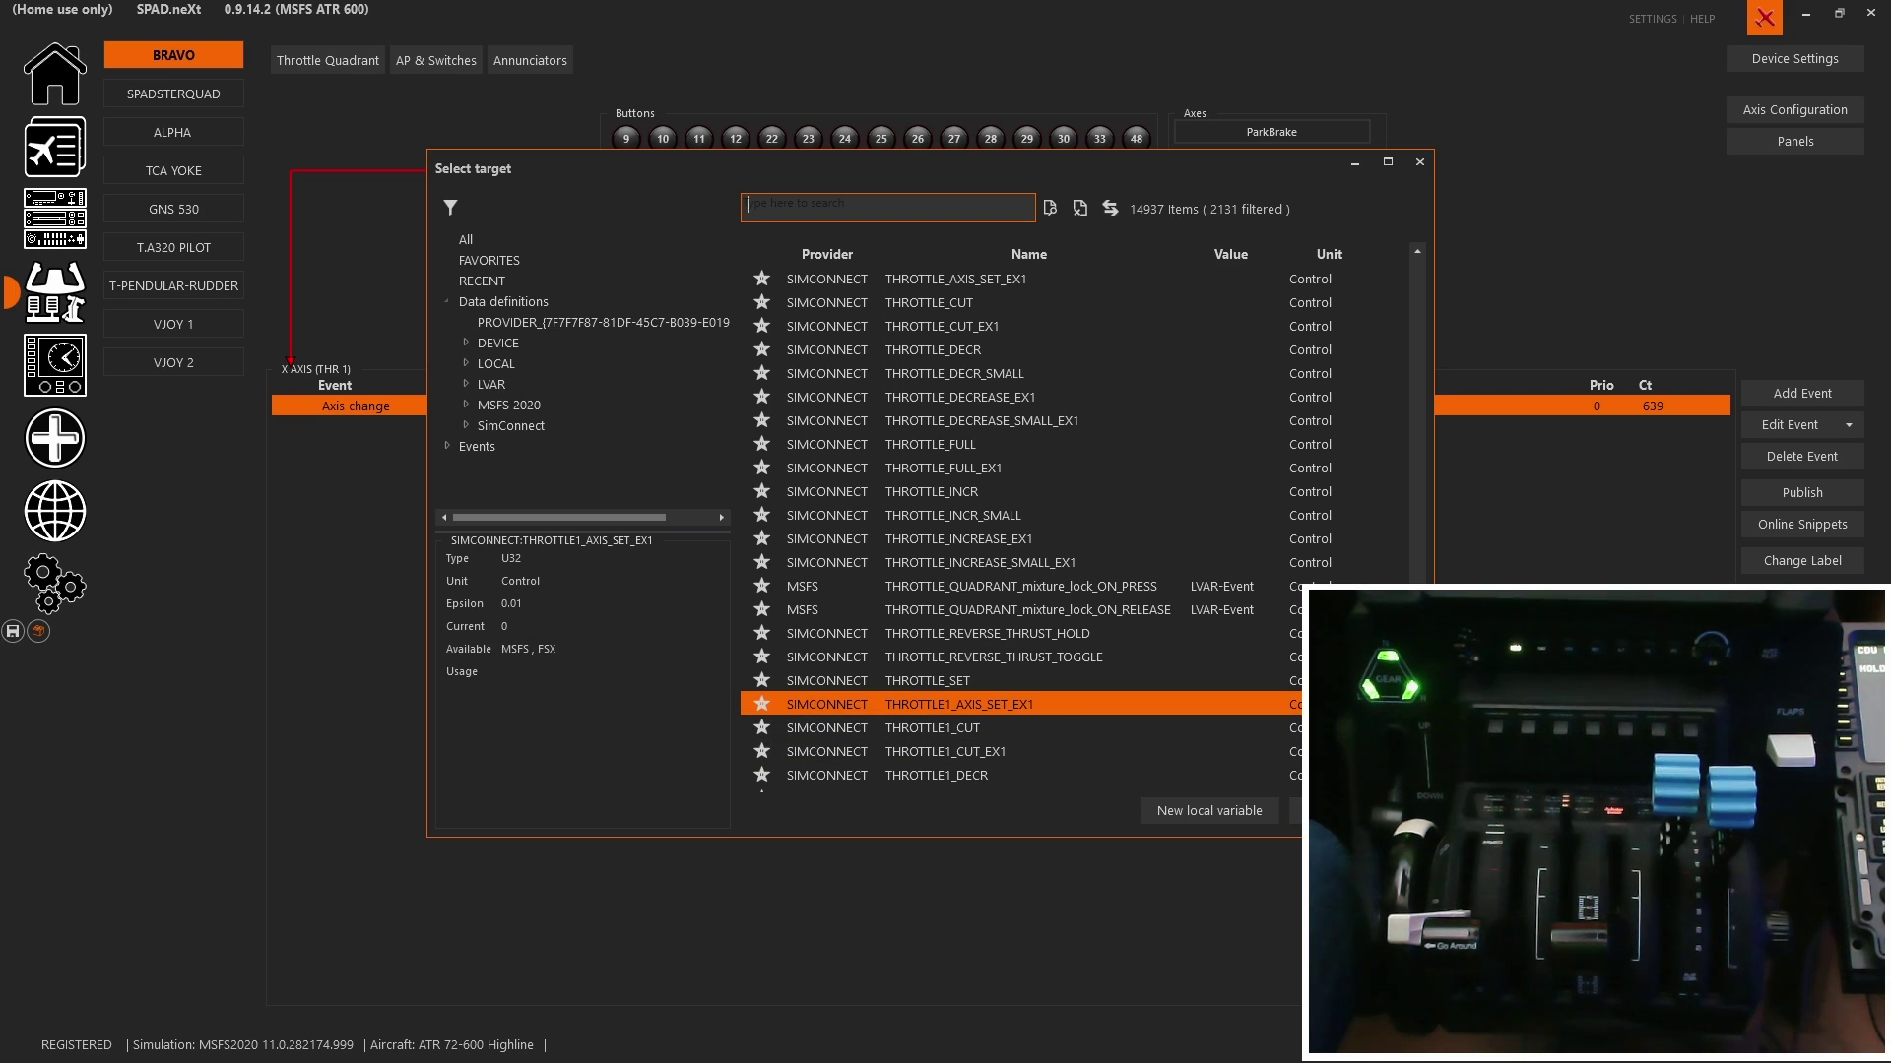
{"action": "left_click", "coordinate": [1324, 811]}
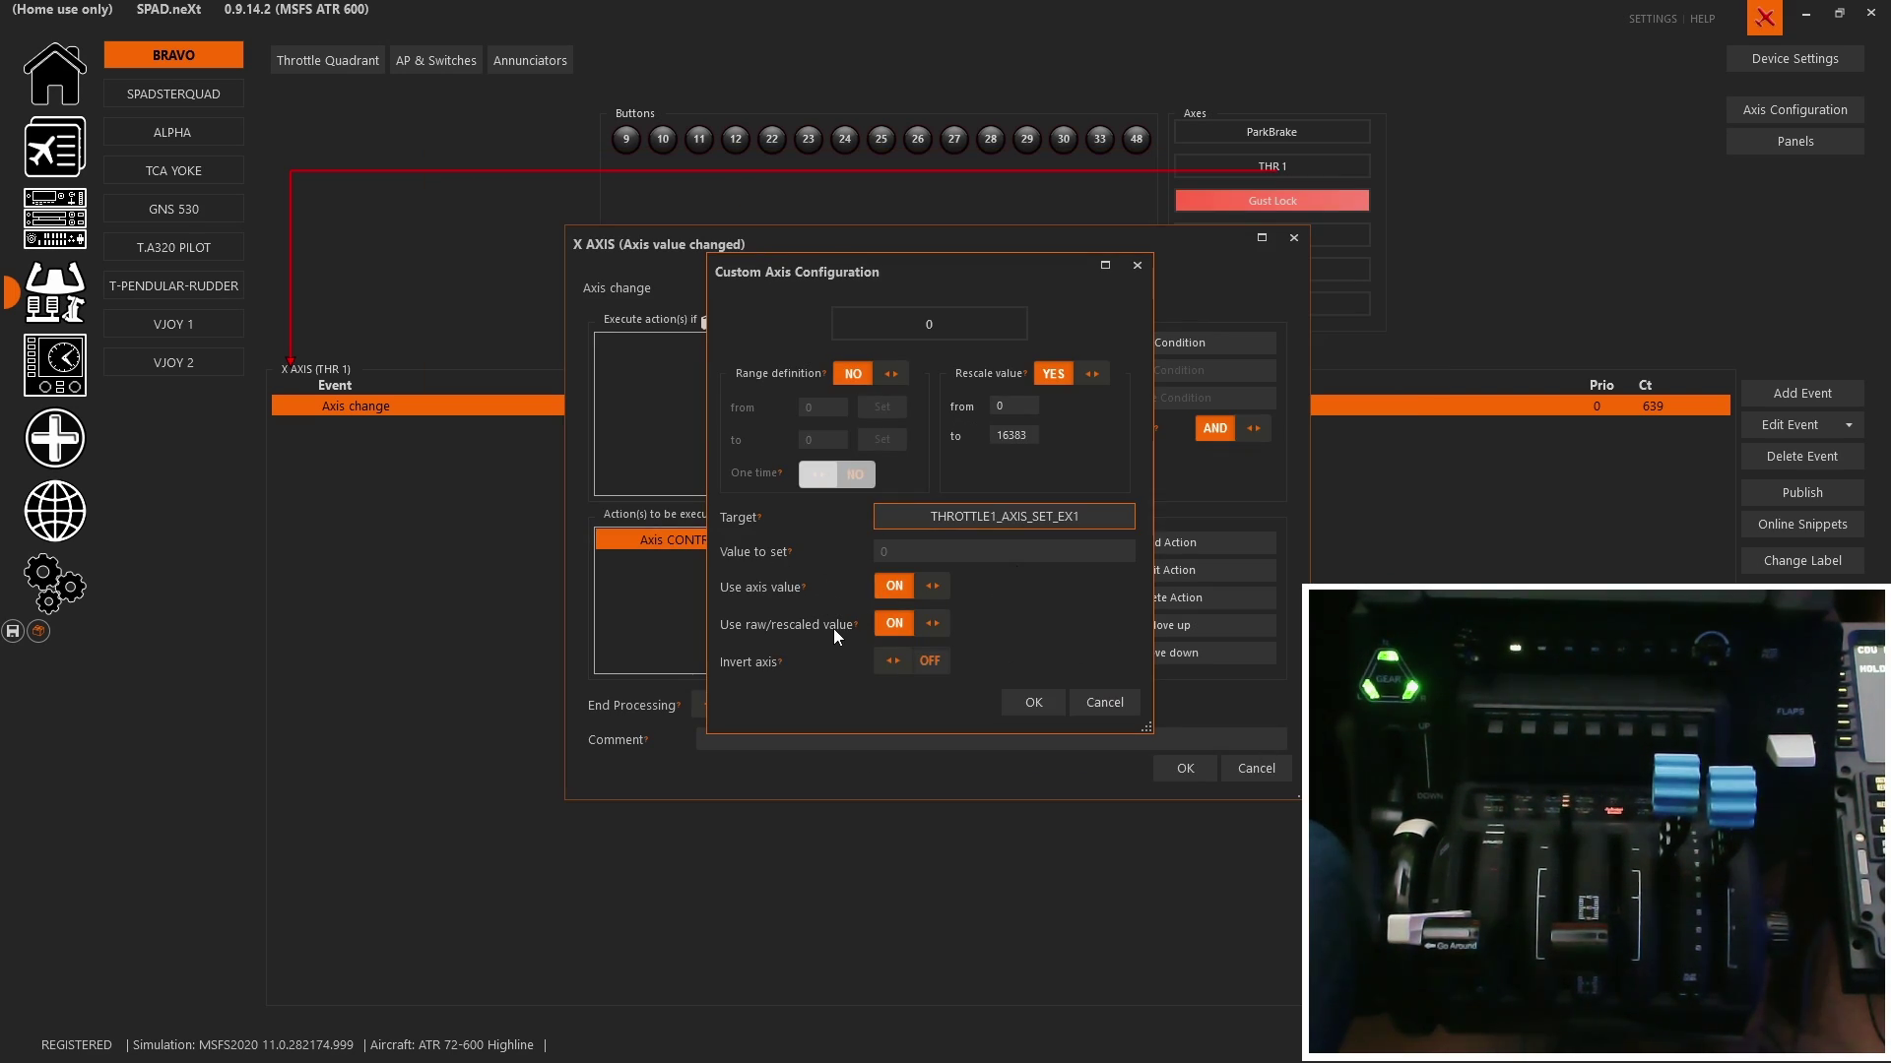
{"action": "mouse_move", "coordinate": [835, 628]}
{"action": "left_click", "coordinate": [1033, 702]}
{"action": "left_click", "coordinate": [1185, 768]}
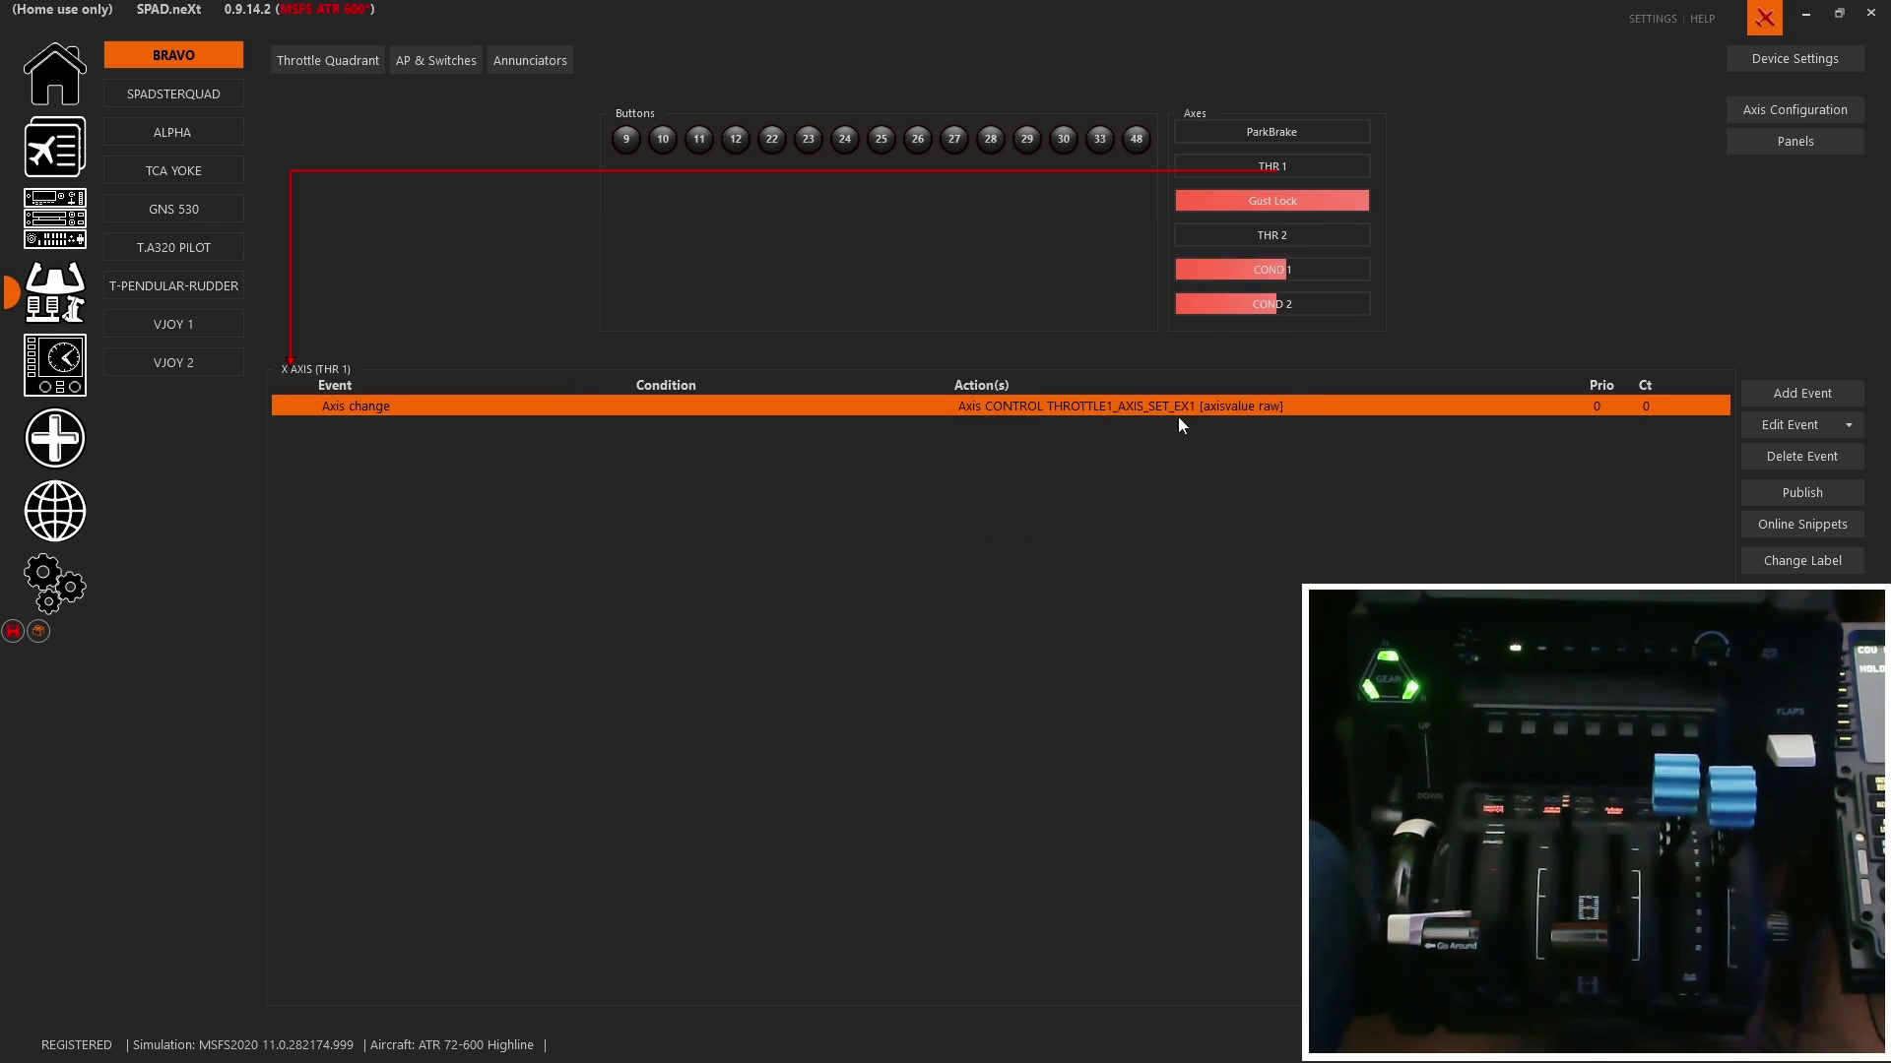
Inspect the THR 2 axis action's custom configuration and its THROTTLE2_AXIS_SET_EX1 target, discarding any changes.
{"action": "left_click", "coordinate": [1303, 253]}
{"action": "double_click", "coordinate": [1178, 401]}
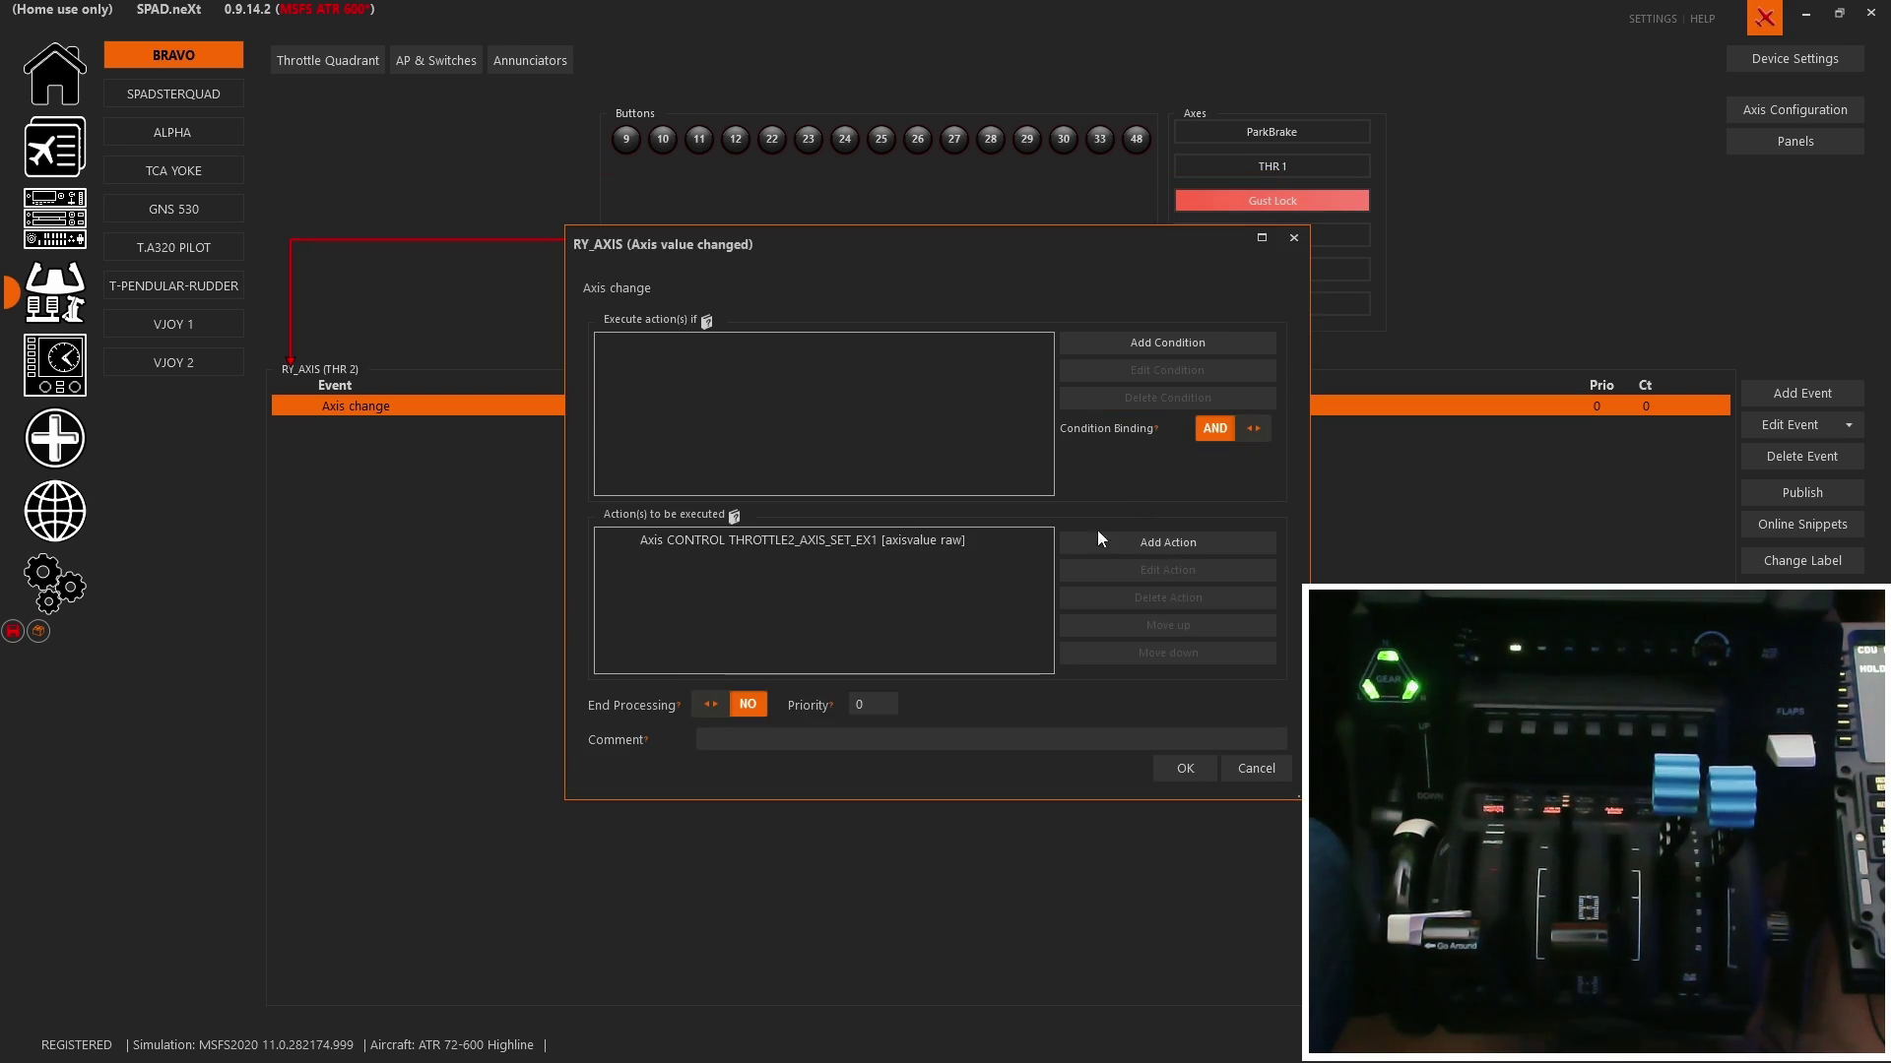
{"action": "double_click", "coordinate": [1042, 542]}
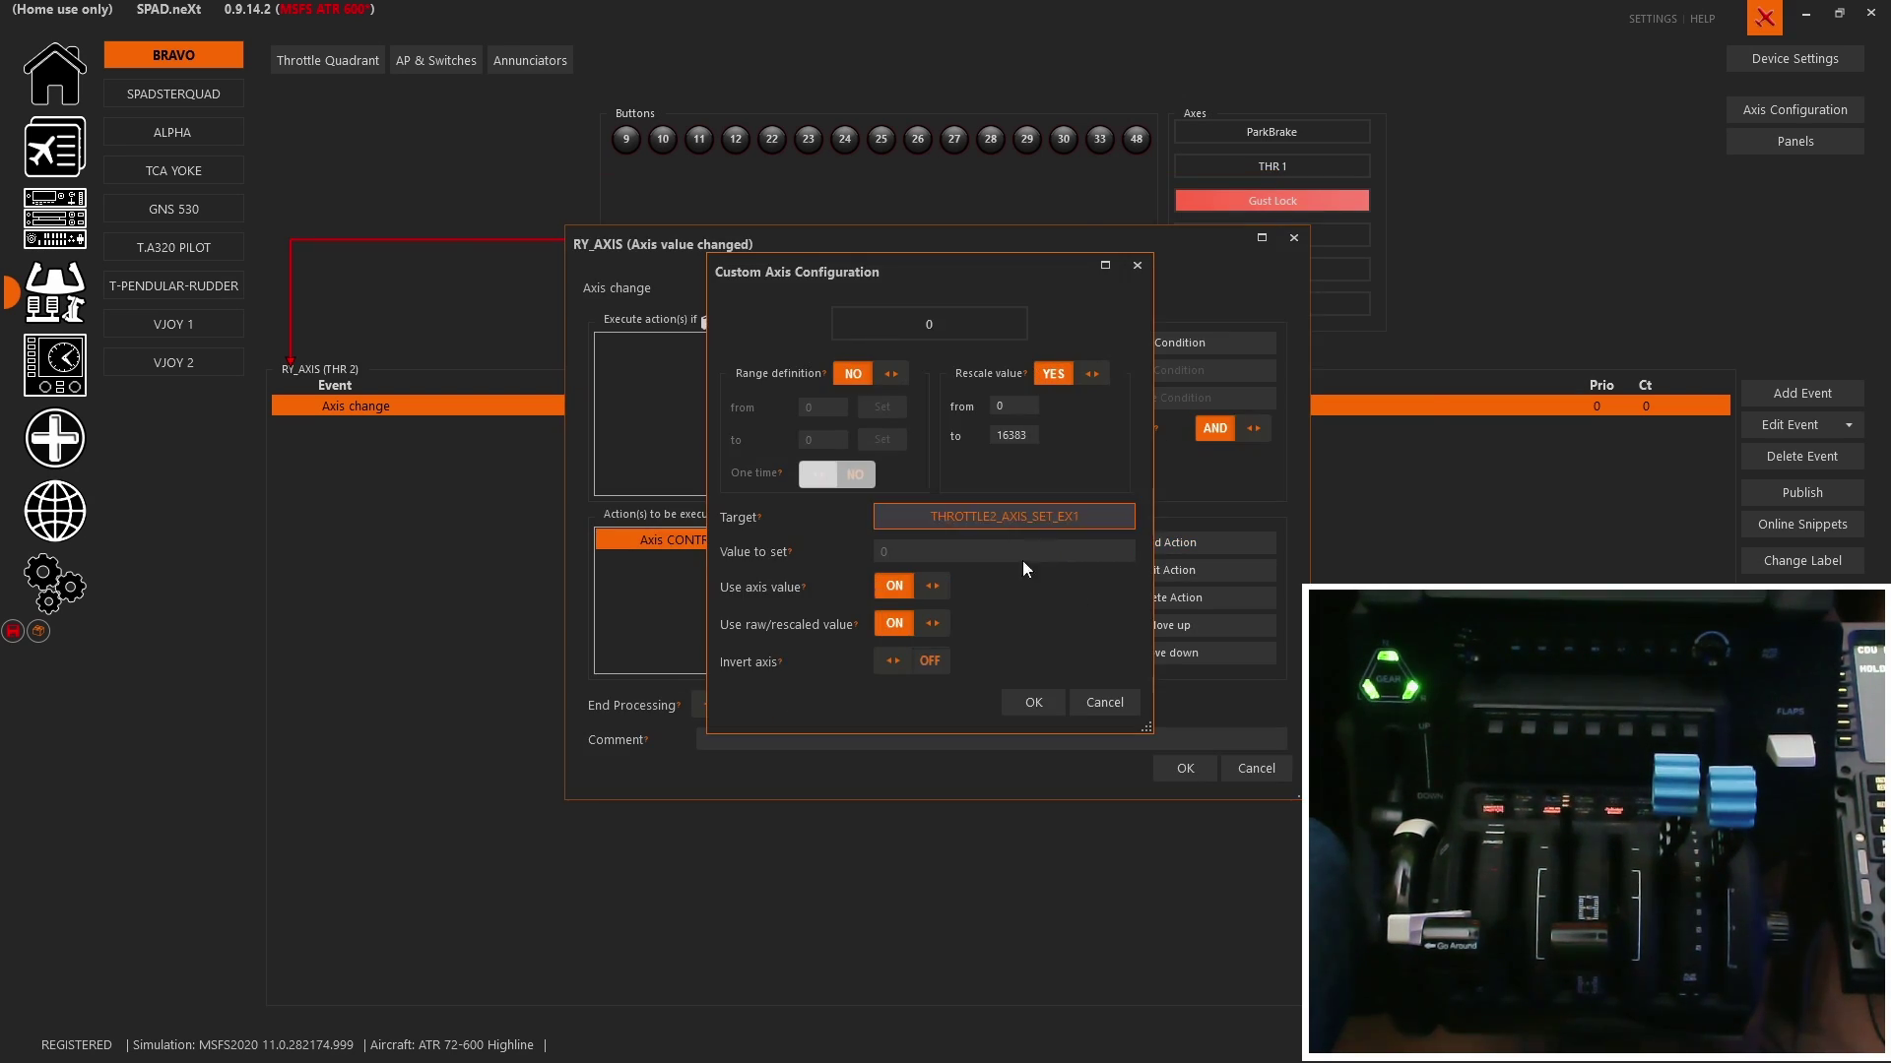
{"action": "left_click", "coordinate": [1019, 518]}
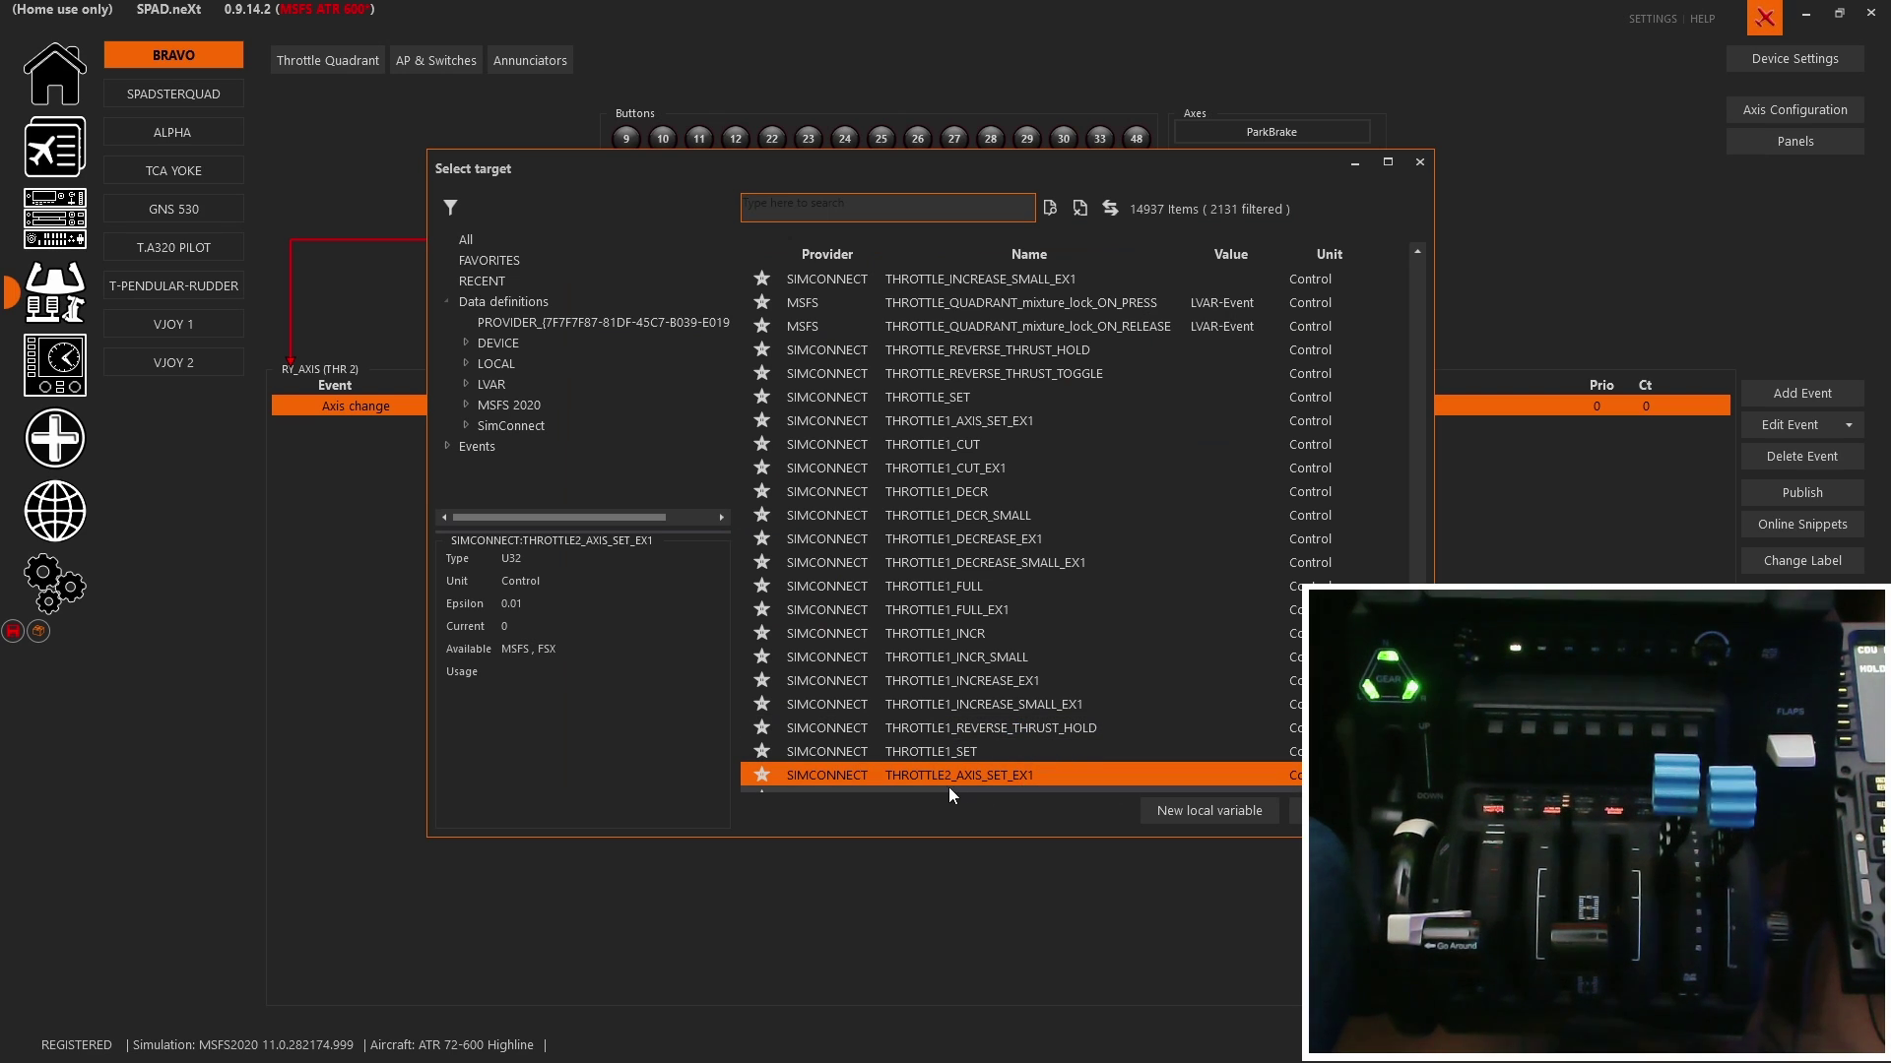
{"action": "left_click", "coordinate": [1325, 811]}
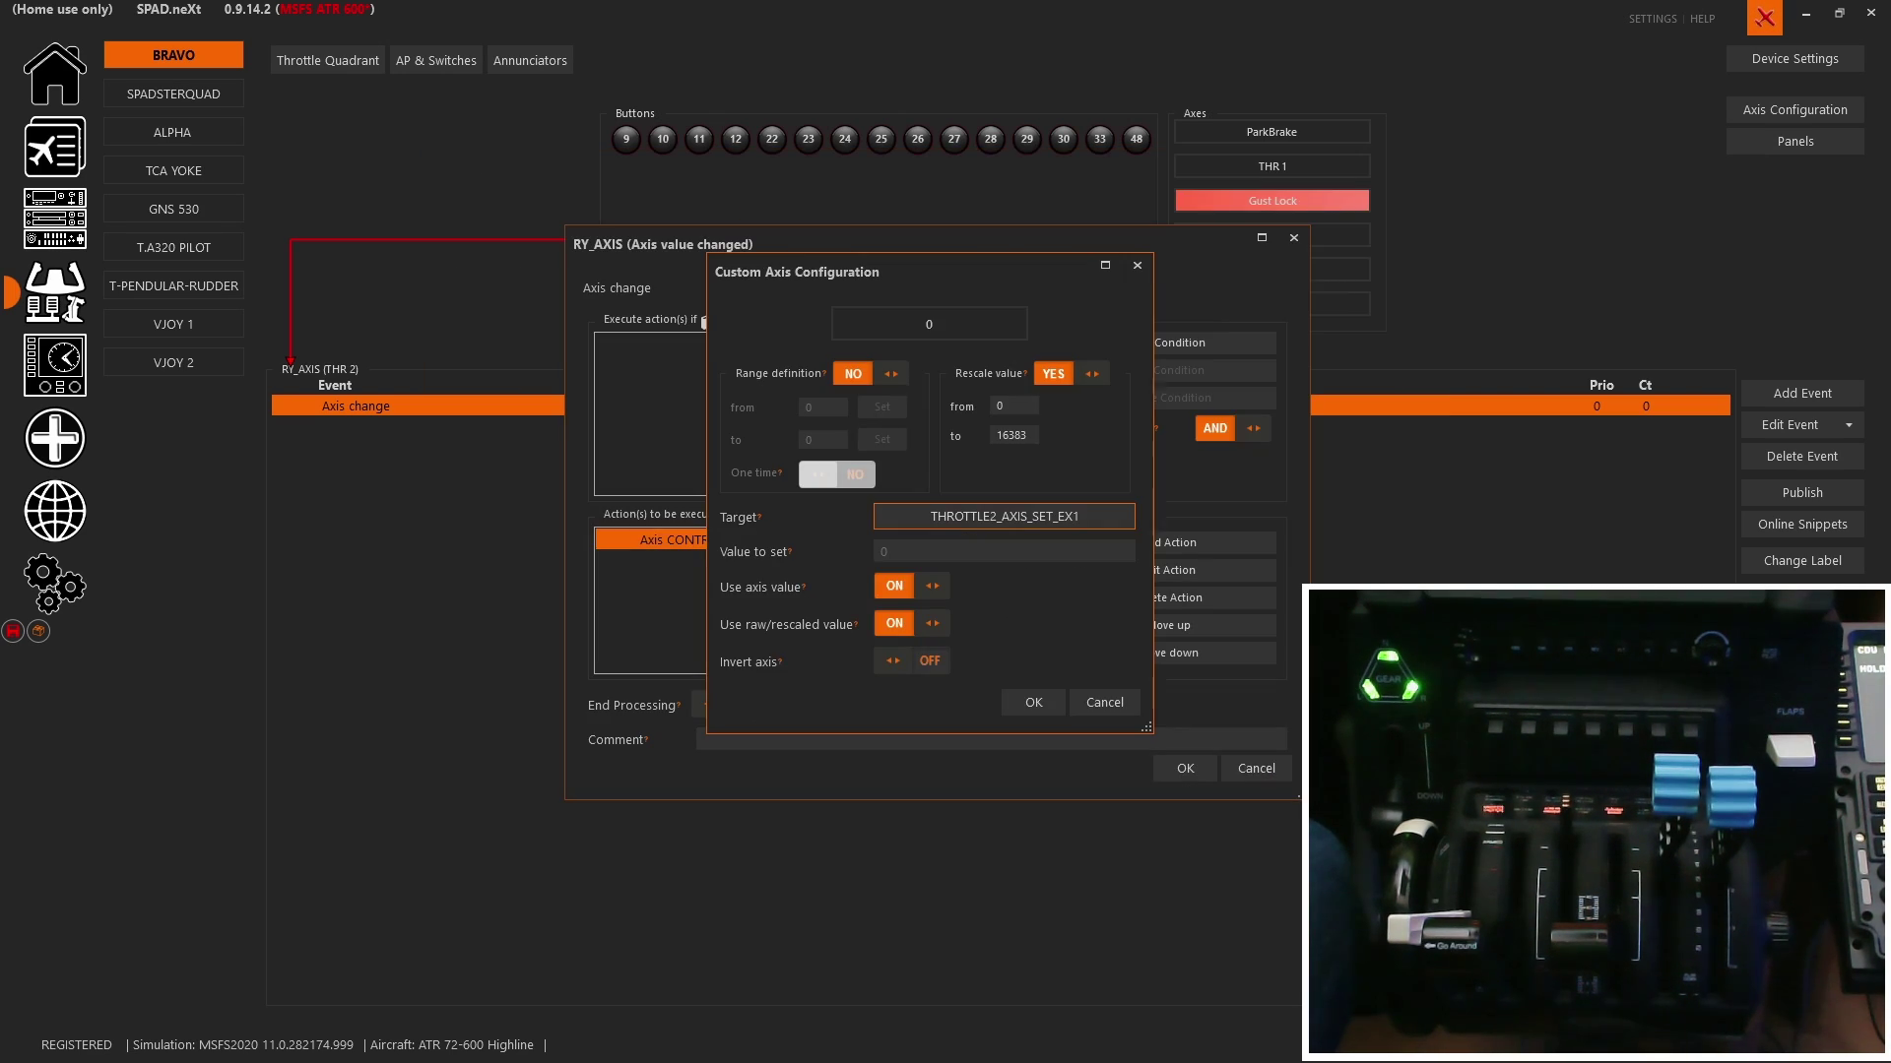
{"action": "left_click", "coordinate": [1108, 699]}
{"action": "left_click", "coordinate": [1258, 768]}
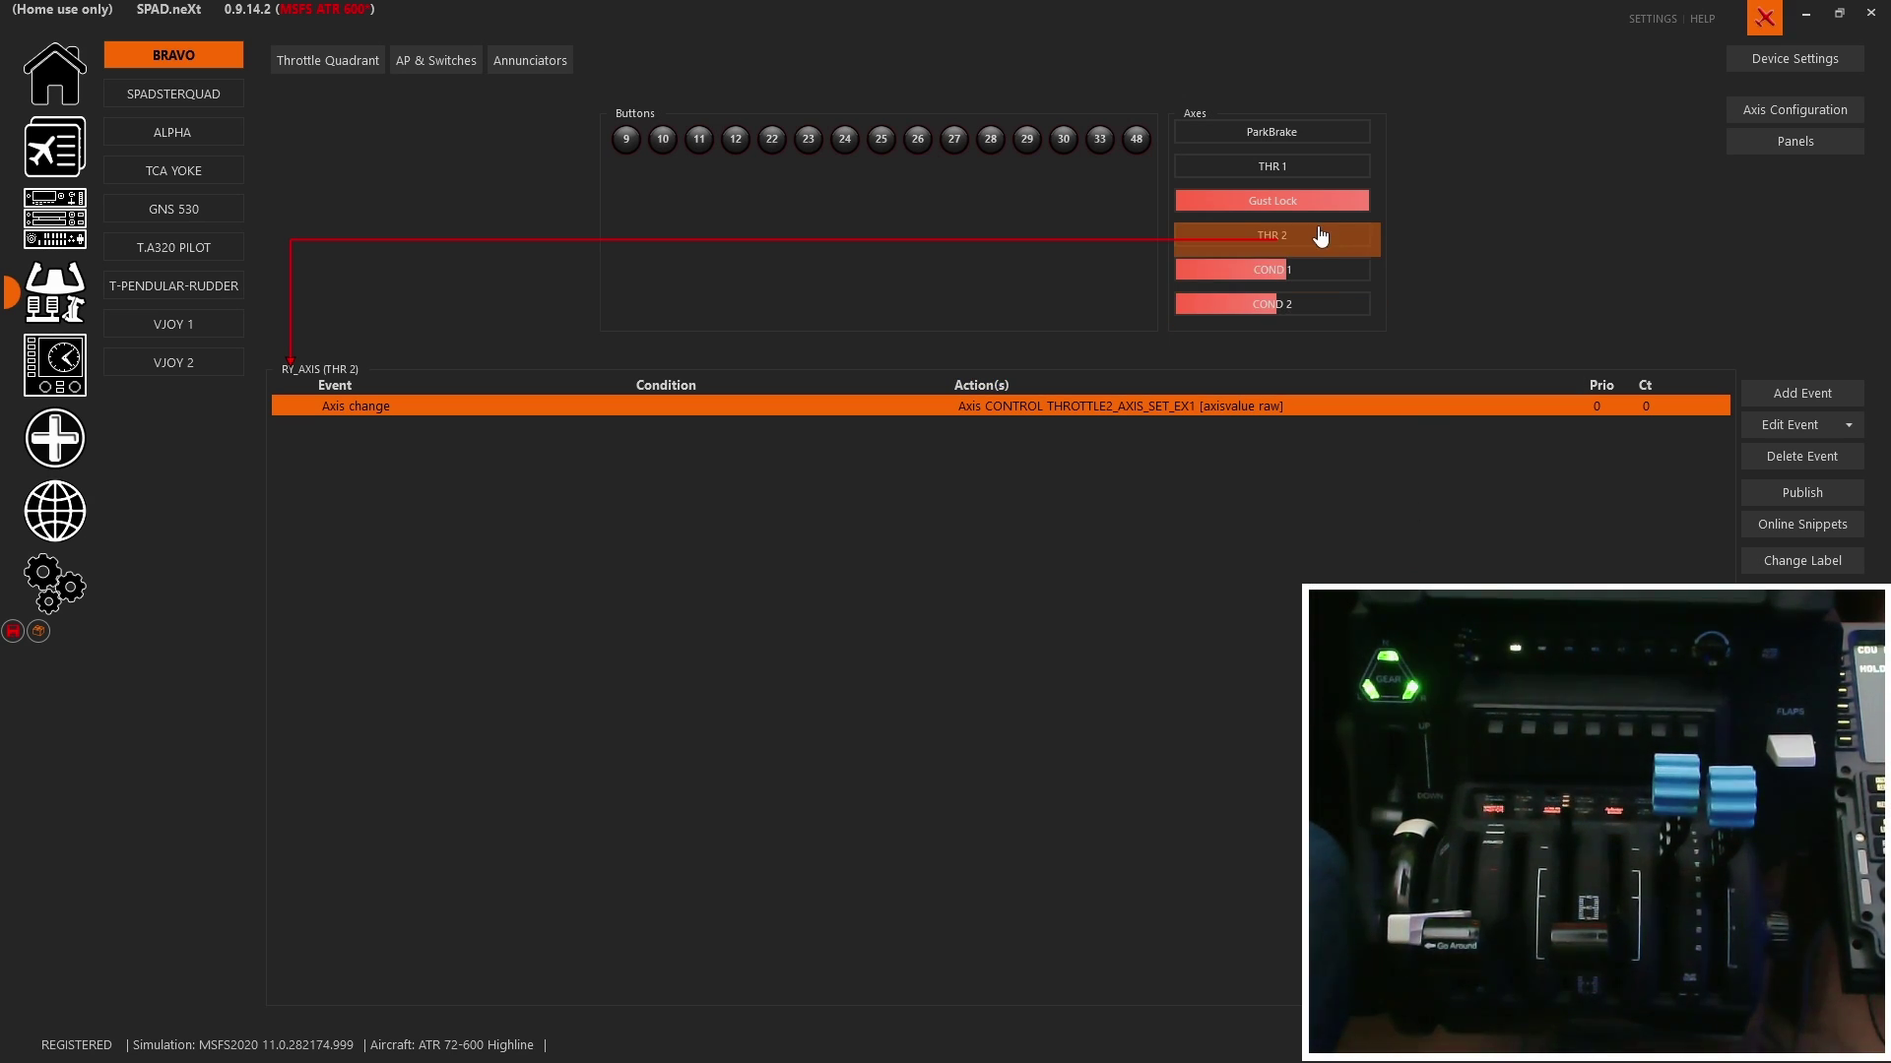
Inspect the axis configuration of the first Gust Lock event, which sets MSATR_ENG_GUSTLOCK to 0, without changing it.
{"action": "left_click", "coordinate": [1272, 201]}
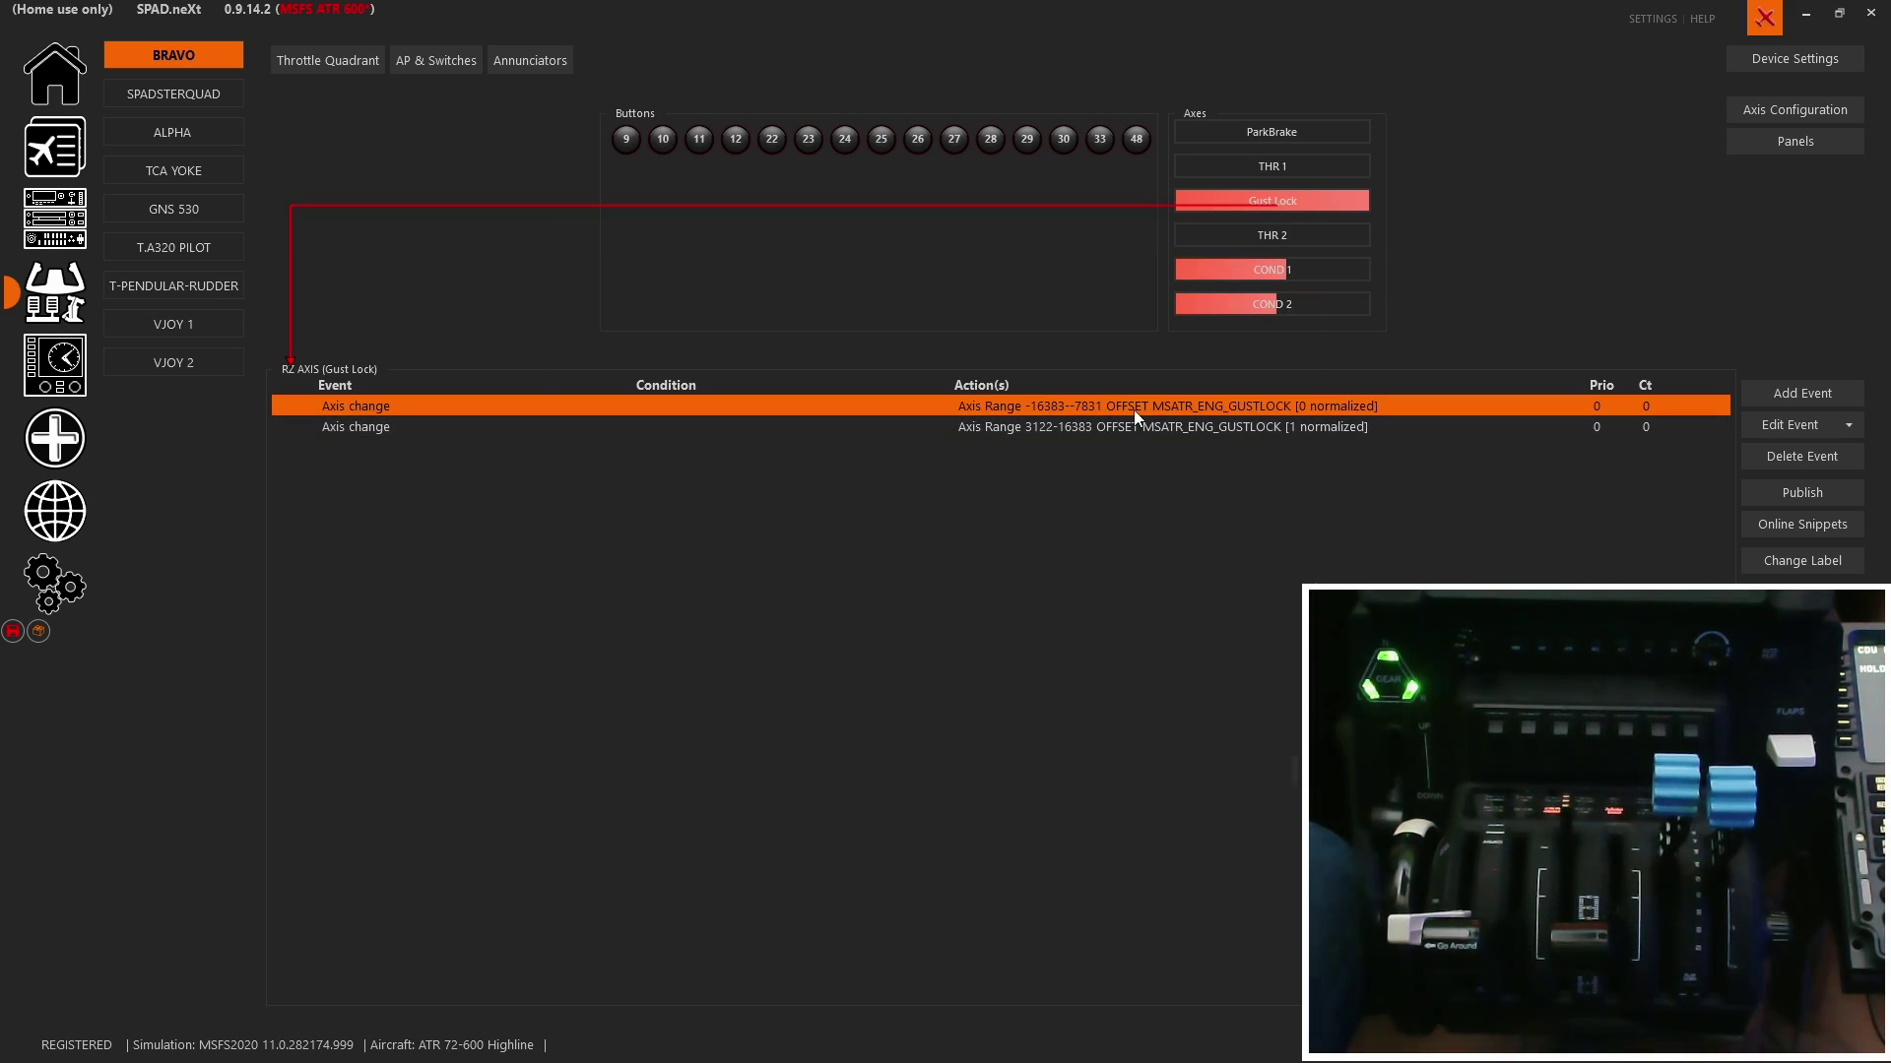
{"action": "double_click", "coordinate": [1133, 409]}
{"action": "double_click", "coordinate": [855, 547]}
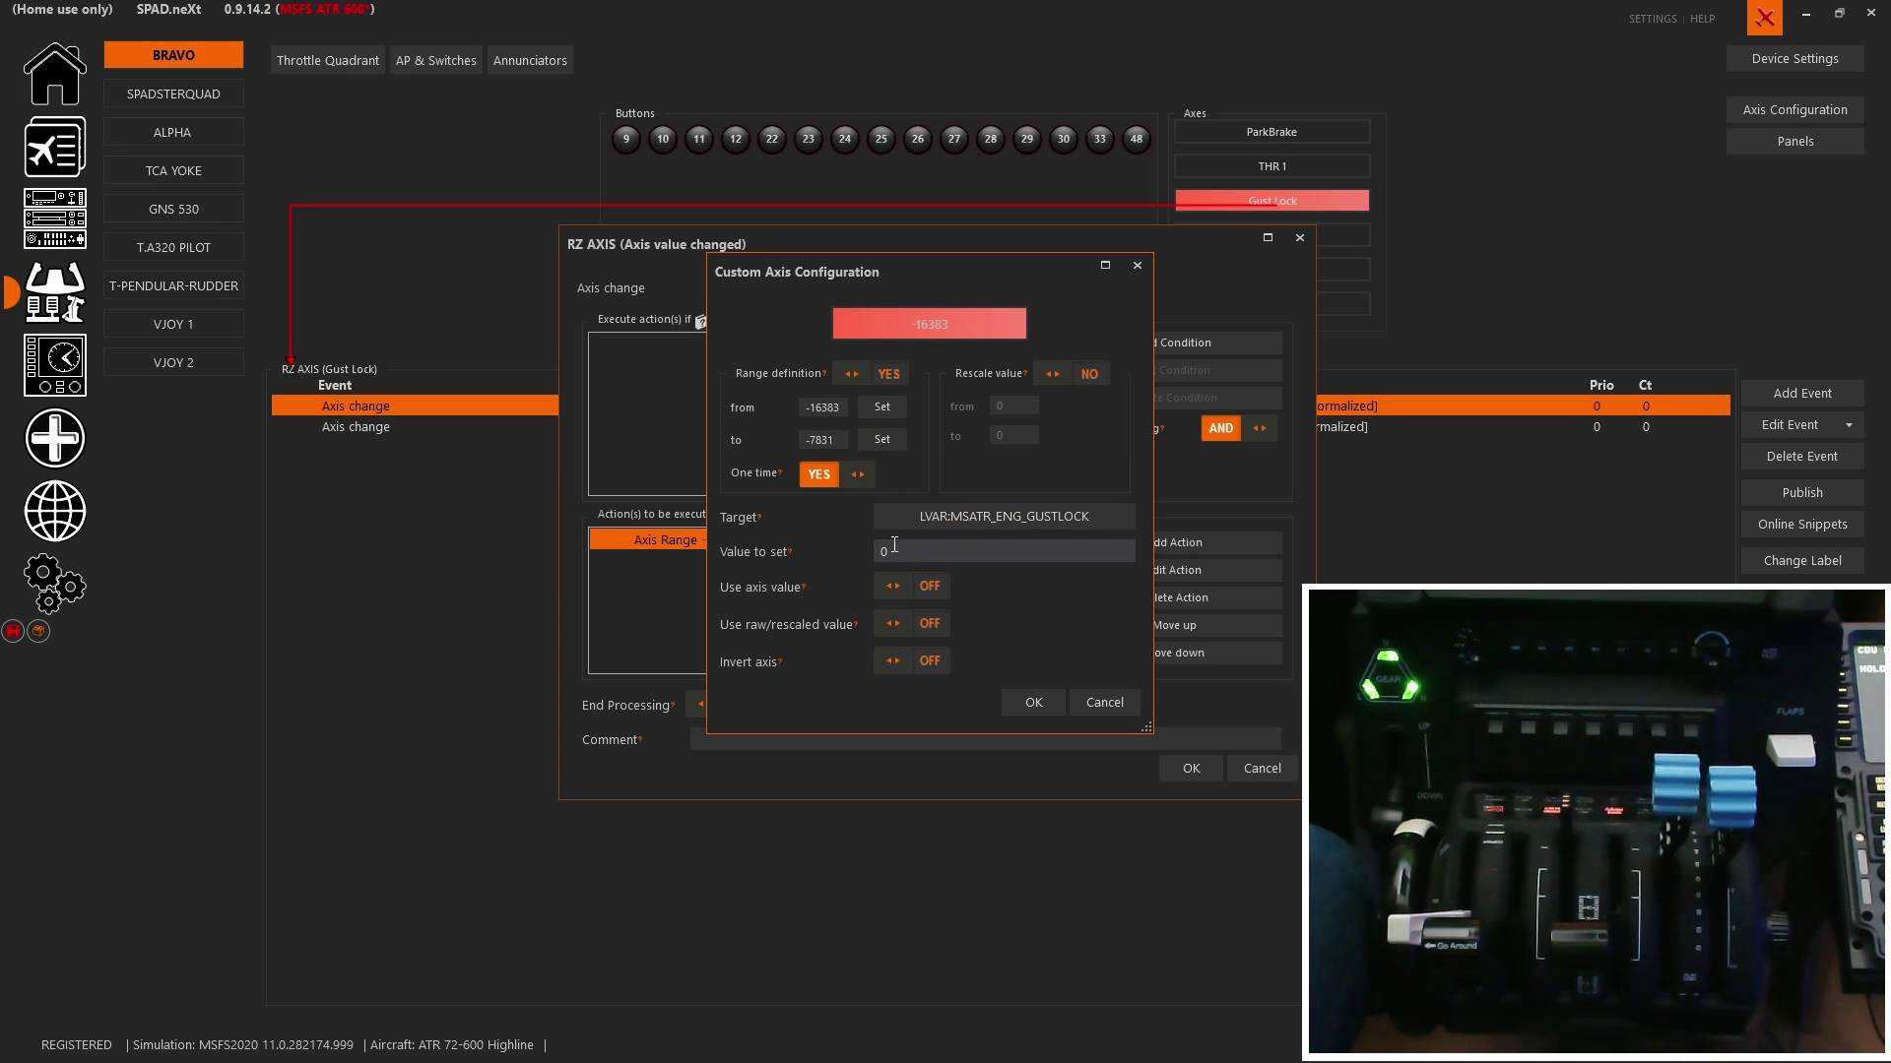
{"action": "left_click", "coordinate": [1120, 713]}
{"action": "left_click", "coordinate": [1282, 774]}
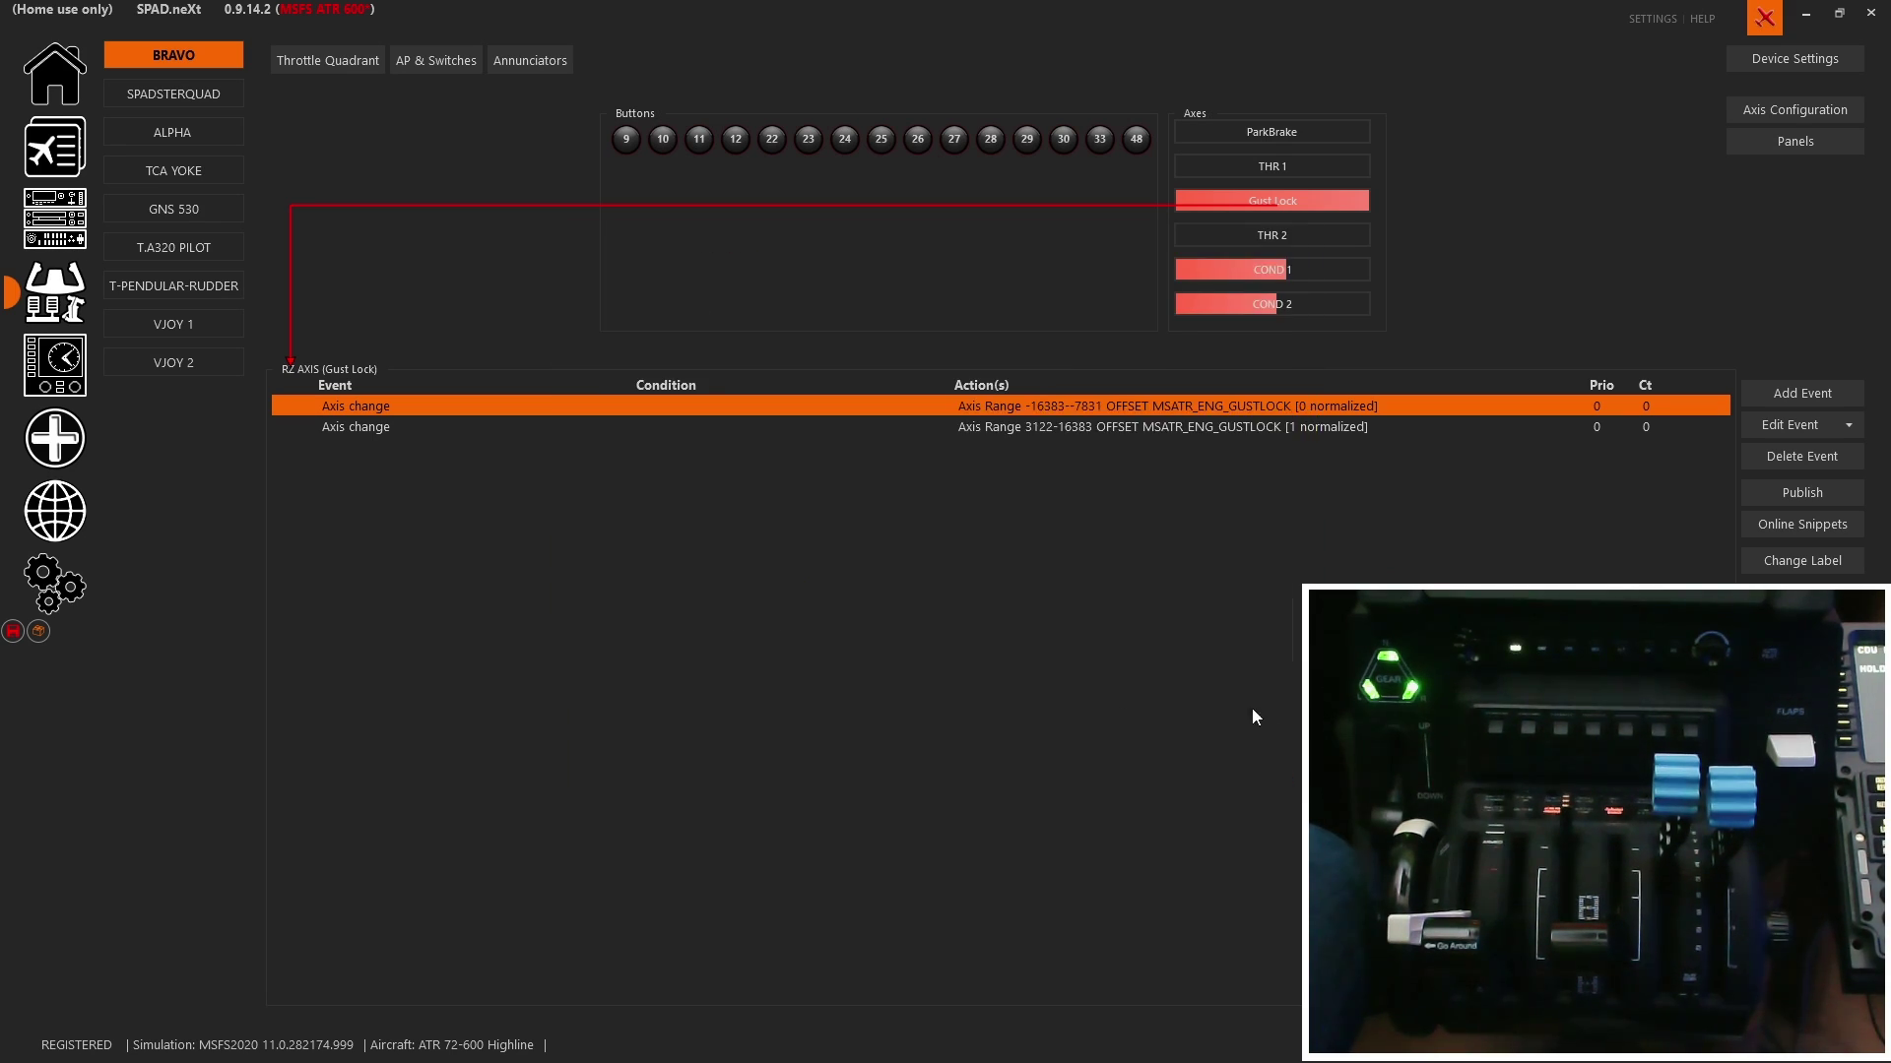
Inspect the axis configuration of the second Gust Lock event, which sets MSATR_ENG_GUSTLOCK to 1, without changing it.
{"action": "left_click", "coordinate": [997, 431]}
{"action": "double_click", "coordinate": [996, 432]}
{"action": "double_click", "coordinate": [935, 539]}
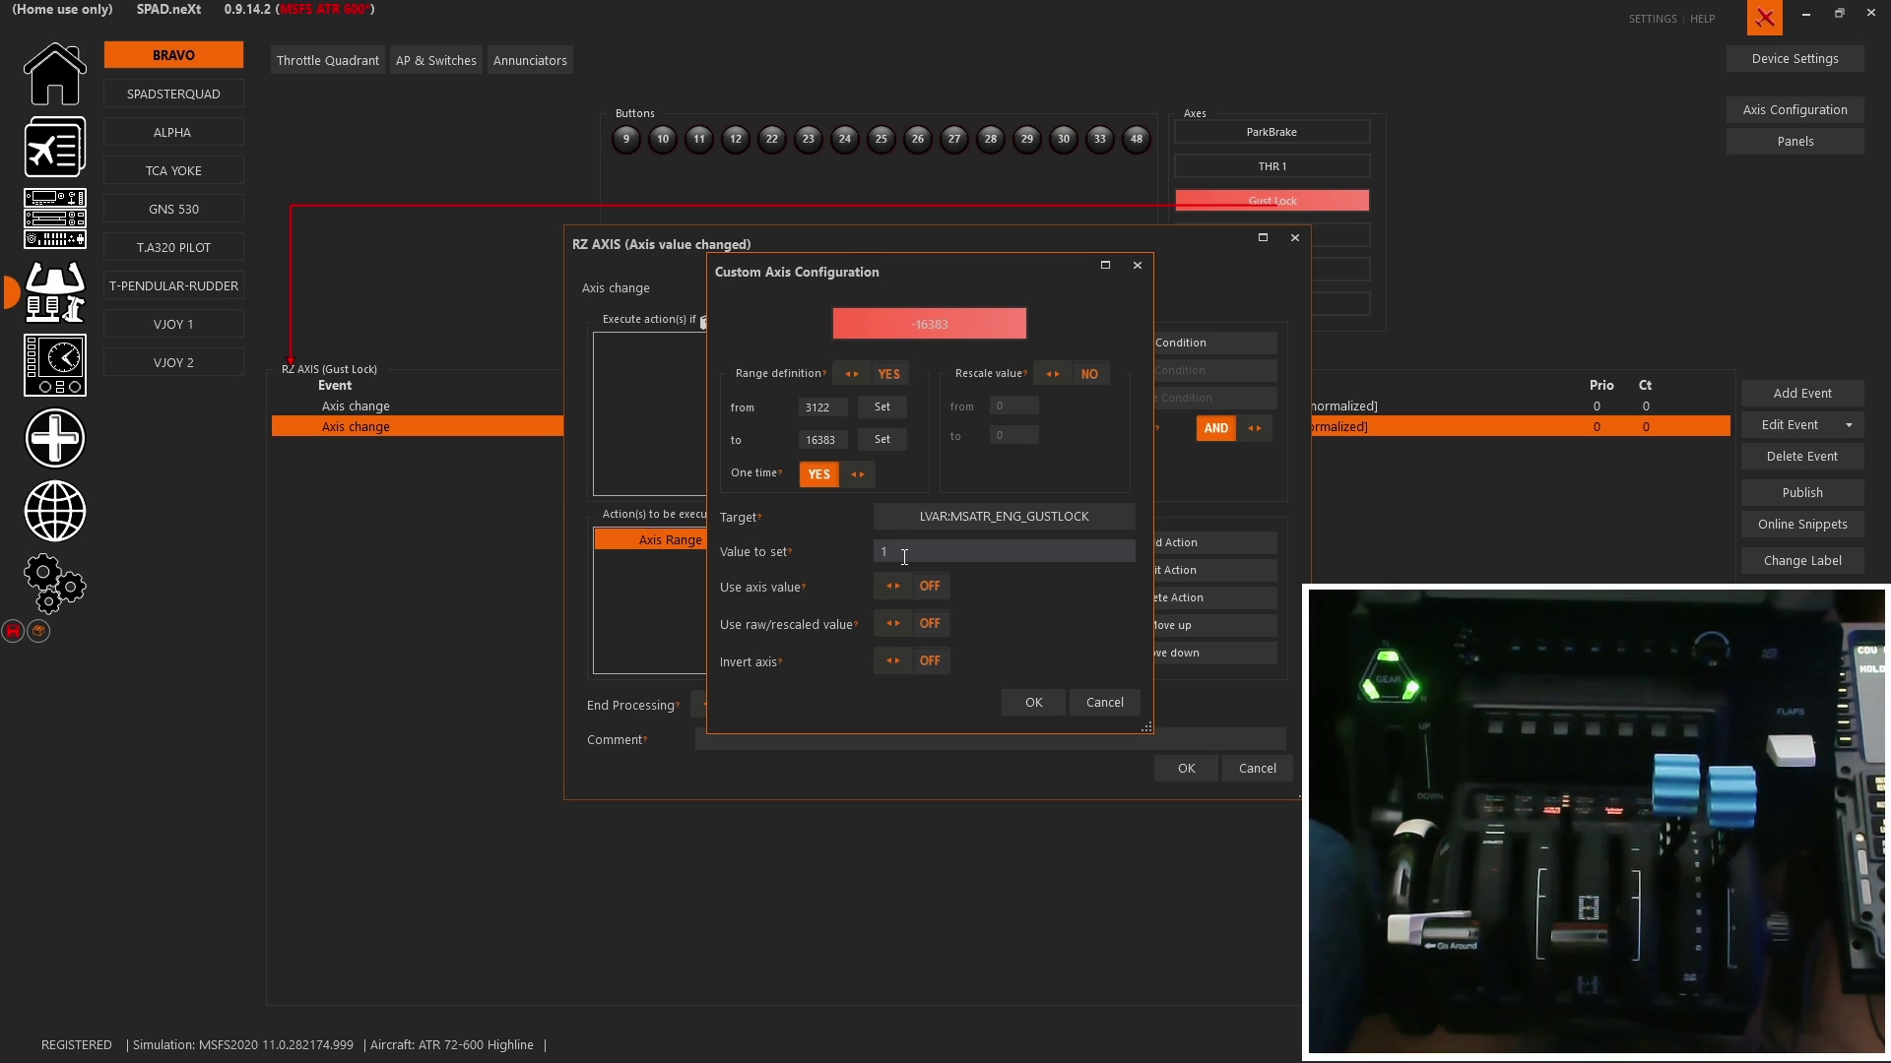
{"action": "left_click", "coordinate": [1115, 713]}
{"action": "left_click", "coordinate": [1263, 766]}
Inspect the range definition of the first COND 1 event, which sets MSATR_CONDITION1_POS to 1, without changing it.
{"action": "left_click", "coordinate": [1329, 272]}
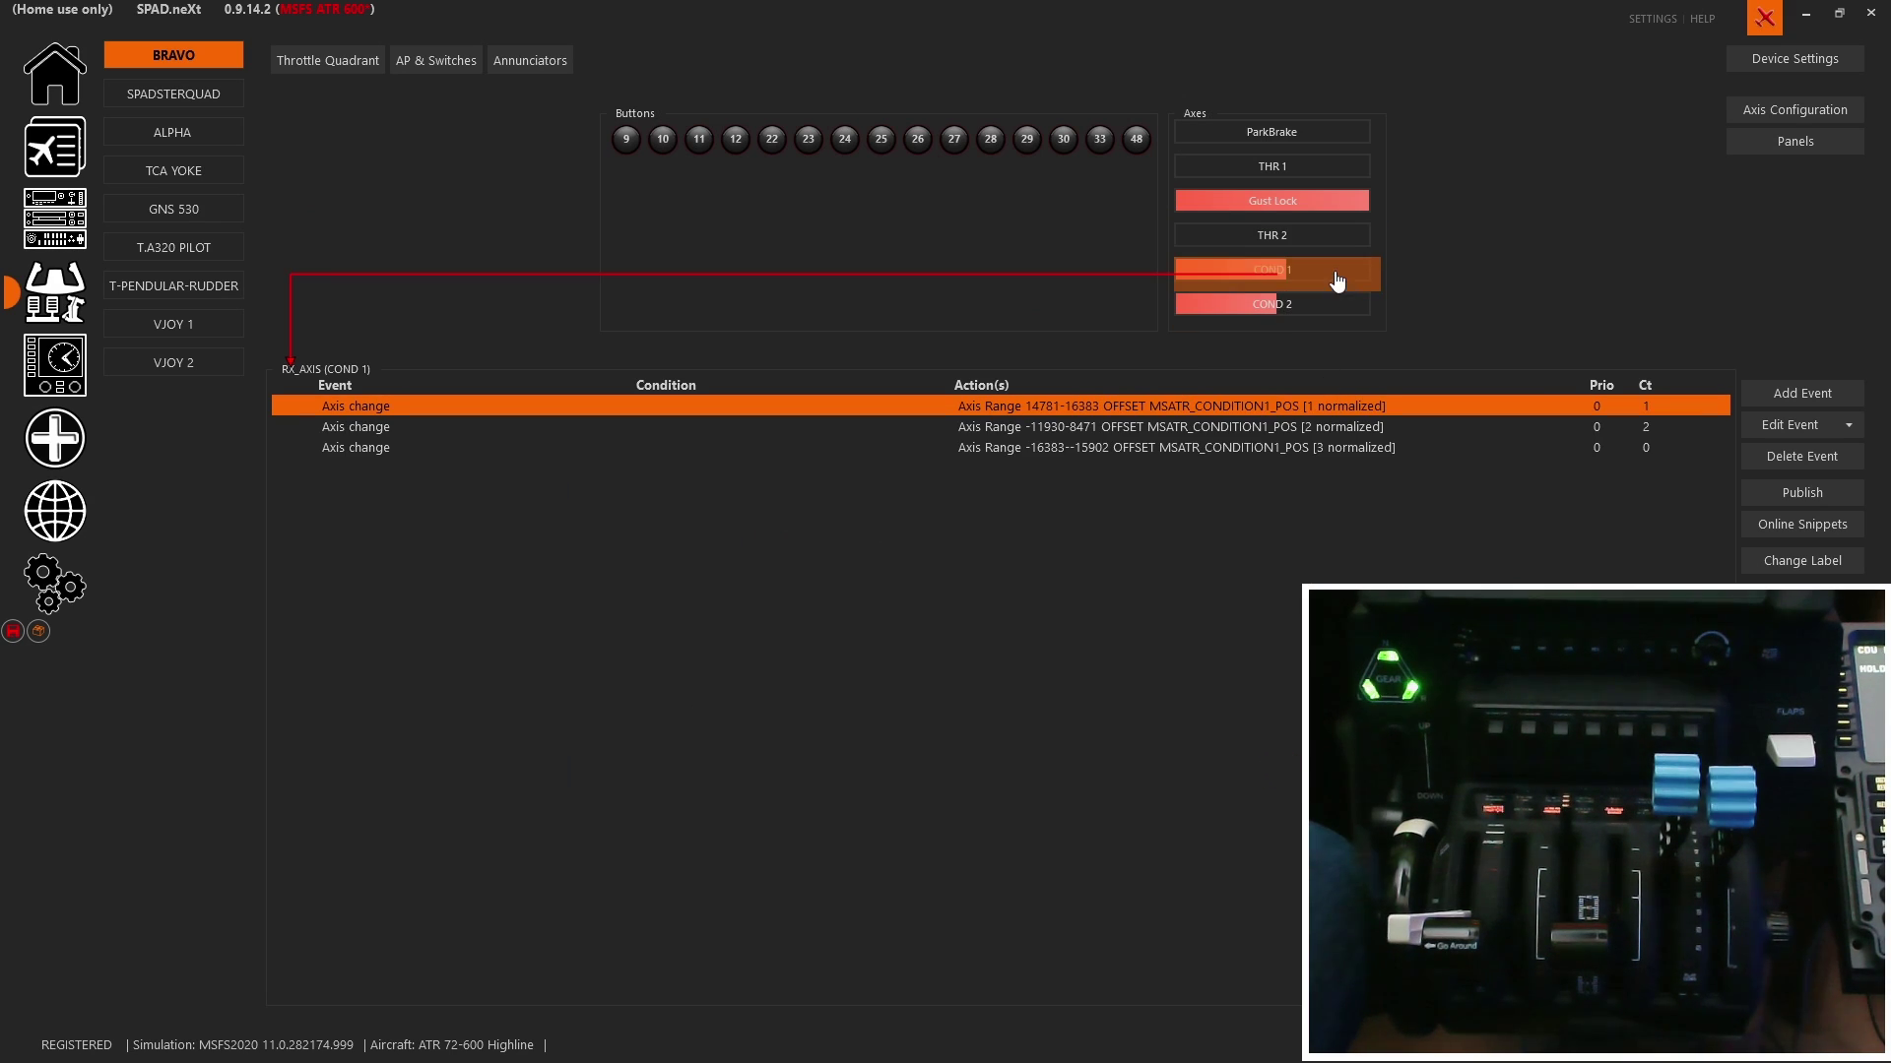
{"action": "double_click", "coordinate": [1173, 409]}
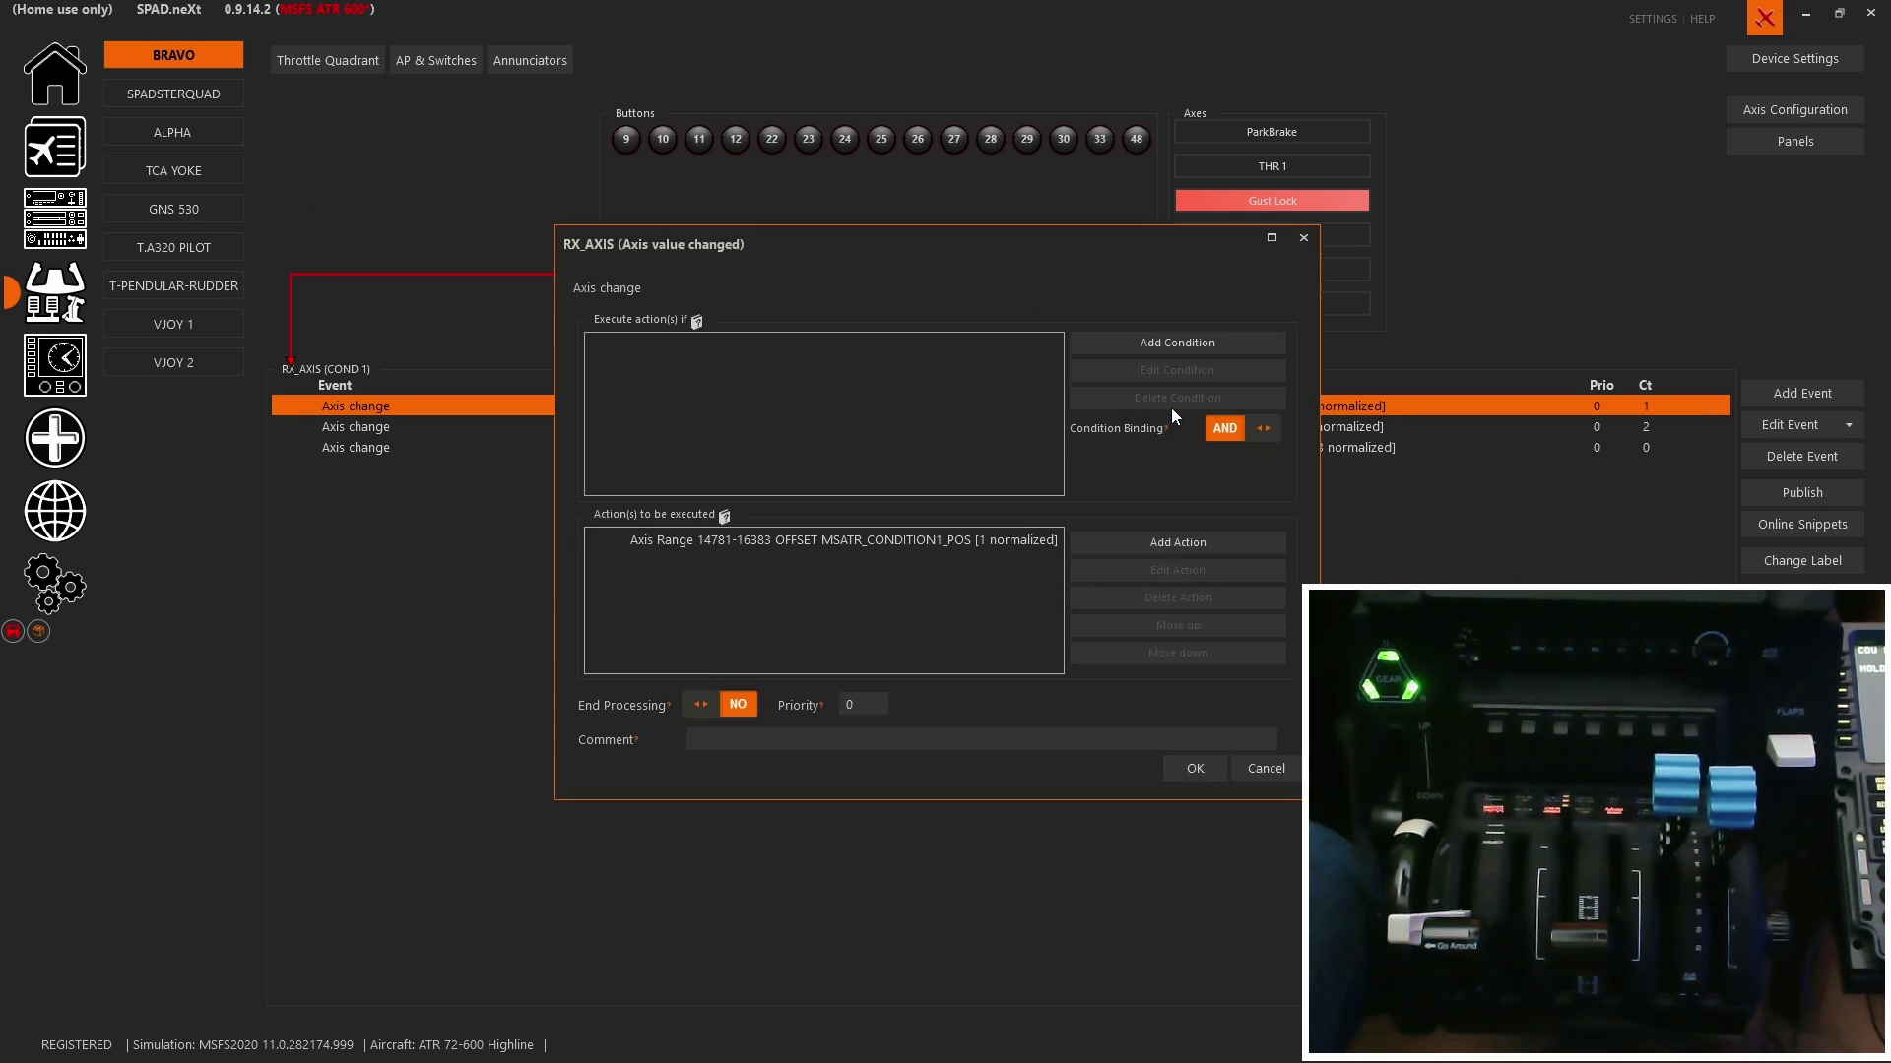
{"action": "left_click", "coordinate": [976, 536]}
{"action": "double_click", "coordinate": [978, 538]}
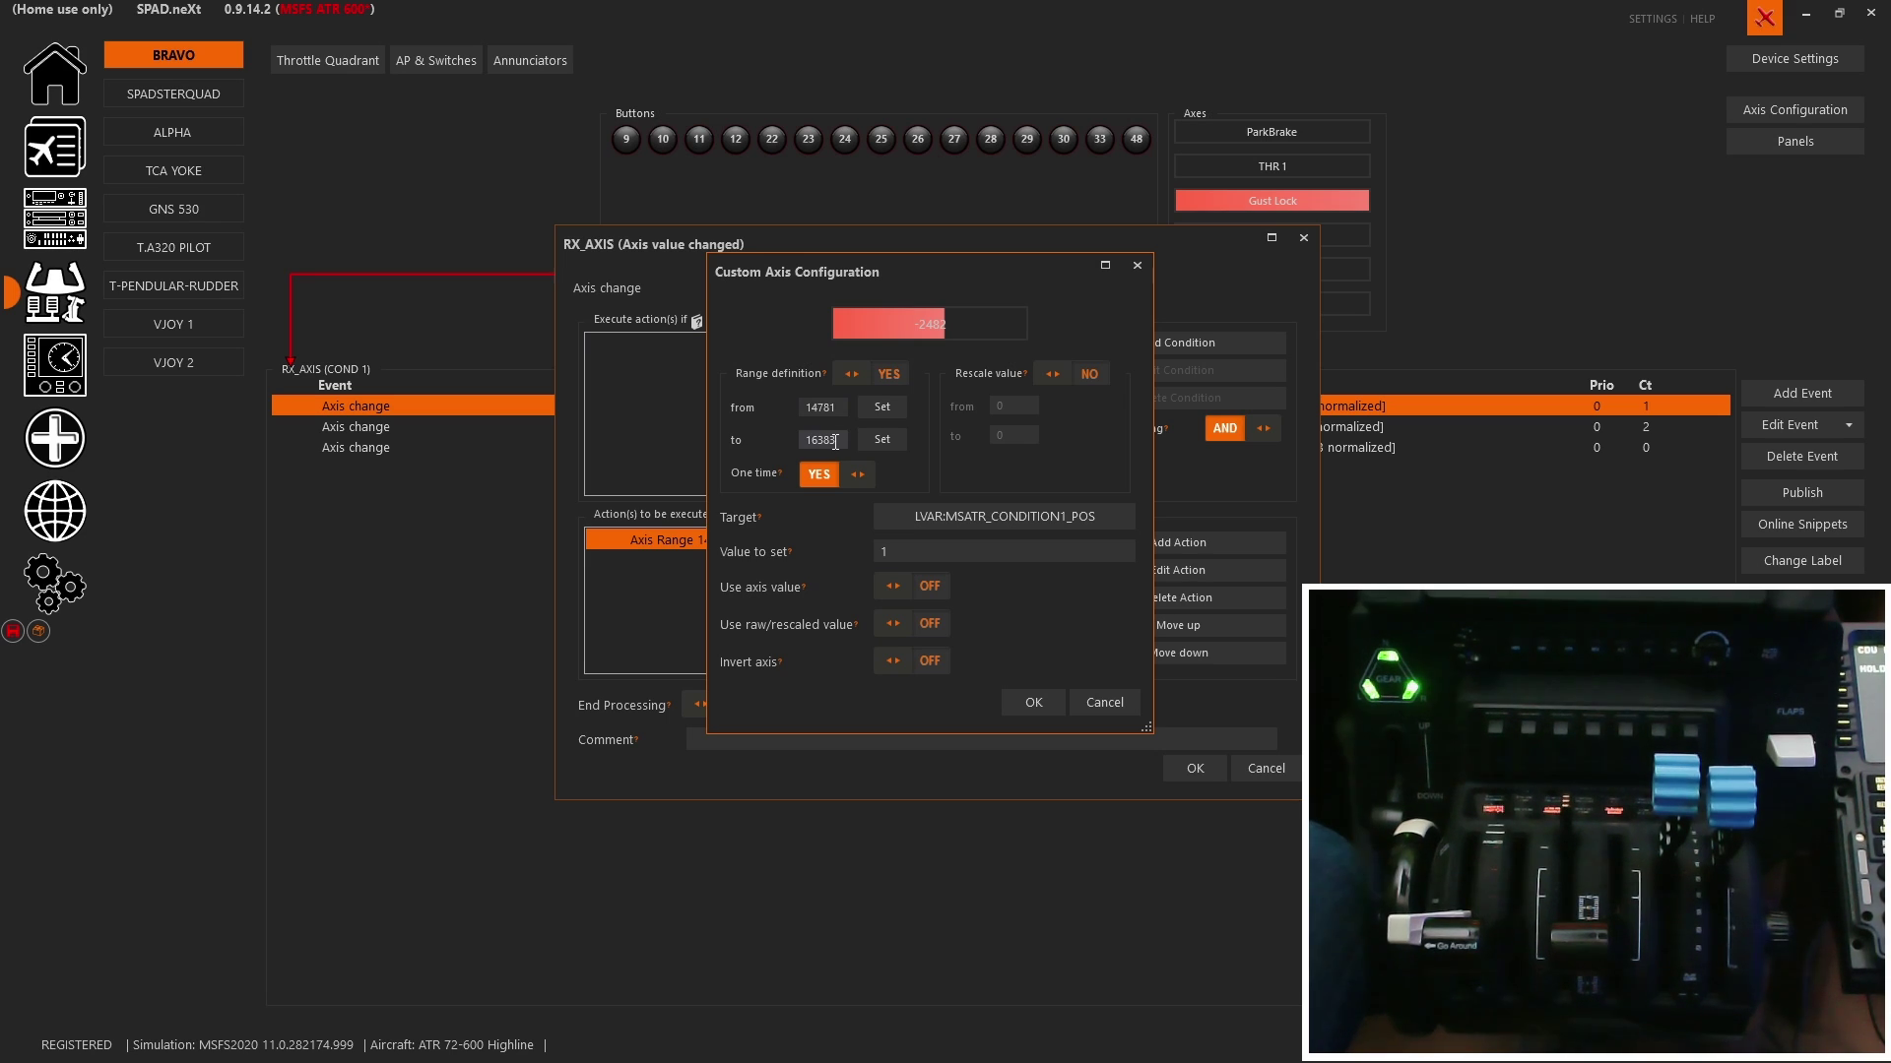
{"action": "left_click", "coordinate": [1123, 703]}
{"action": "left_click", "coordinate": [1256, 771]}
Inspect the second and third COND 1 events, which set MSATR_CONDITION1_POS to 2 and 3, without changing them.
{"action": "double_click", "coordinate": [1212, 431]}
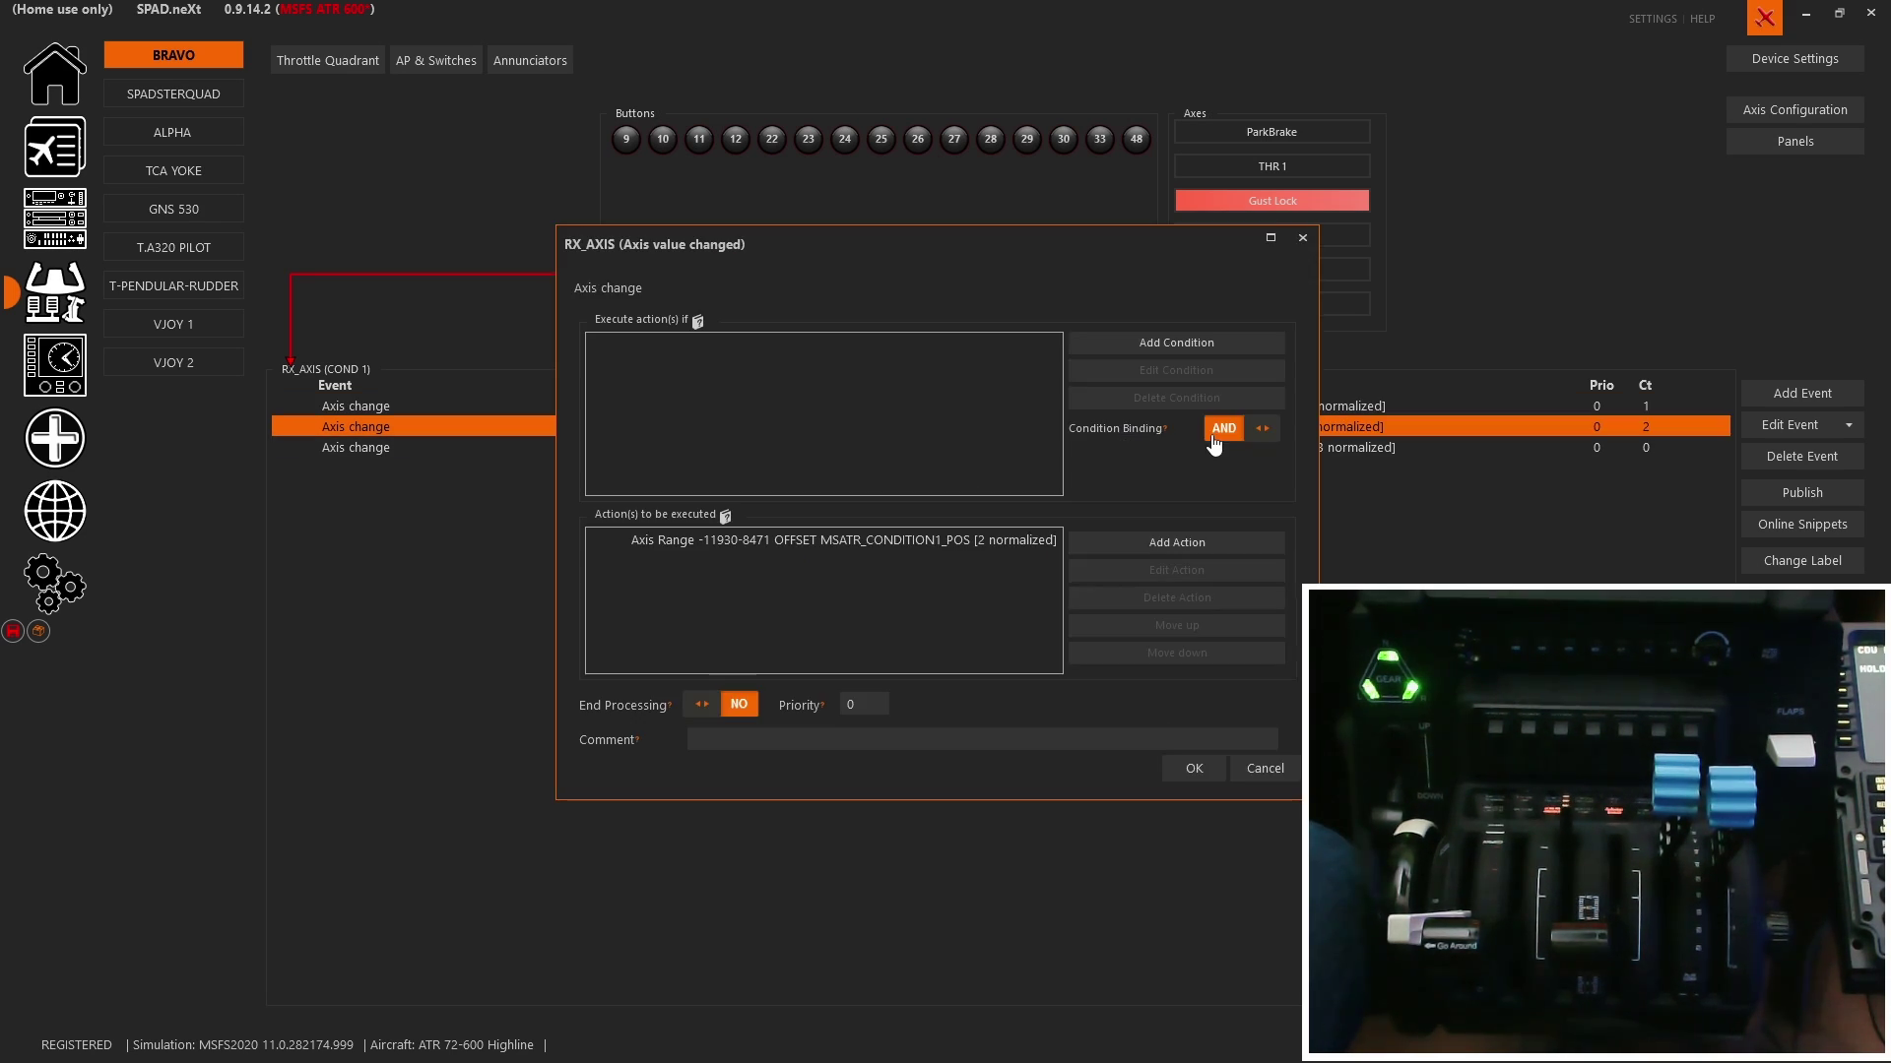
{"action": "left_click", "coordinate": [1260, 772]}
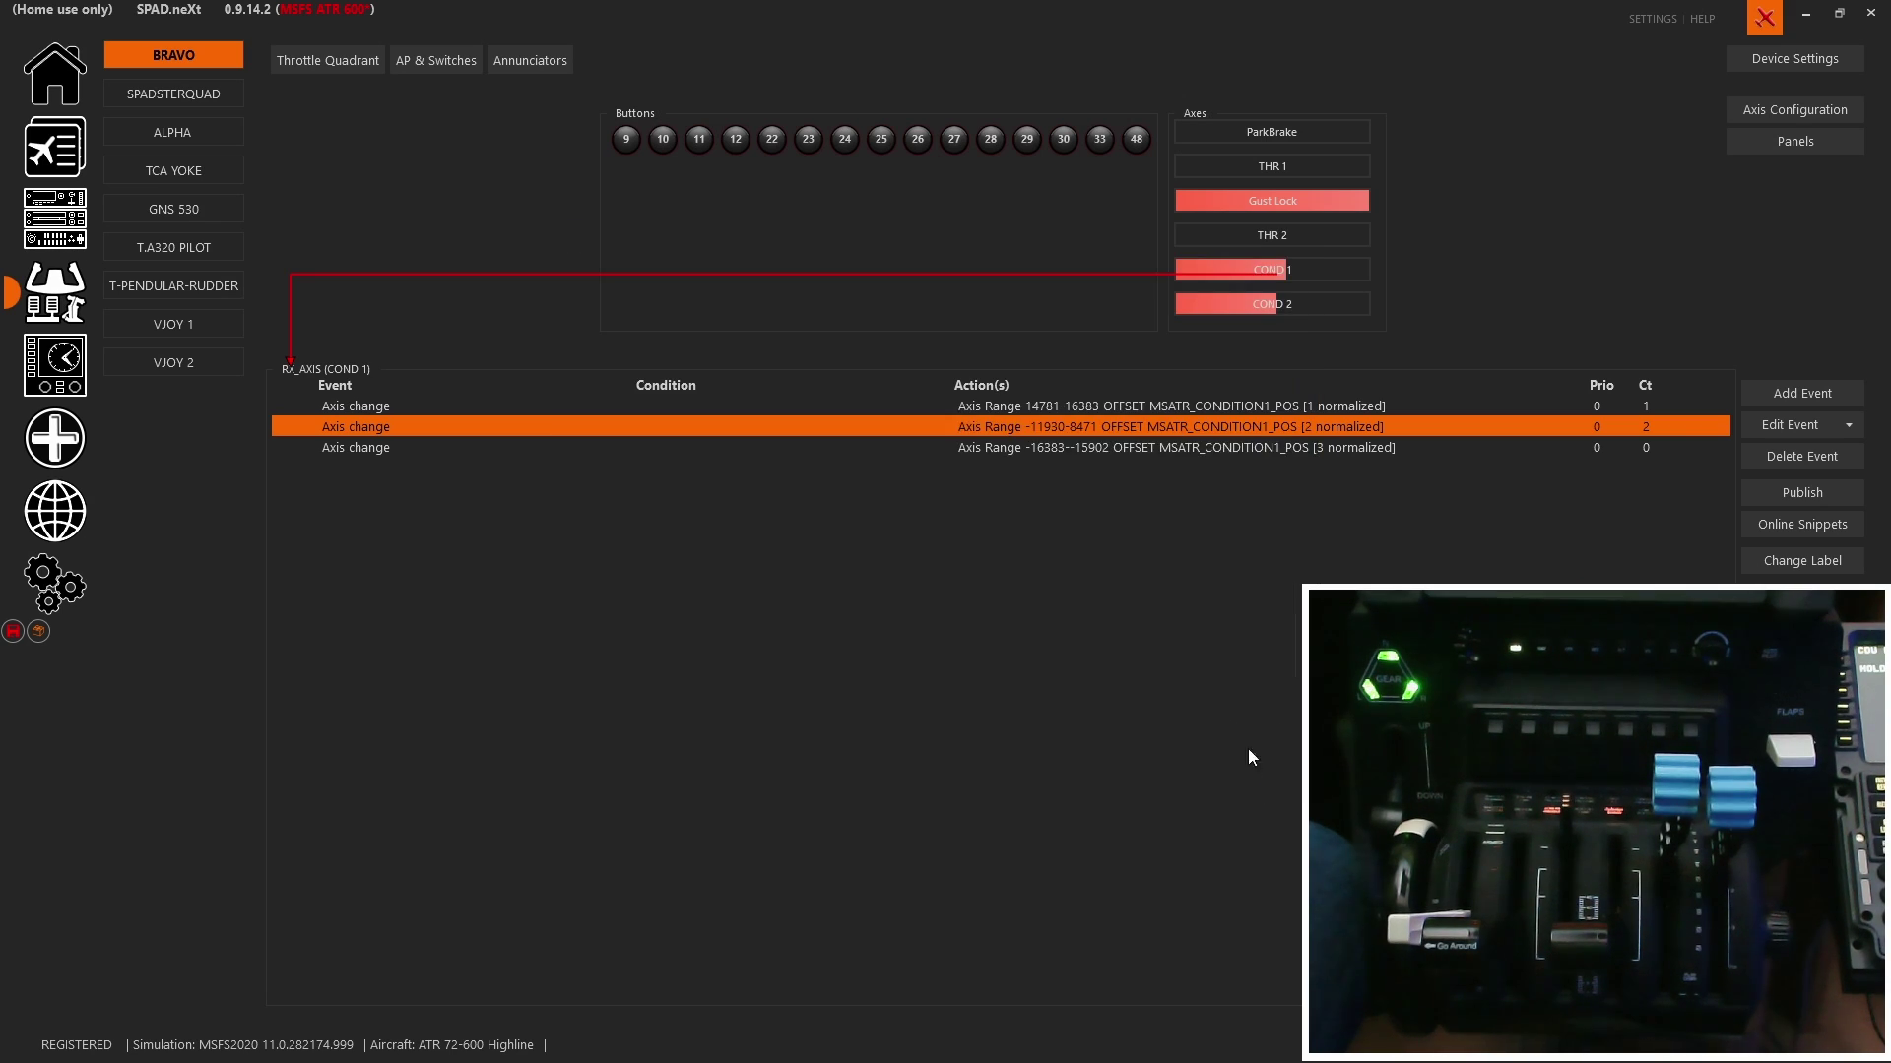
{"action": "double_click", "coordinate": [1224, 450]}
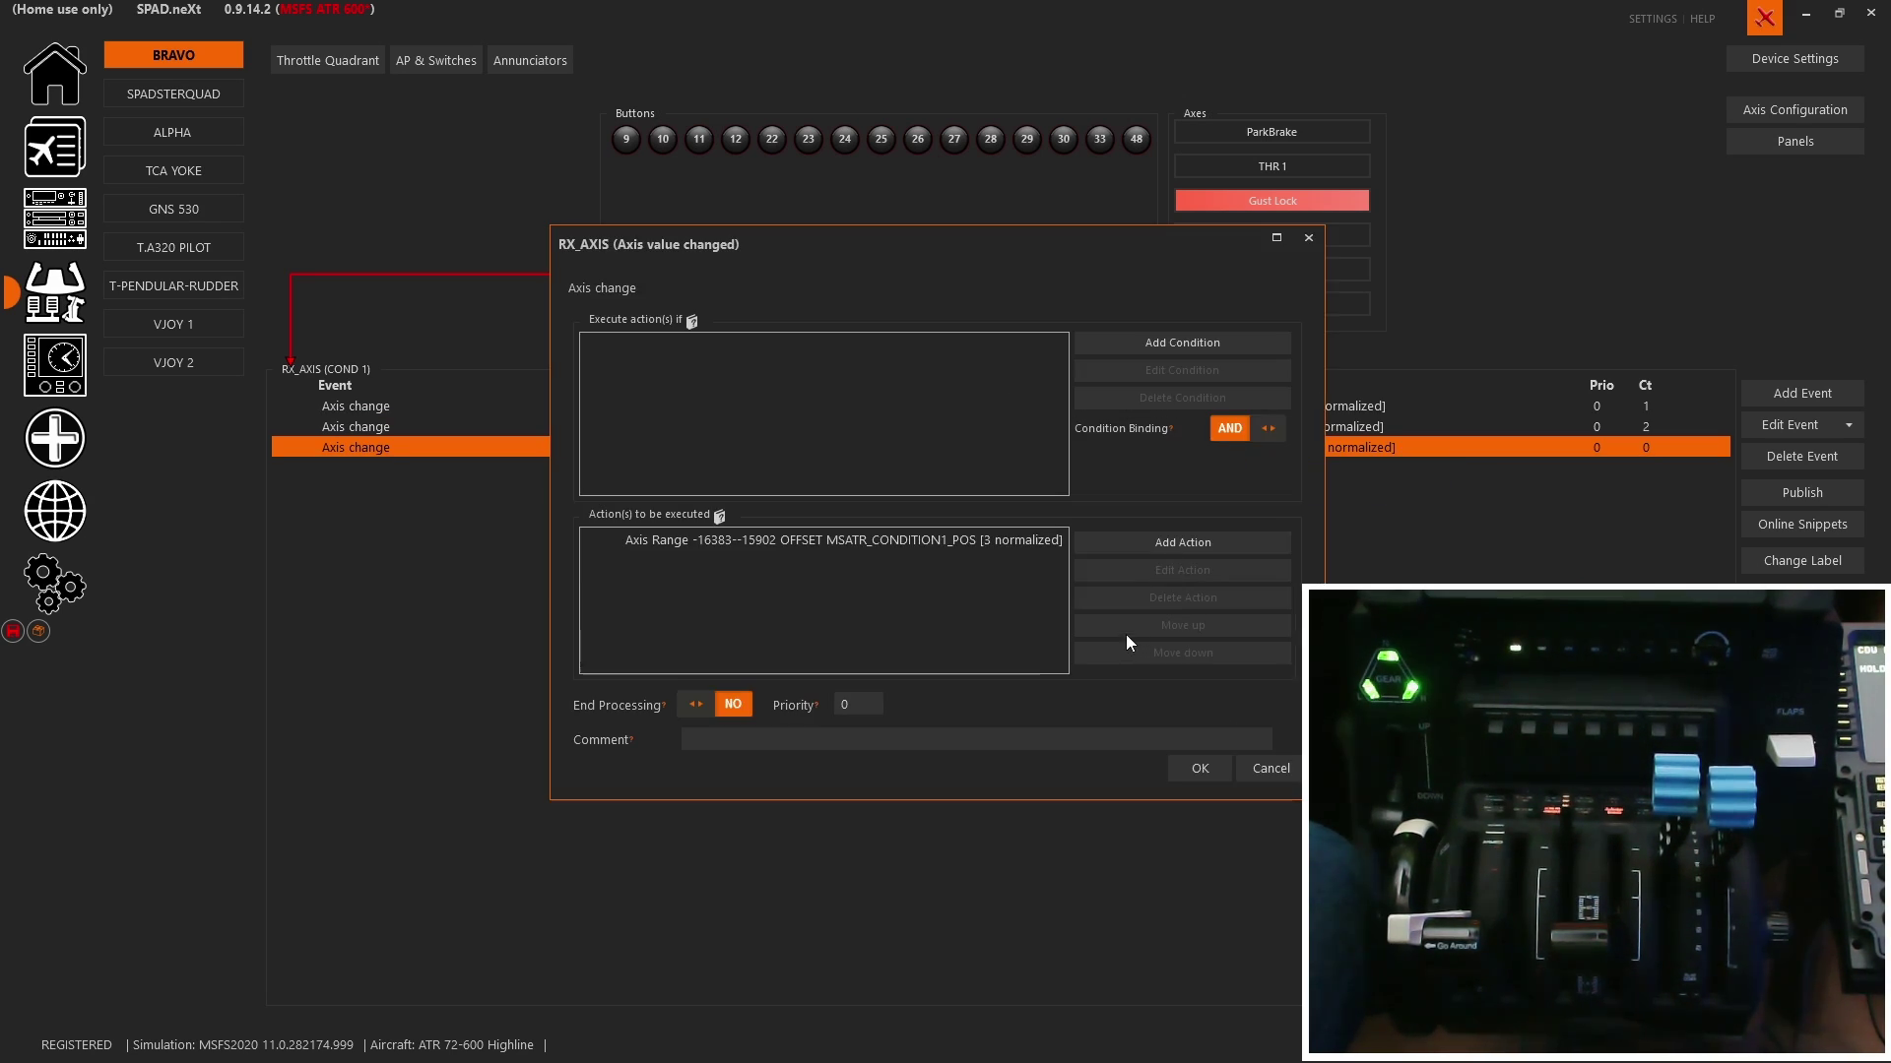
{"action": "double_click", "coordinate": [943, 544]}
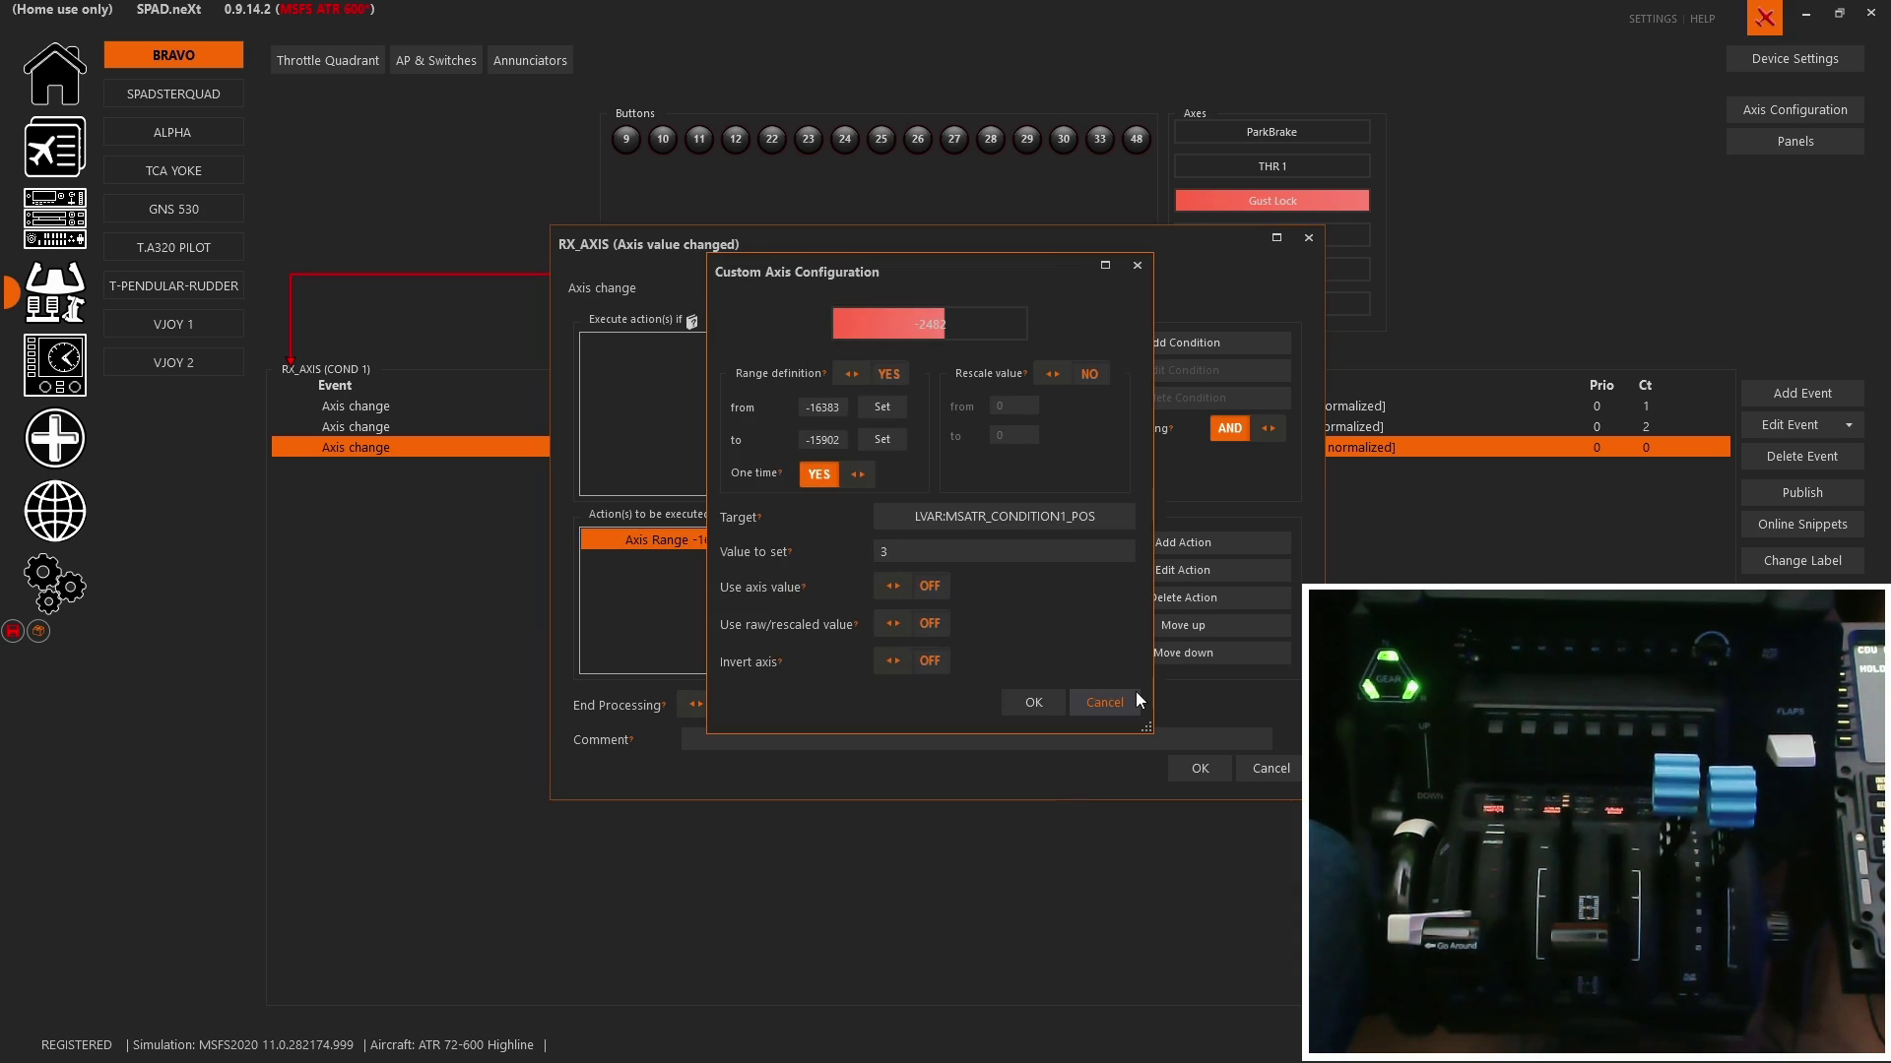
{"action": "left_click", "coordinate": [1087, 709]}
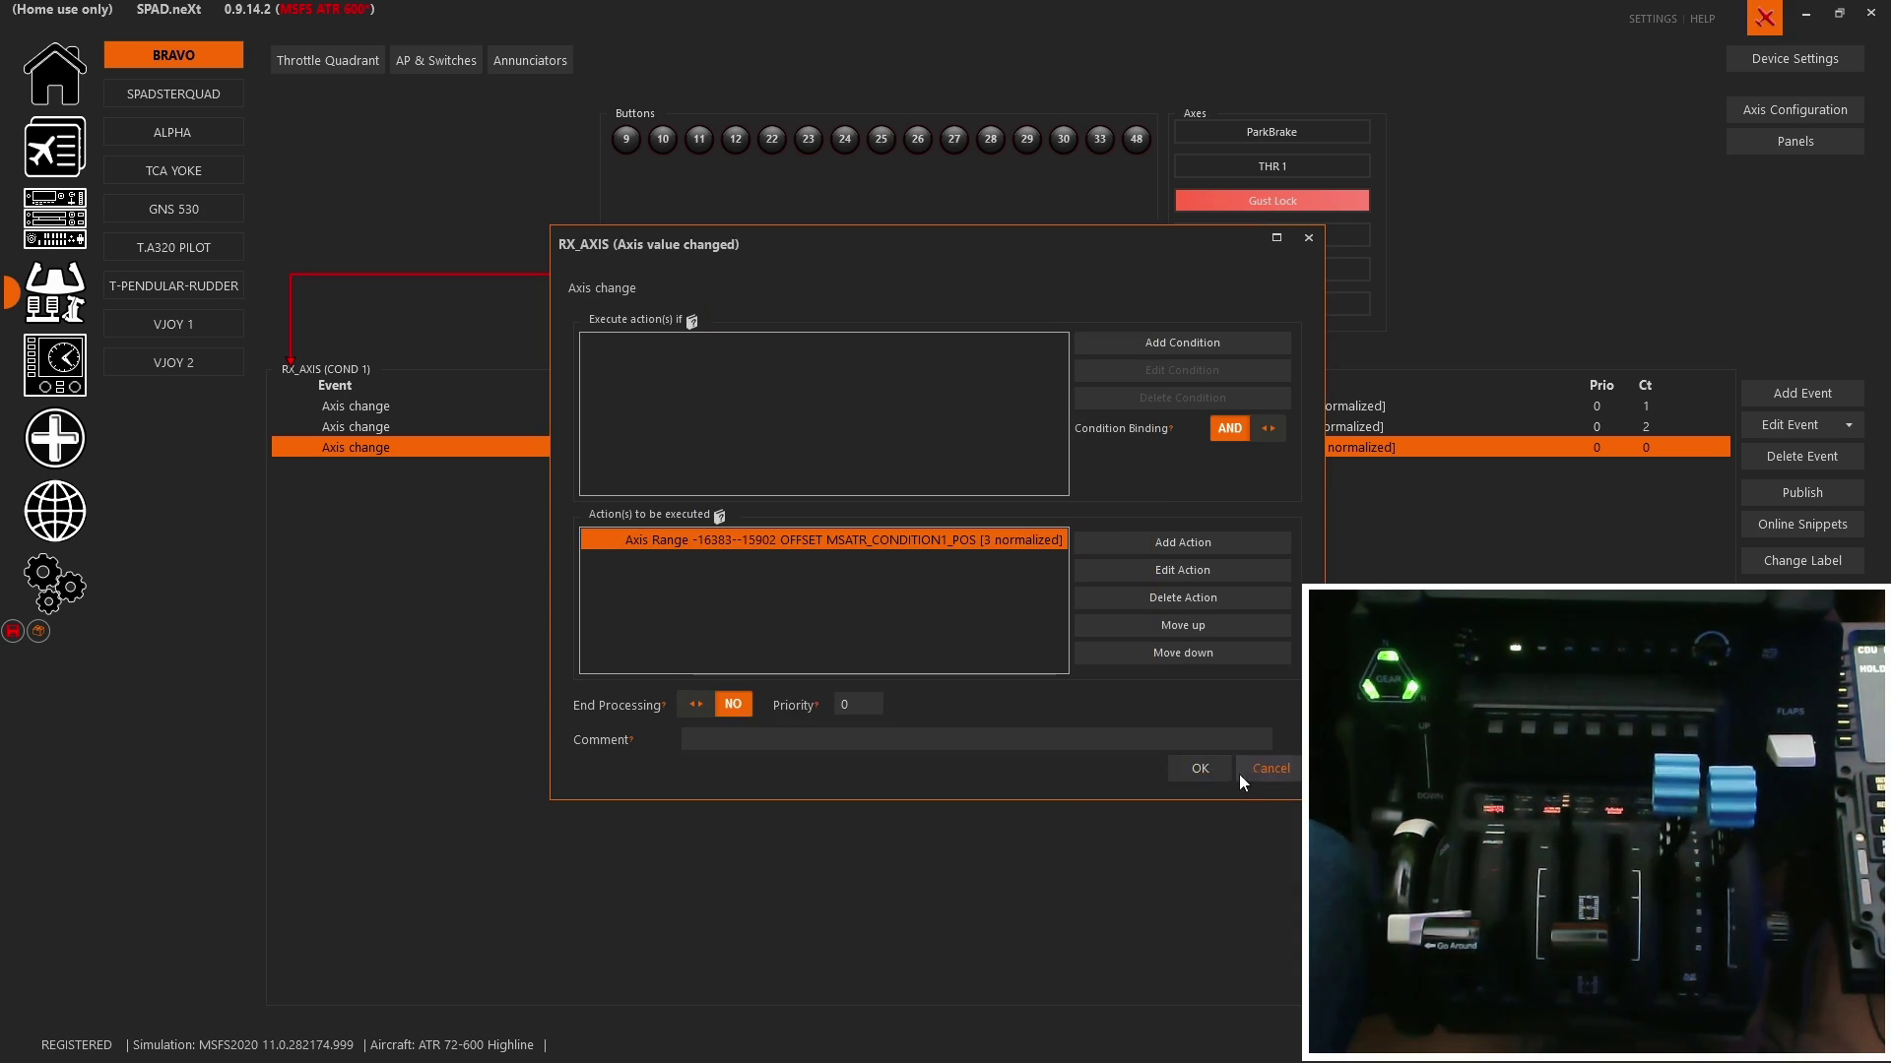
{"action": "left_click", "coordinate": [1247, 766]}
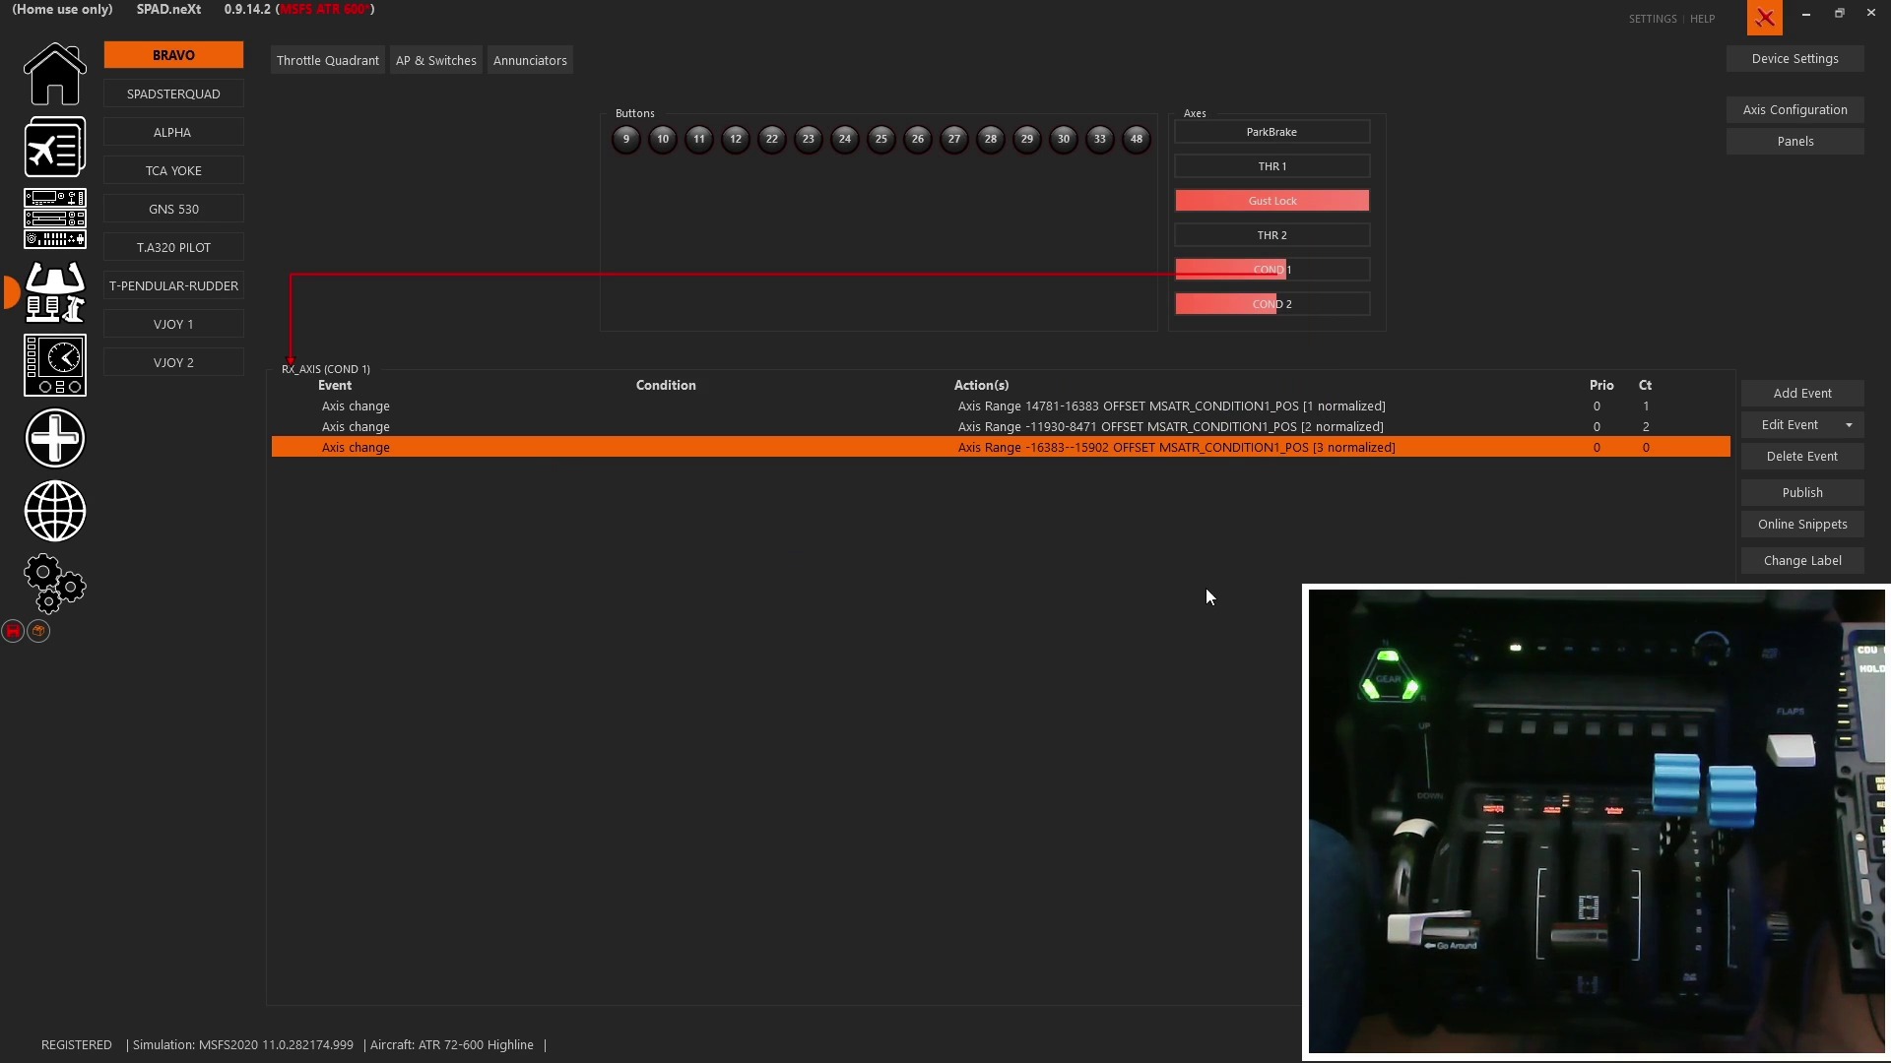
Review the events assigned to button 33 and to the THR 2 and THR 1 axes.
{"action": "left_click", "coordinate": [1102, 144]}
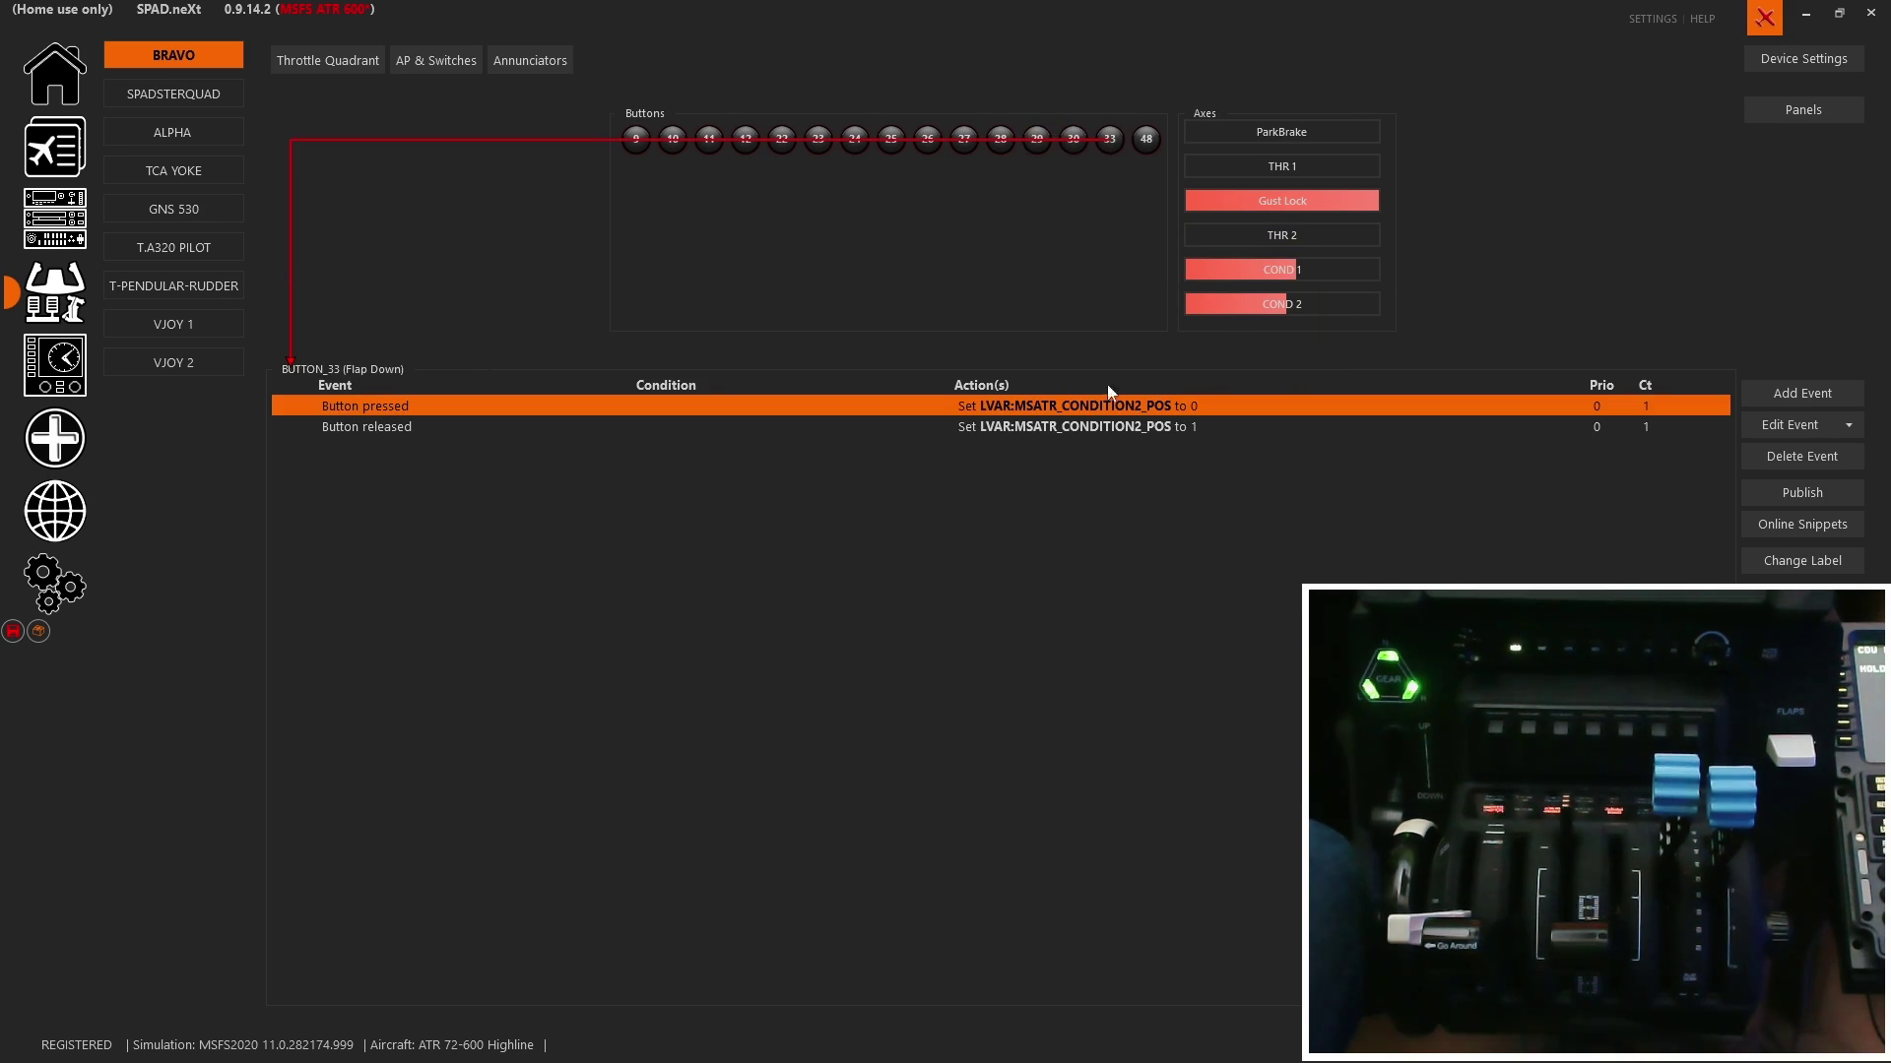
{"action": "left_click", "coordinate": [1300, 234]}
{"action": "left_click", "coordinate": [1307, 167]}
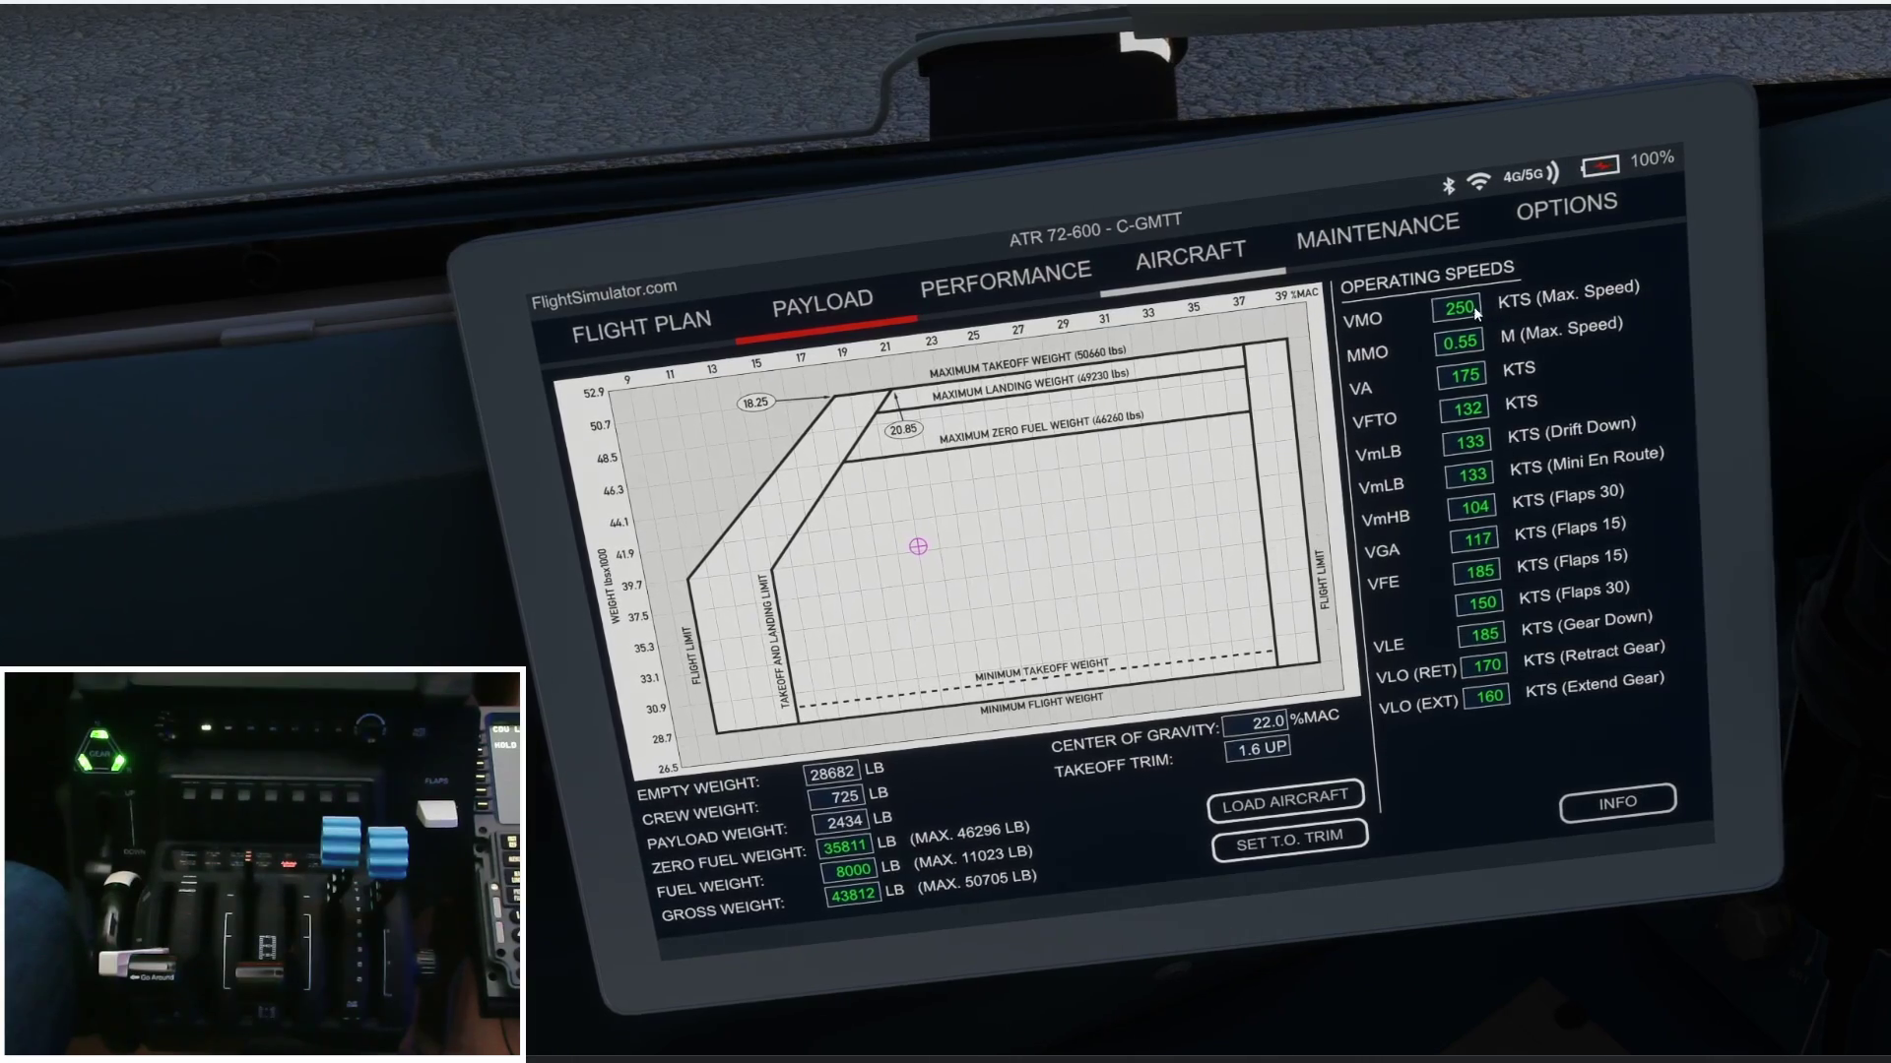
Open the throttle calibration from the options of the ATR 72-600's cockpit tablet in the flight simulator.
{"action": "left_click", "coordinate": [1556, 212]}
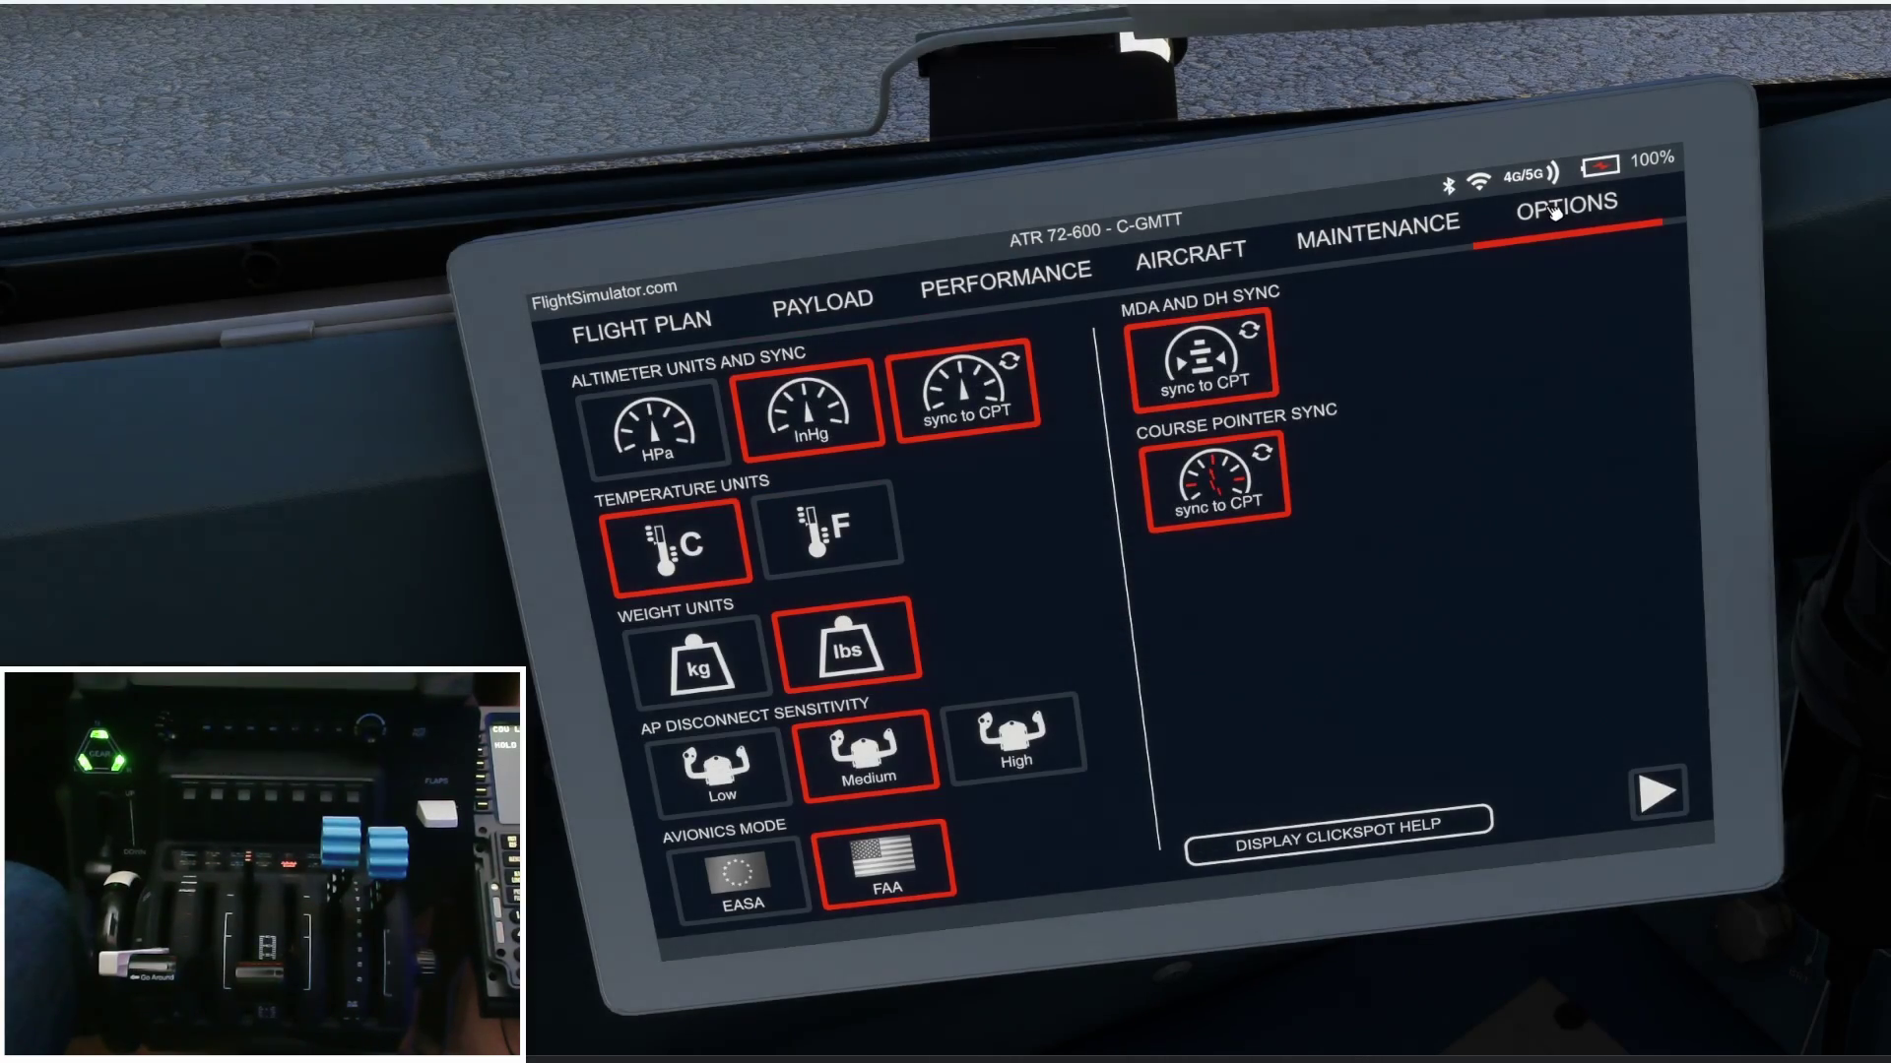
{"action": "left_click", "coordinate": [1658, 788]}
{"action": "left_click", "coordinate": [1589, 328]}
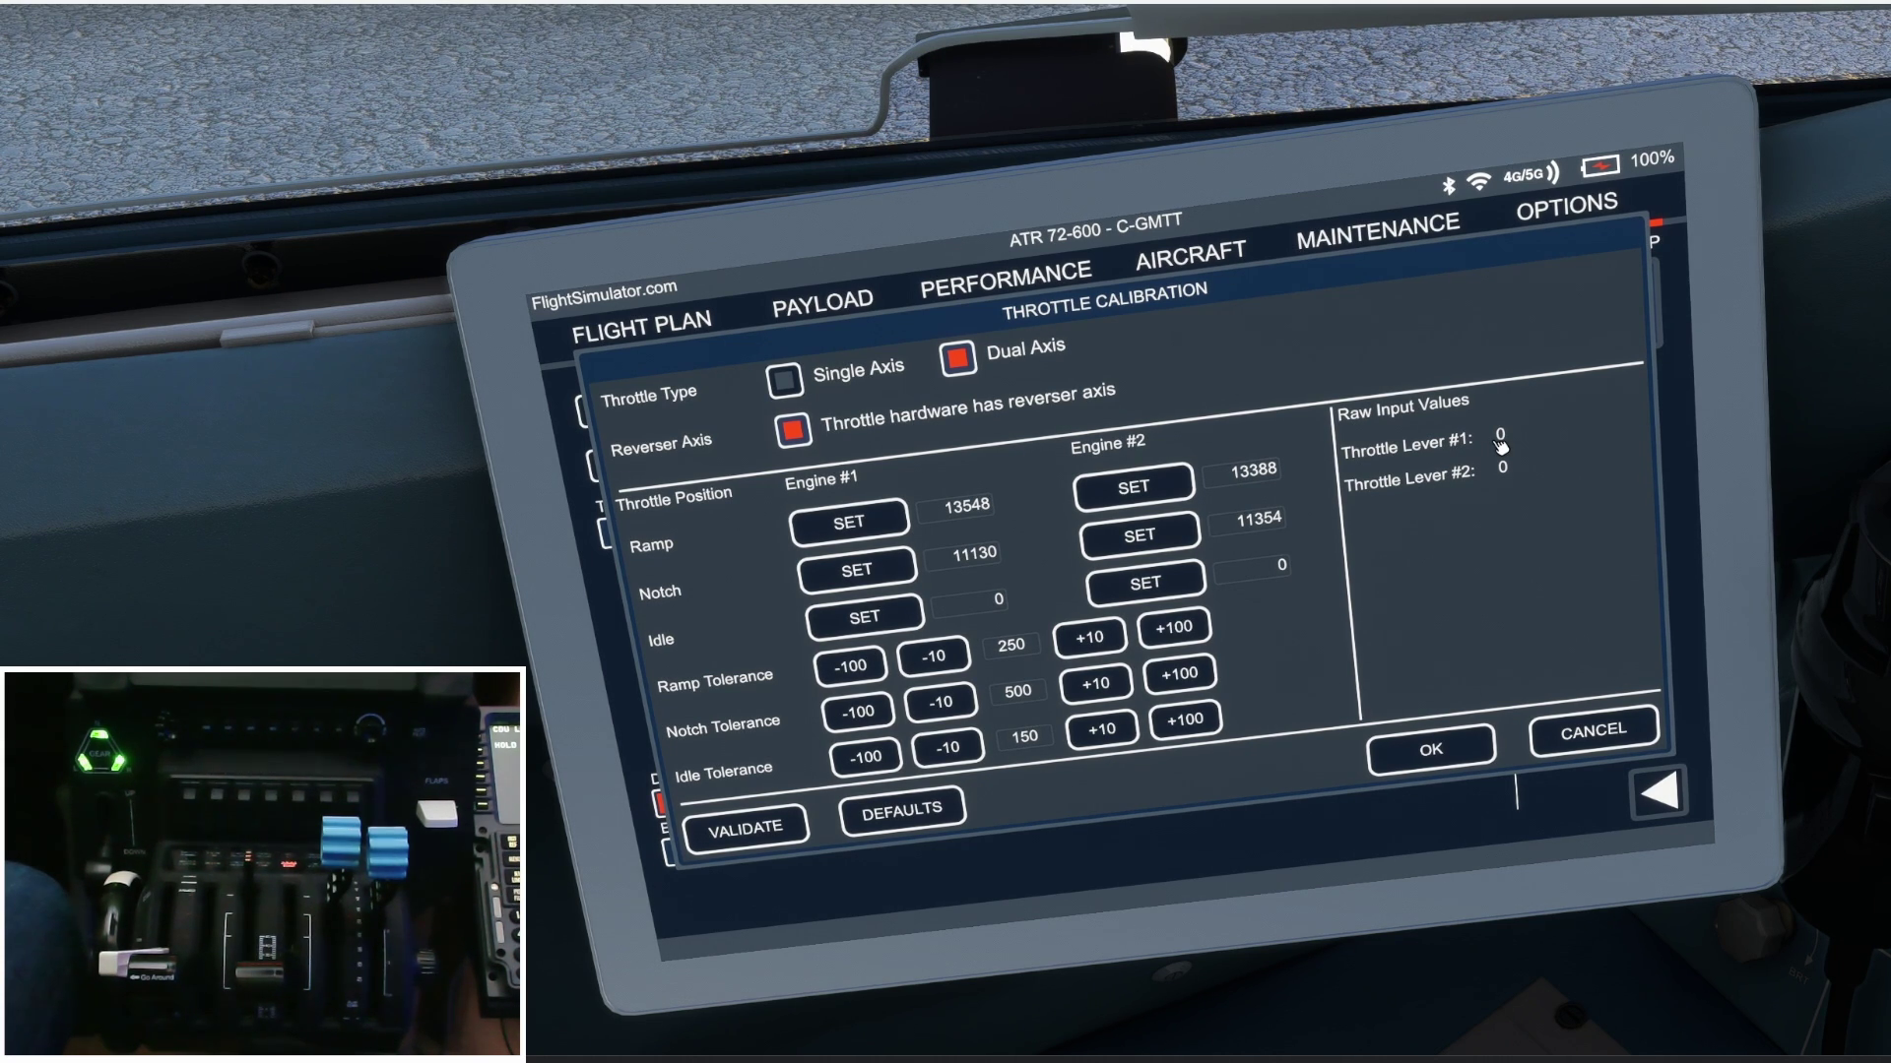
Validate the throttle calibration, dismiss the validation result and accept the calibration settings.
{"action": "left_click", "coordinate": [917, 623]}
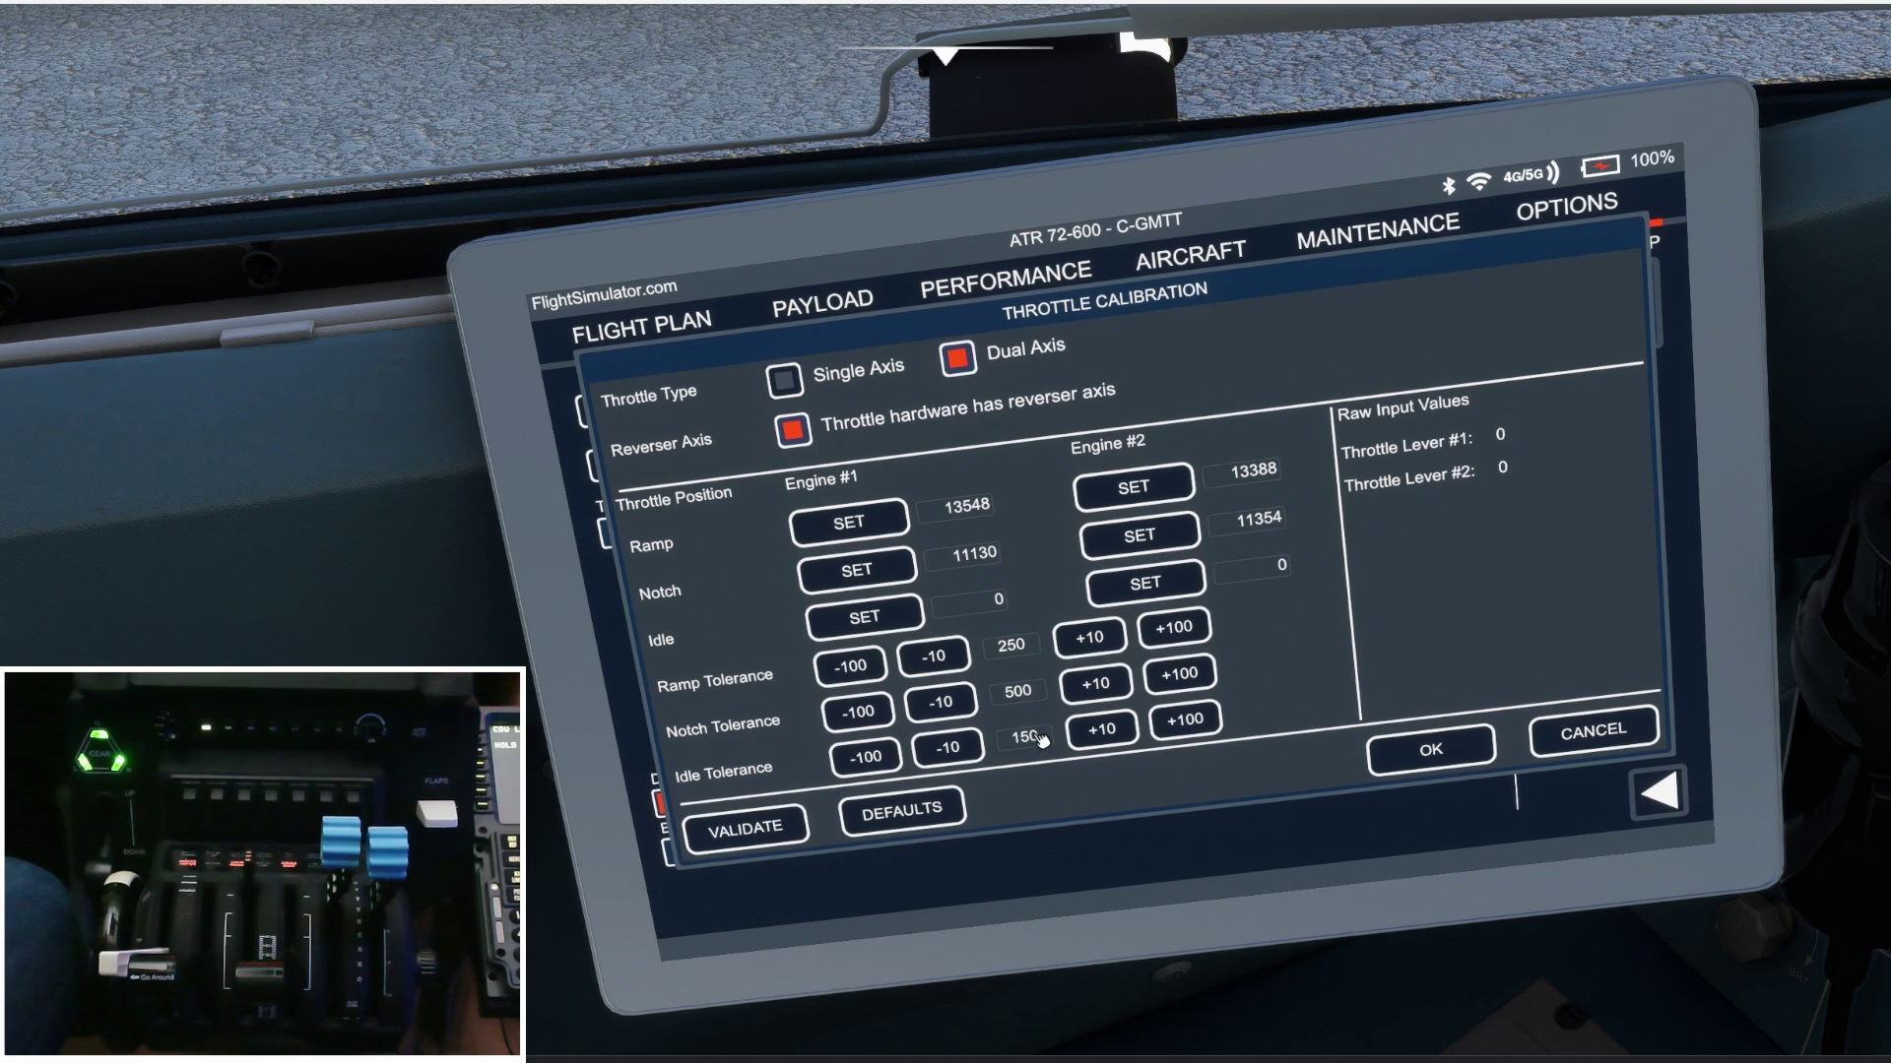
{"action": "left_click", "coordinate": [795, 821]}
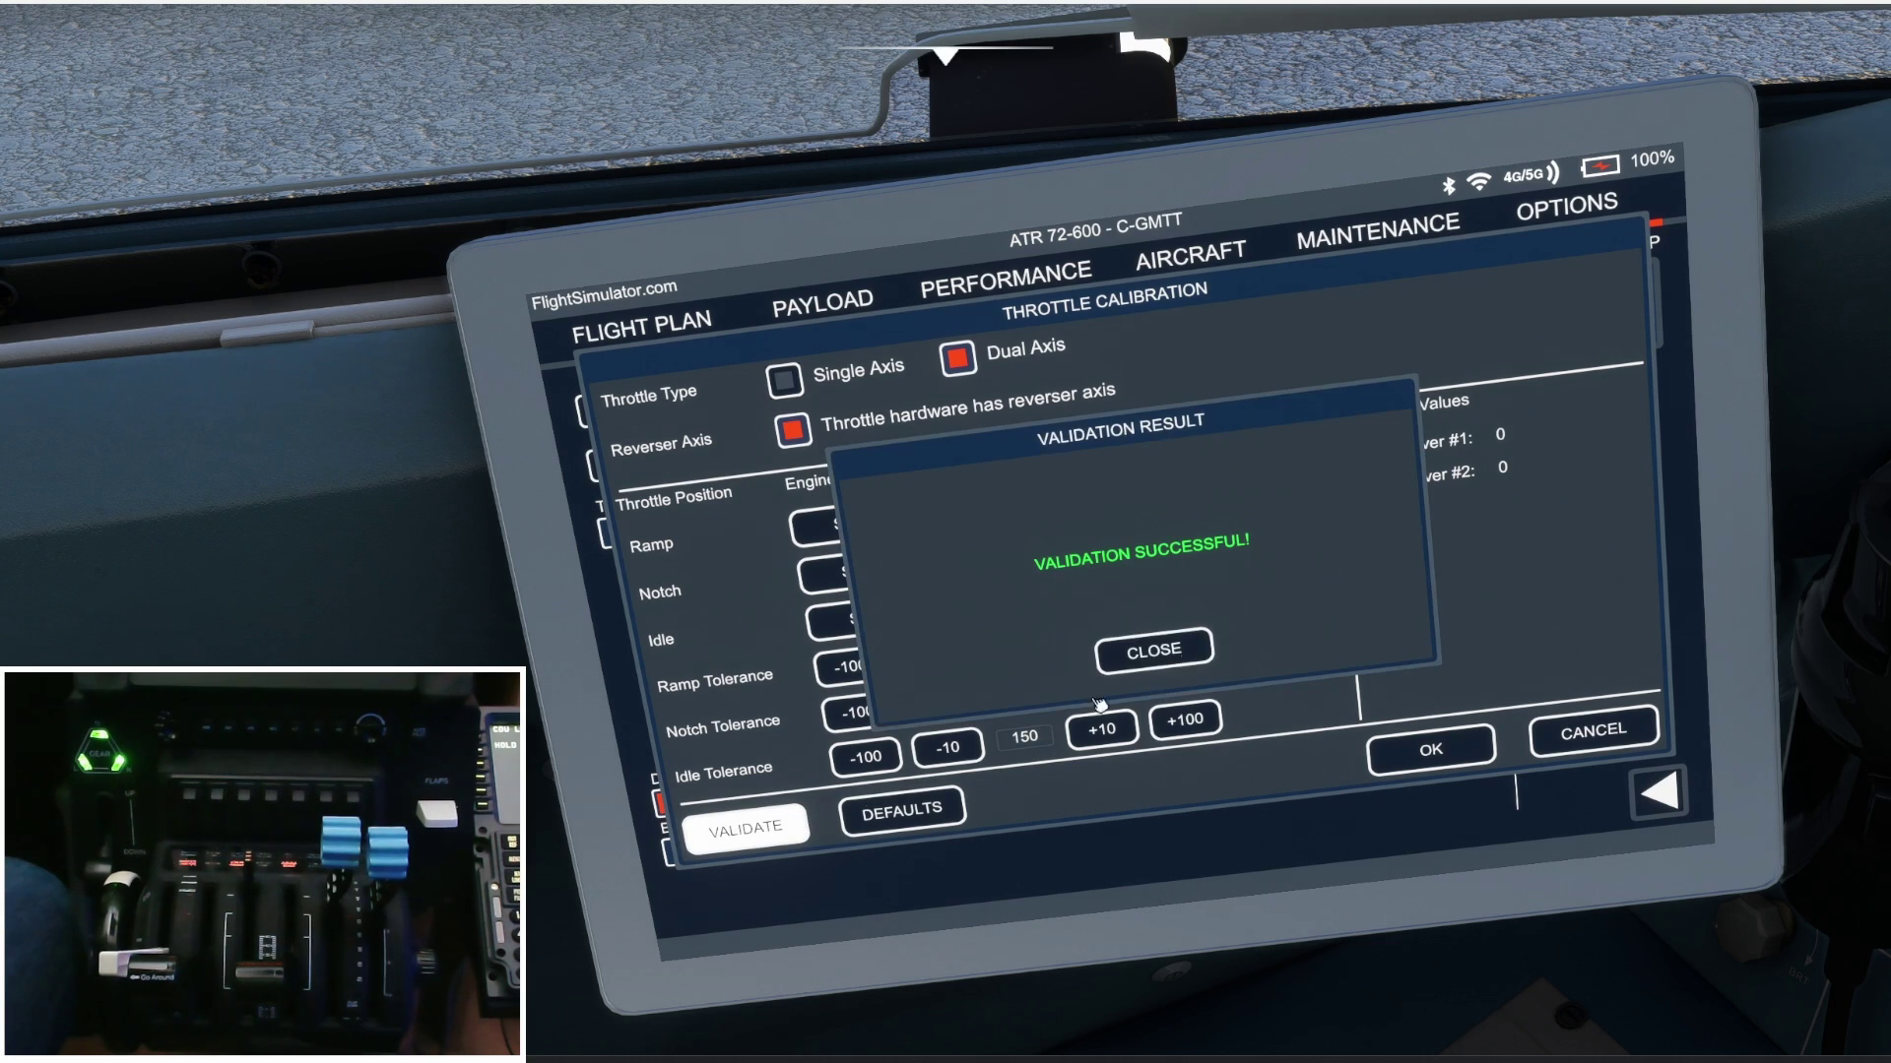
{"action": "left_click", "coordinate": [1181, 650]}
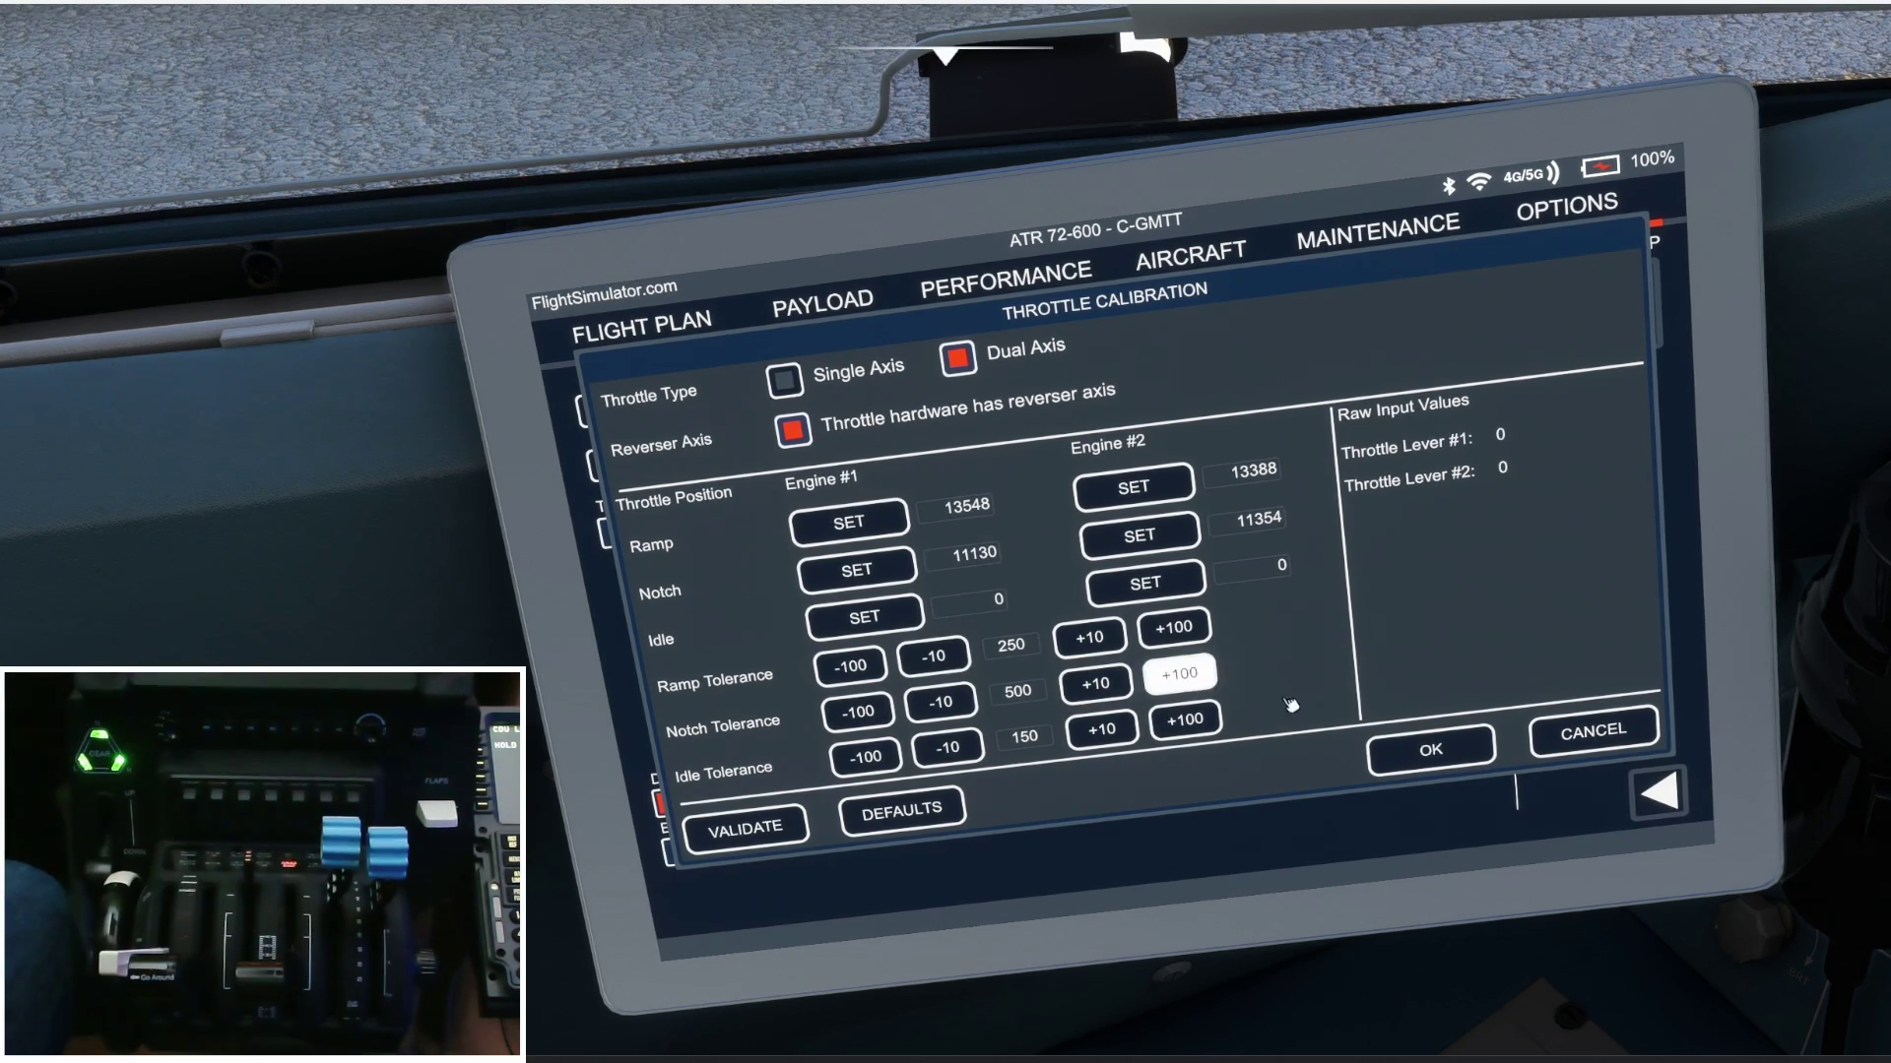
{"action": "left_click", "coordinate": [1421, 751]}
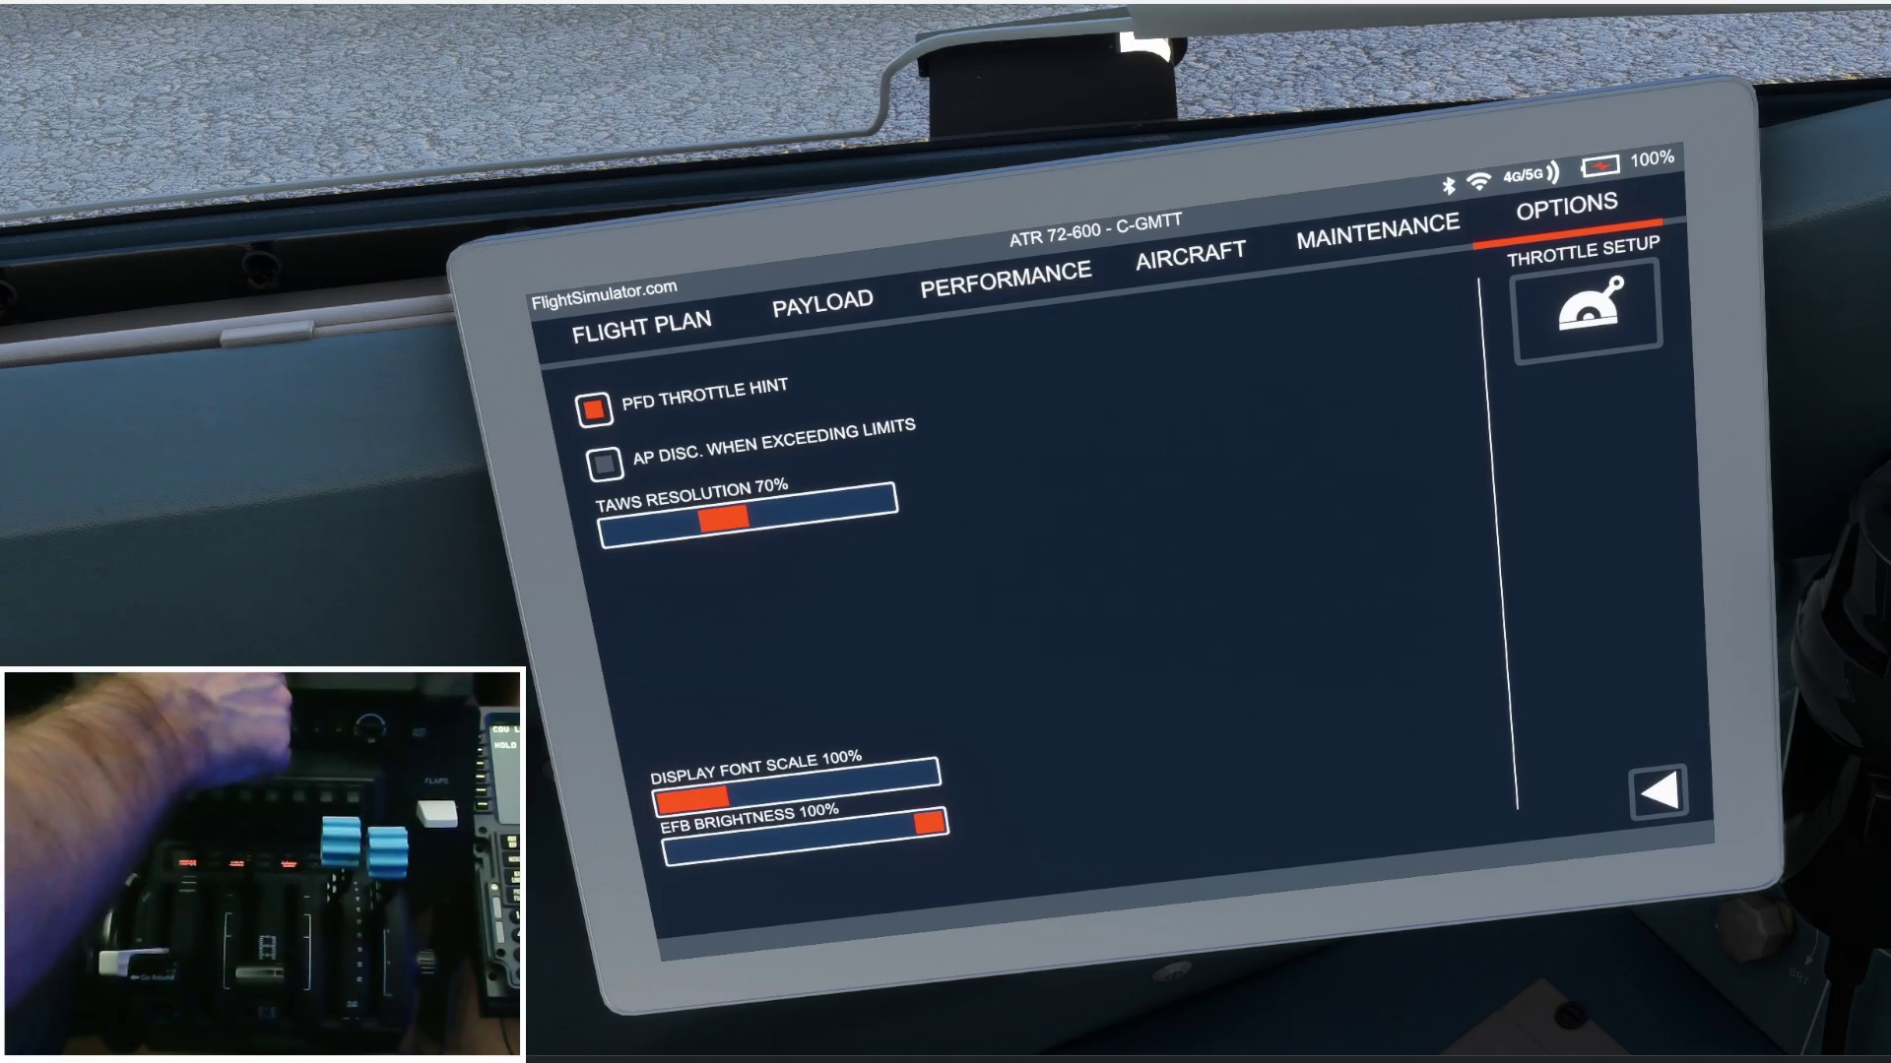
Switch to SPAD.neXt and review the Bravo mode knob's ALT position event and its speech action, accepting the existing settings.
{"action": "key", "text": "alt+1"}
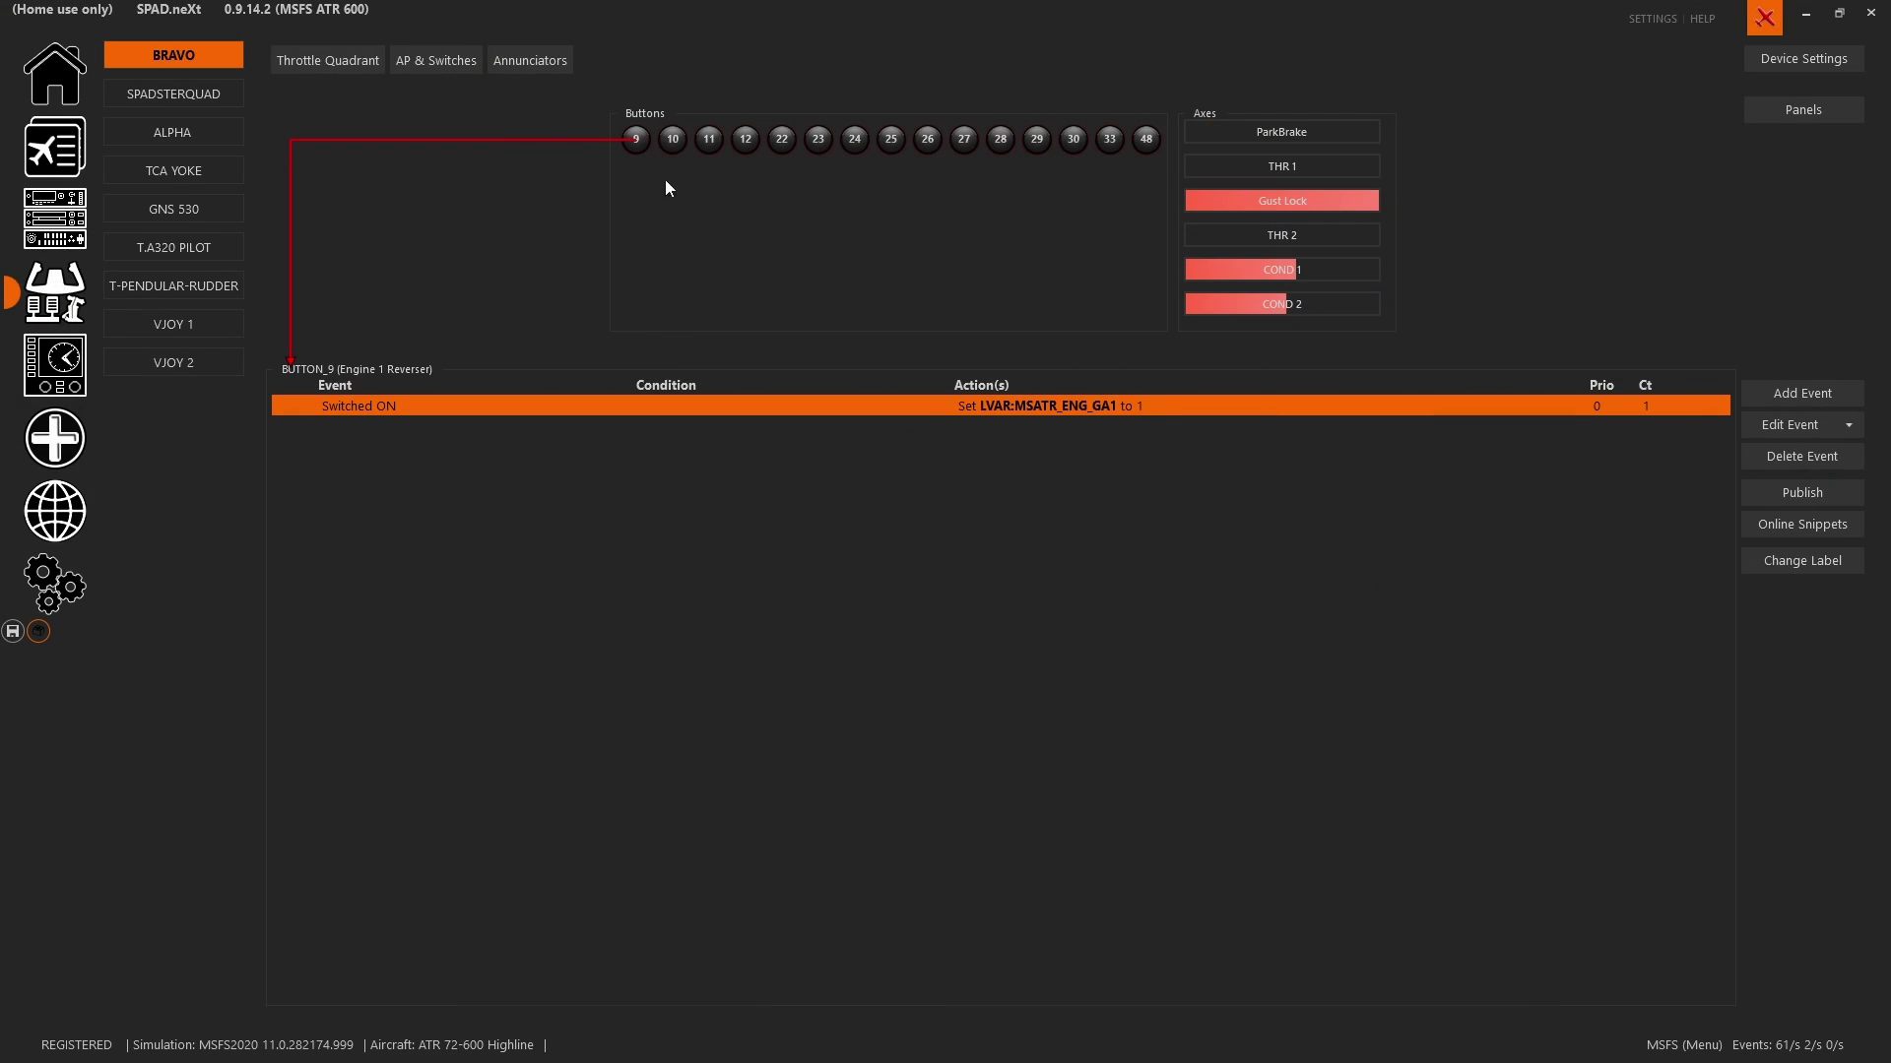
{"action": "left_click", "coordinate": [436, 61]}
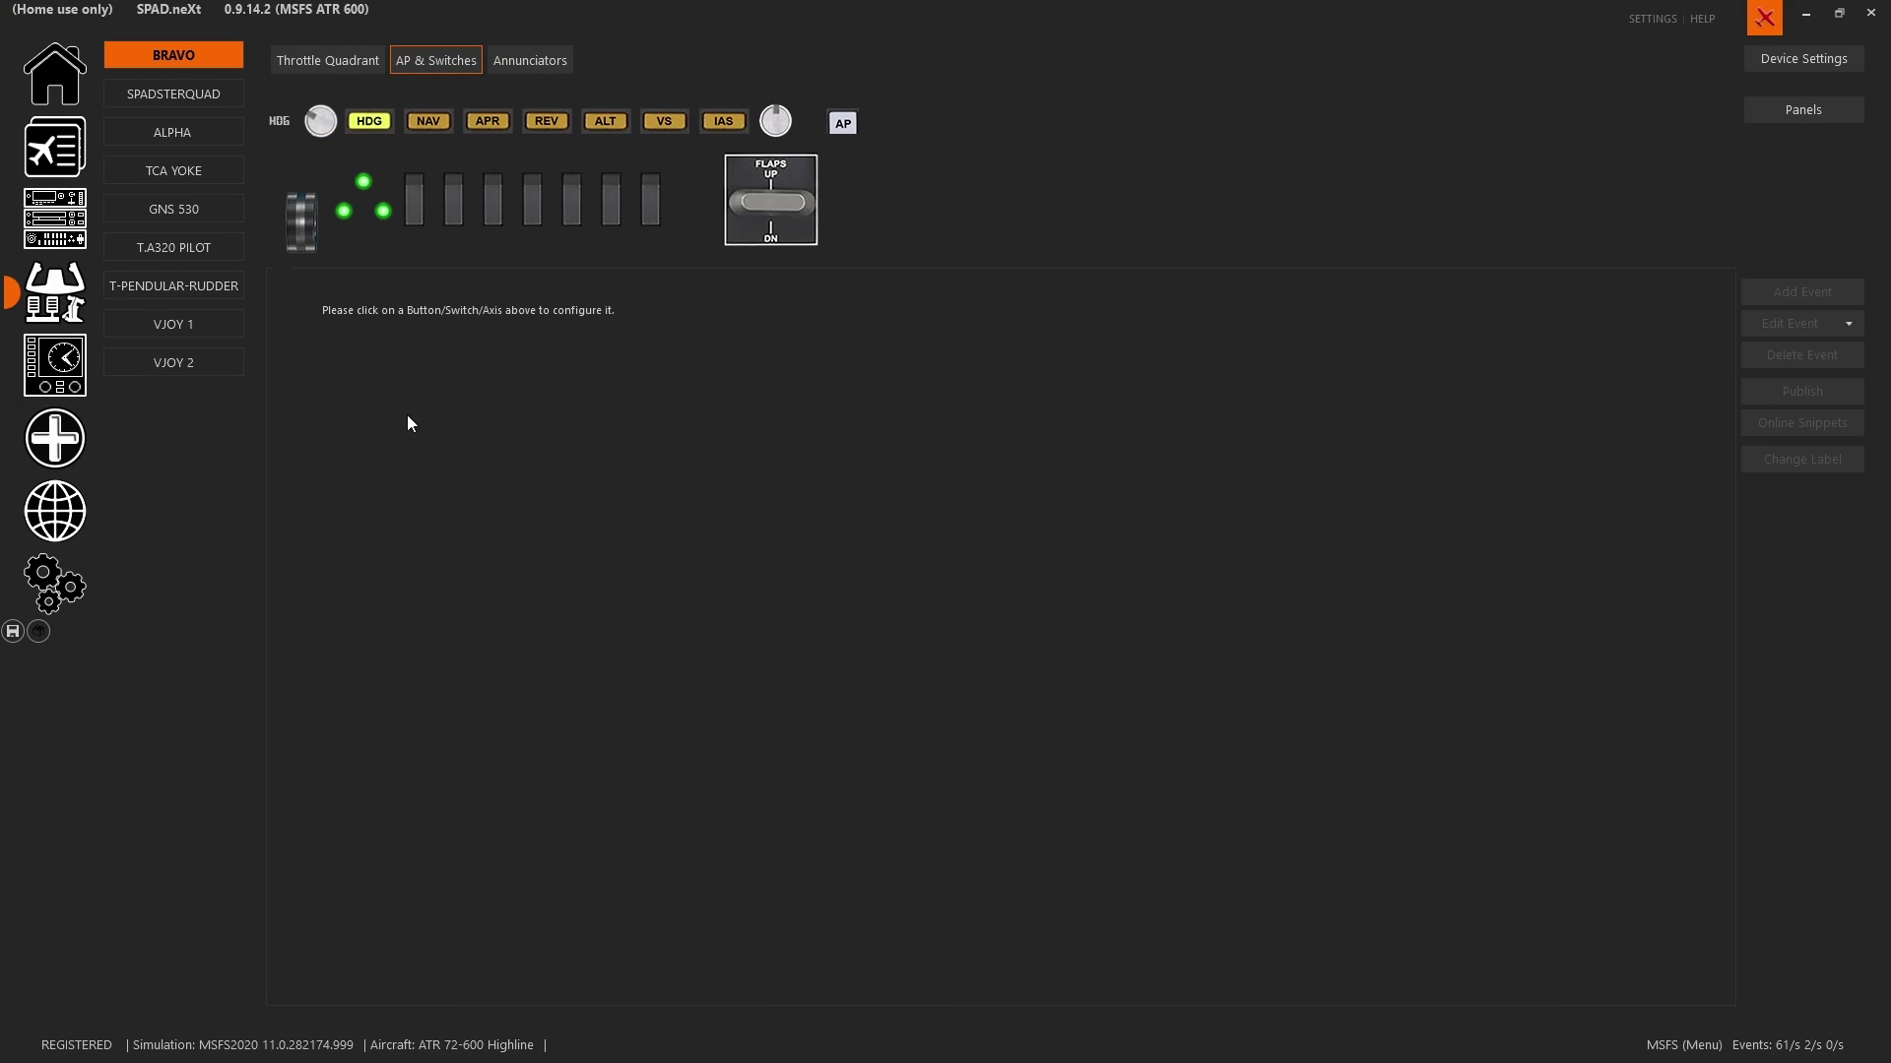
{"action": "left_click", "coordinate": [315, 126]}
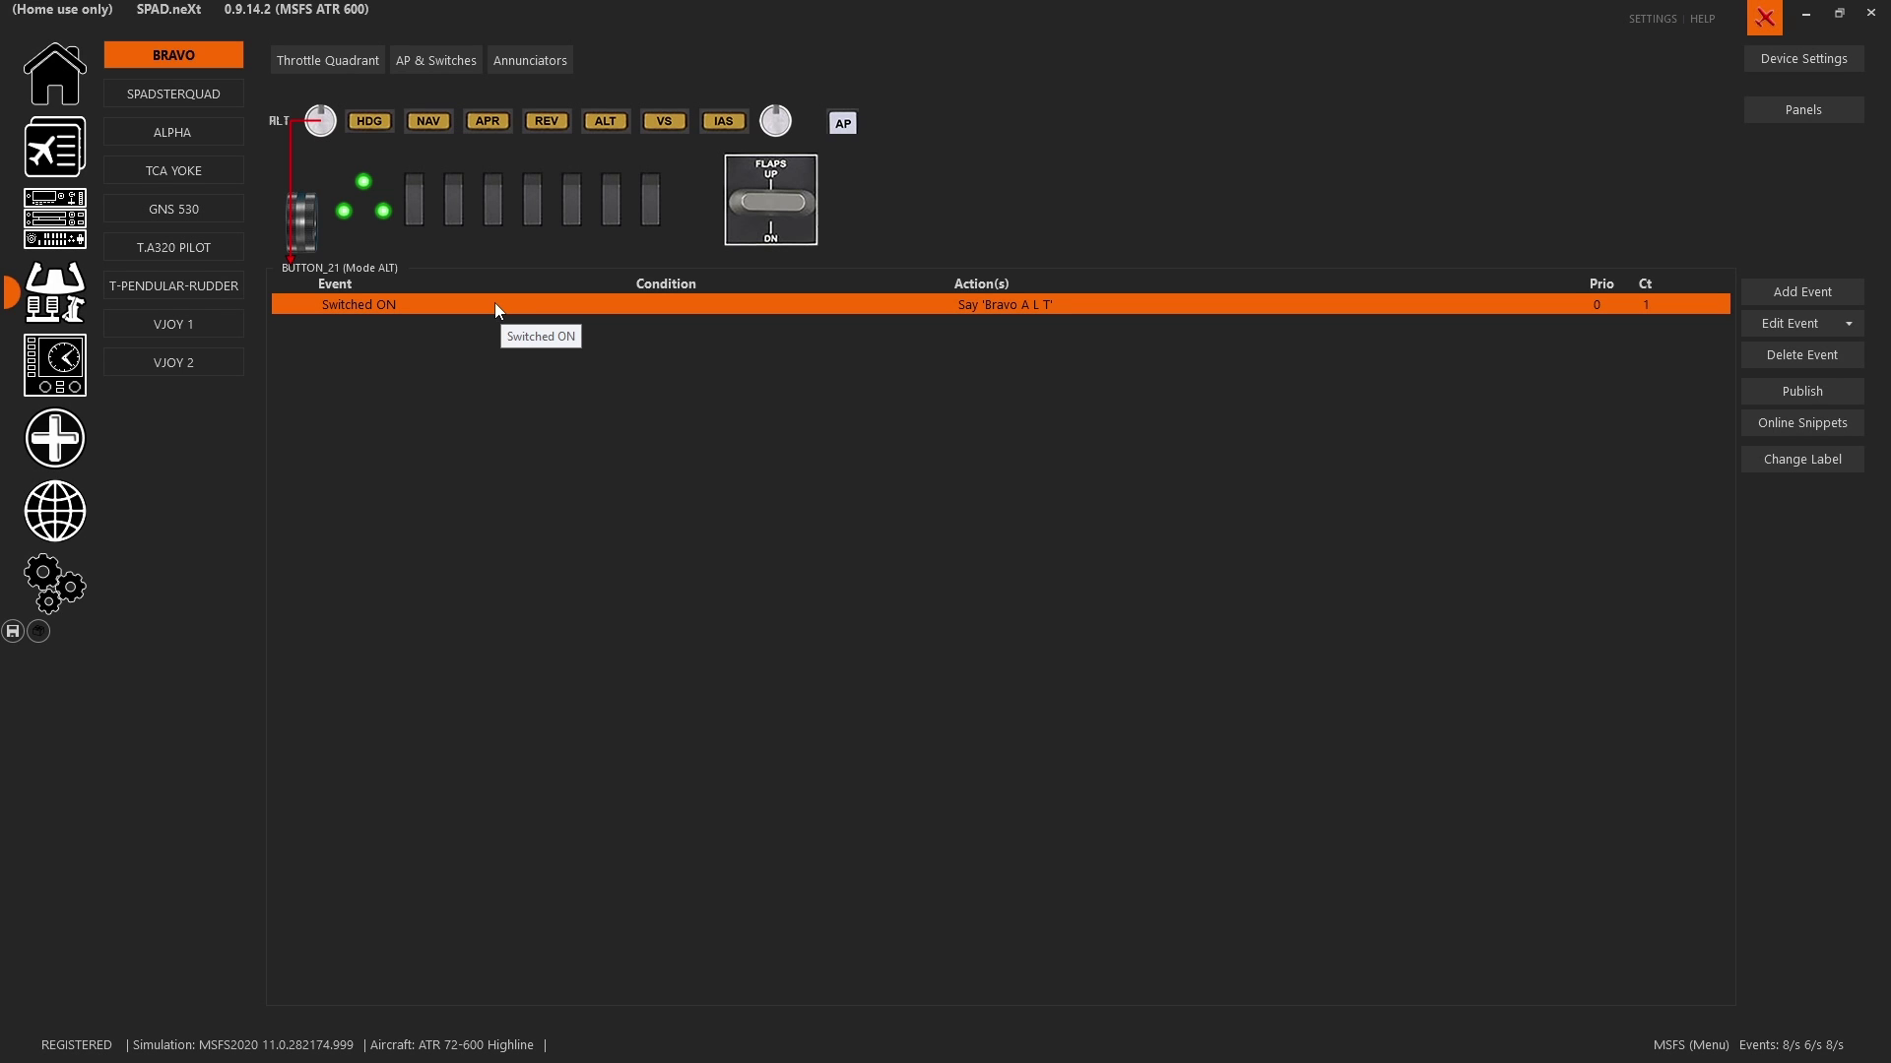
{"action": "double_click", "coordinate": [486, 302]}
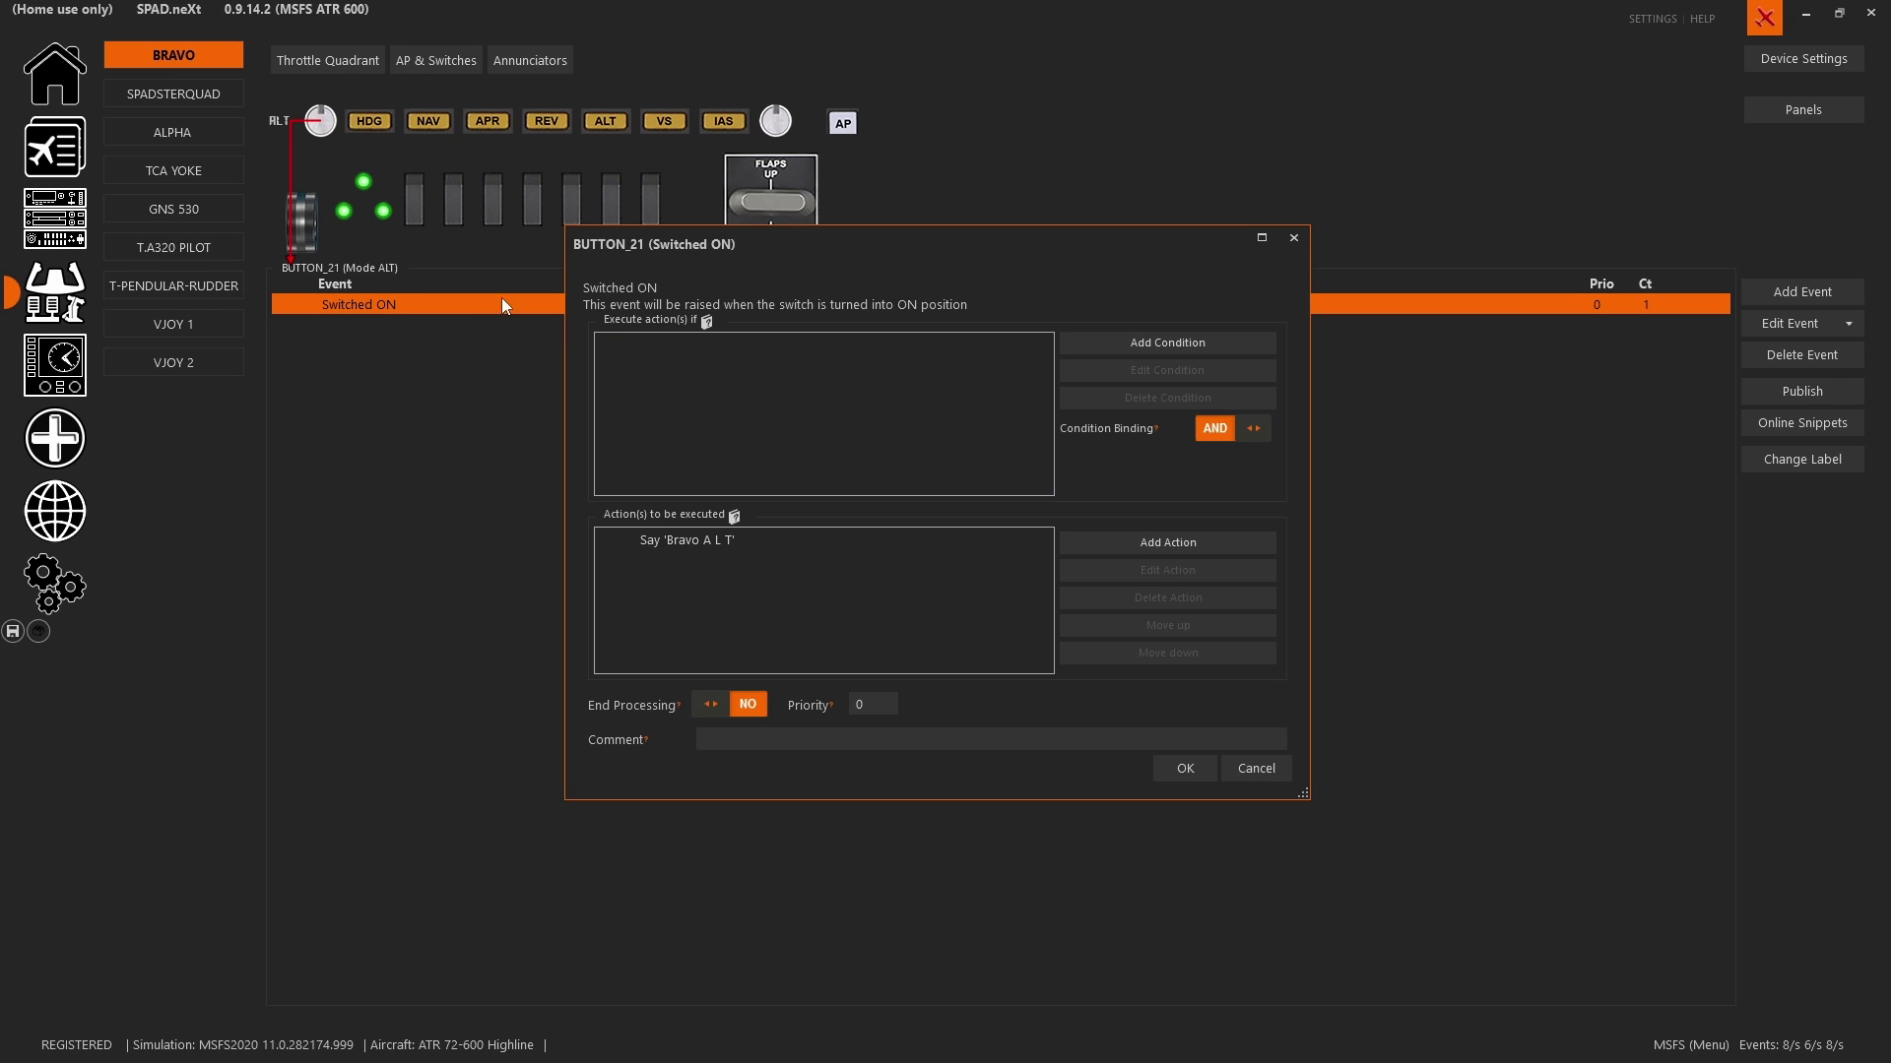
{"action": "left_click", "coordinate": [685, 540]}
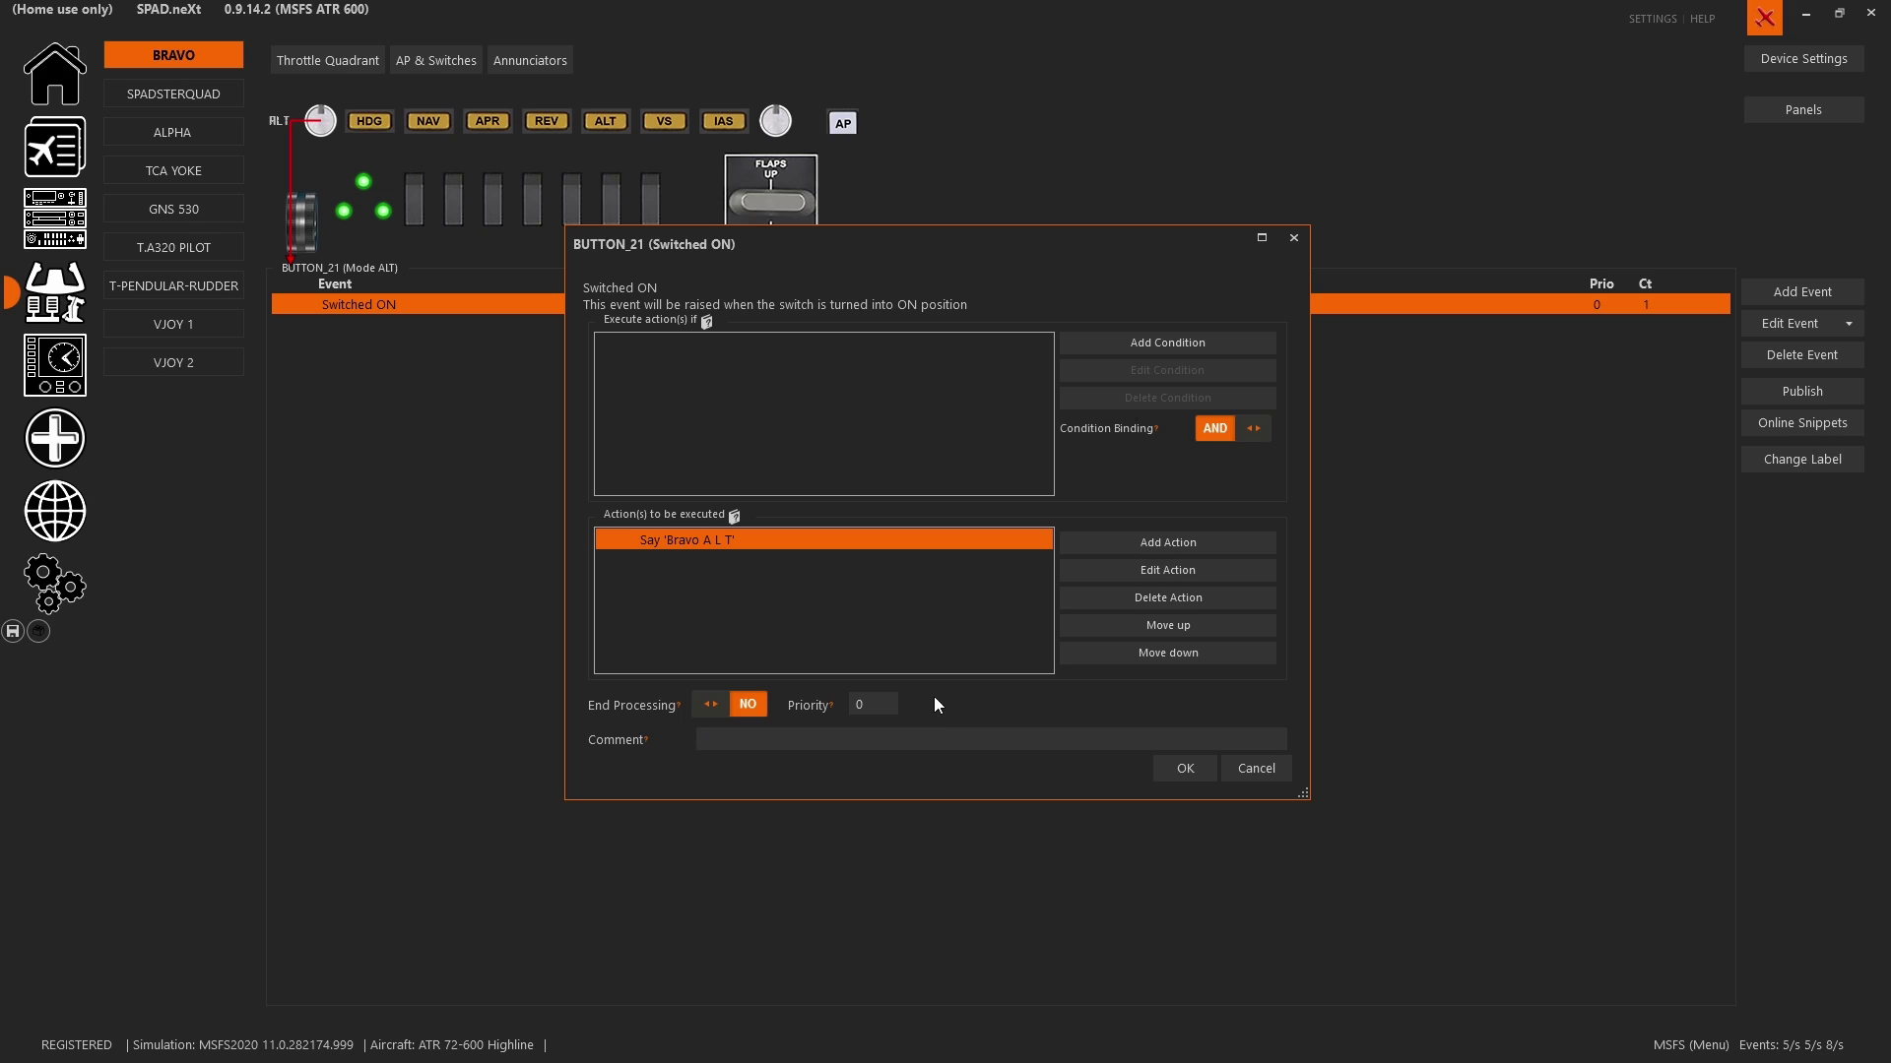
{"action": "left_click", "coordinate": [1196, 768]}
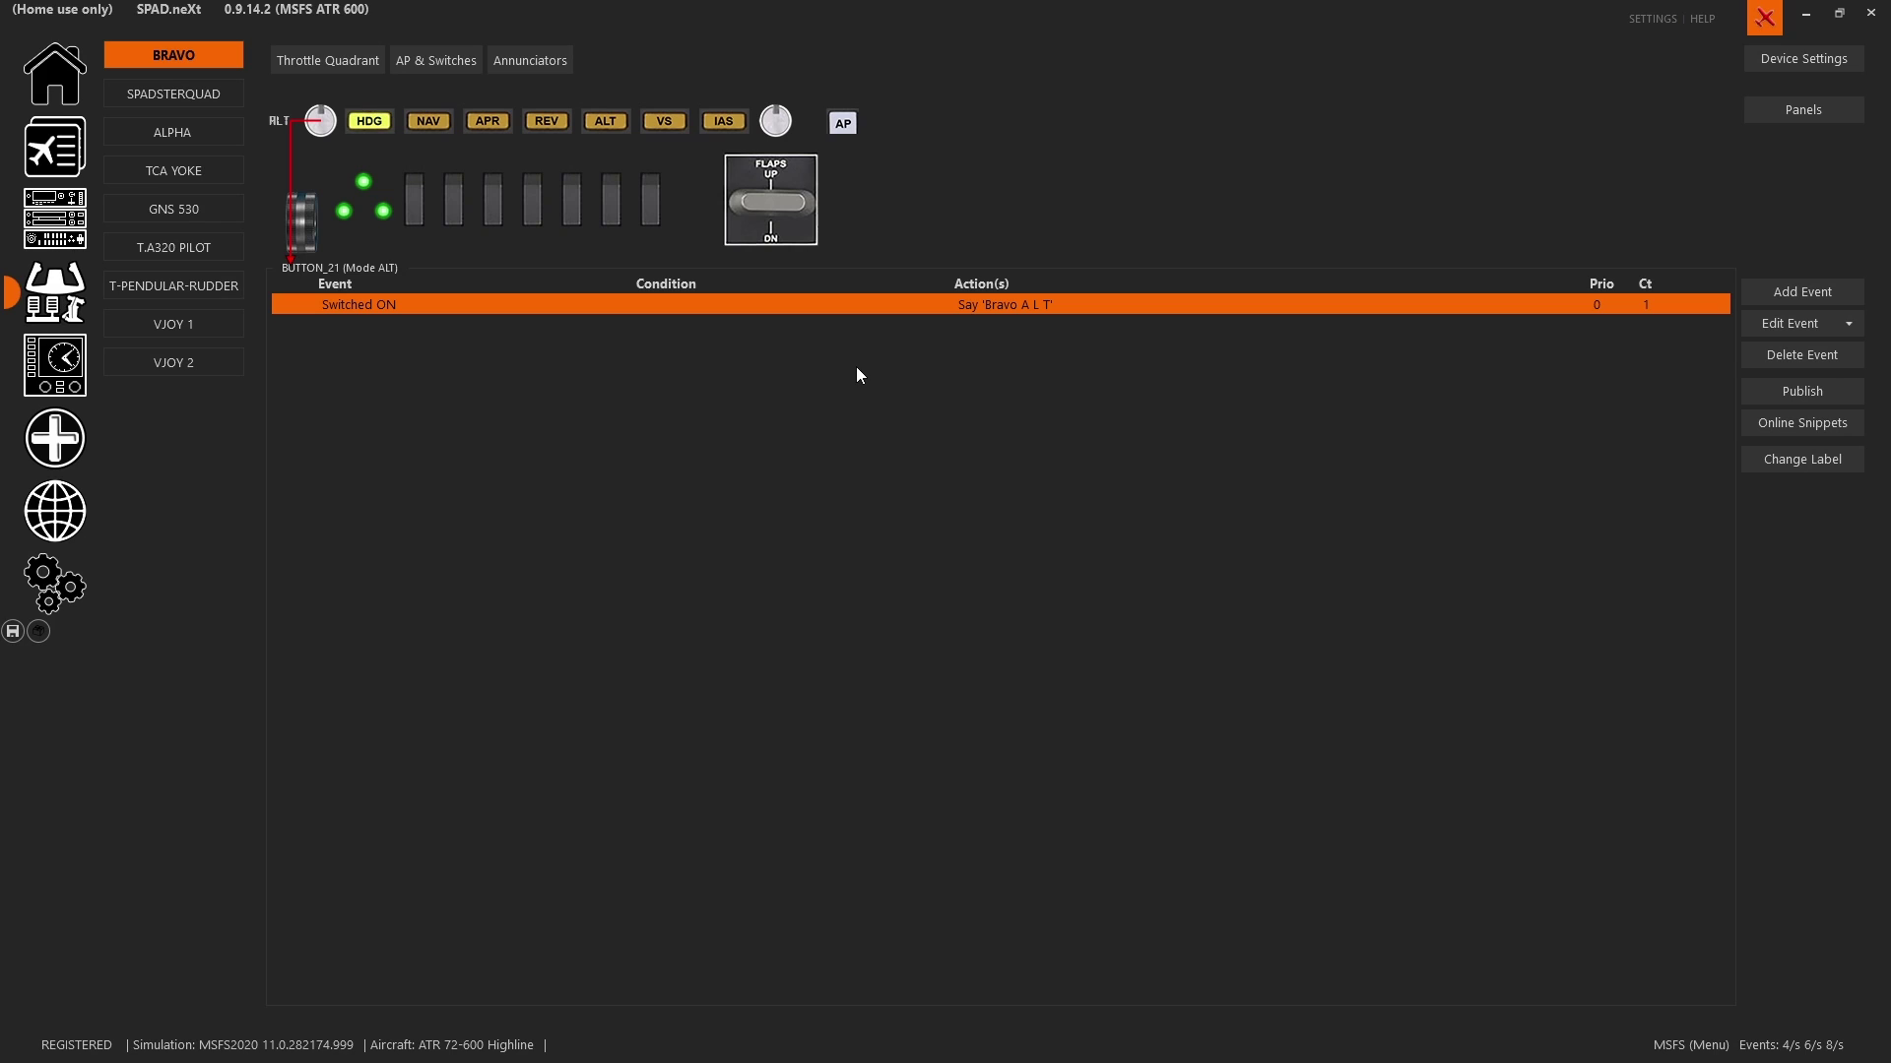
Review the AP HDG button's short- and long-press events and the conditions that switch its LED on, off and flashing.
{"action": "left_click", "coordinate": [366, 126]}
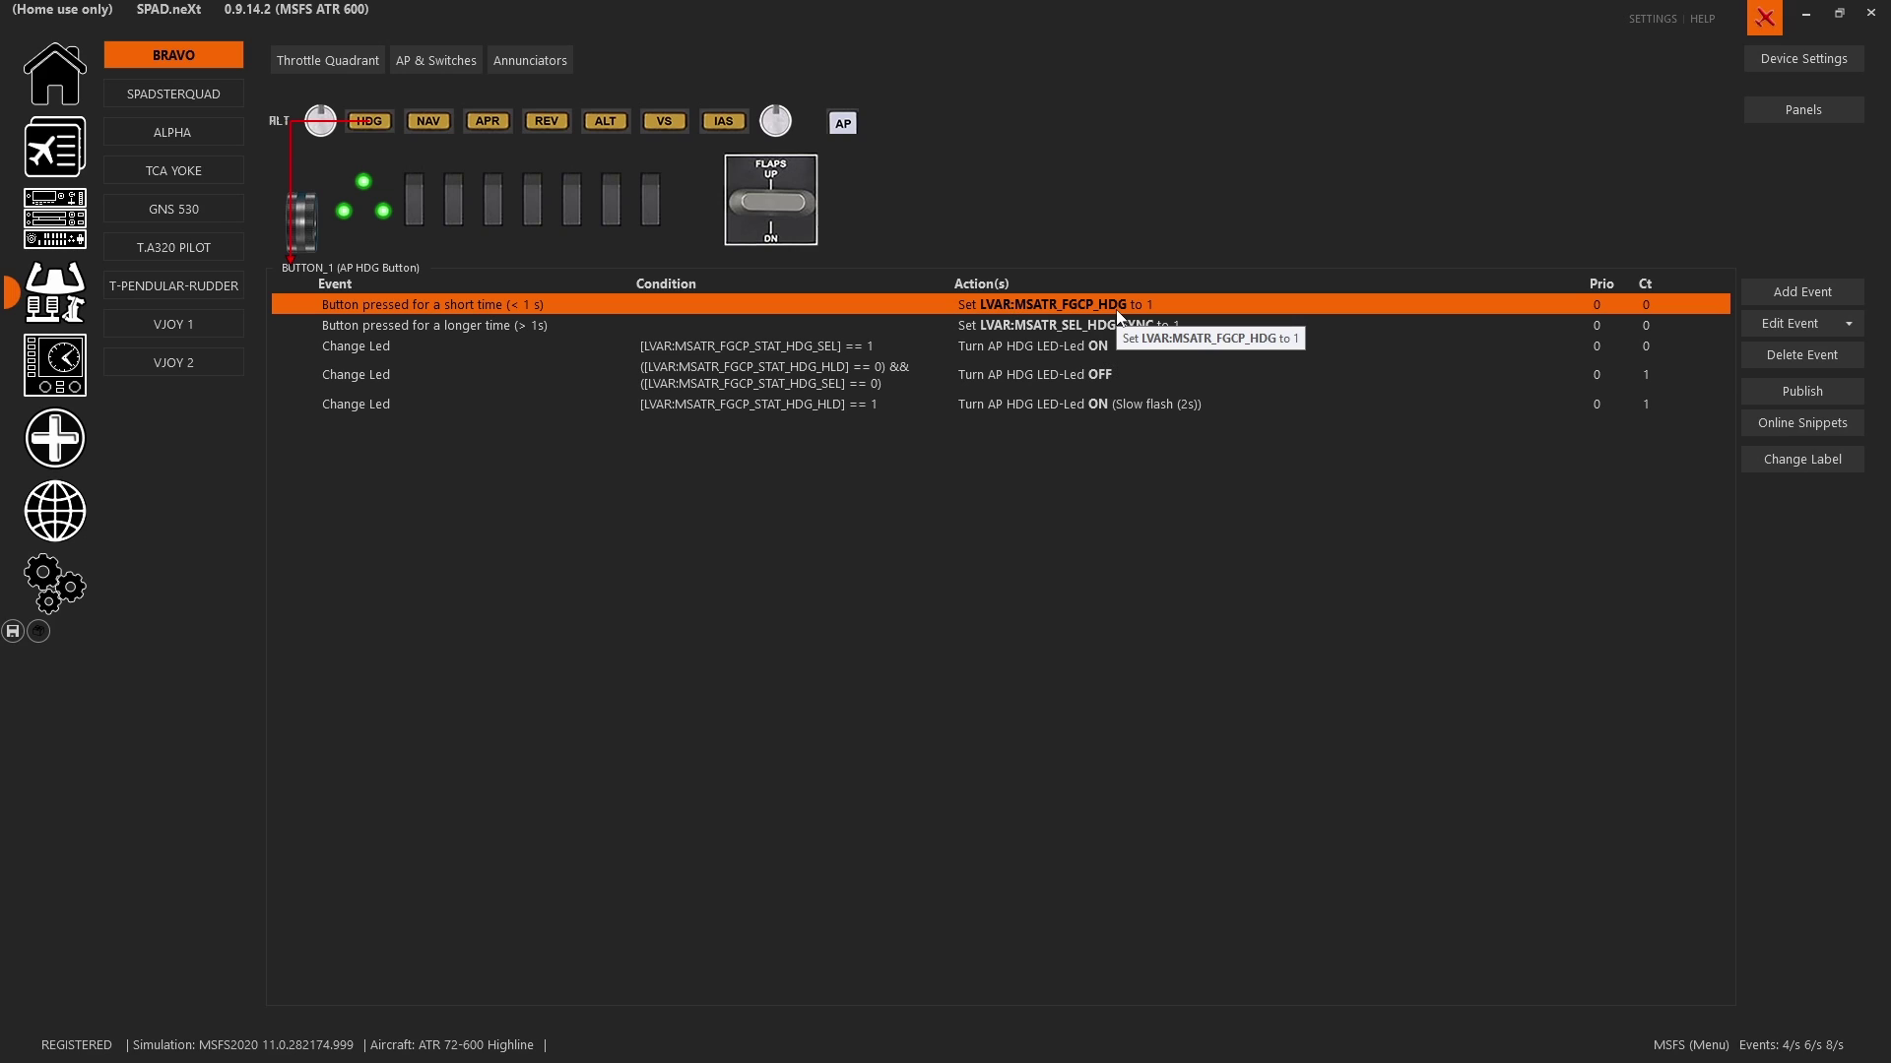
{"action": "left_click", "coordinate": [1054, 349]}
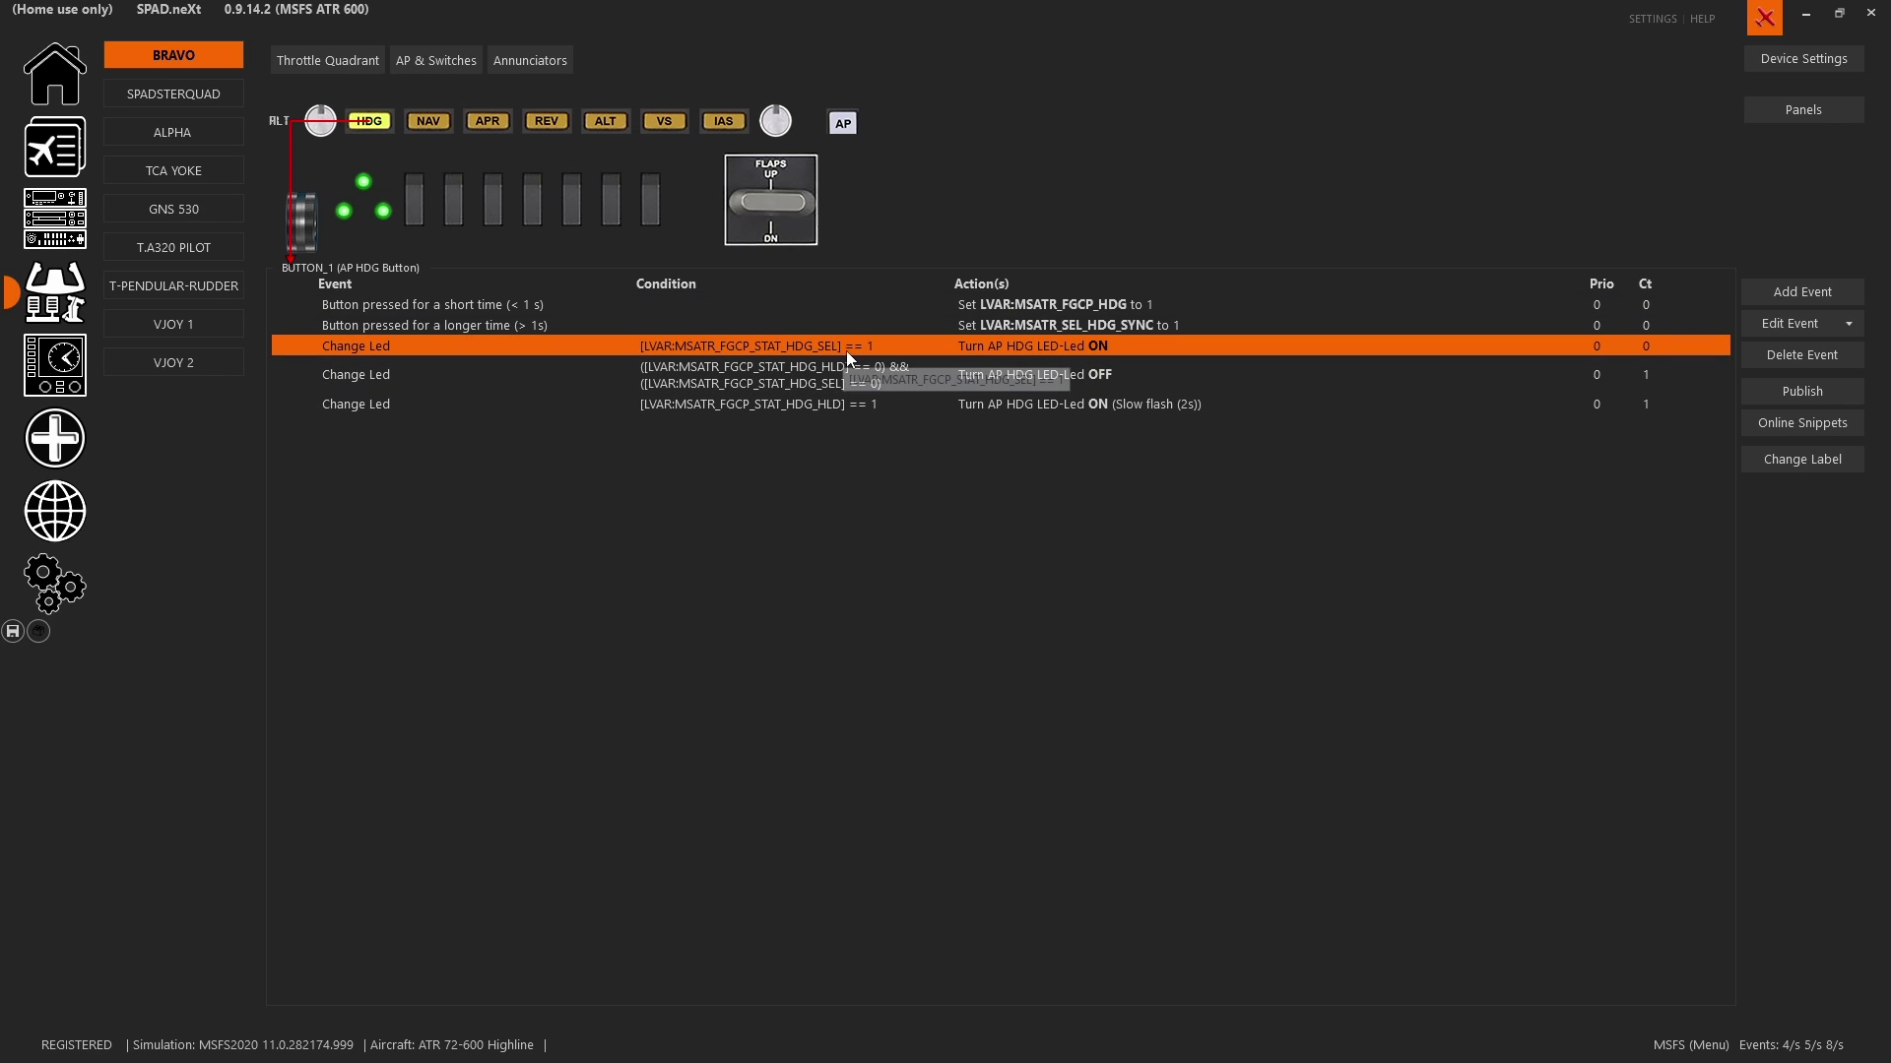
{"action": "left_click", "coordinate": [832, 371]}
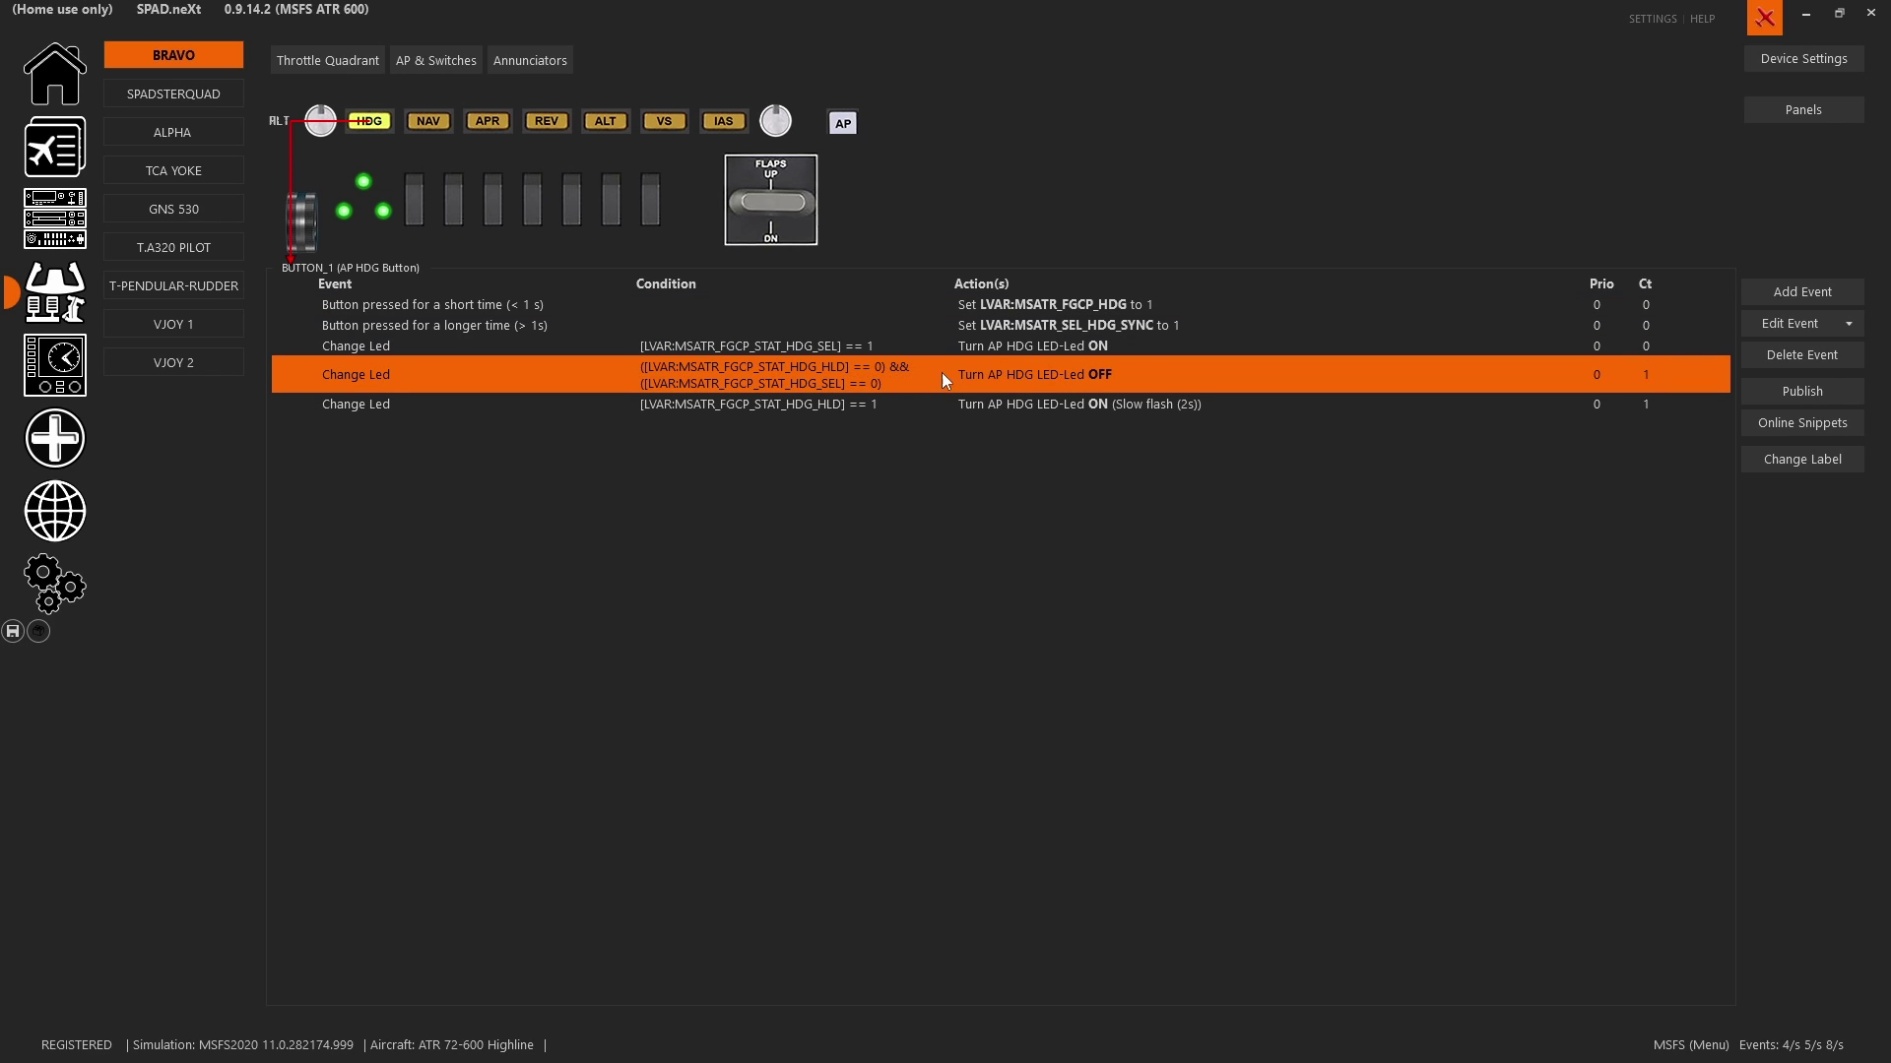
{"action": "left_click", "coordinate": [853, 409]}
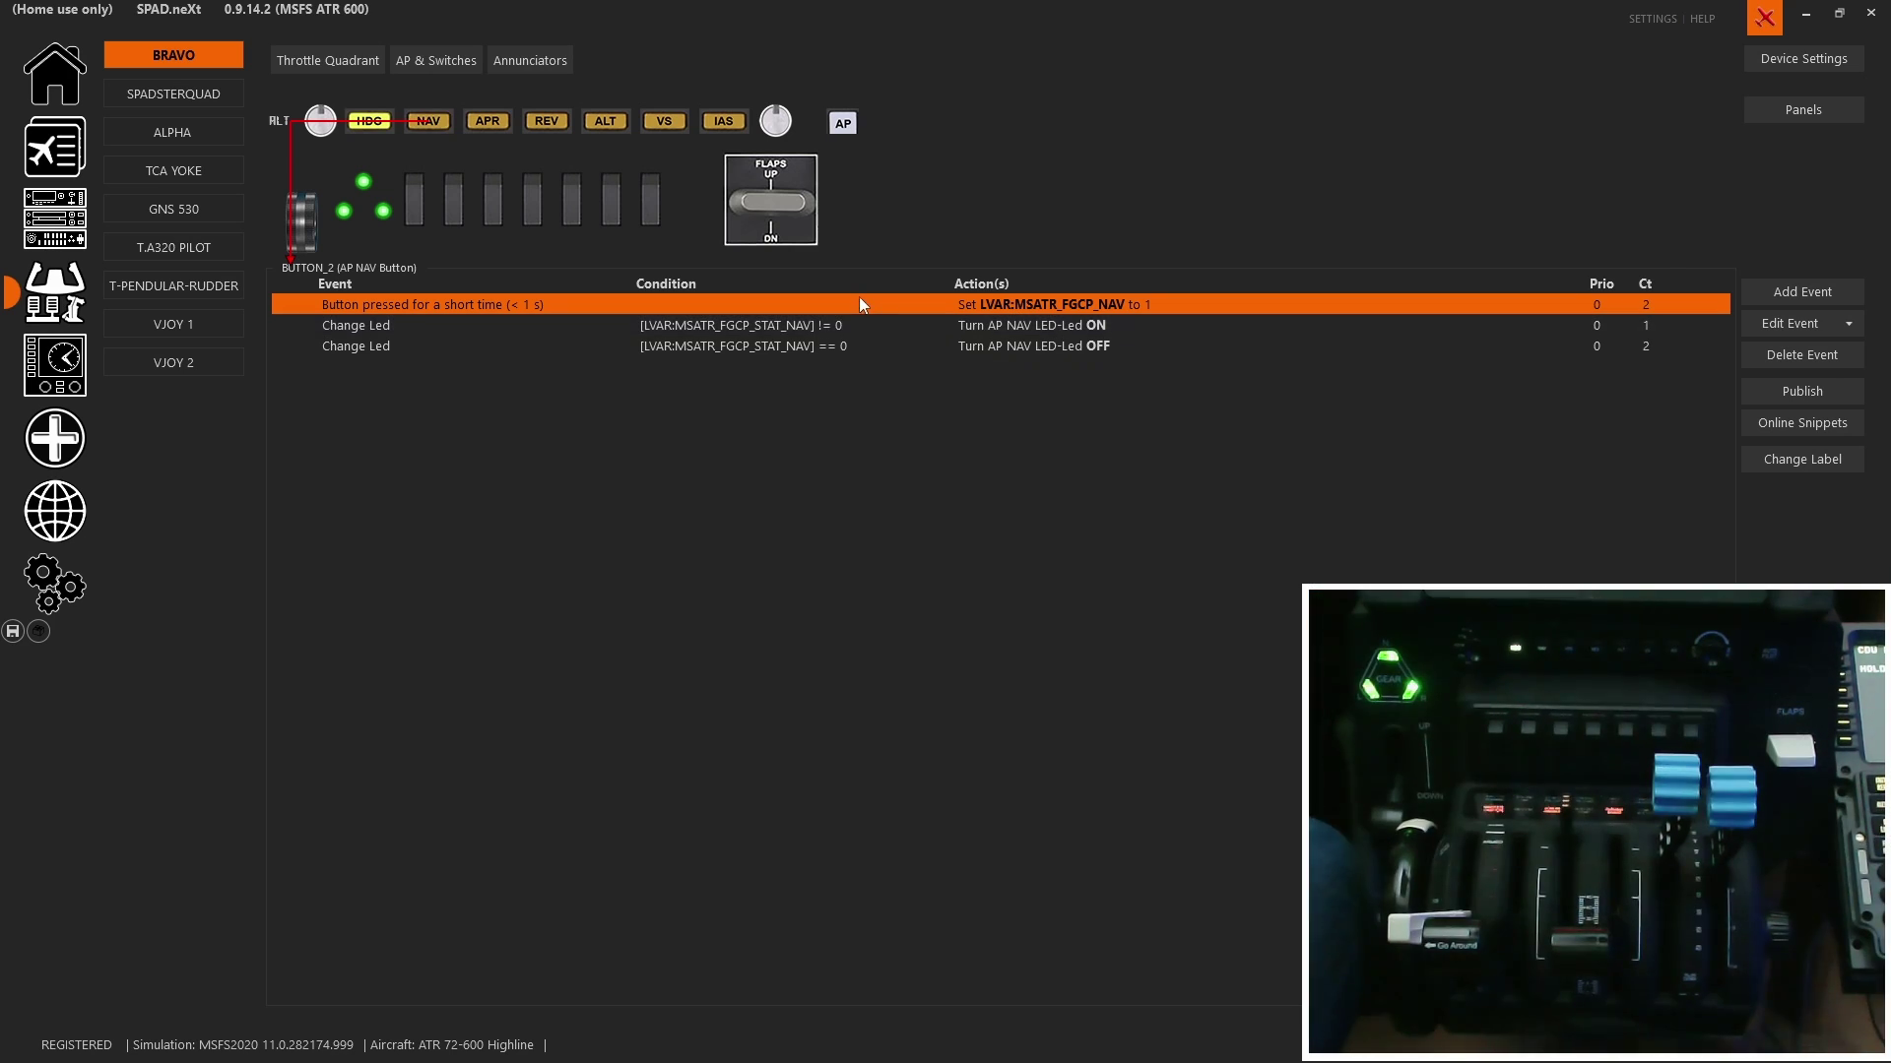
Review the press and LED events assigned to the NAV, APR and REV autopilot buttons.
{"action": "left_click", "coordinate": [487, 122]}
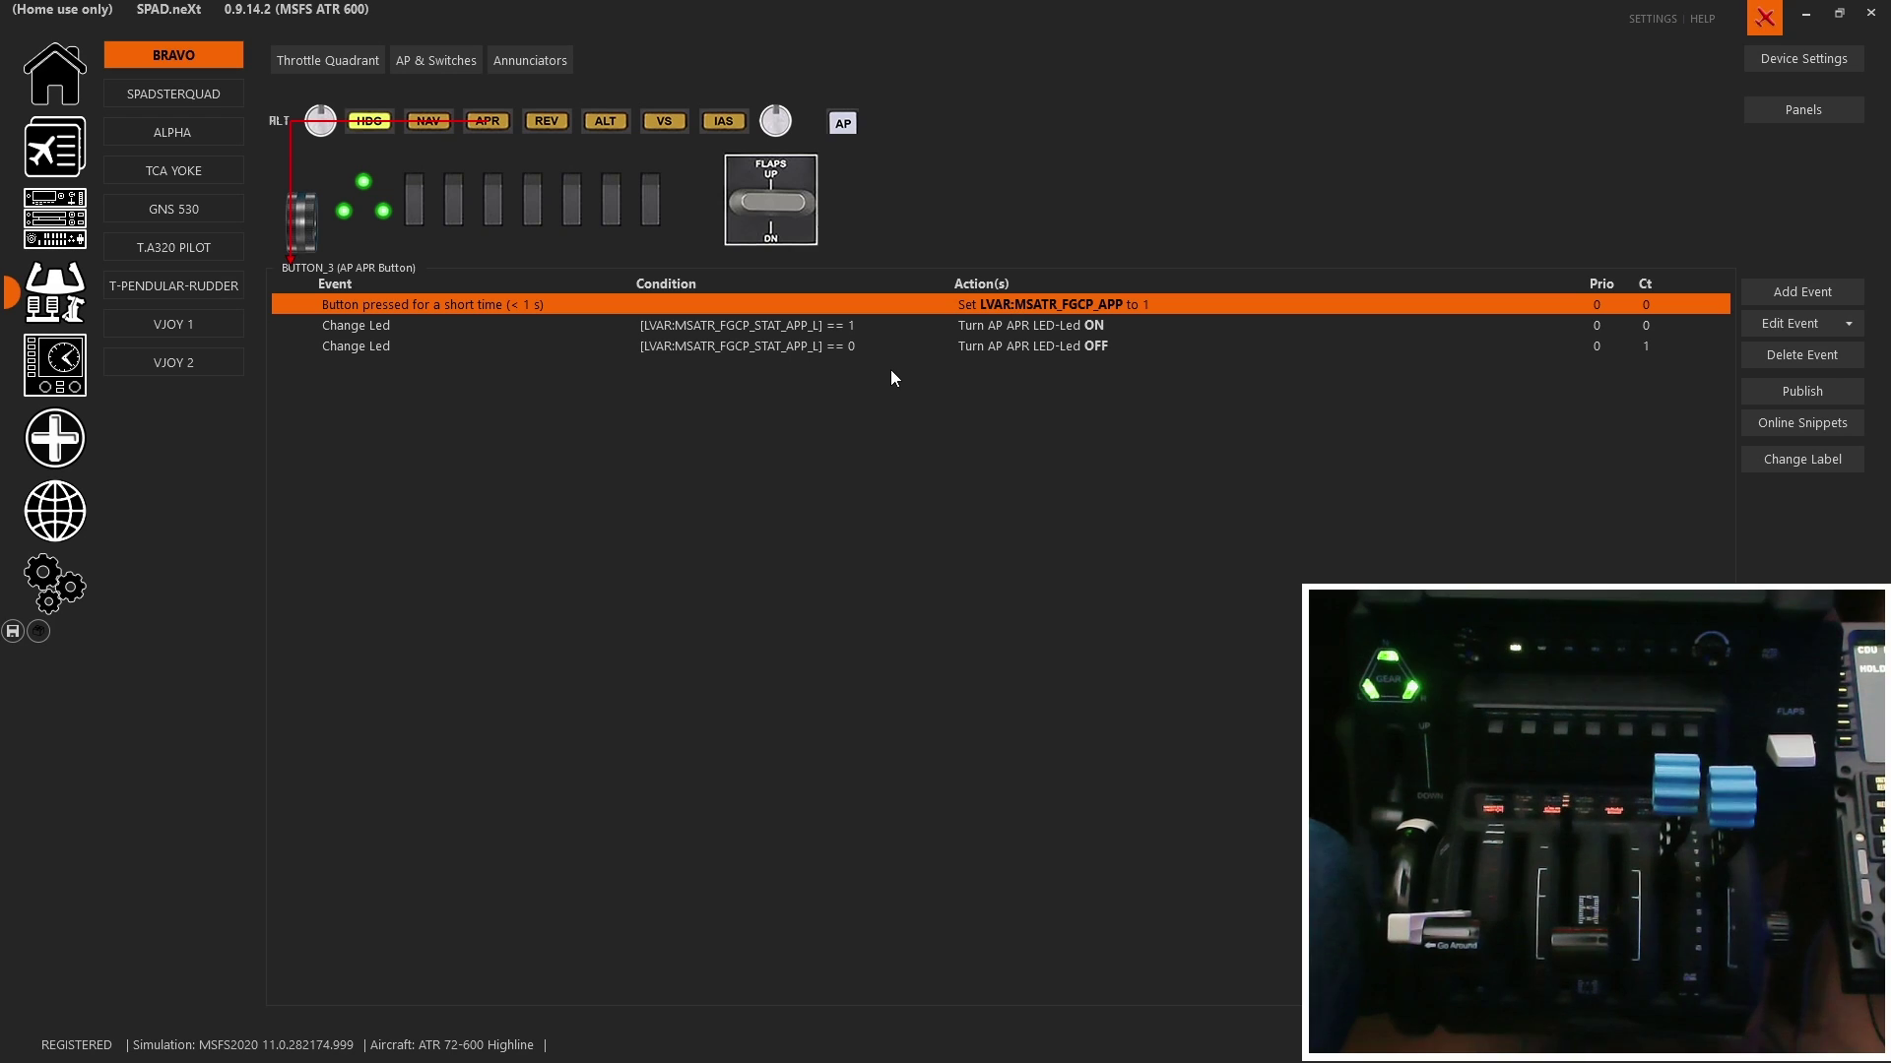
{"action": "left_click", "coordinate": [430, 123]}
{"action": "left_click", "coordinate": [487, 121]}
{"action": "left_click", "coordinate": [551, 123]}
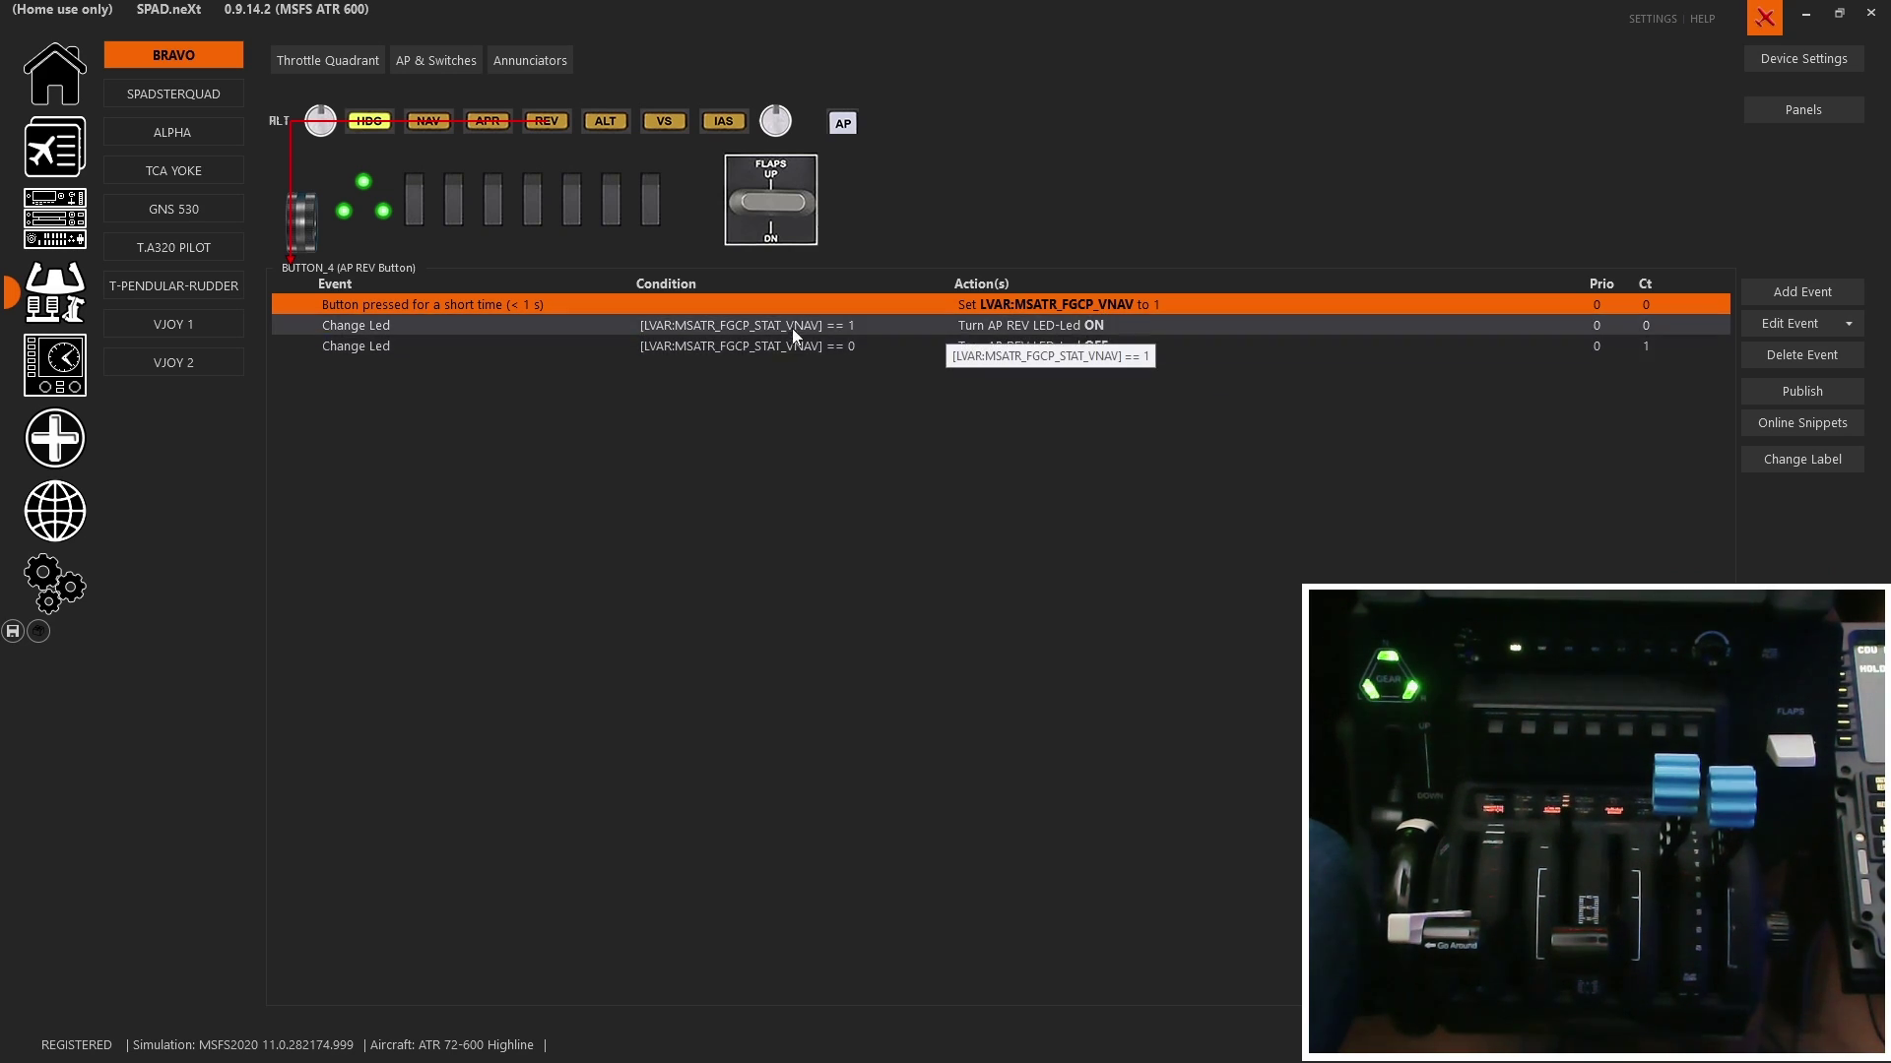
Review the events assigned to the ALT, VS and IAS autopilot buttons, including the IAS button's long-press action.
{"action": "left_click", "coordinate": [606, 123]}
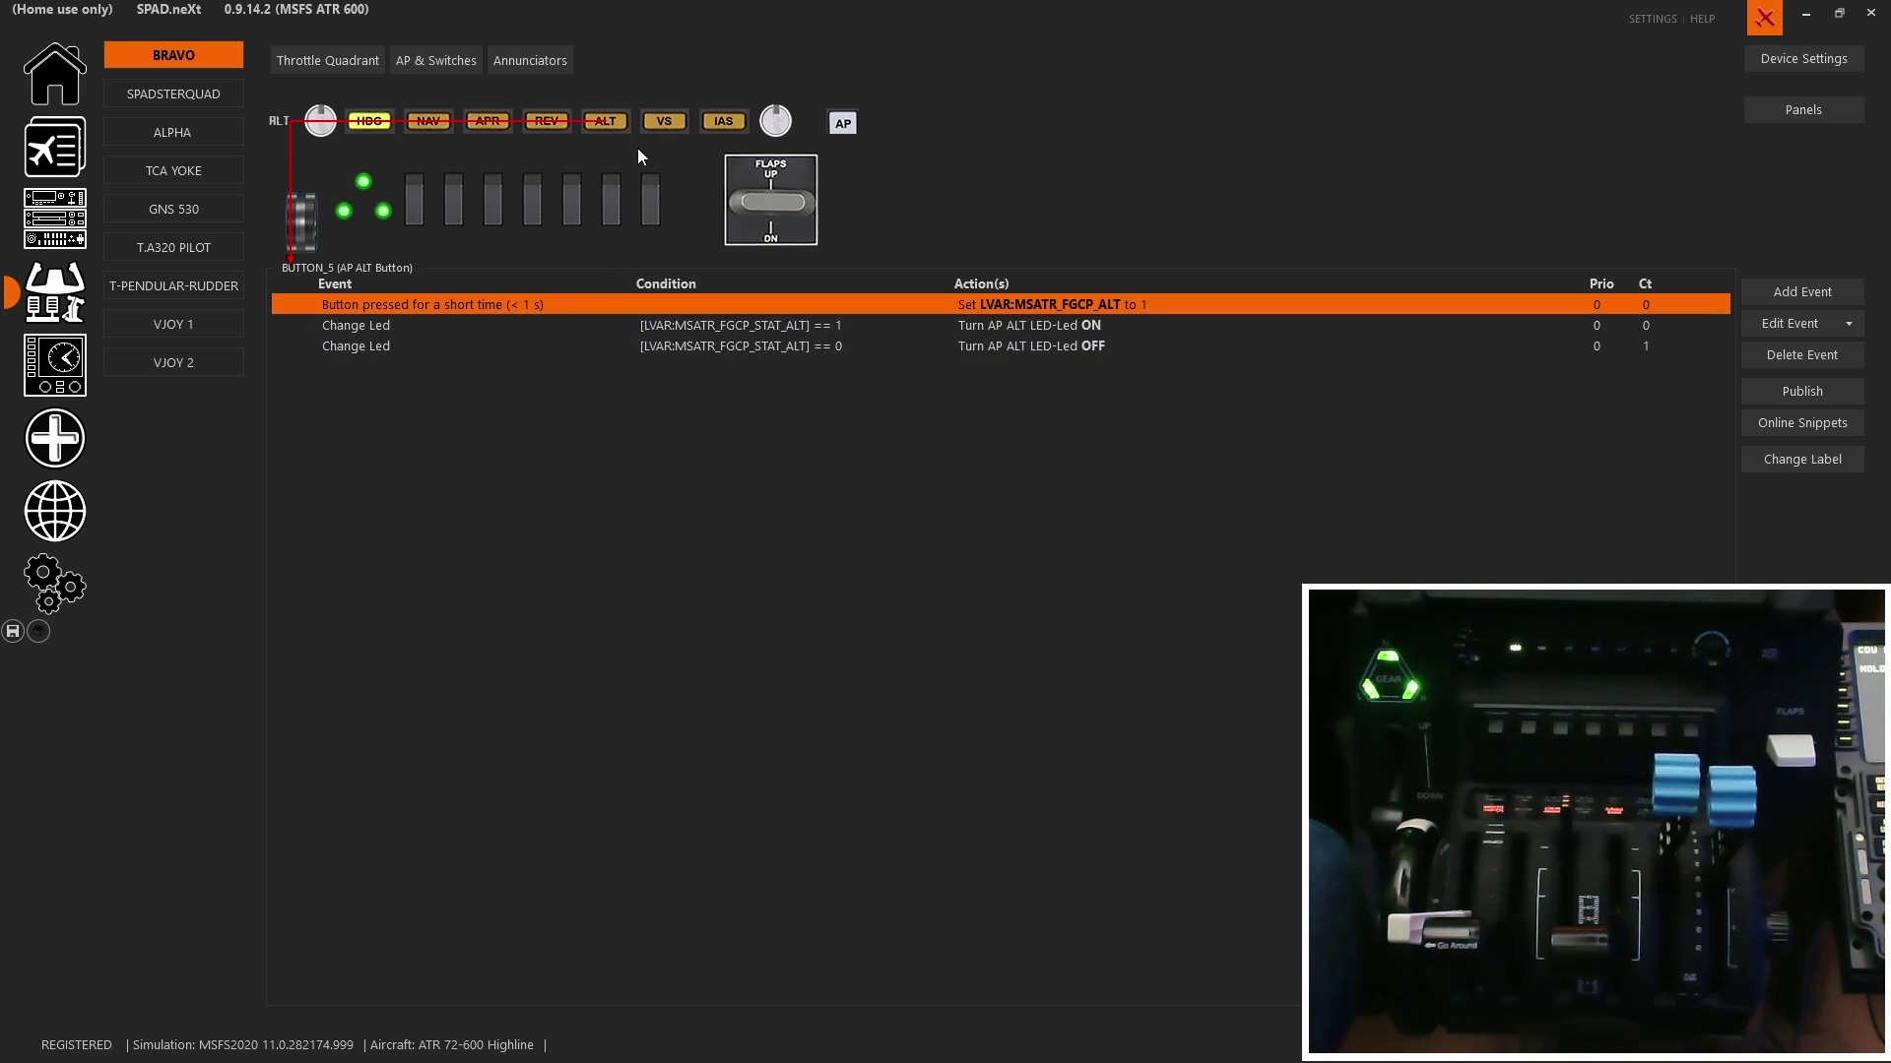
{"action": "left_click", "coordinate": [660, 126]}
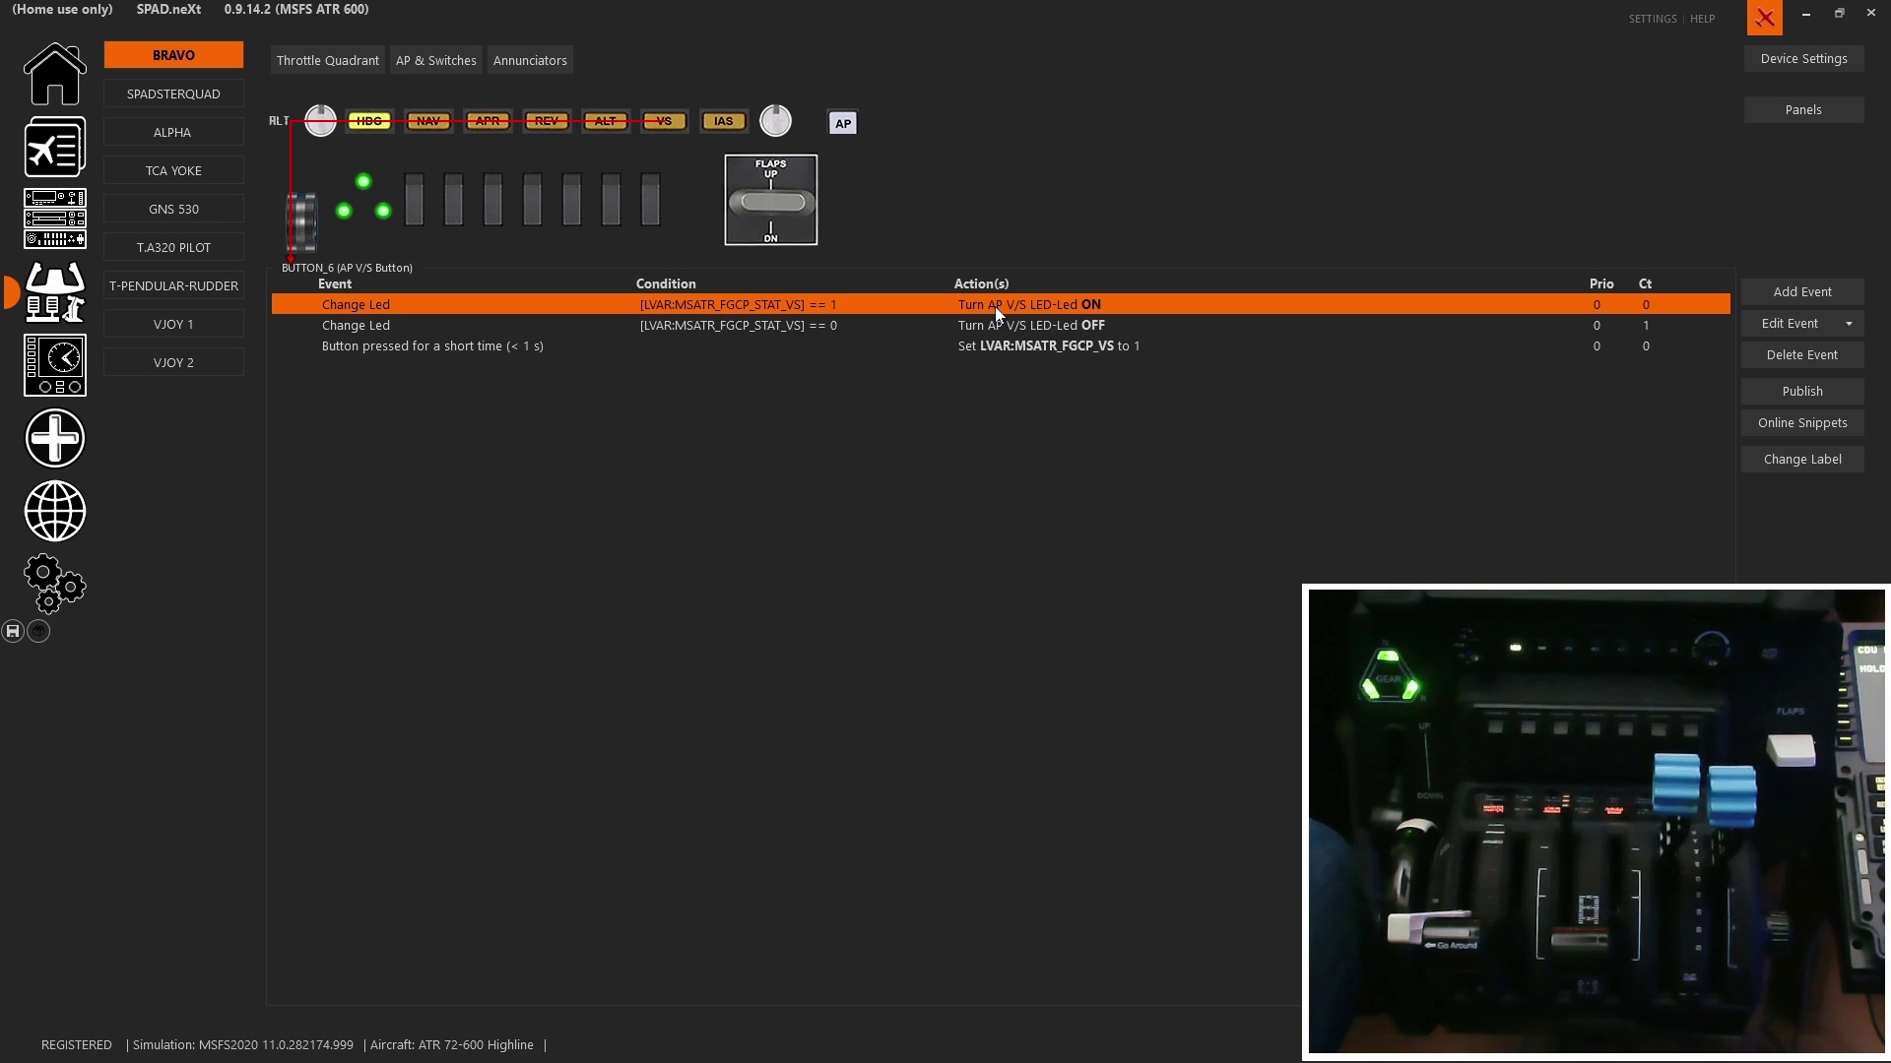
{"action": "left_click", "coordinate": [718, 137]}
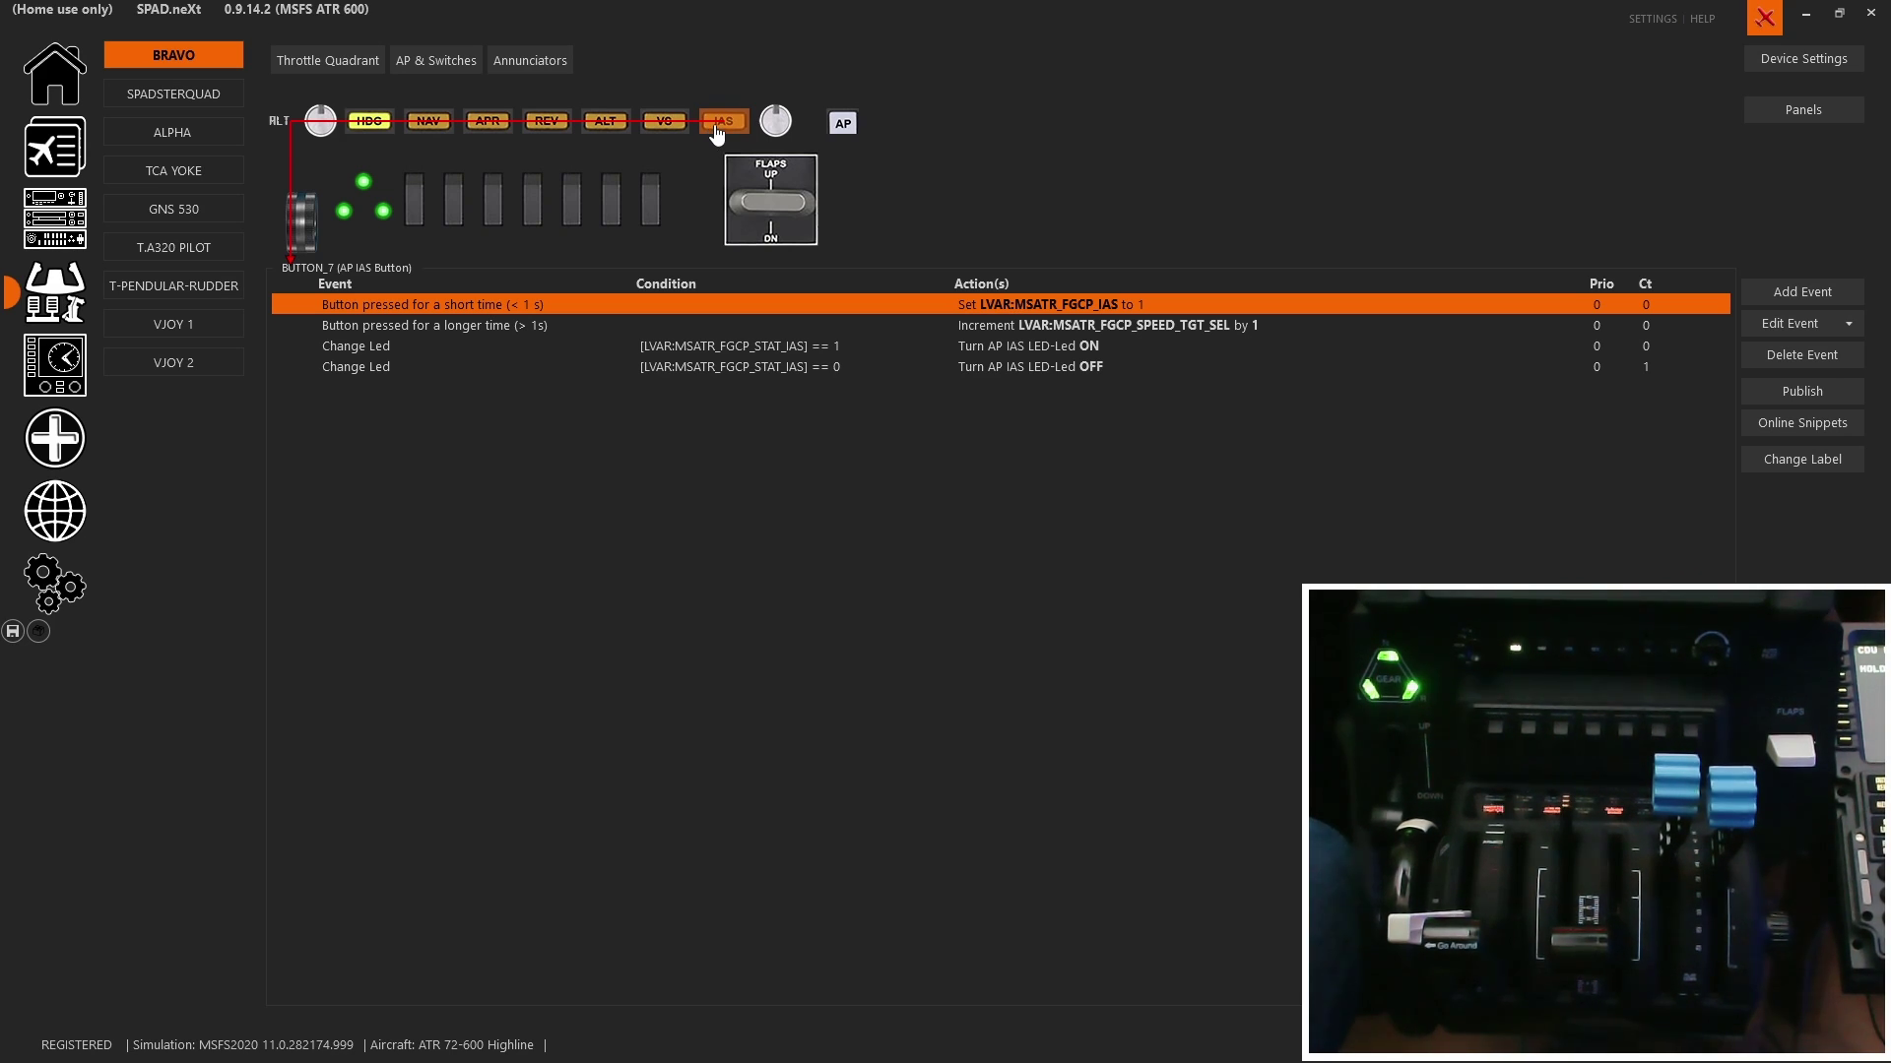
{"action": "left_click", "coordinate": [614, 335]}
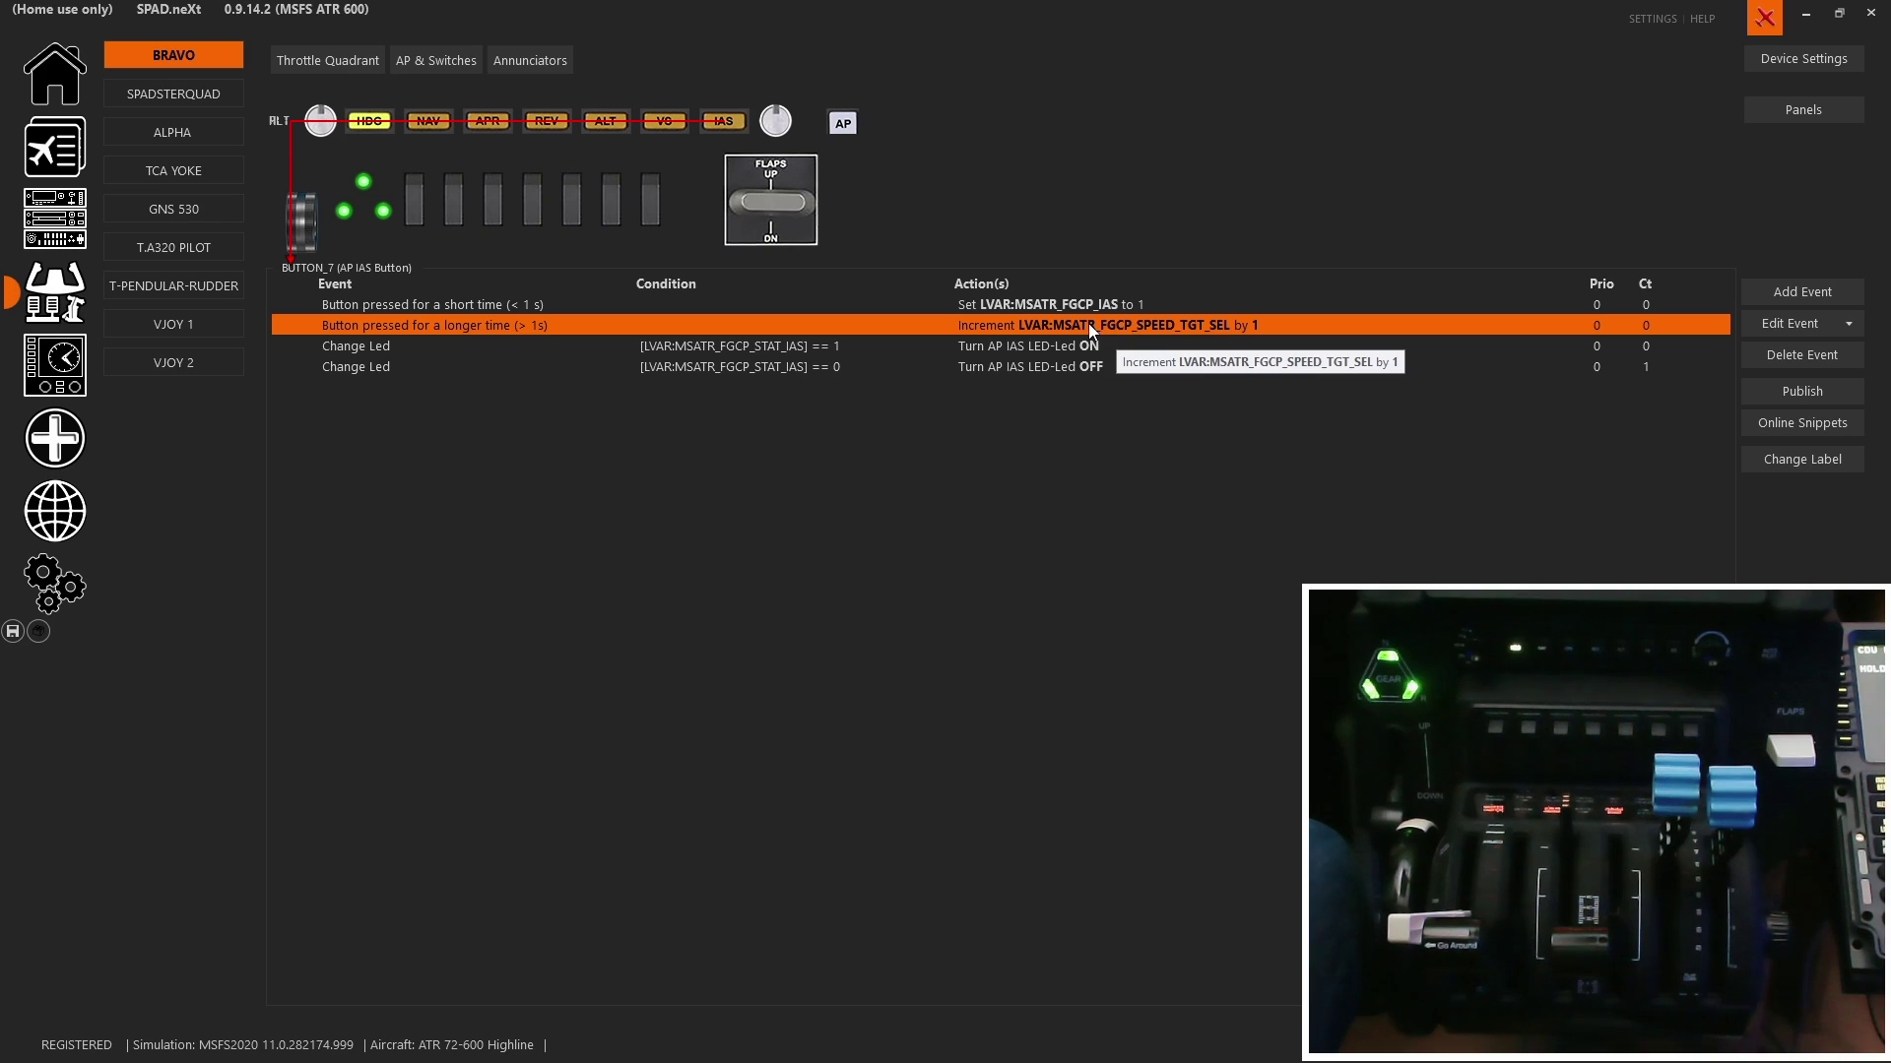
Examine the AP encoder's clockwise altitude event, checking its BUTTON_21 condition and its two actions without altering them.
{"action": "left_click", "coordinate": [775, 121]}
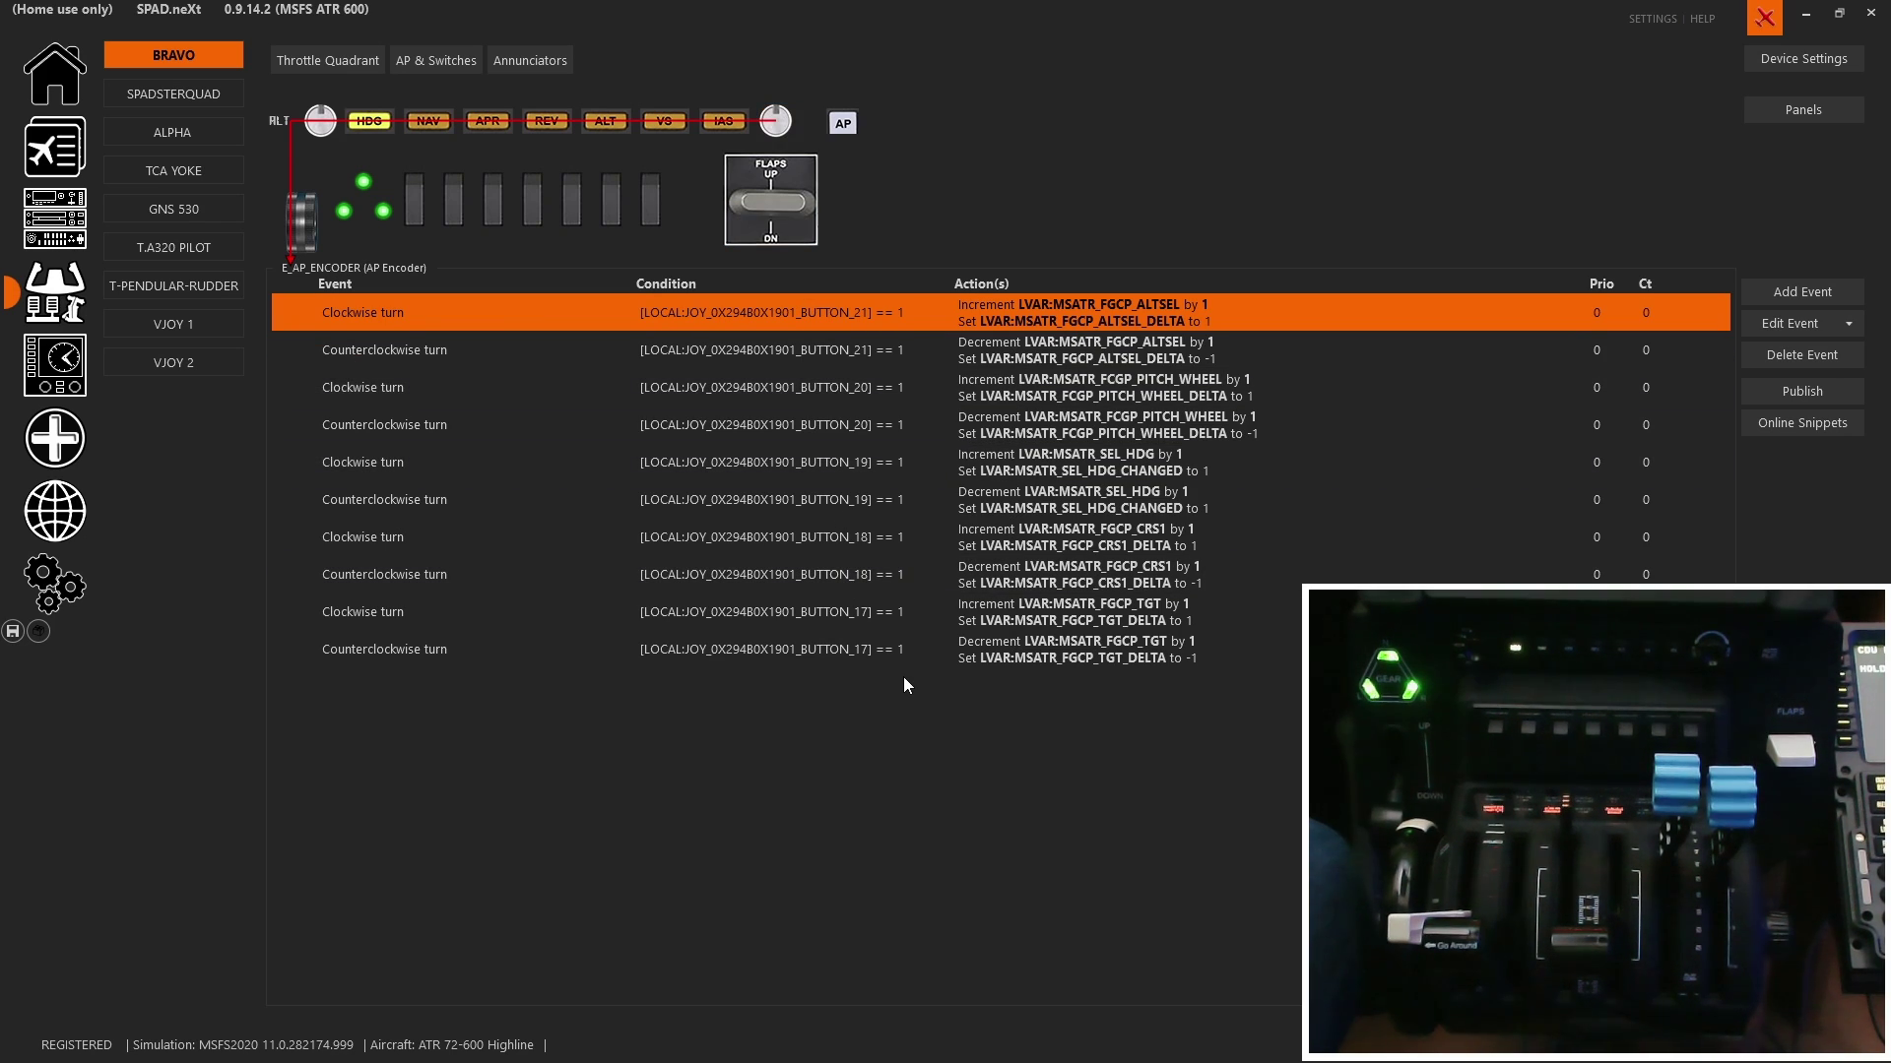
{"action": "left_click", "coordinate": [788, 357]}
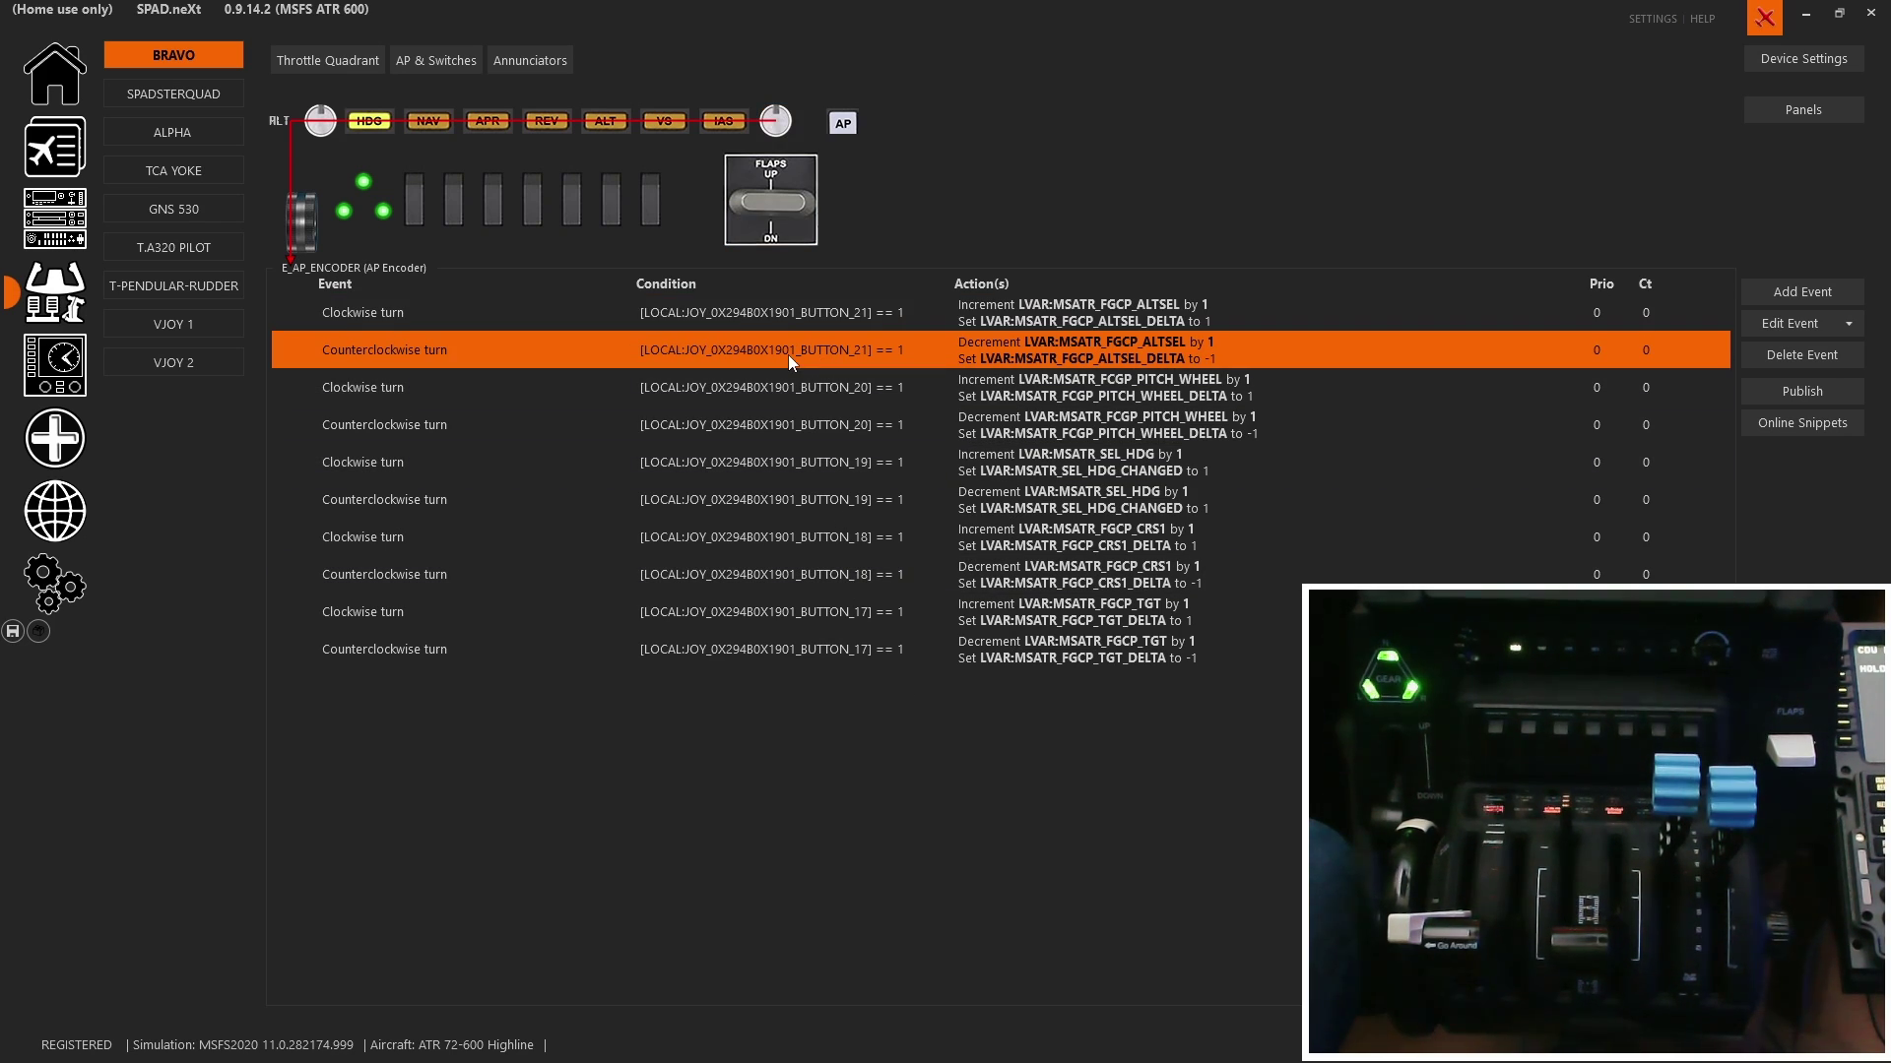
{"action": "left_click", "coordinate": [807, 321]}
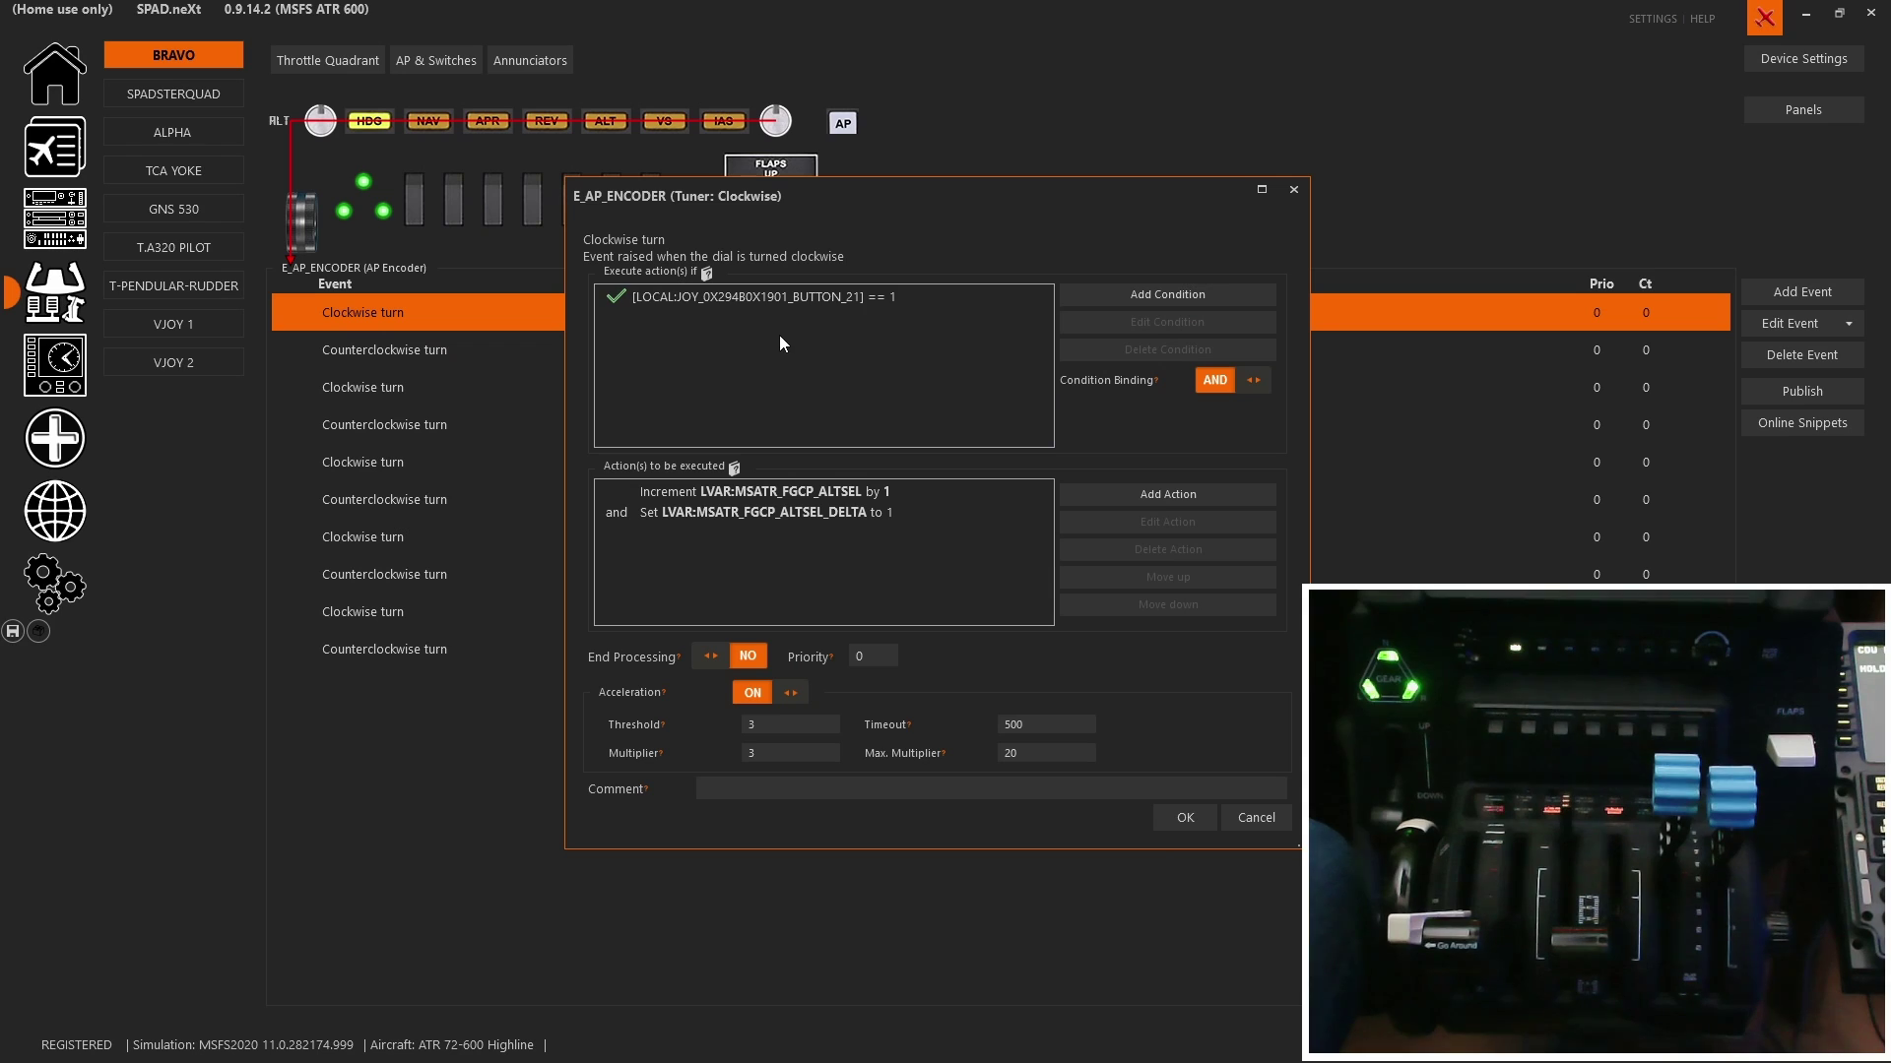
{"action": "left_click", "coordinate": [785, 305]}
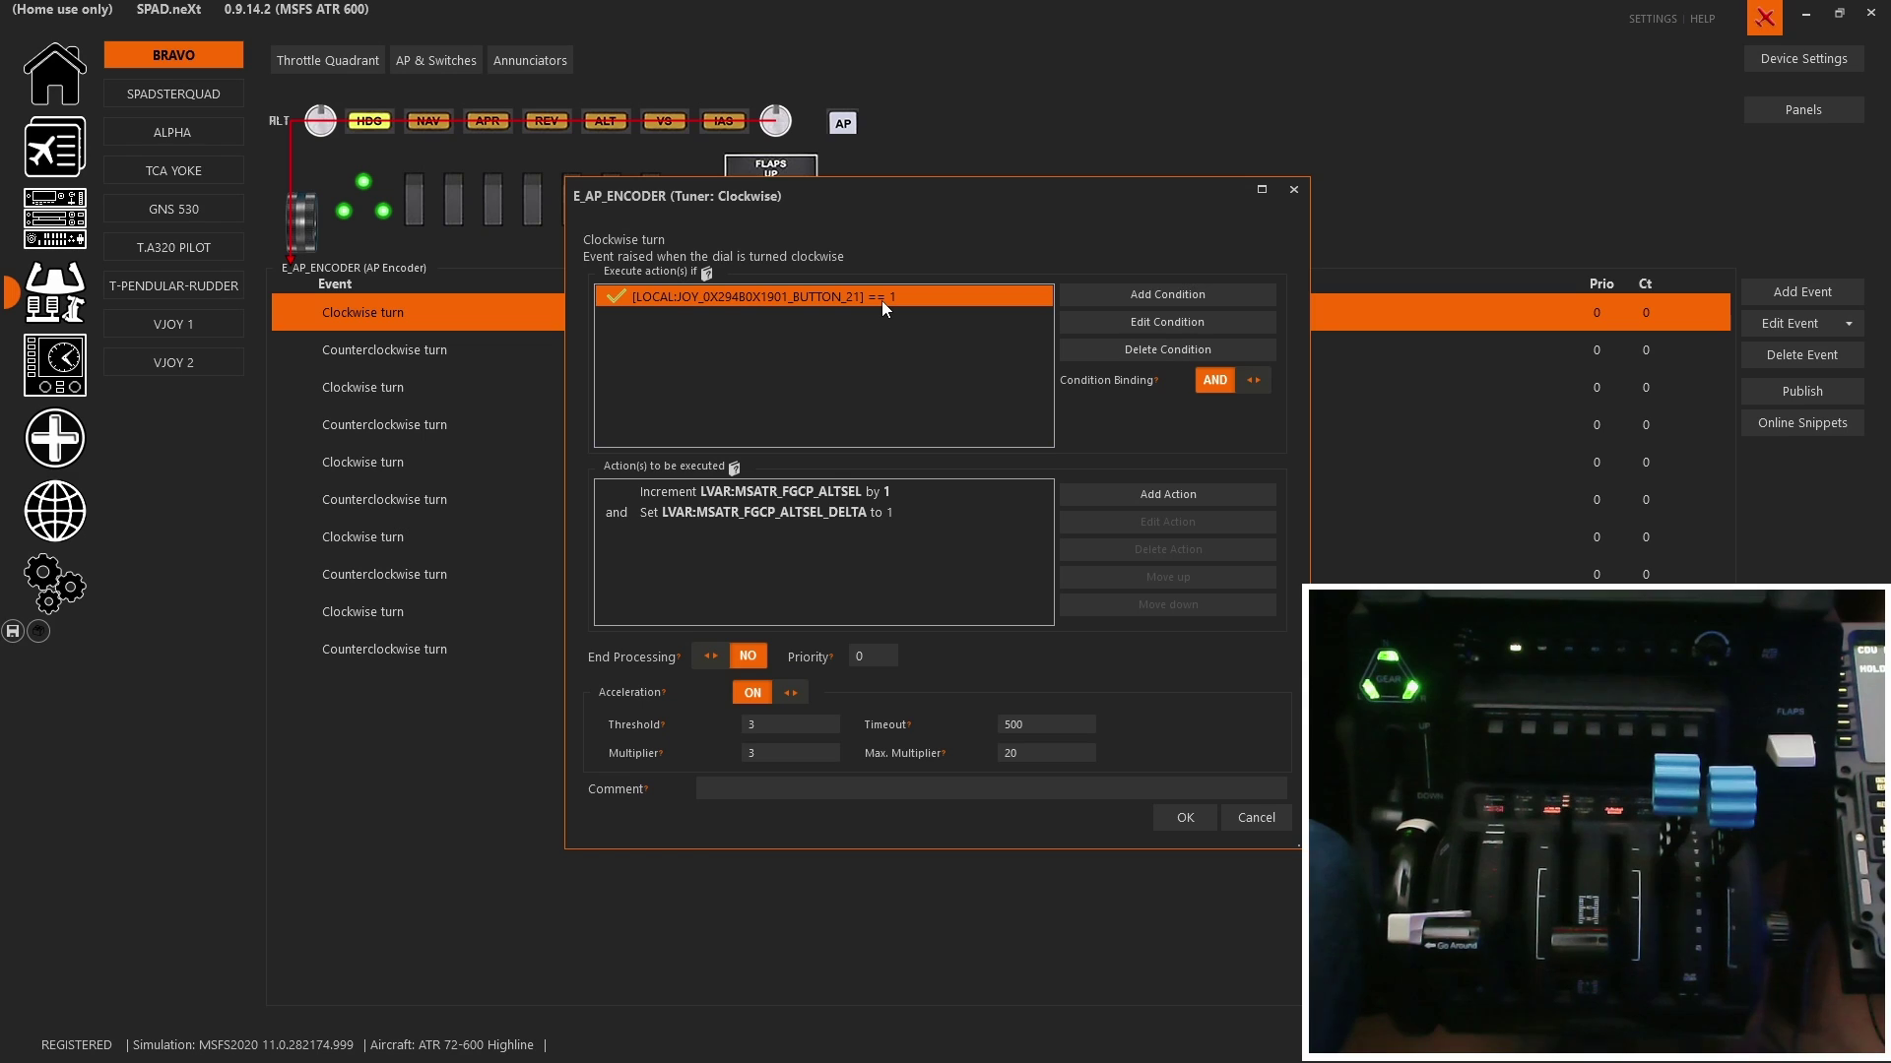
{"action": "left_click", "coordinate": [1185, 817]}
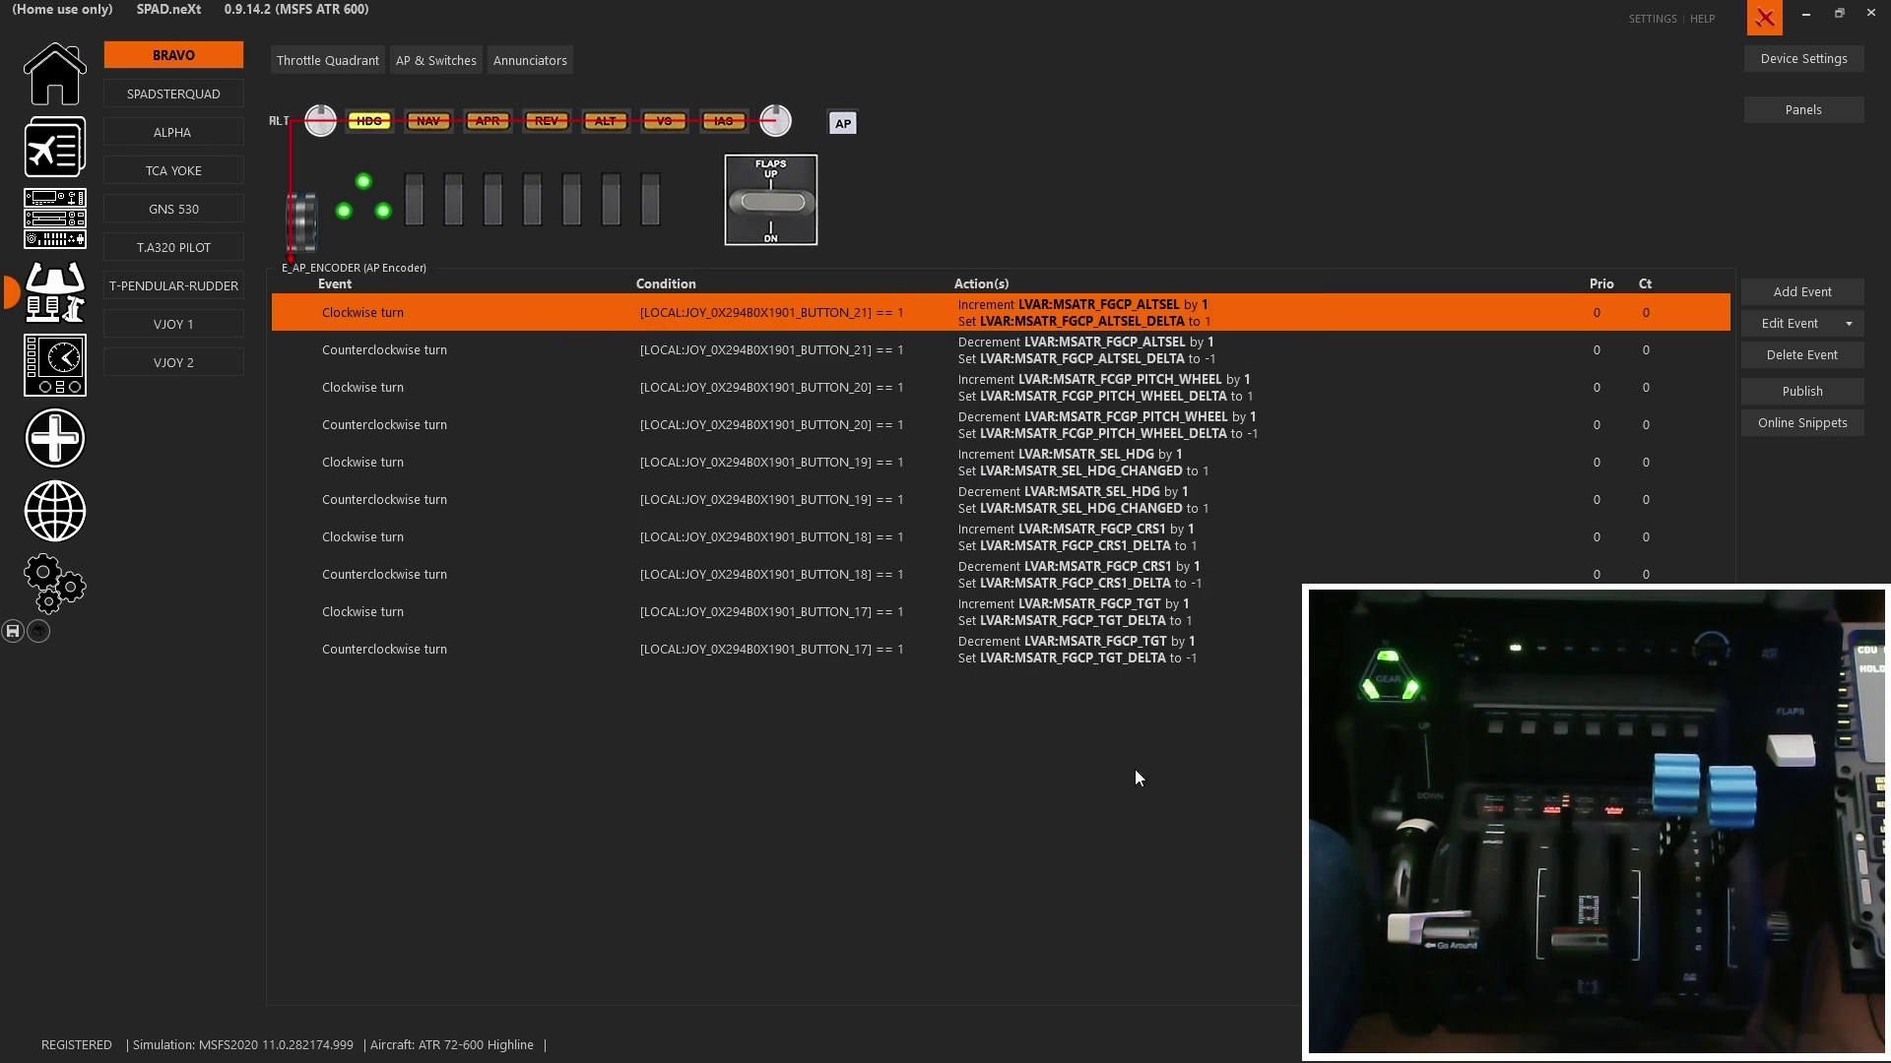
{"action": "left_click", "coordinate": [648, 652]}
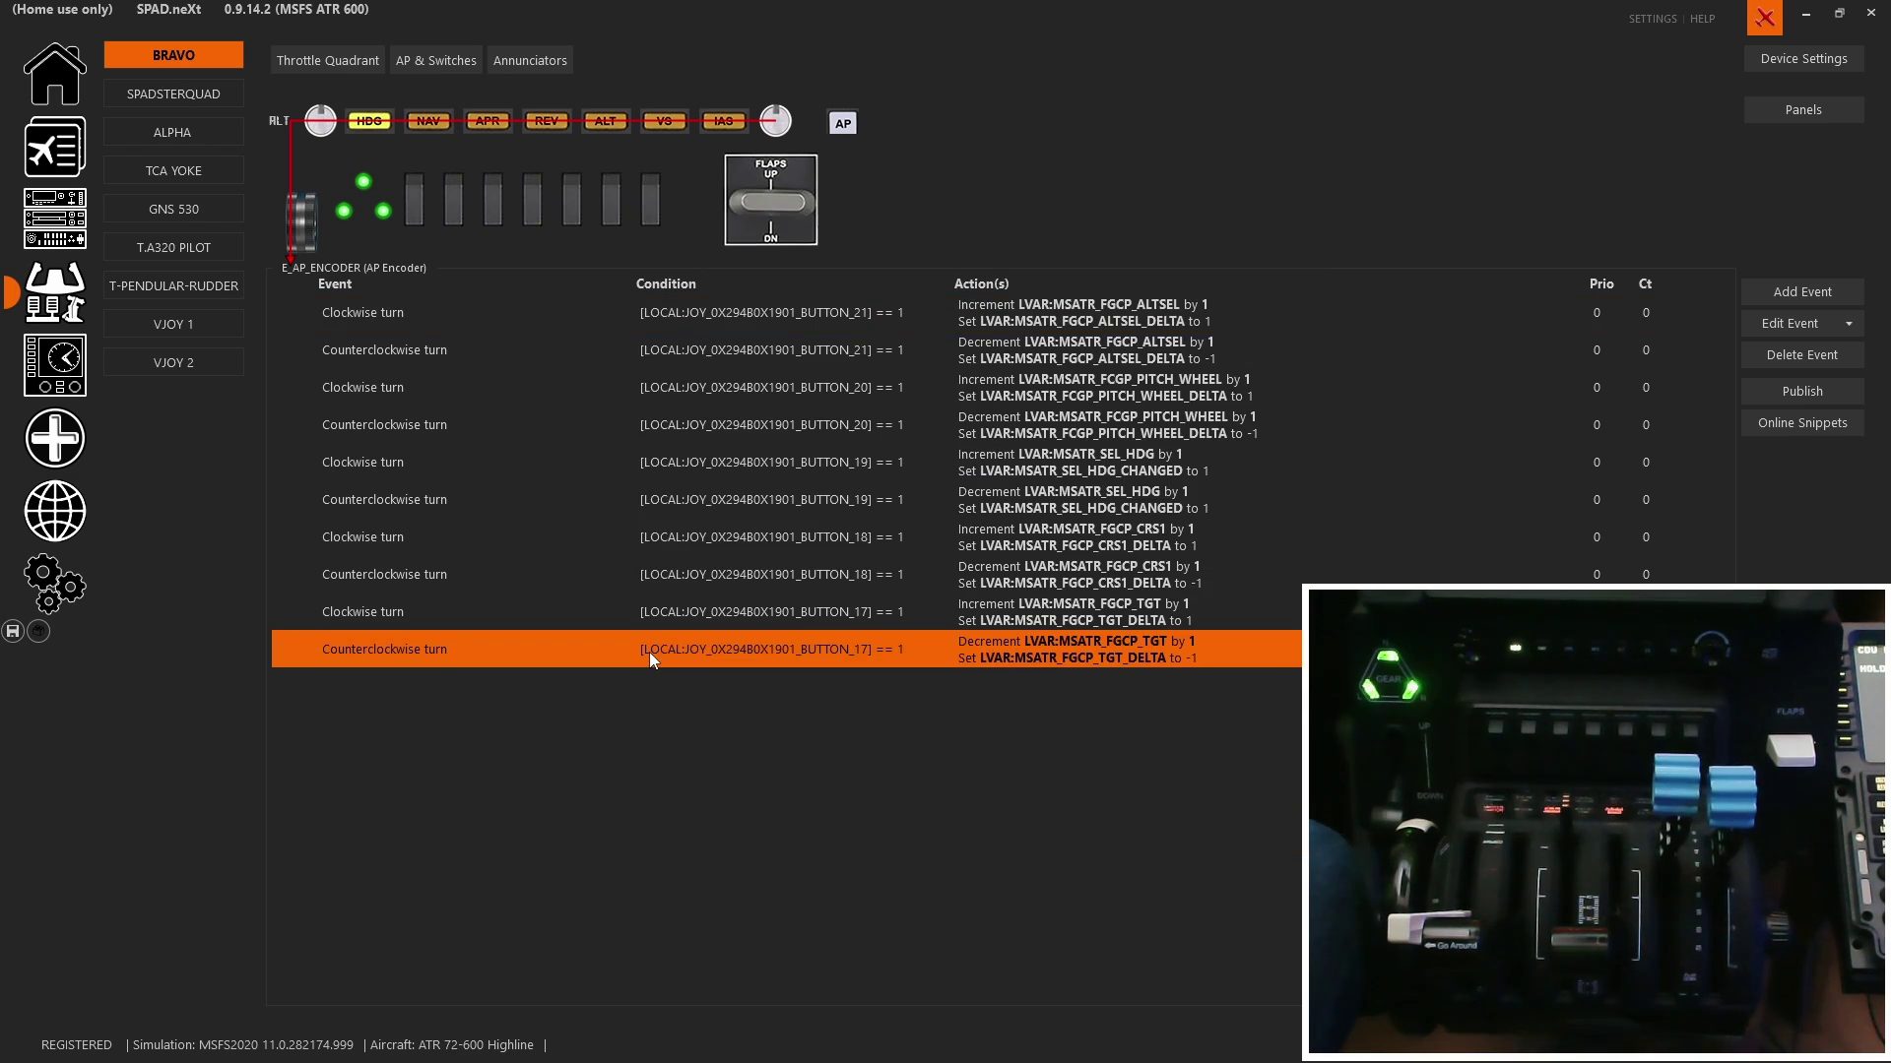
{"action": "double_click", "coordinate": [945, 313]}
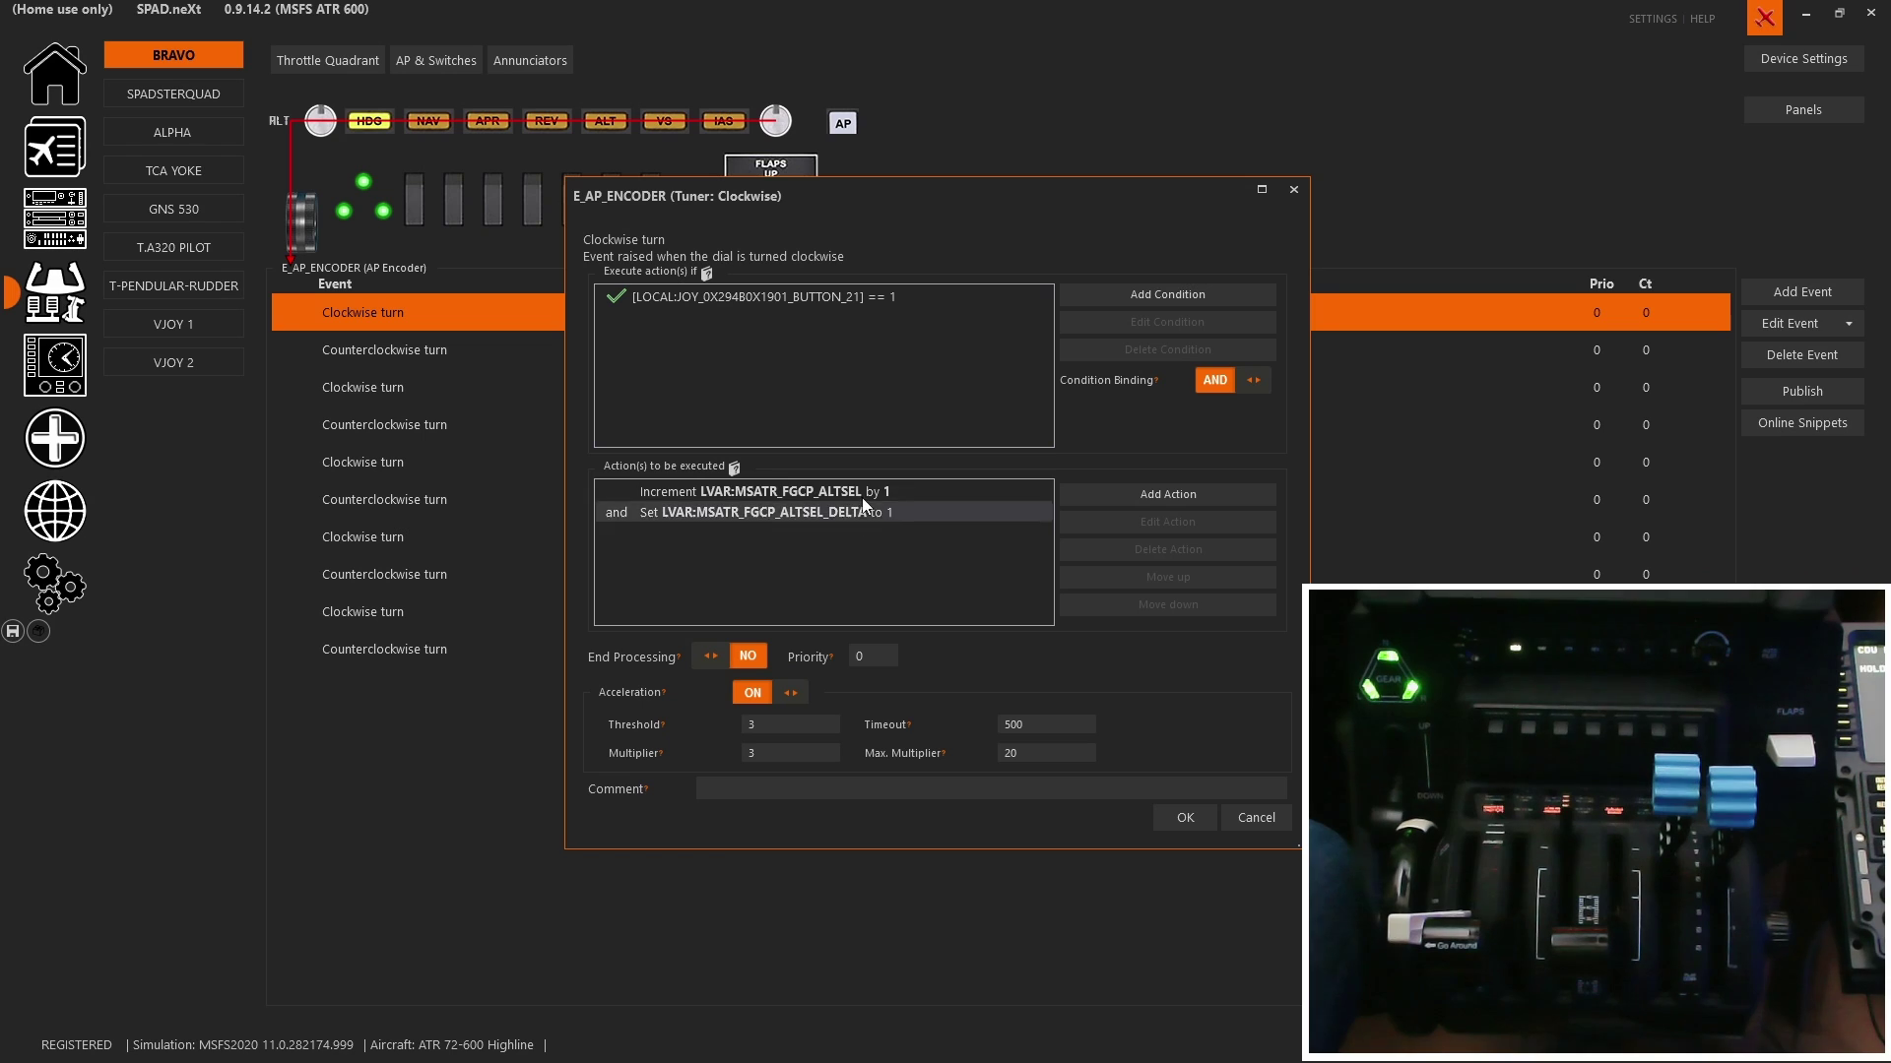
{"action": "left_click", "coordinate": [1282, 819]}
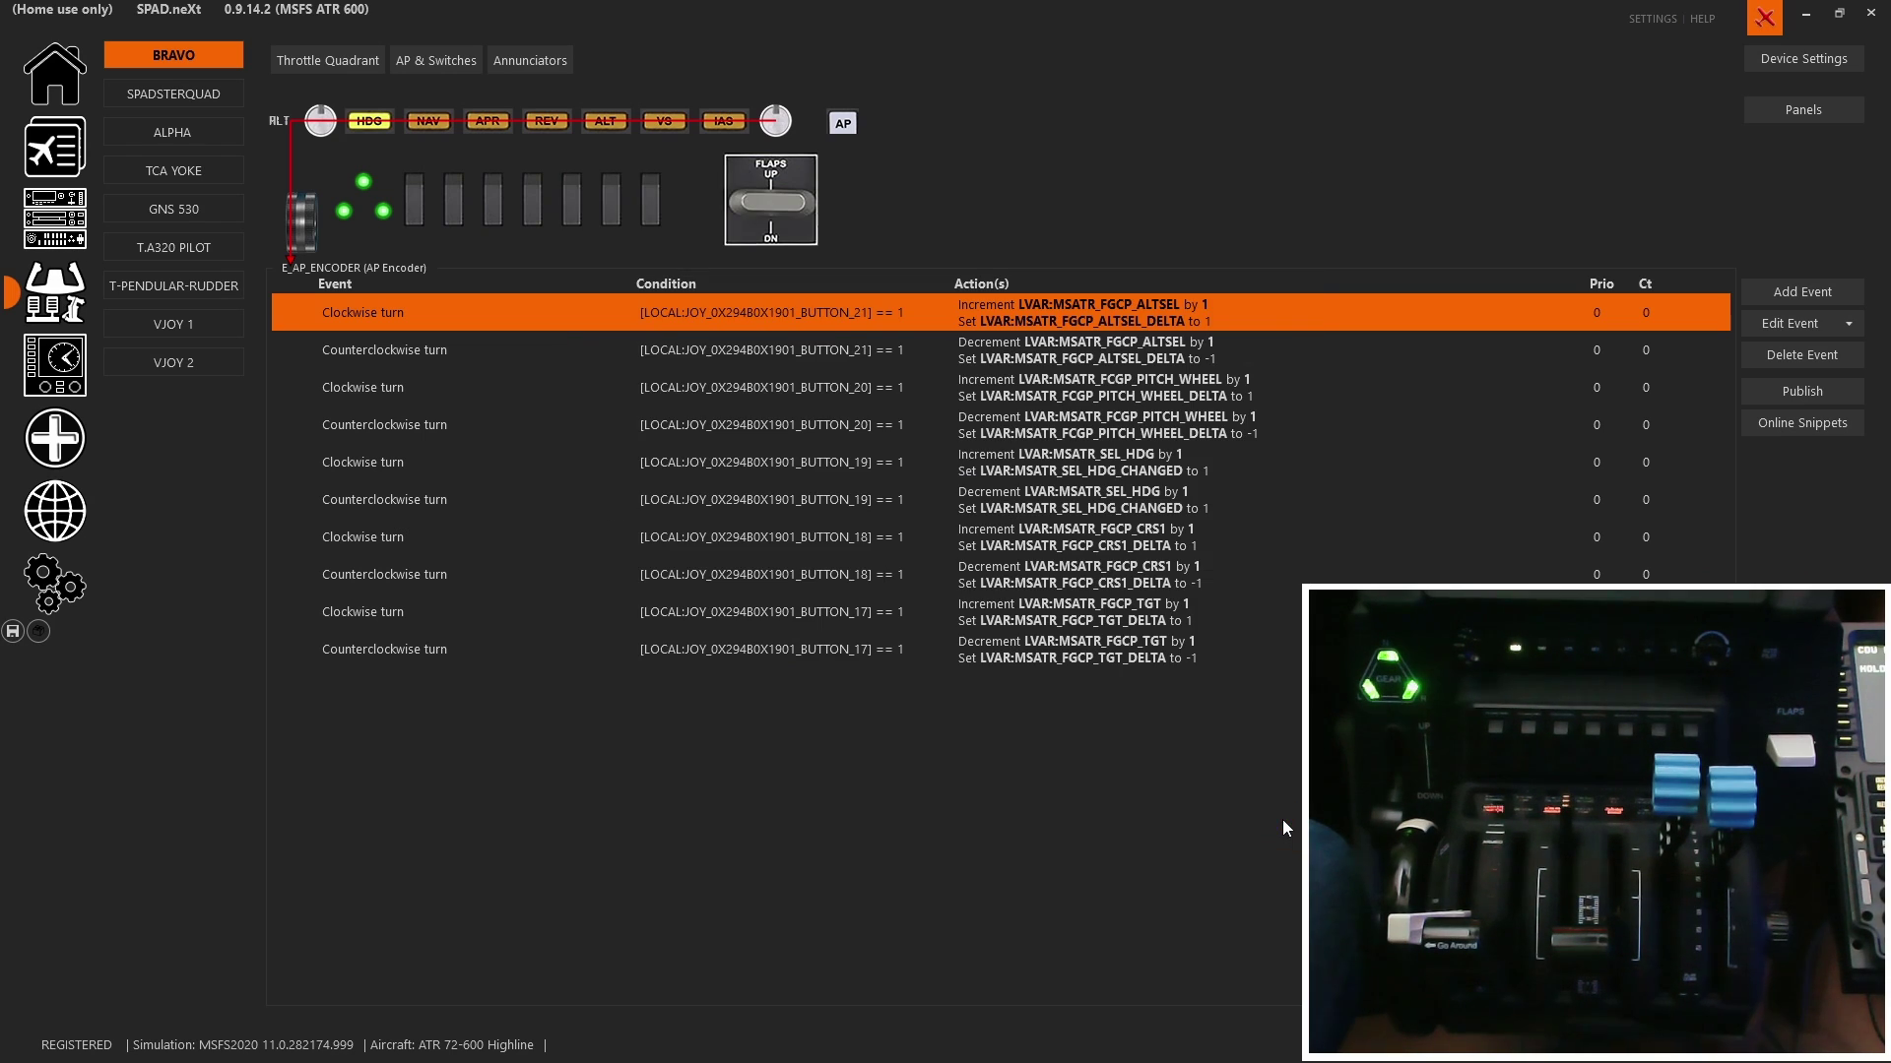
Review the AP encoder's remaining turn events for altitude, pitch wheel, heading, course and target speed, leaving the heading event's settings as they are.
{"action": "left_click", "coordinate": [1143, 345]}
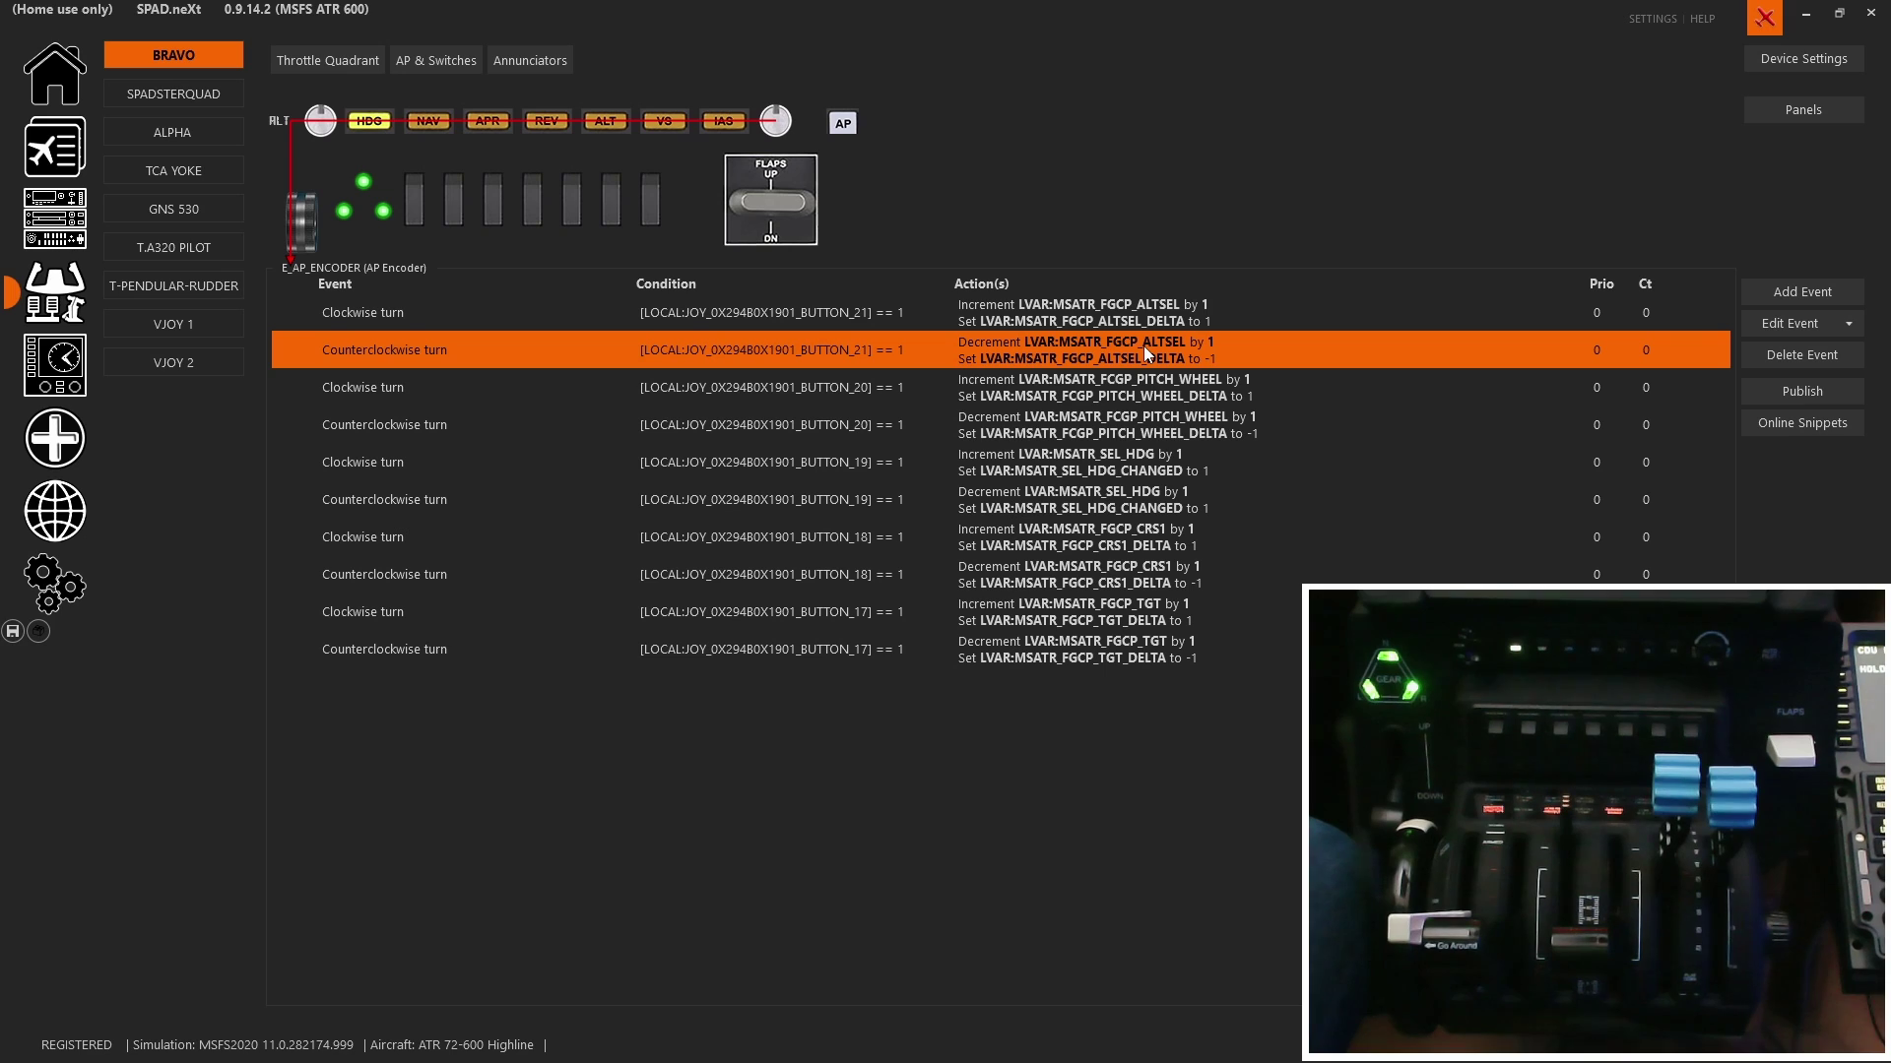
{"action": "left_click", "coordinate": [1169, 394]}
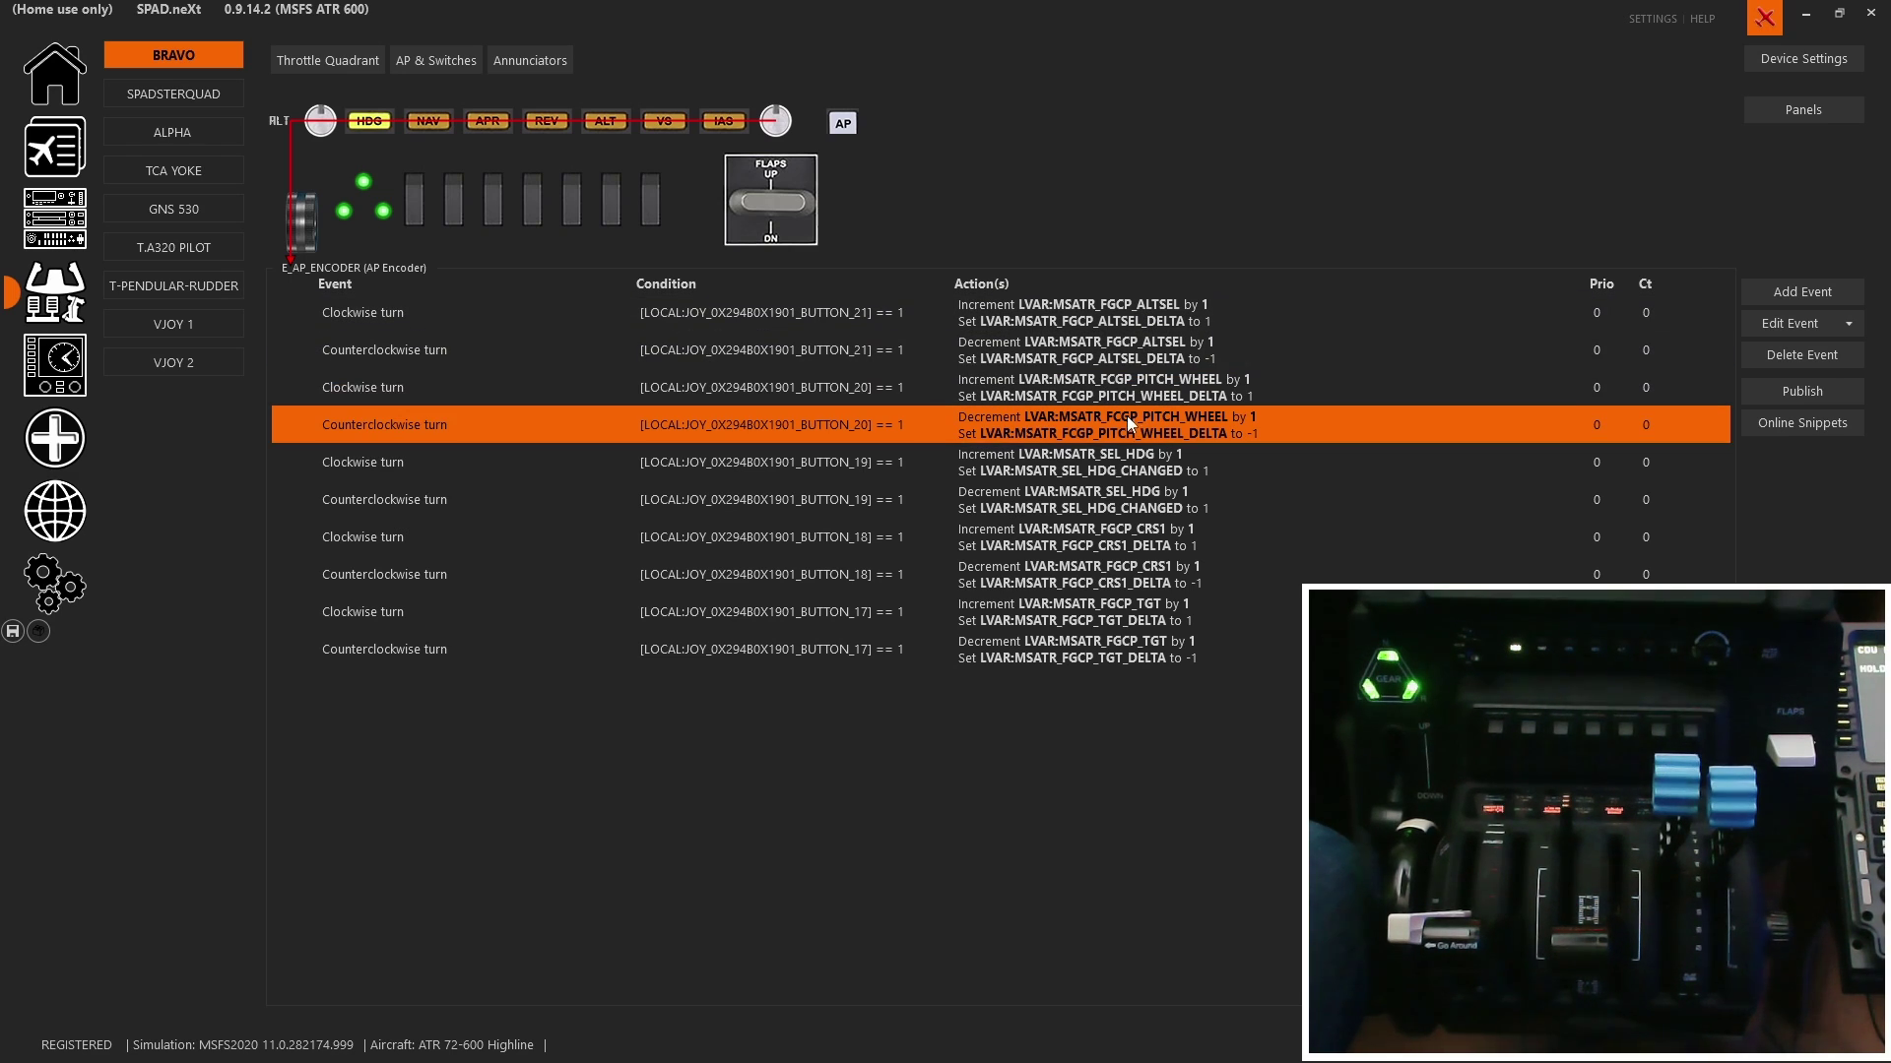
{"action": "left_click", "coordinate": [1123, 470]}
{"action": "double_click", "coordinate": [1132, 506]}
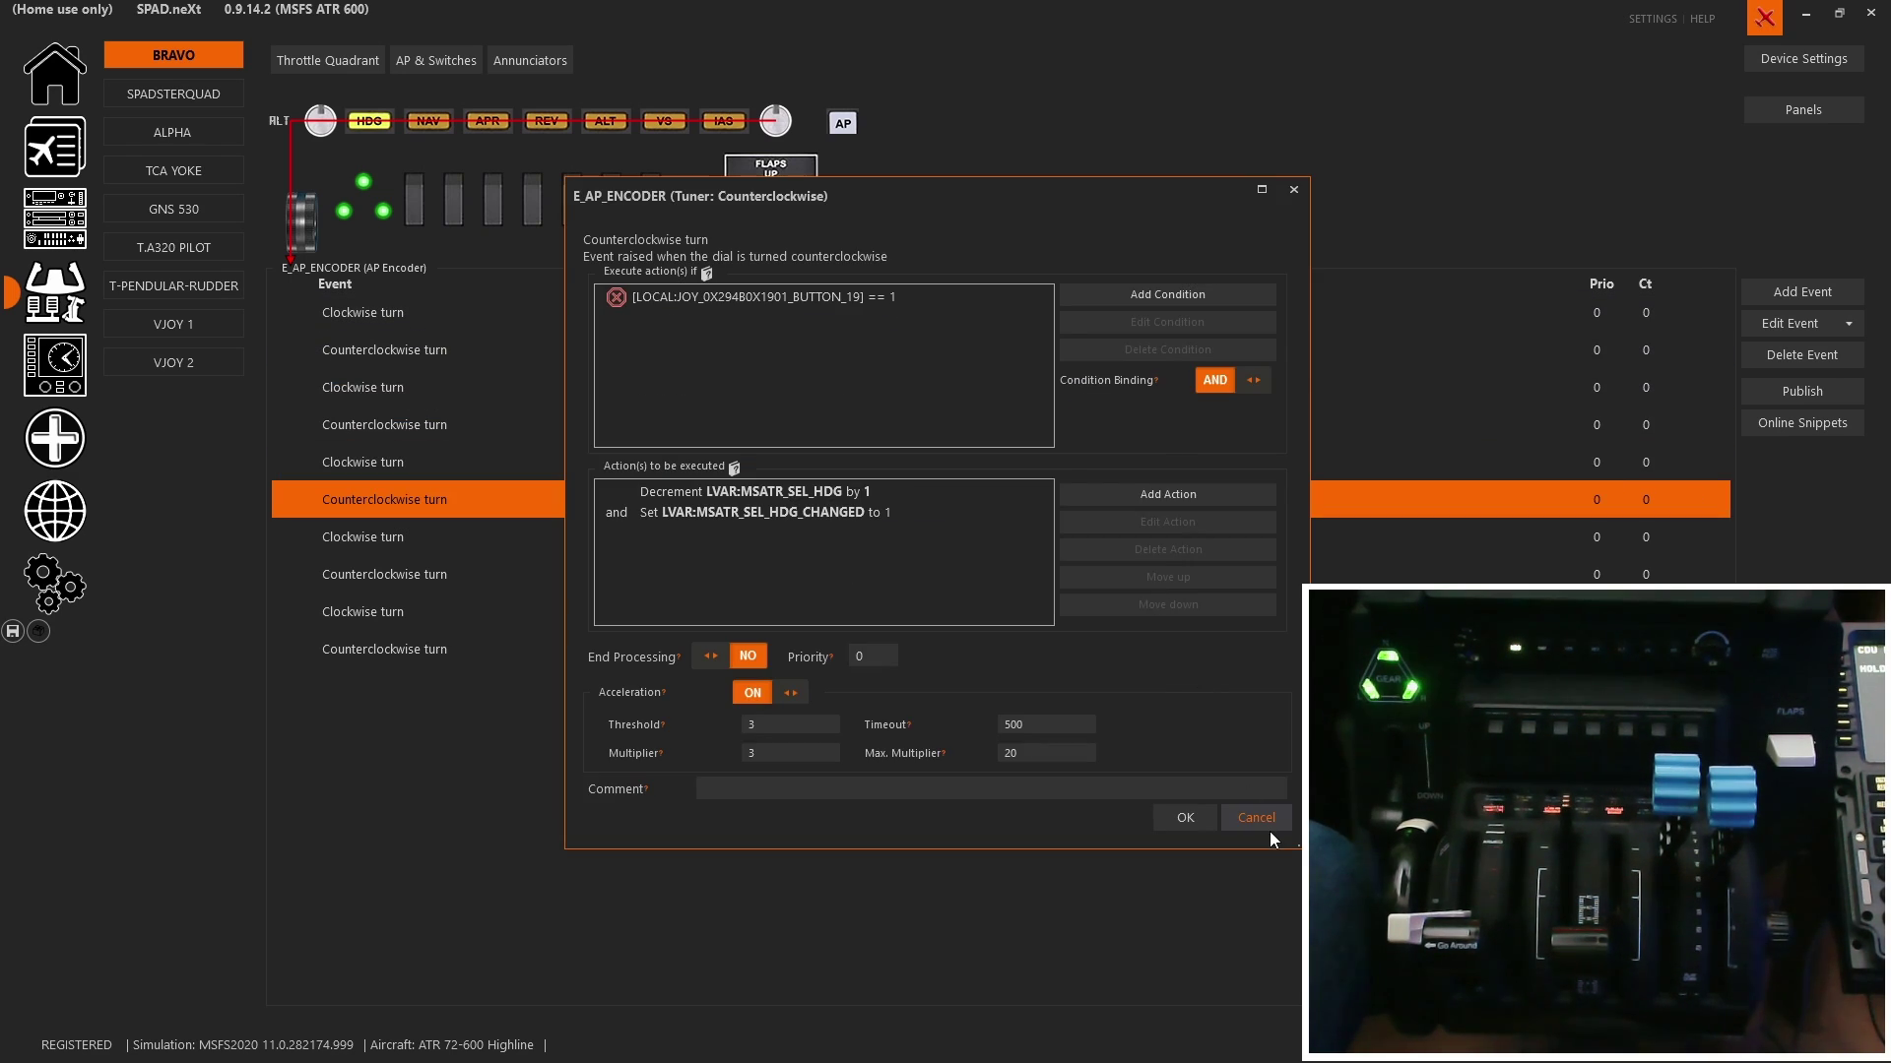
{"action": "left_click", "coordinate": [1264, 825]}
{"action": "left_click", "coordinate": [1184, 535]}
{"action": "left_click", "coordinate": [1186, 585]}
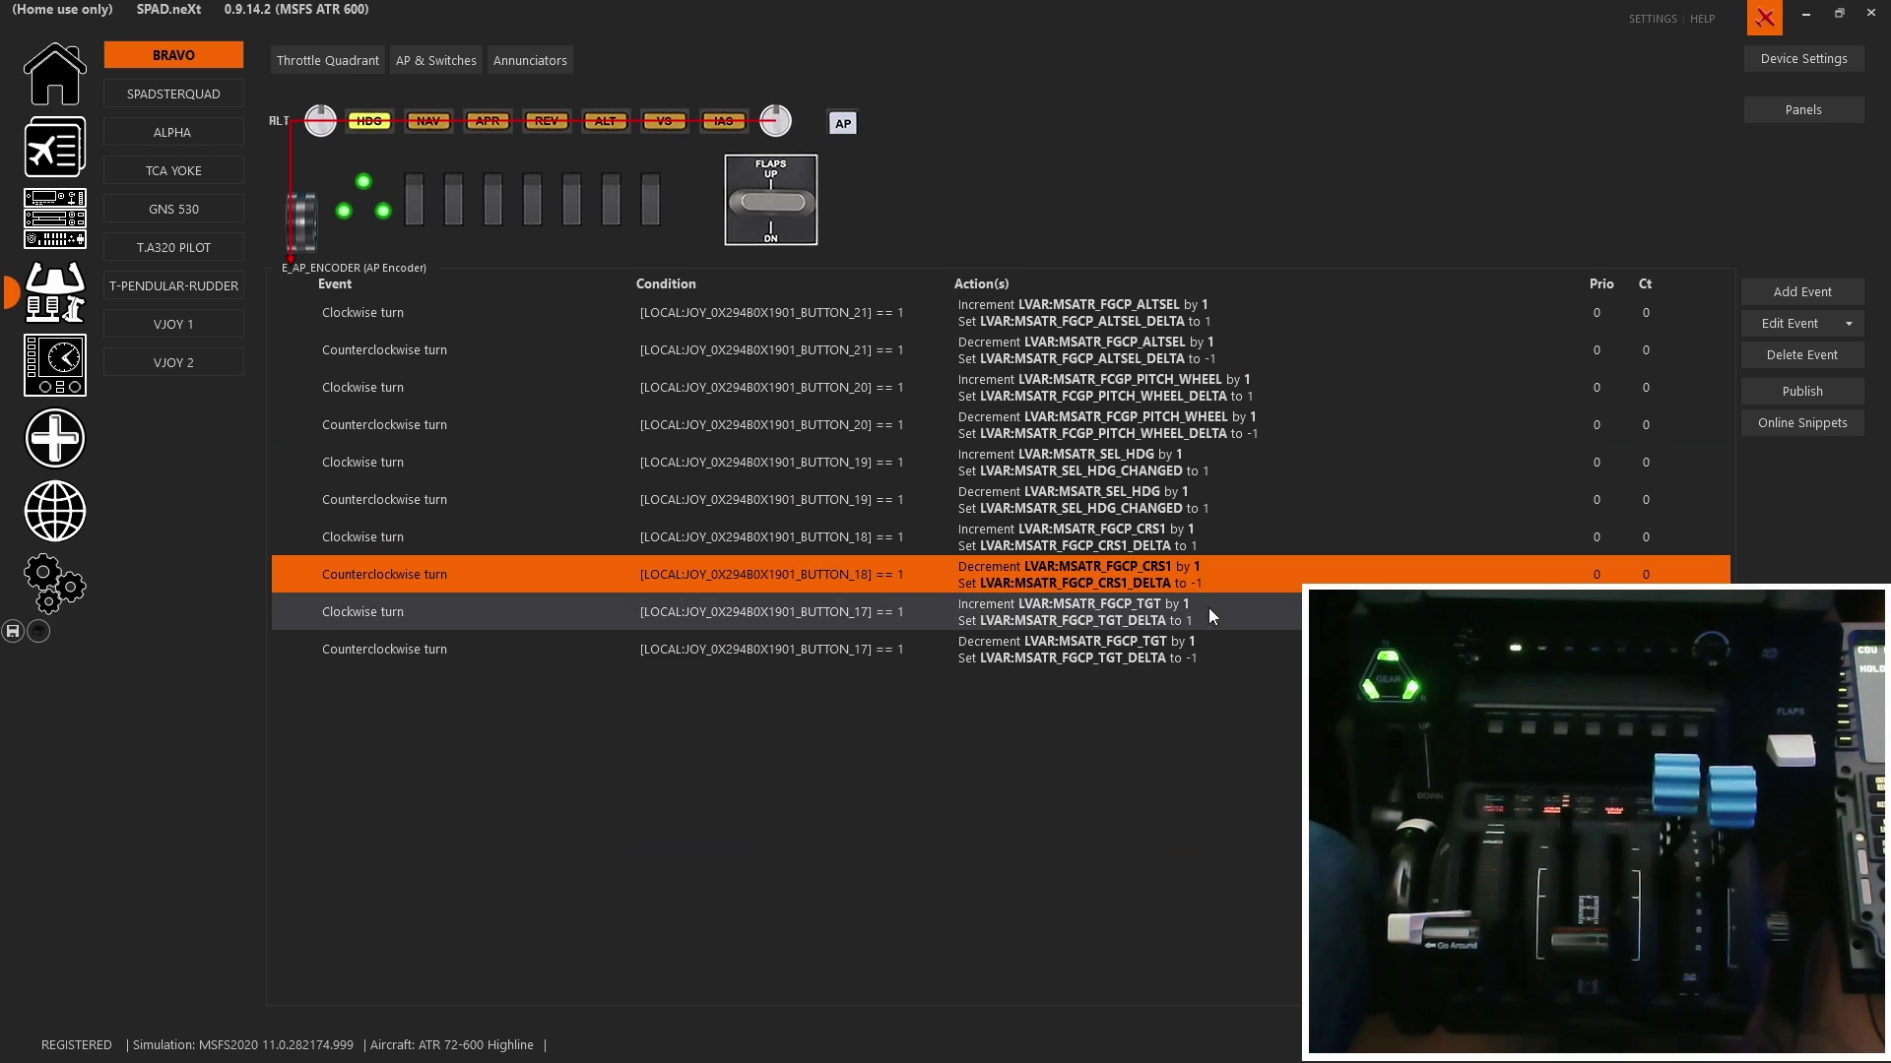
{"action": "left_click", "coordinate": [1156, 613]}
{"action": "left_click", "coordinate": [1156, 650]}
{"action": "left_click", "coordinate": [1138, 614]}
{"action": "left_click", "coordinate": [1156, 657]}
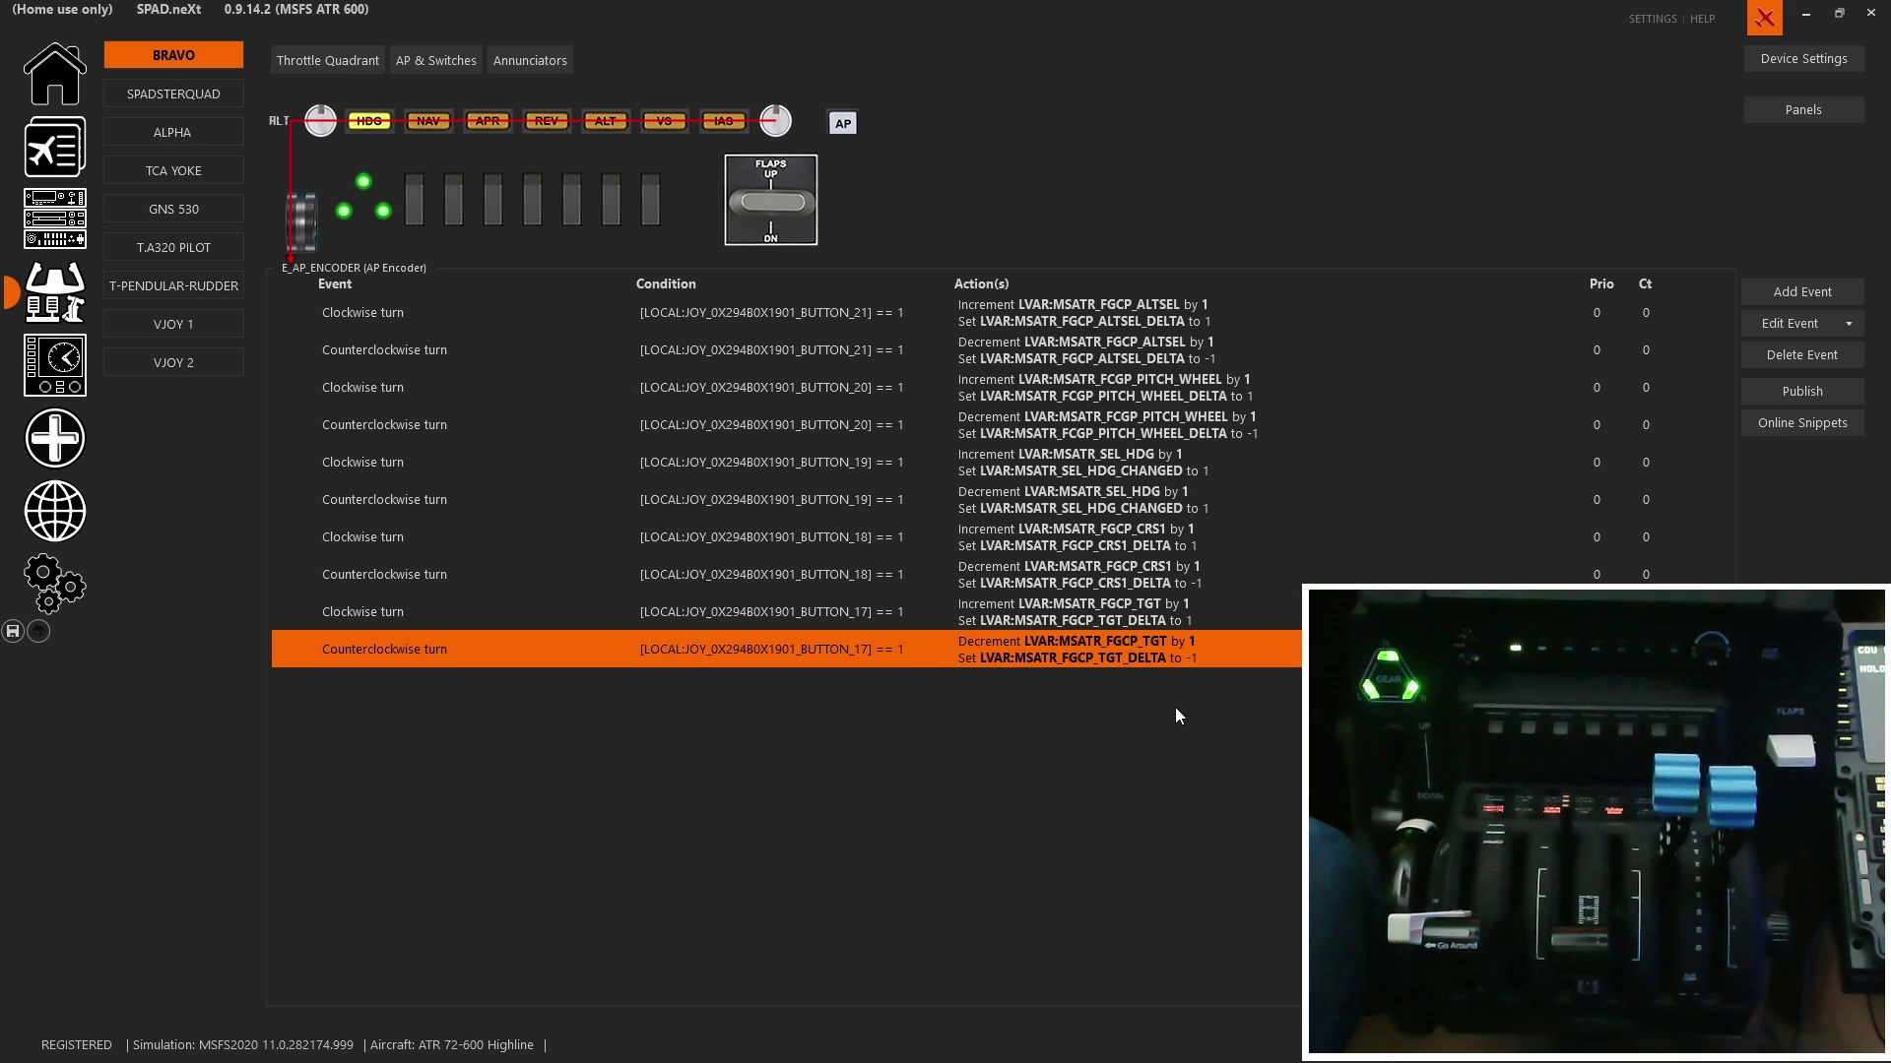
Review the events of the Auto Pilot button, the gear lever and the three landing gear LEDs.
{"action": "left_click", "coordinate": [843, 122]}
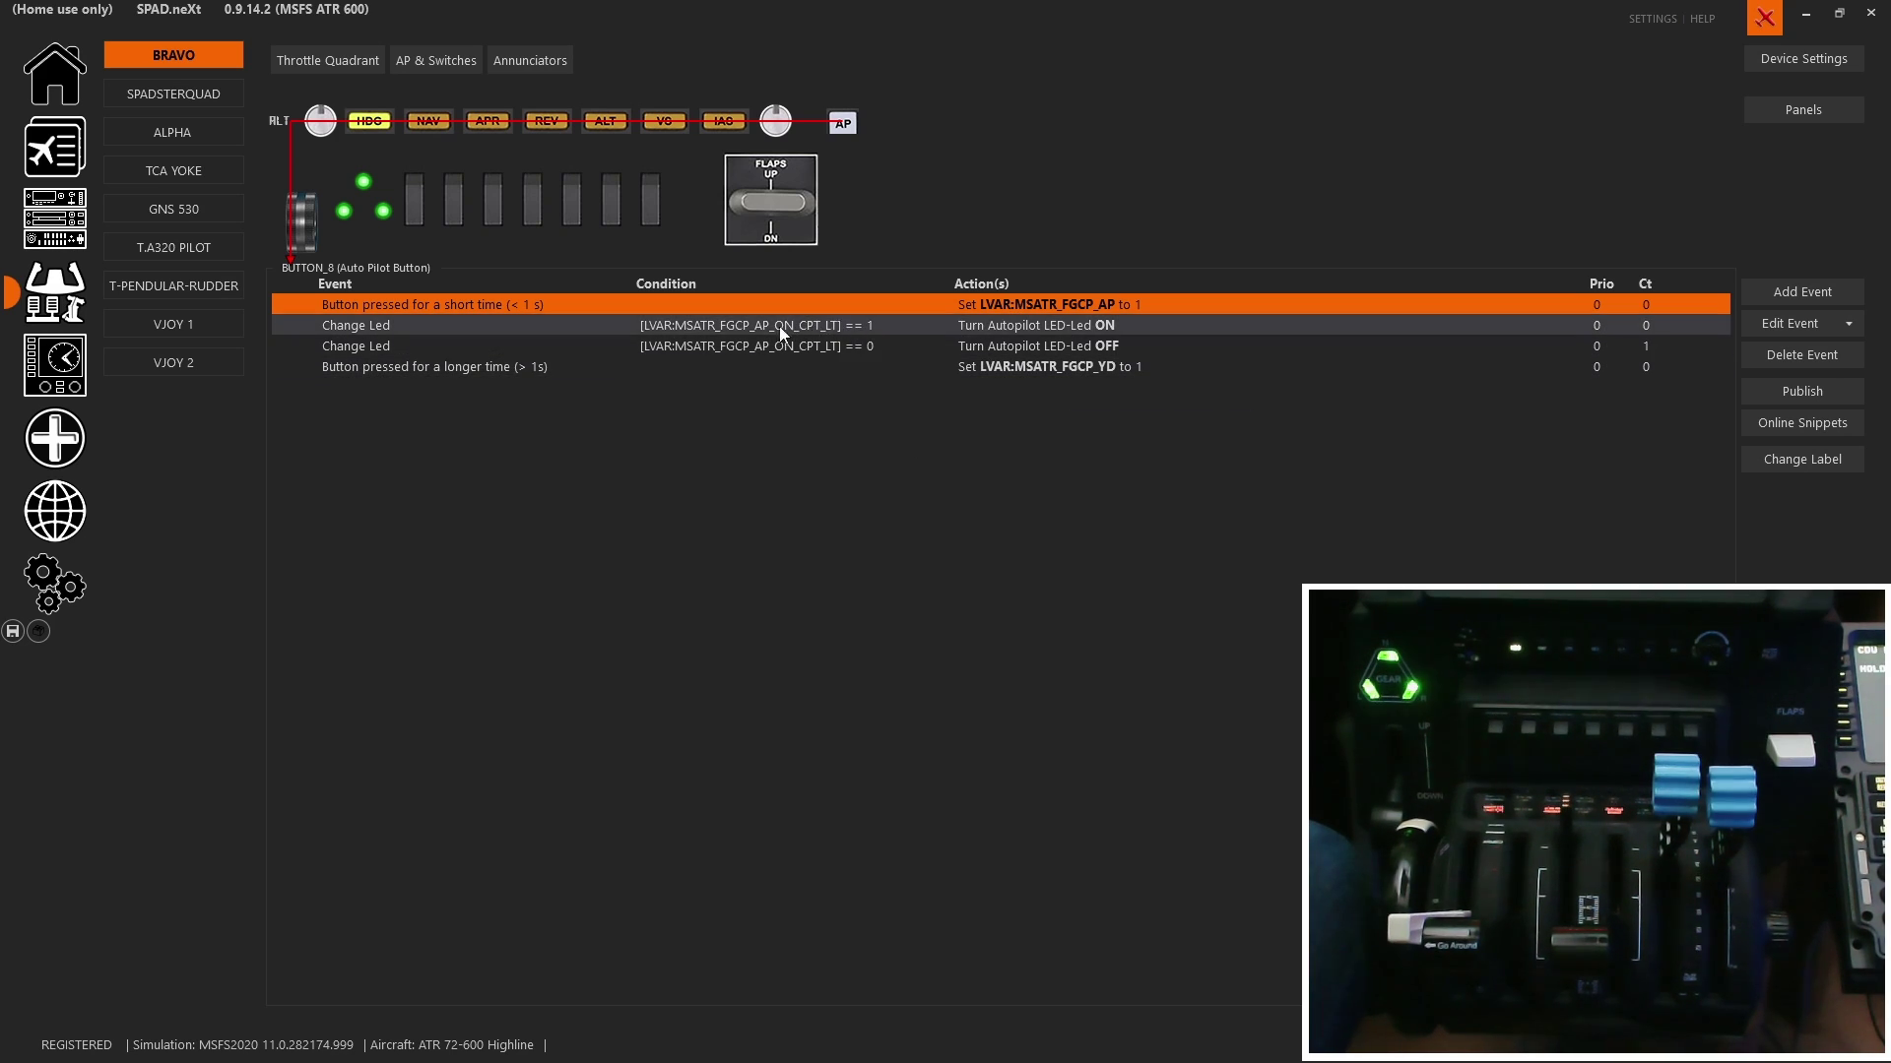
{"action": "left_click", "coordinate": [315, 239]}
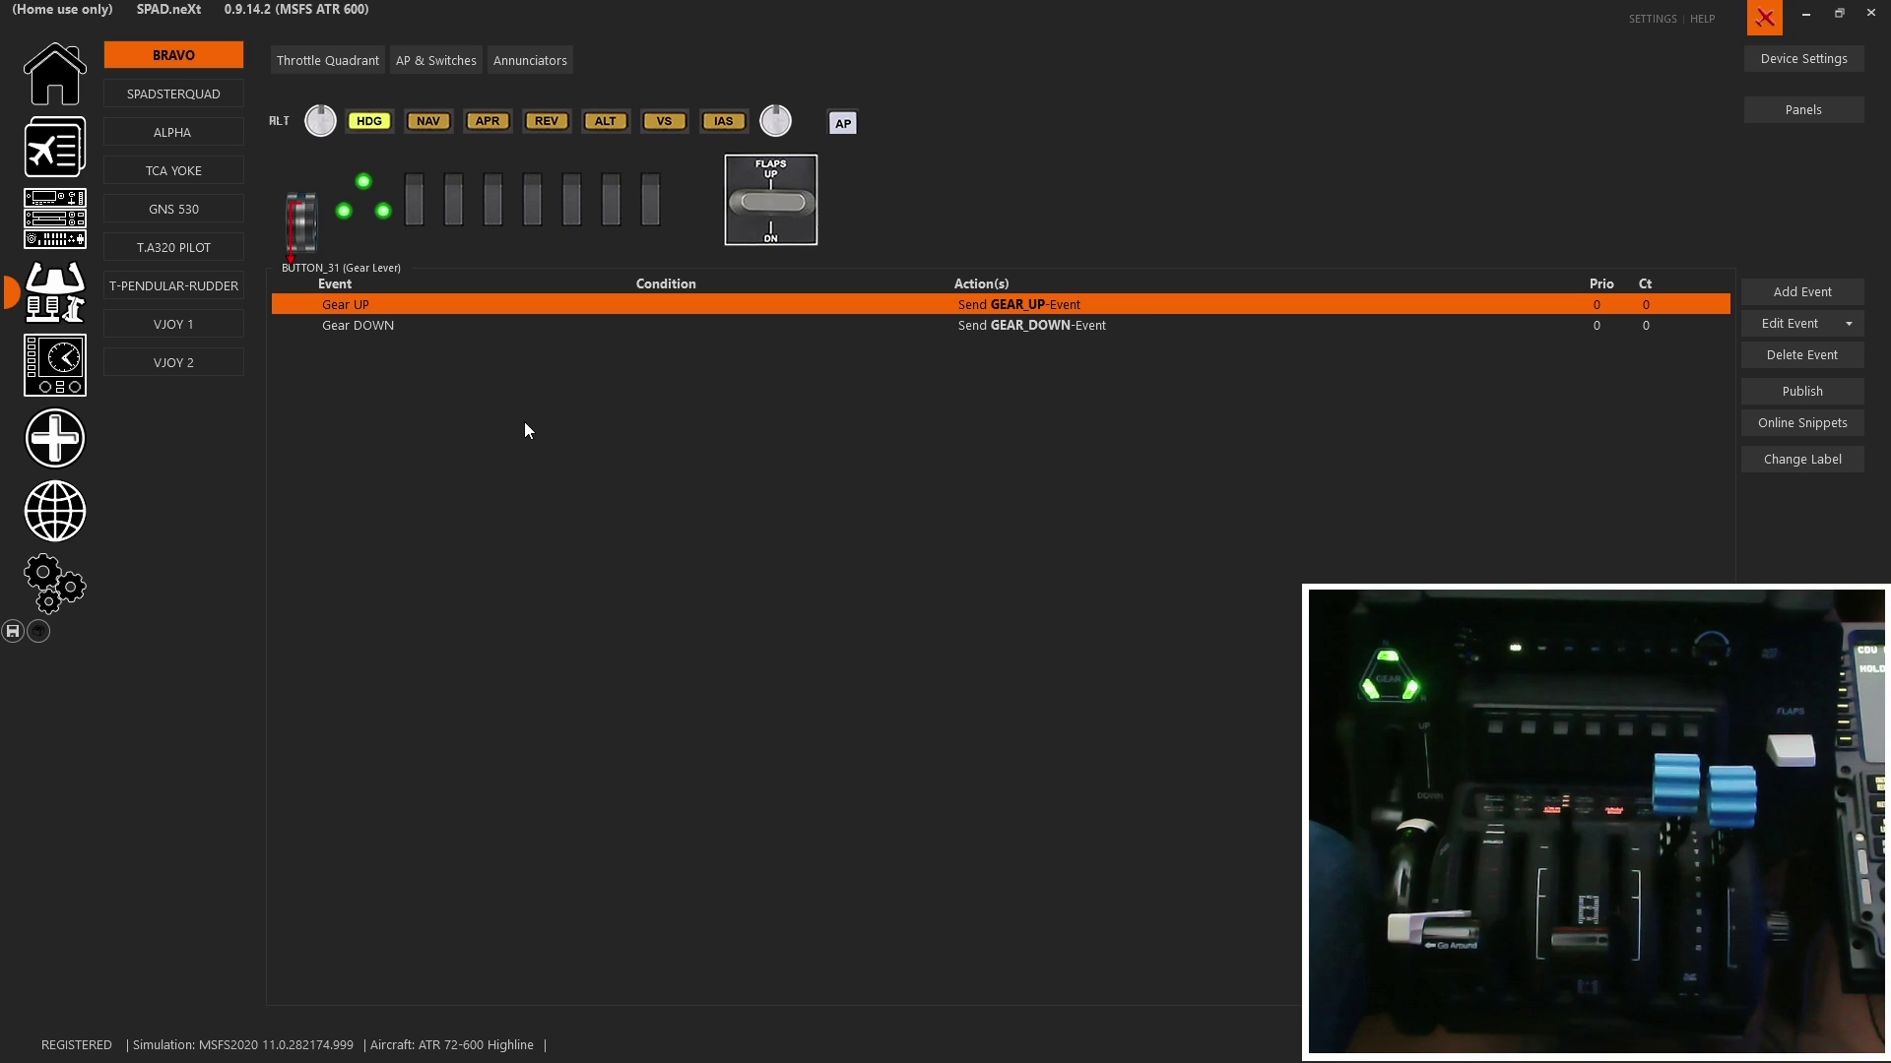
{"action": "left_click", "coordinate": [346, 215]}
{"action": "left_click", "coordinate": [362, 185]}
{"action": "left_click", "coordinate": [380, 213]}
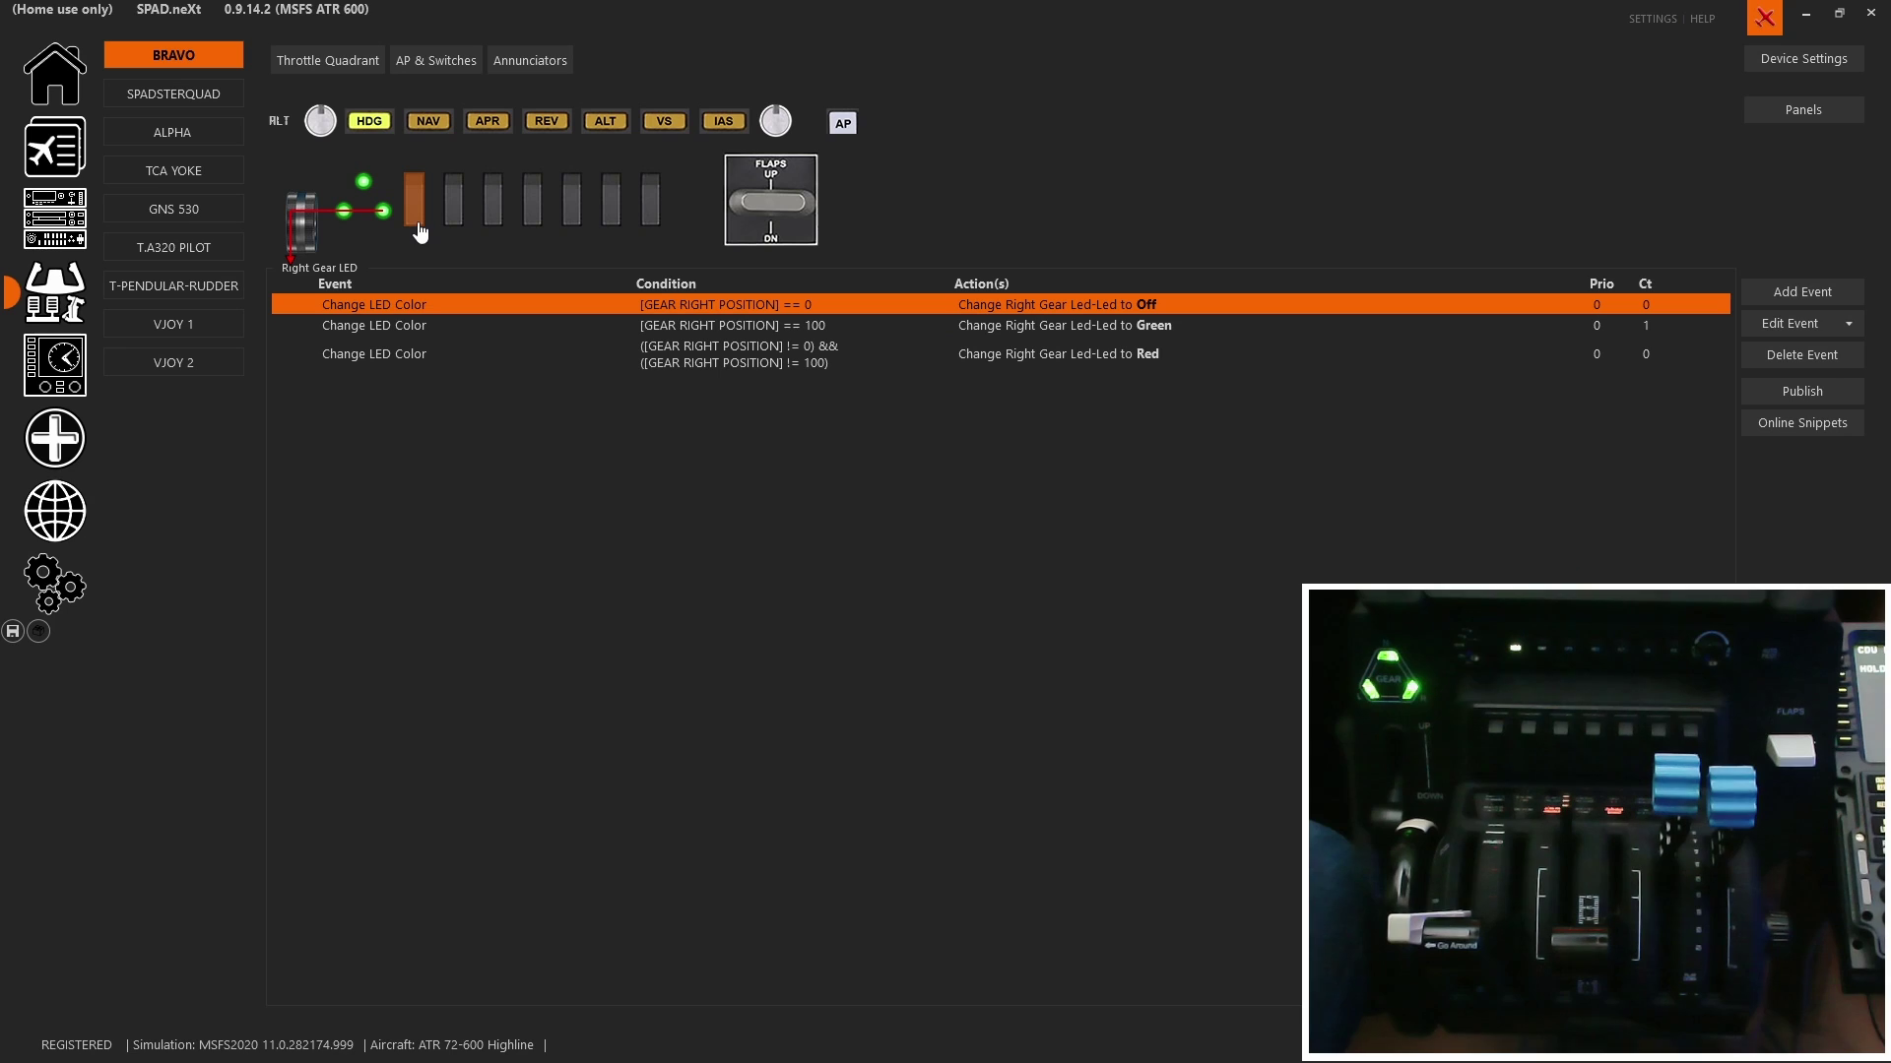
Review the events assigned to the rocker switches and to the flaps lever's up and down positions.
{"action": "left_click", "coordinate": [417, 224]}
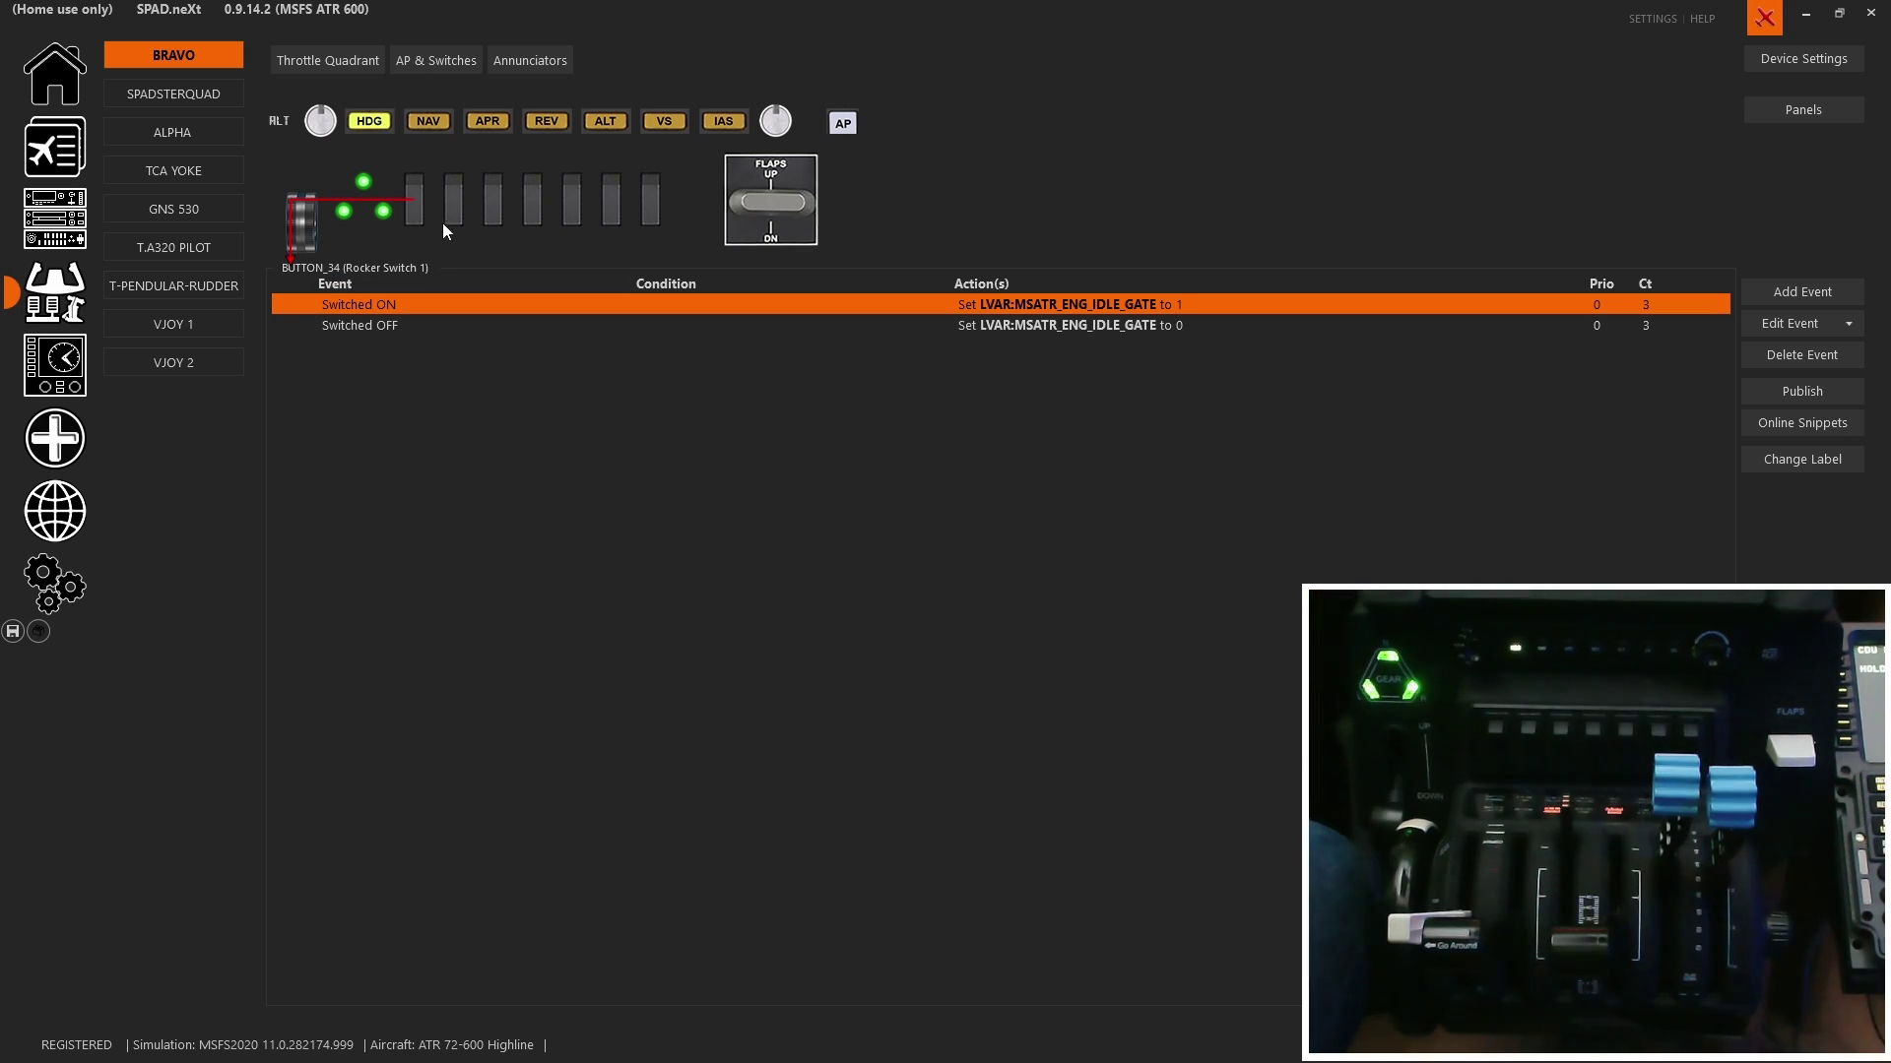
{"action": "left_click", "coordinate": [535, 208]}
{"action": "left_click", "coordinate": [610, 202]}
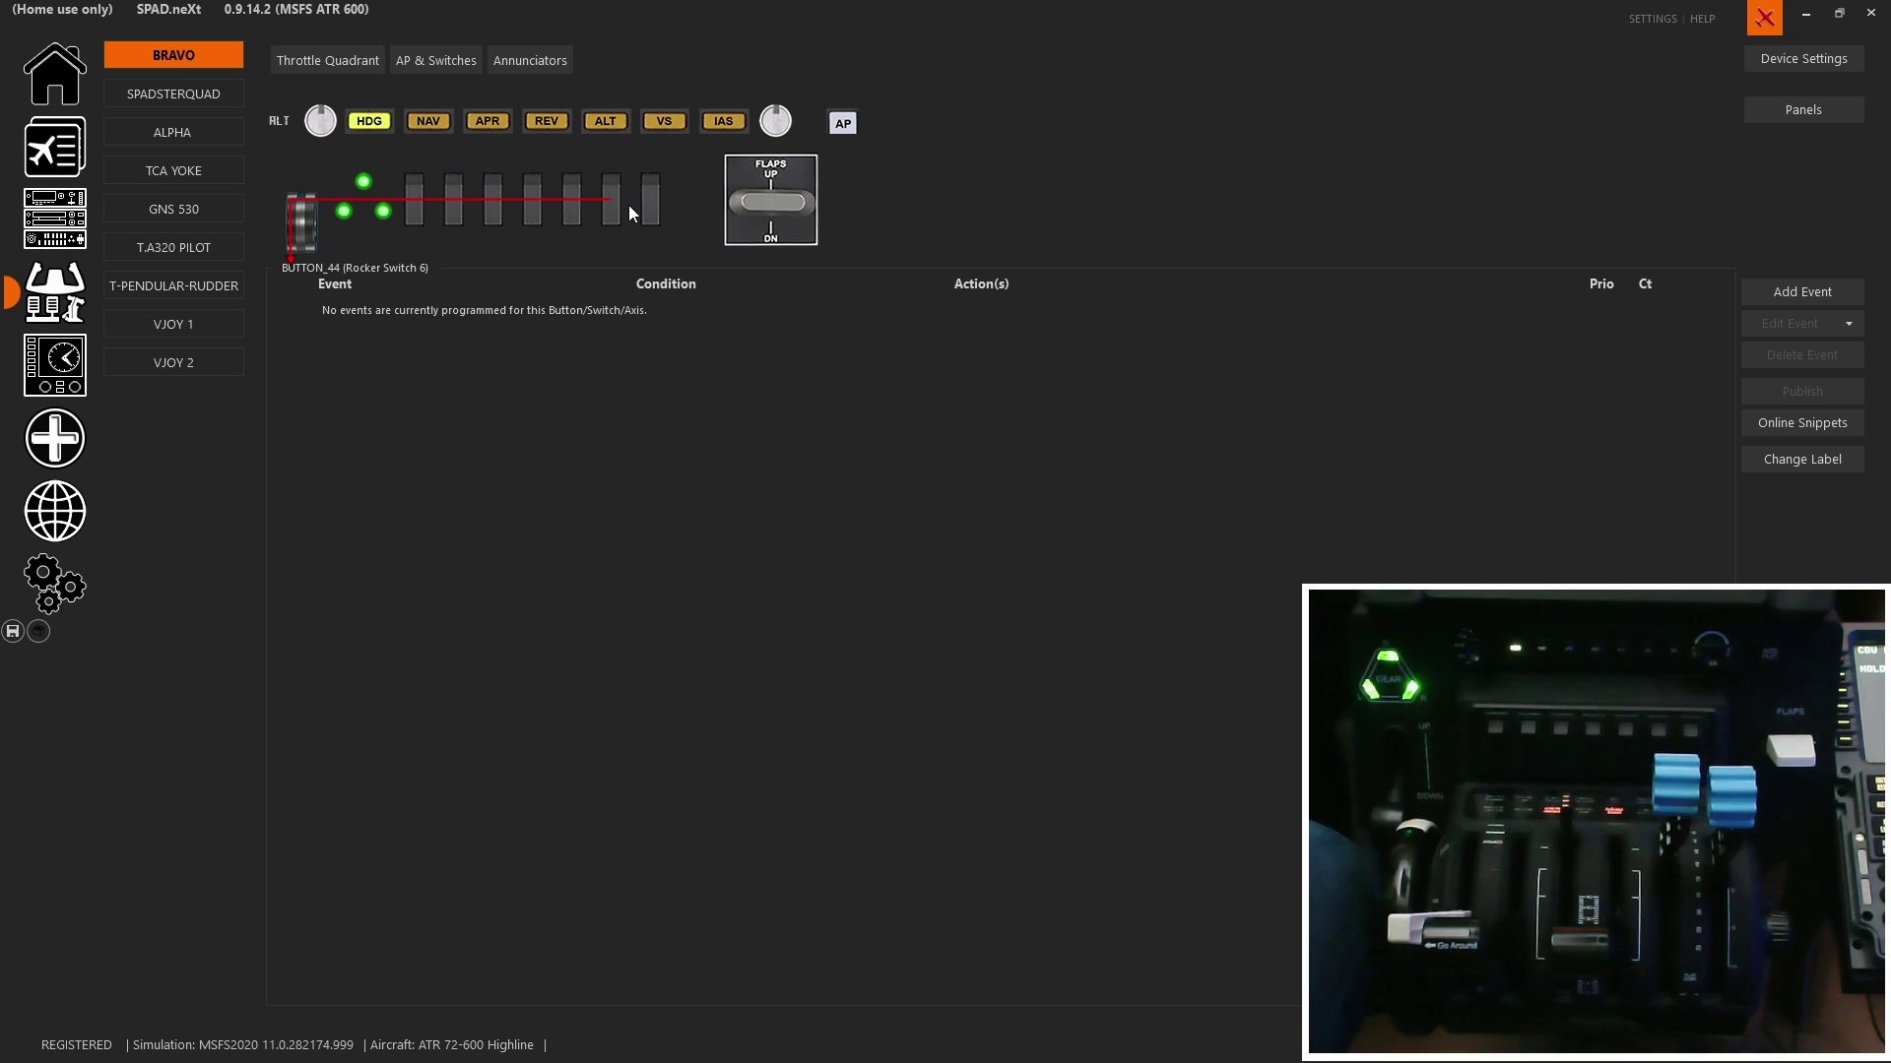
{"action": "left_click", "coordinate": [645, 212]}
{"action": "left_click", "coordinate": [788, 242]}
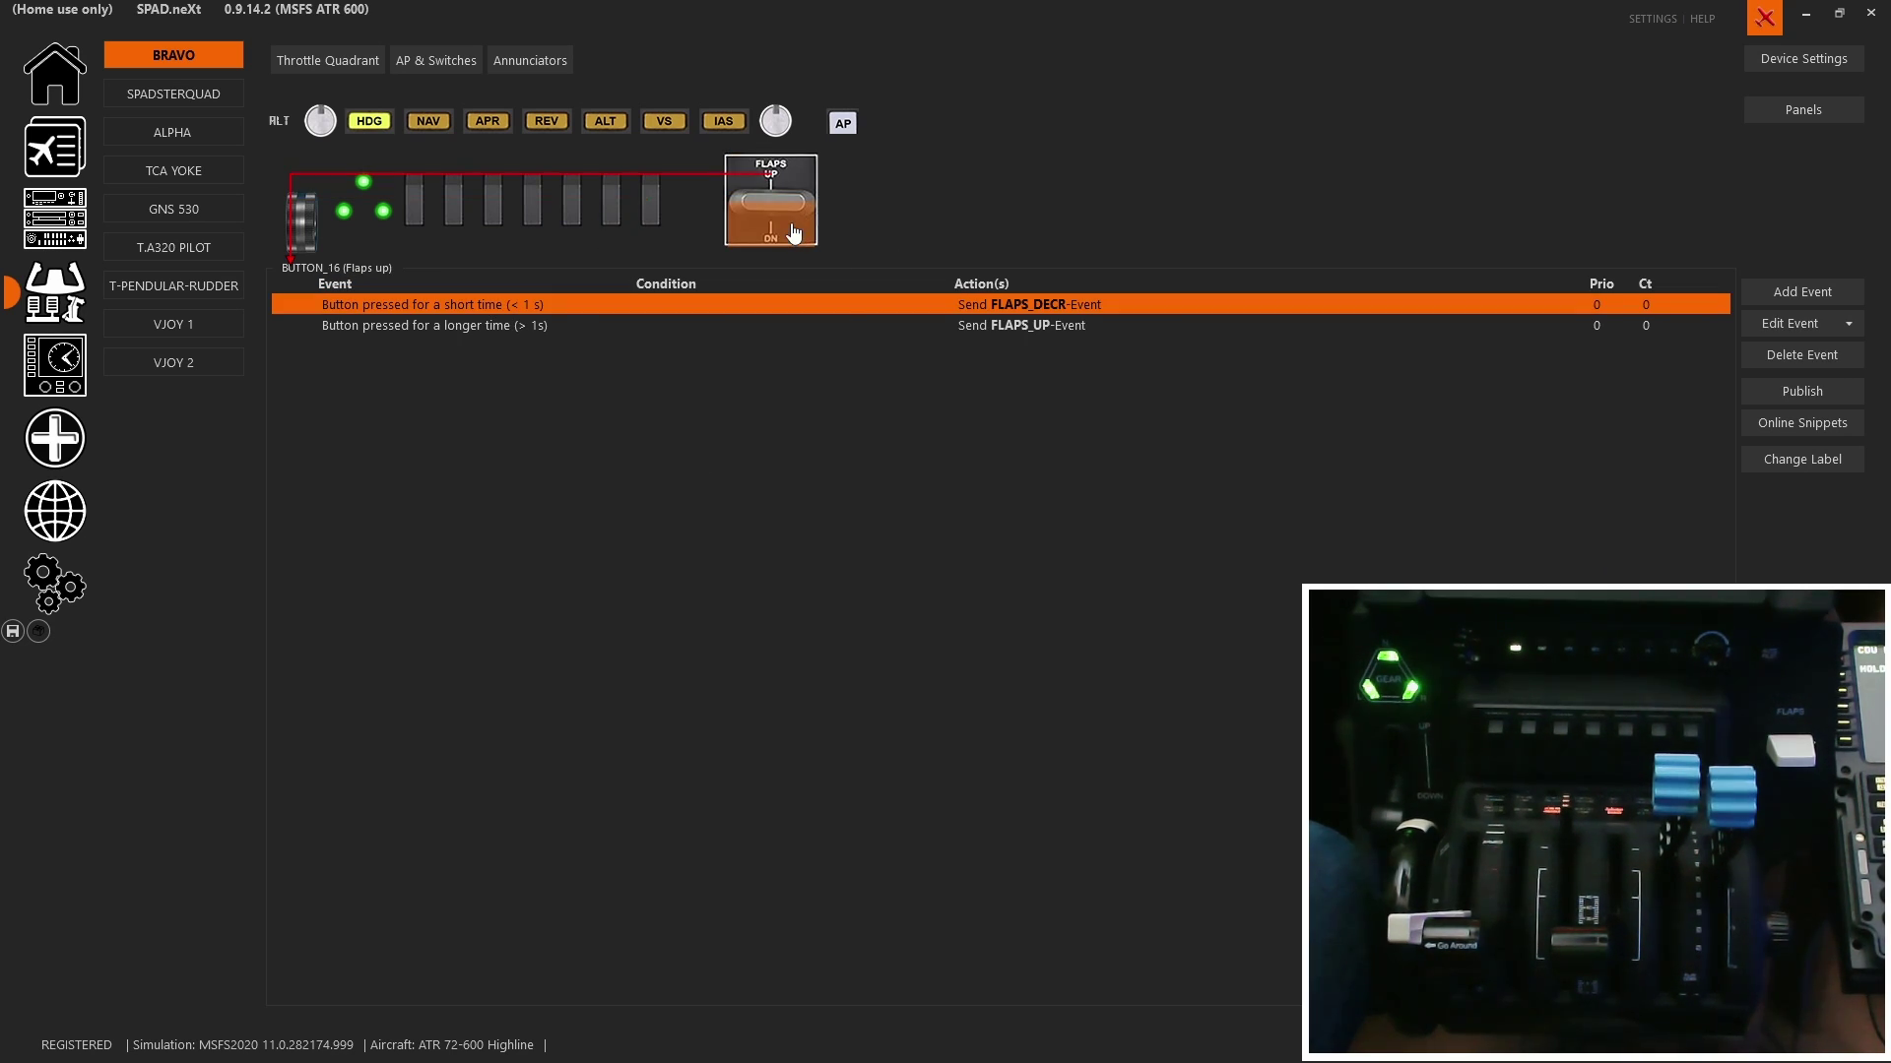
{"action": "left_click", "coordinate": [804, 238]}
{"action": "left_click", "coordinate": [803, 185]}
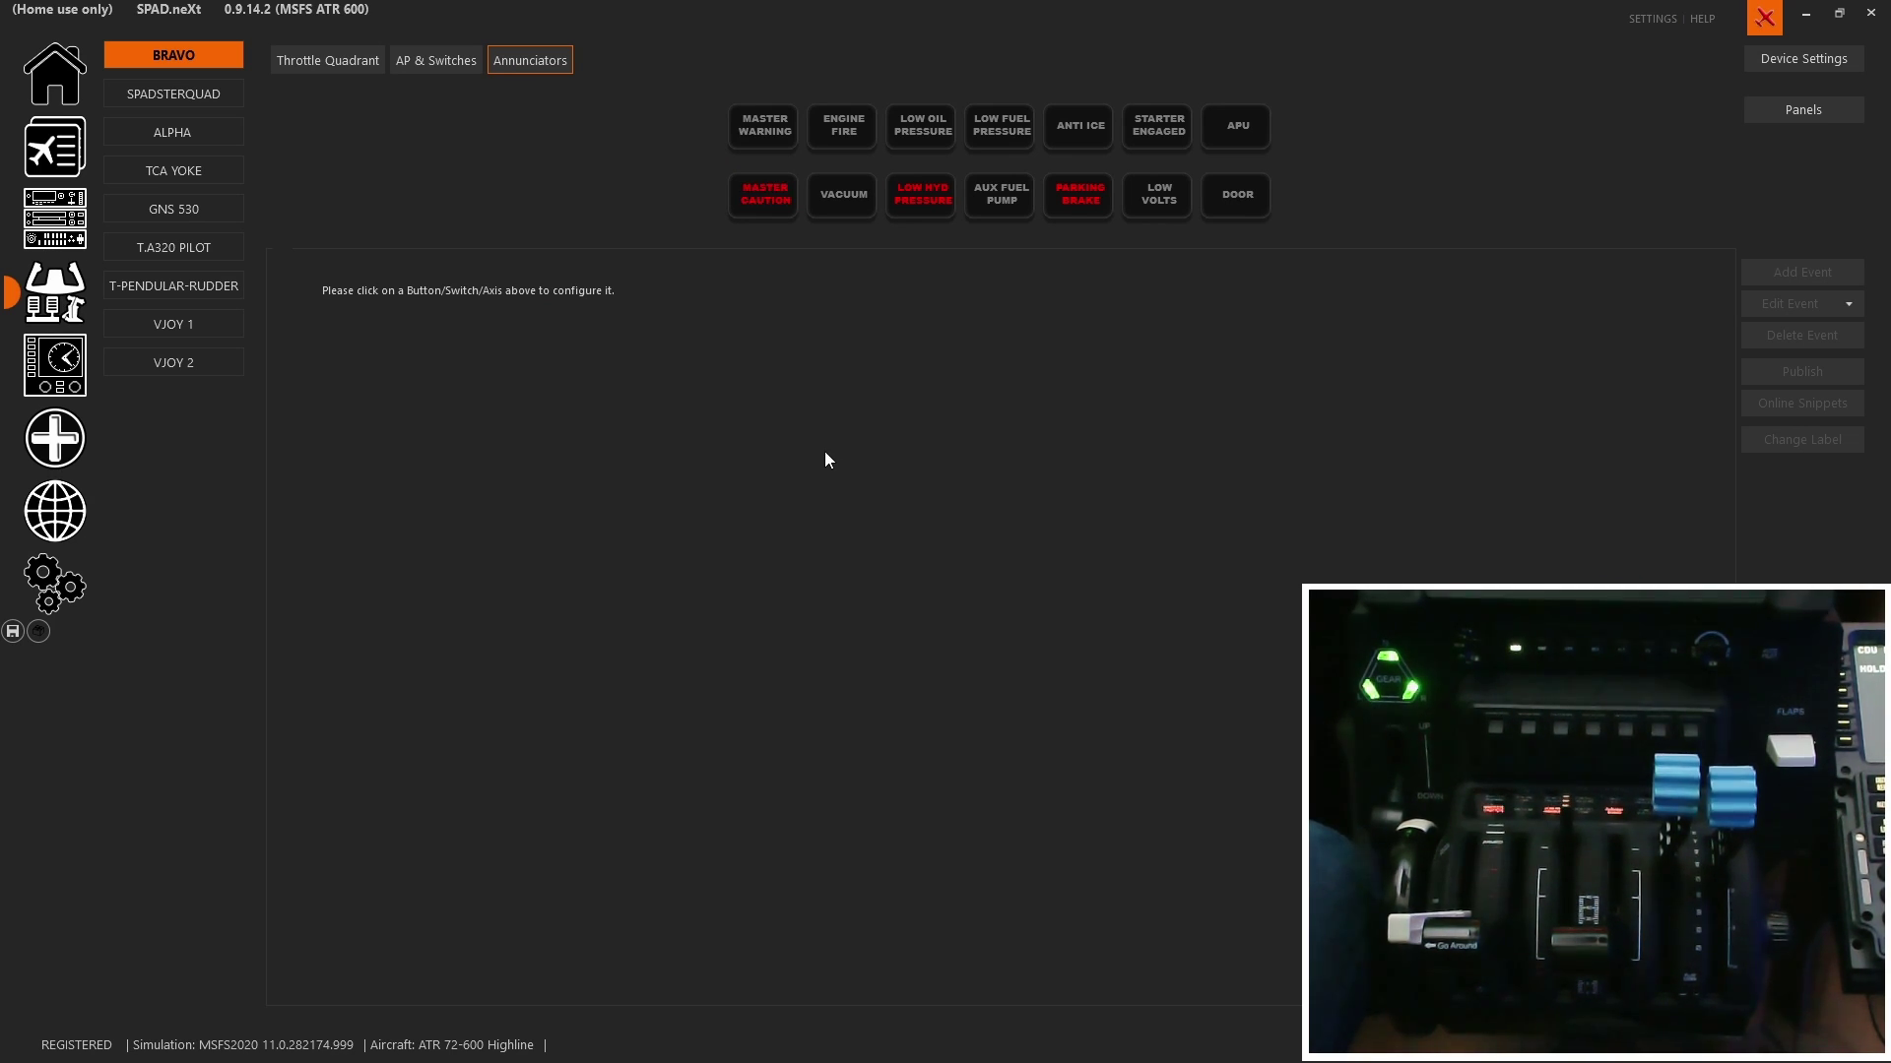
Review the LED conditions of the Master Warning, Master Caution, Engine Fire and Vacuum annunciators.
{"action": "left_click", "coordinate": [764, 143]}
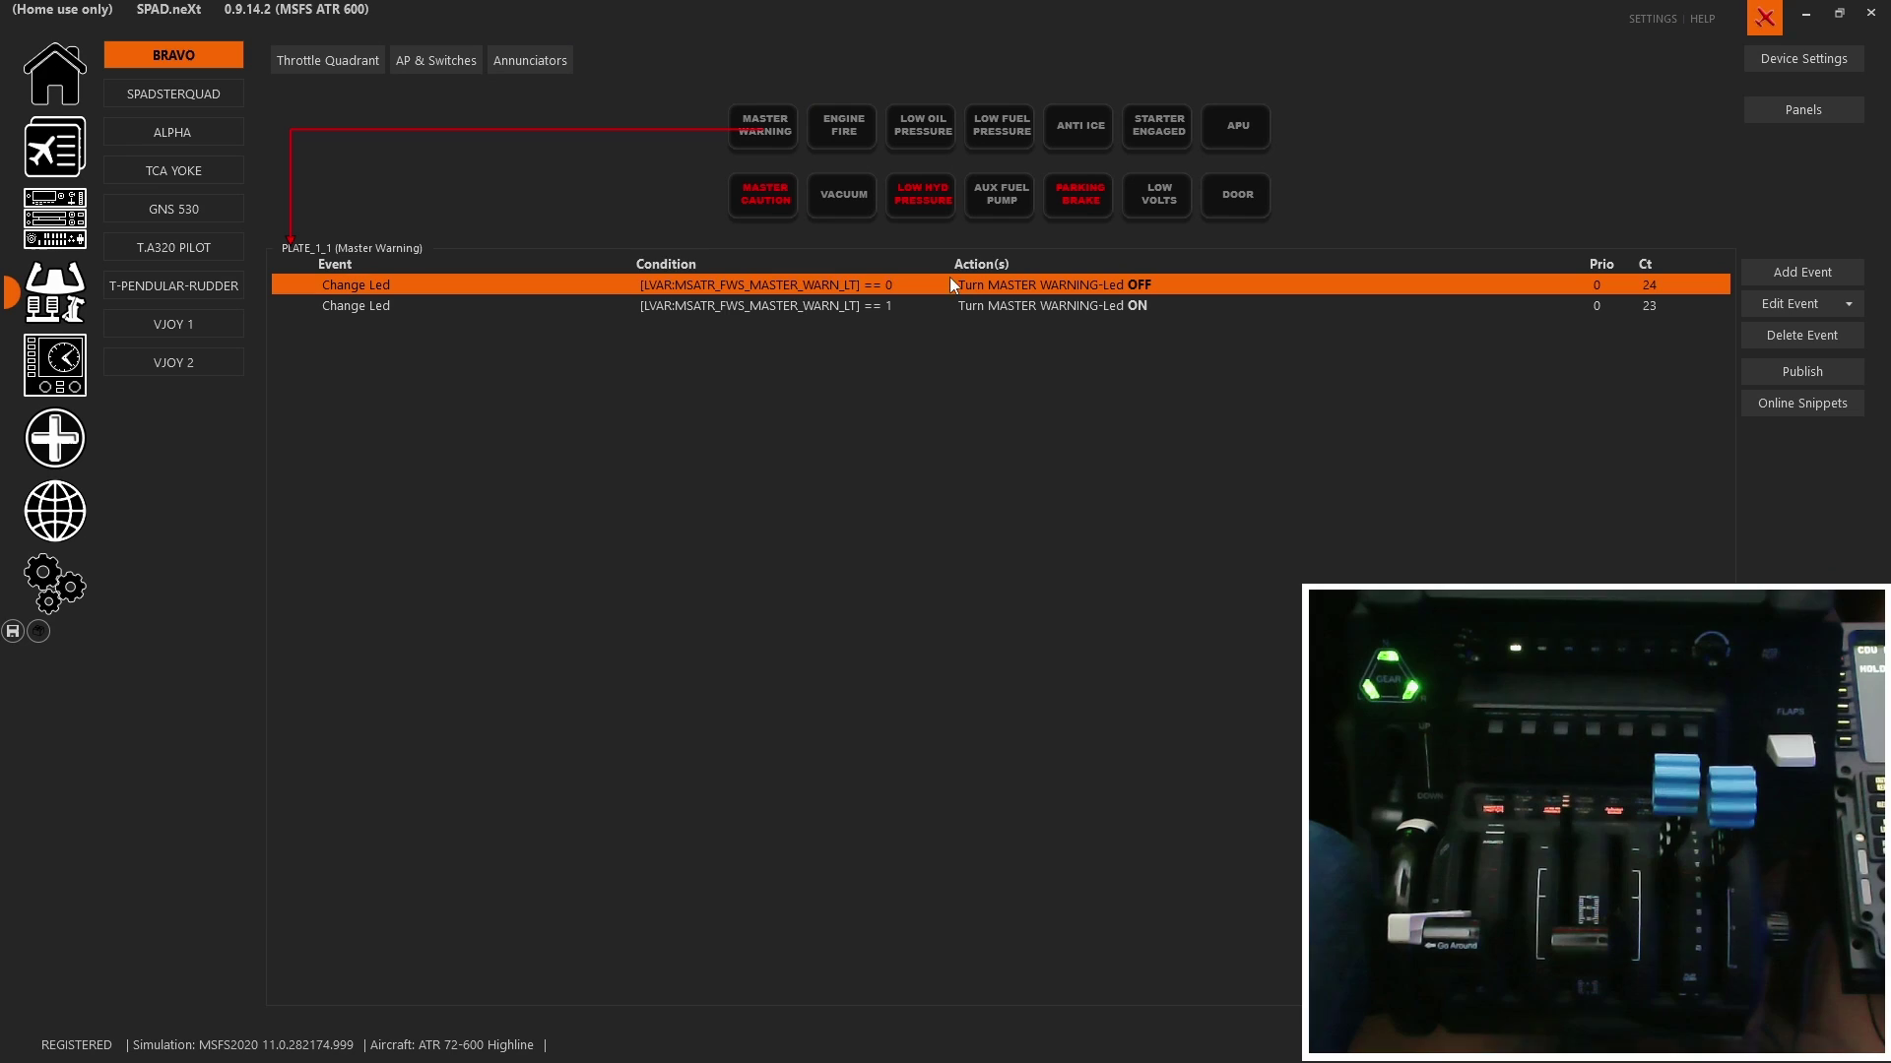
{"action": "left_click", "coordinate": [764, 197]}
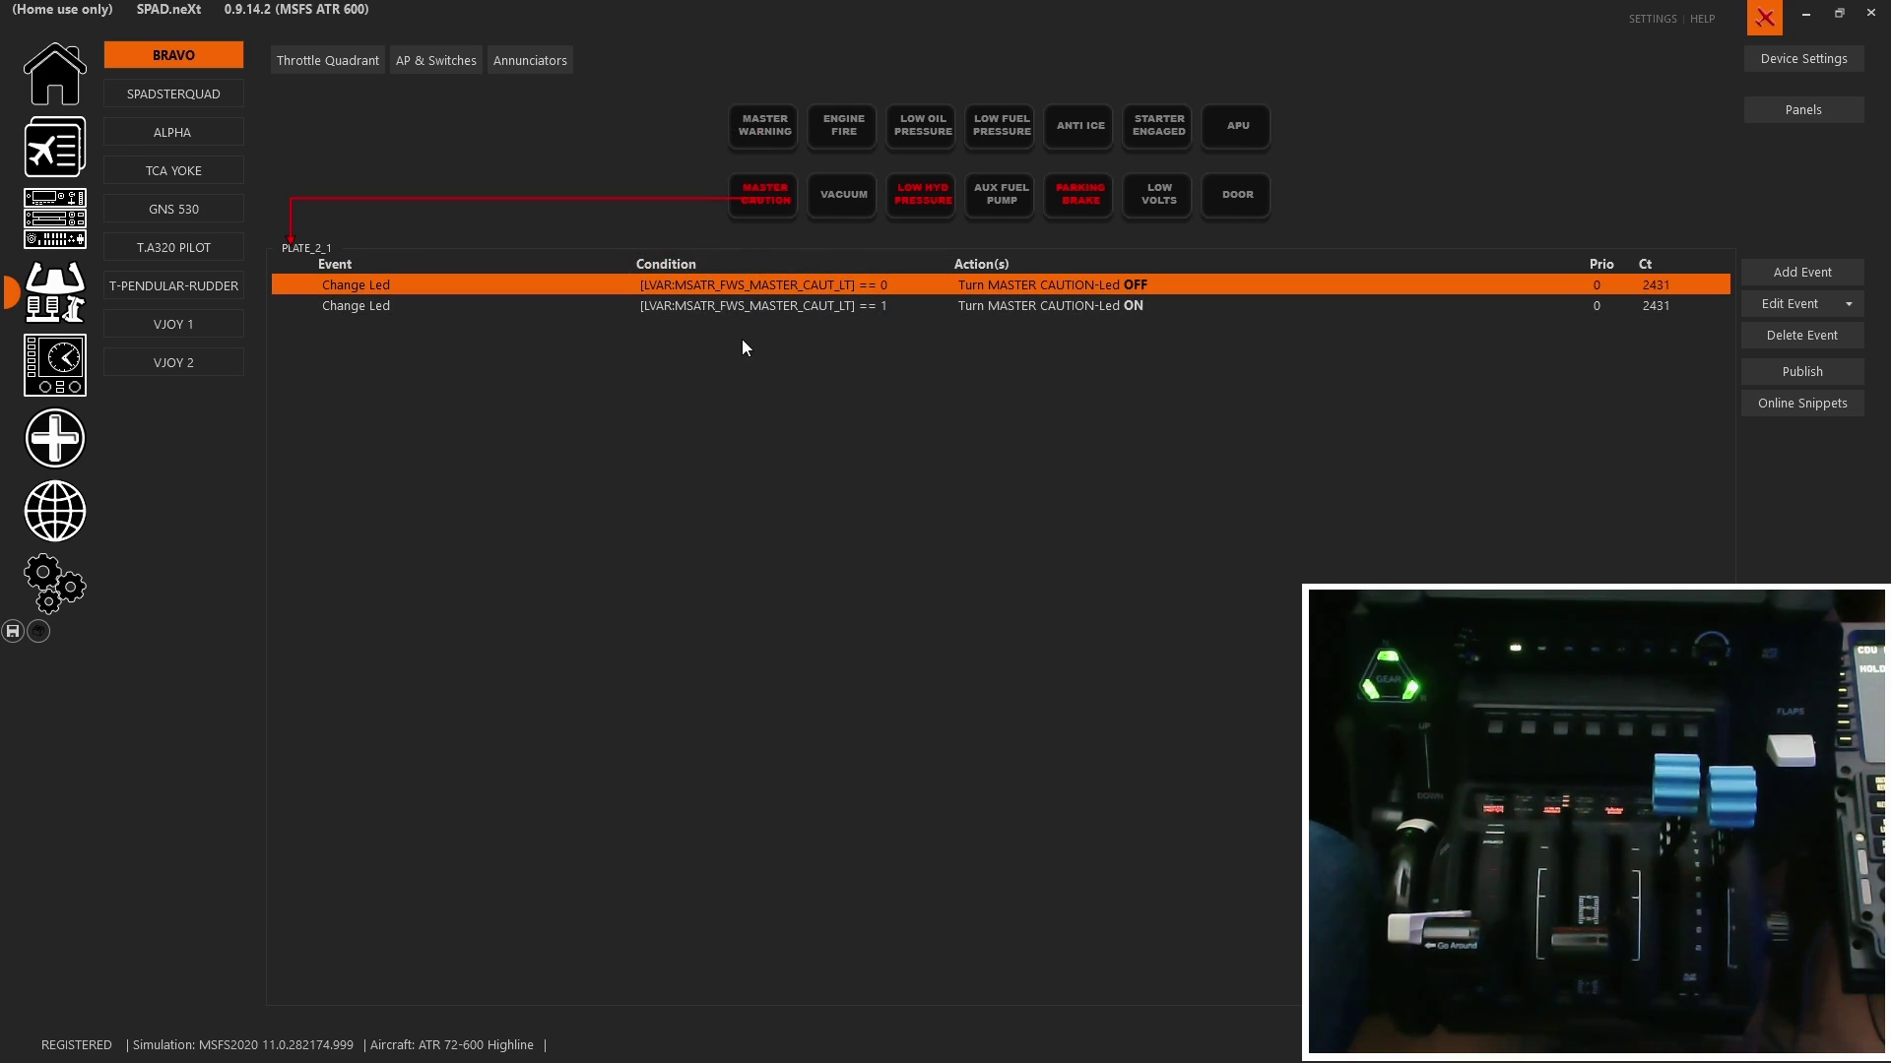
{"action": "left_click", "coordinate": [843, 126]}
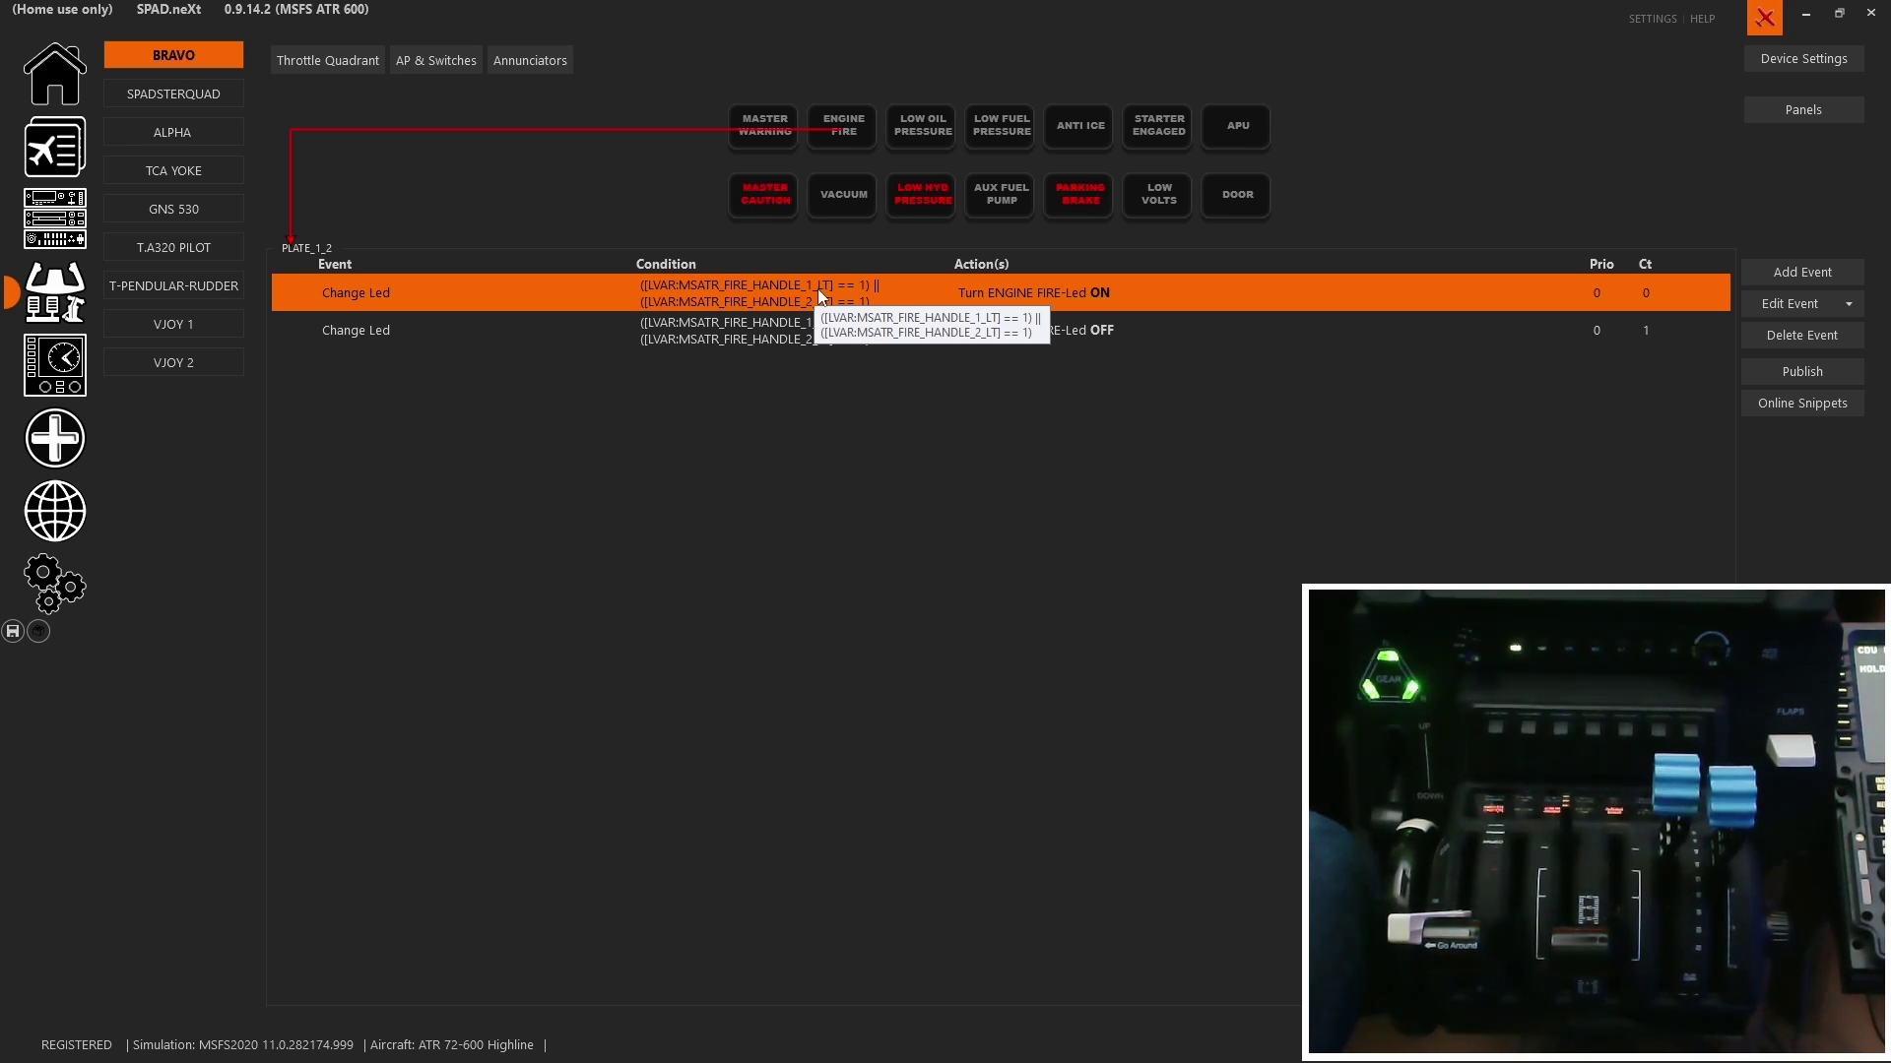
{"action": "left_click", "coordinate": [765, 194]}
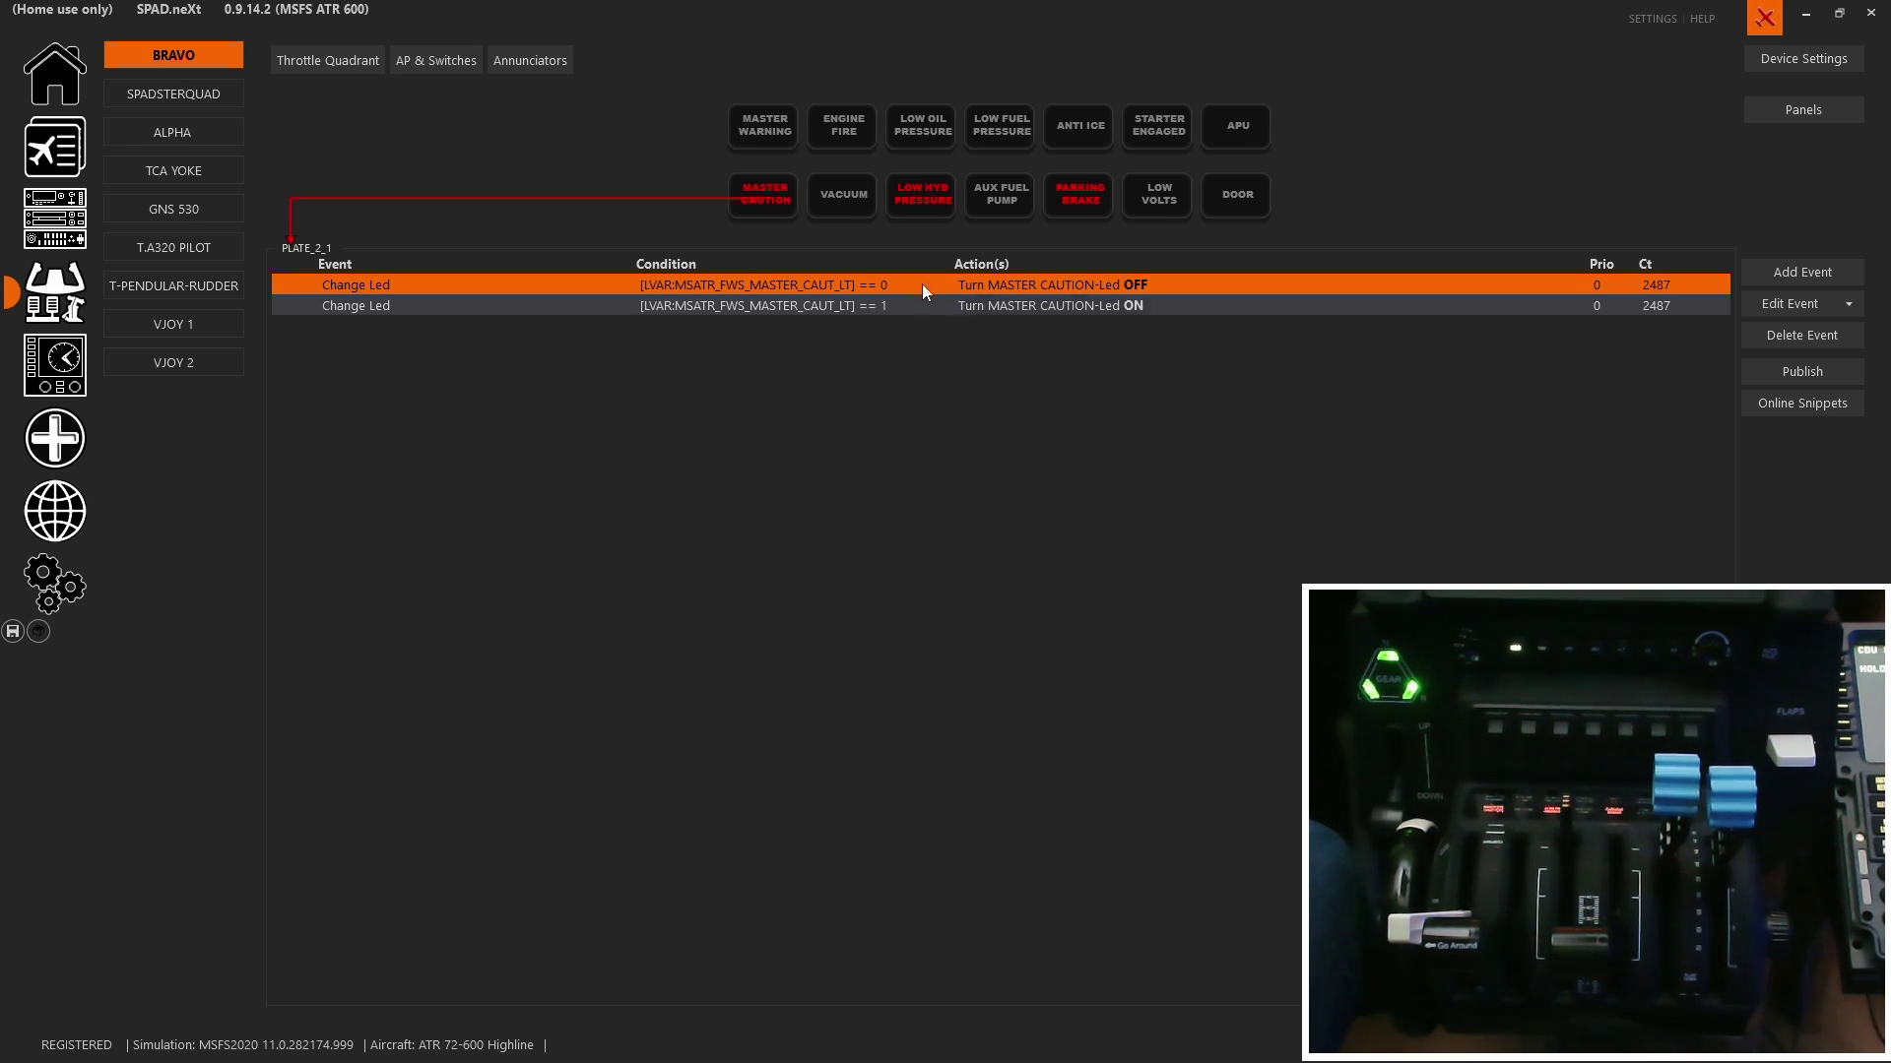
{"action": "left_click", "coordinate": [838, 222]}
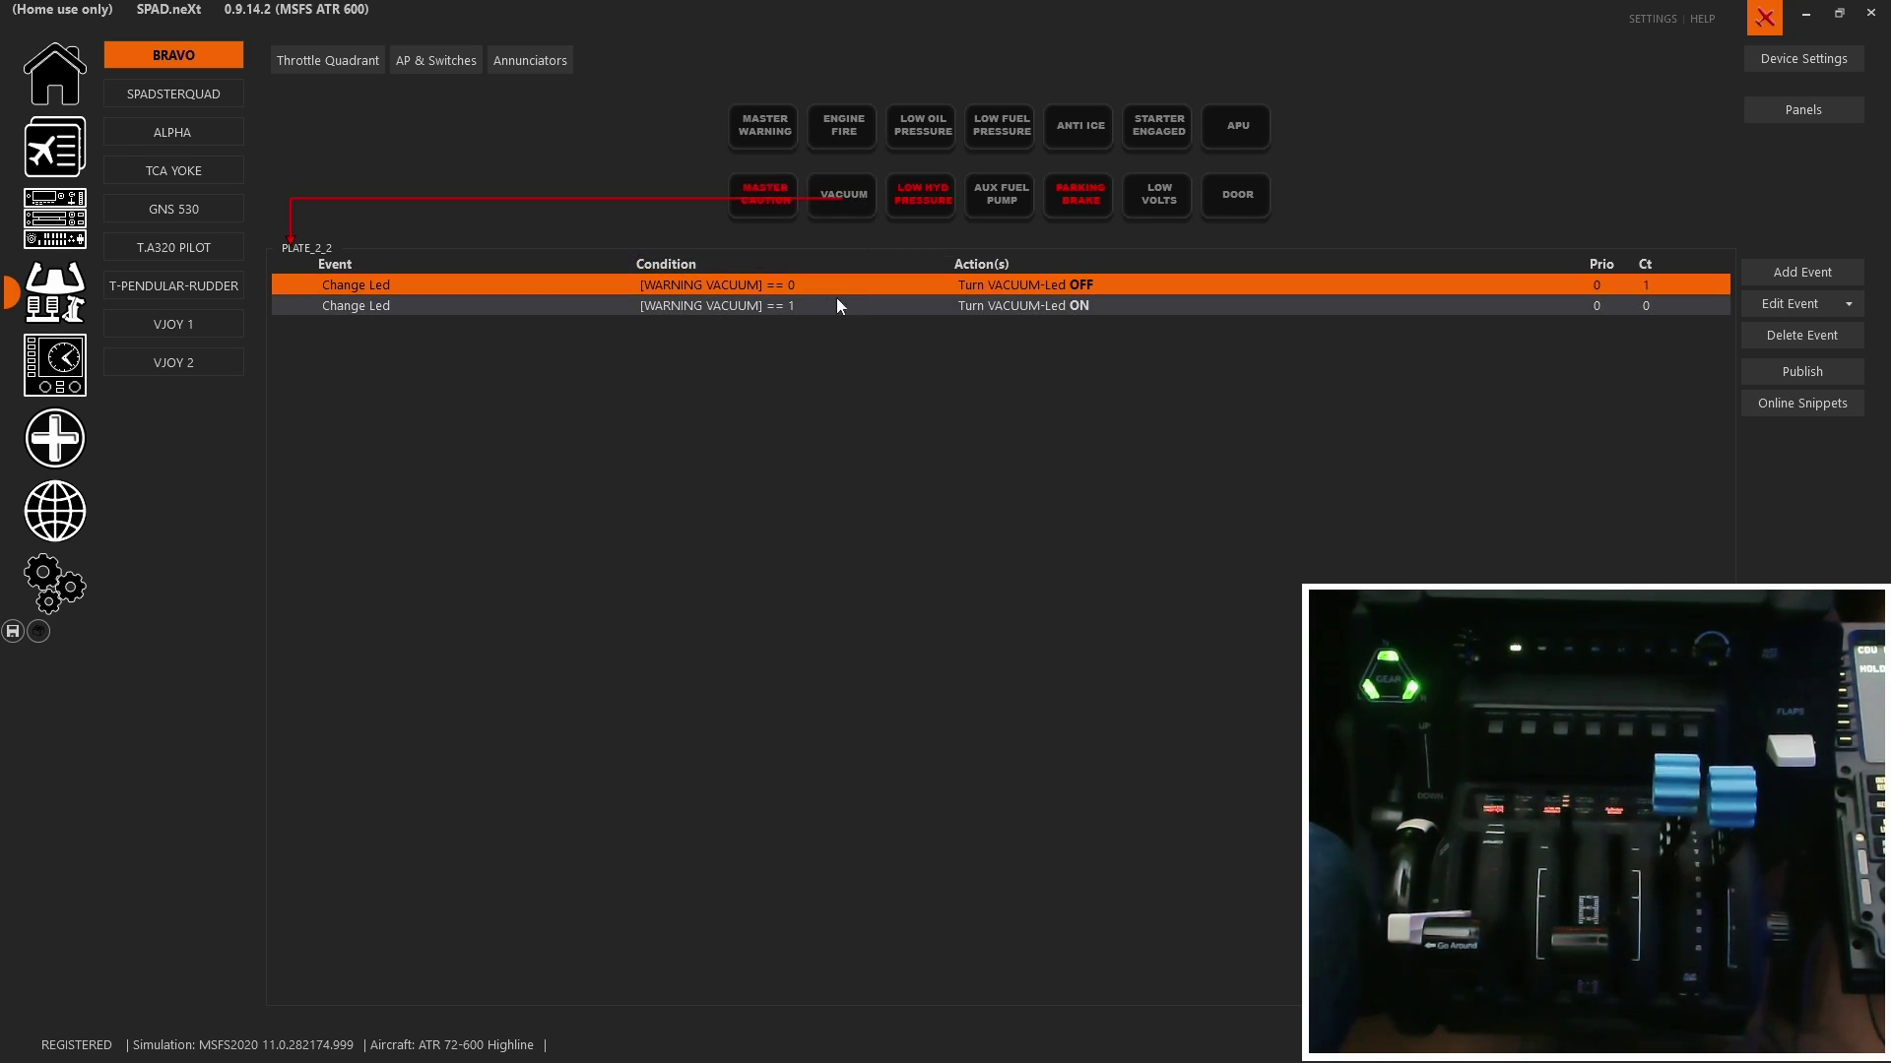
Review the LED conditions of the Low Oil Pressure, Low Hyd Pressure, Low Fuel Pressure and Aux Fuel Pump annunciators.
{"action": "left_click", "coordinate": [902, 143]}
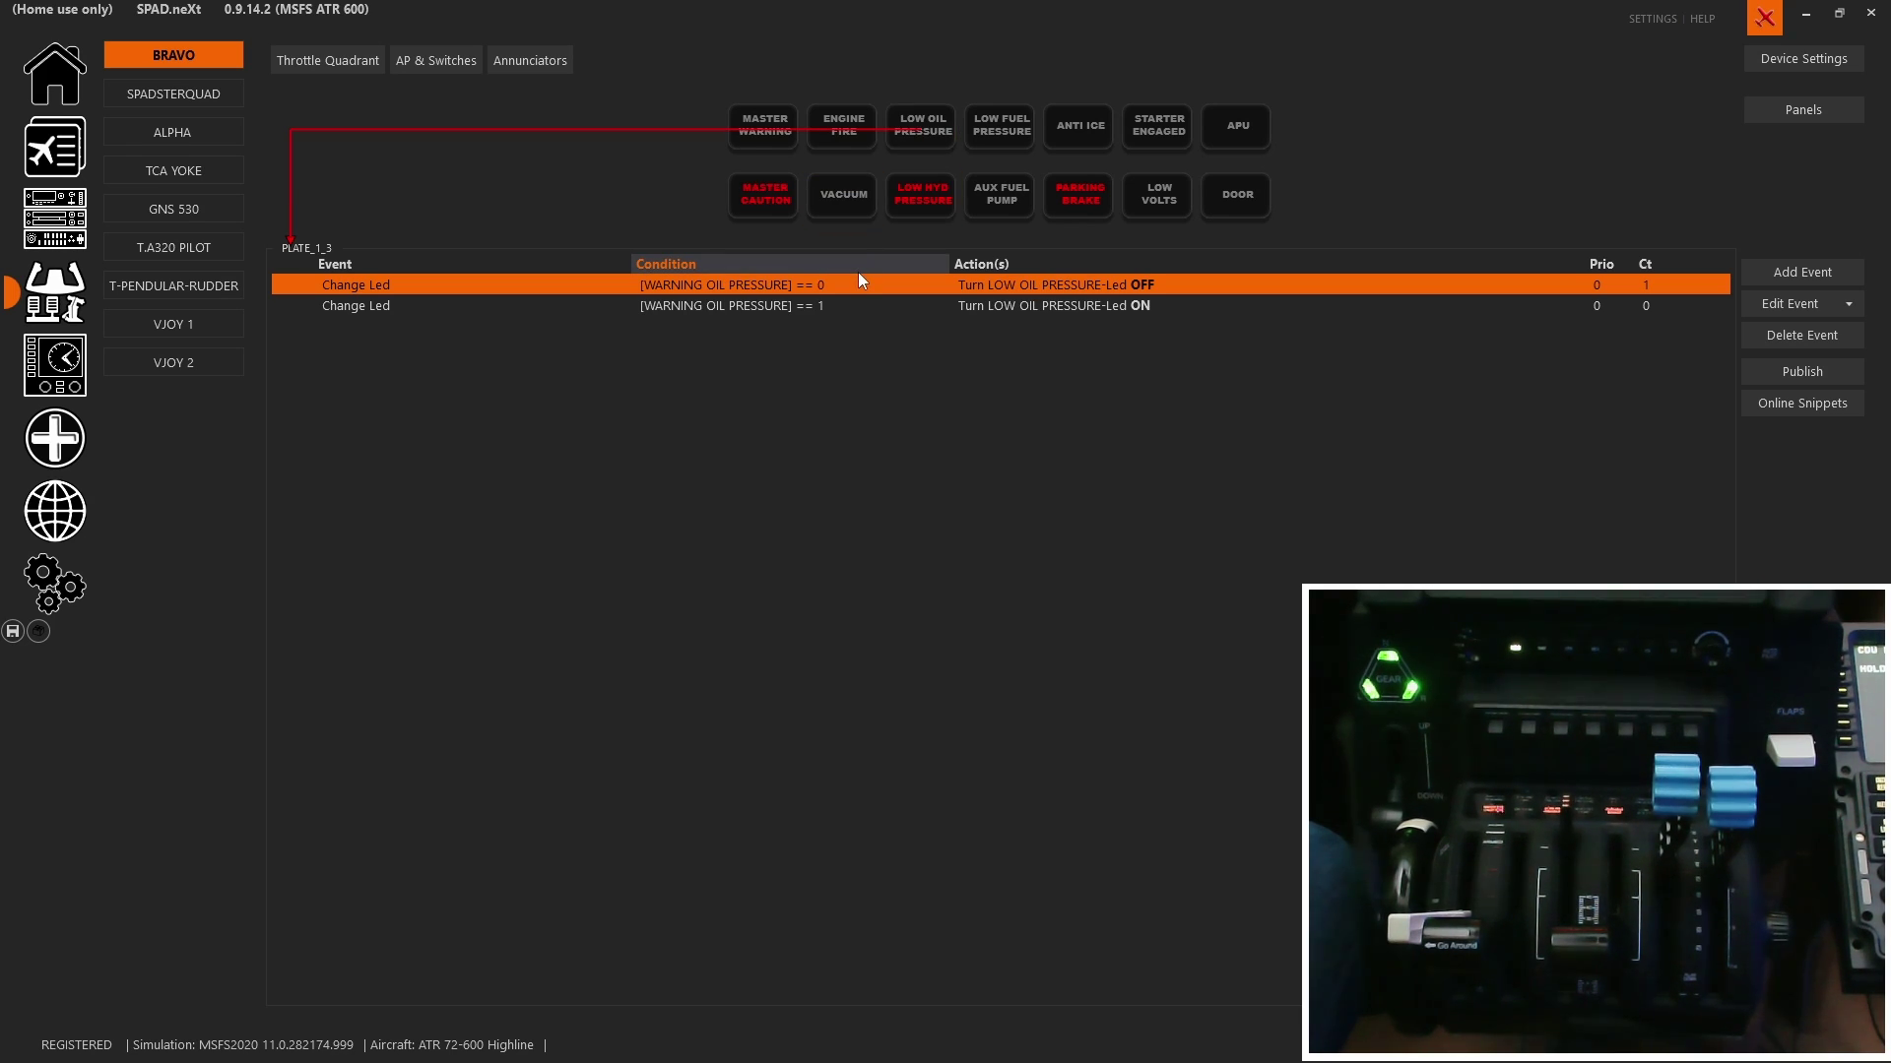
{"action": "left_click", "coordinate": [932, 225]}
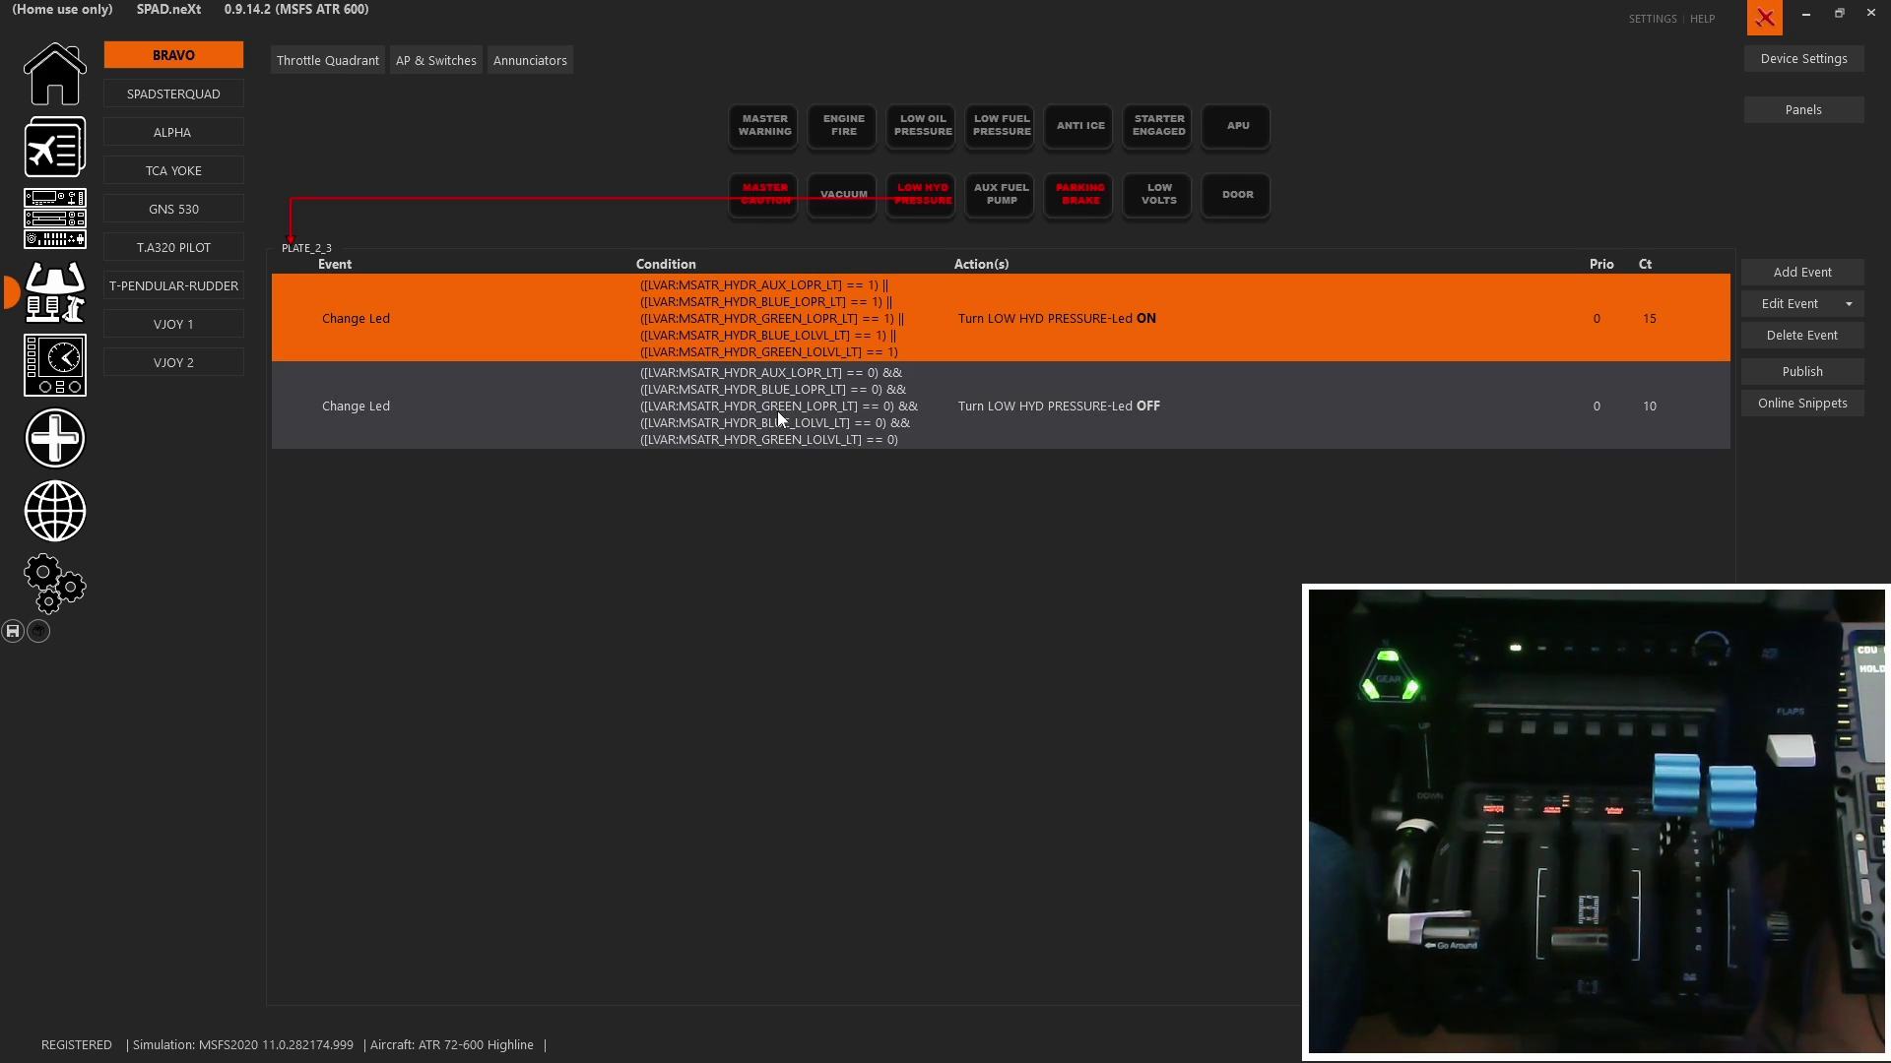
{"action": "left_click", "coordinate": [980, 150]}
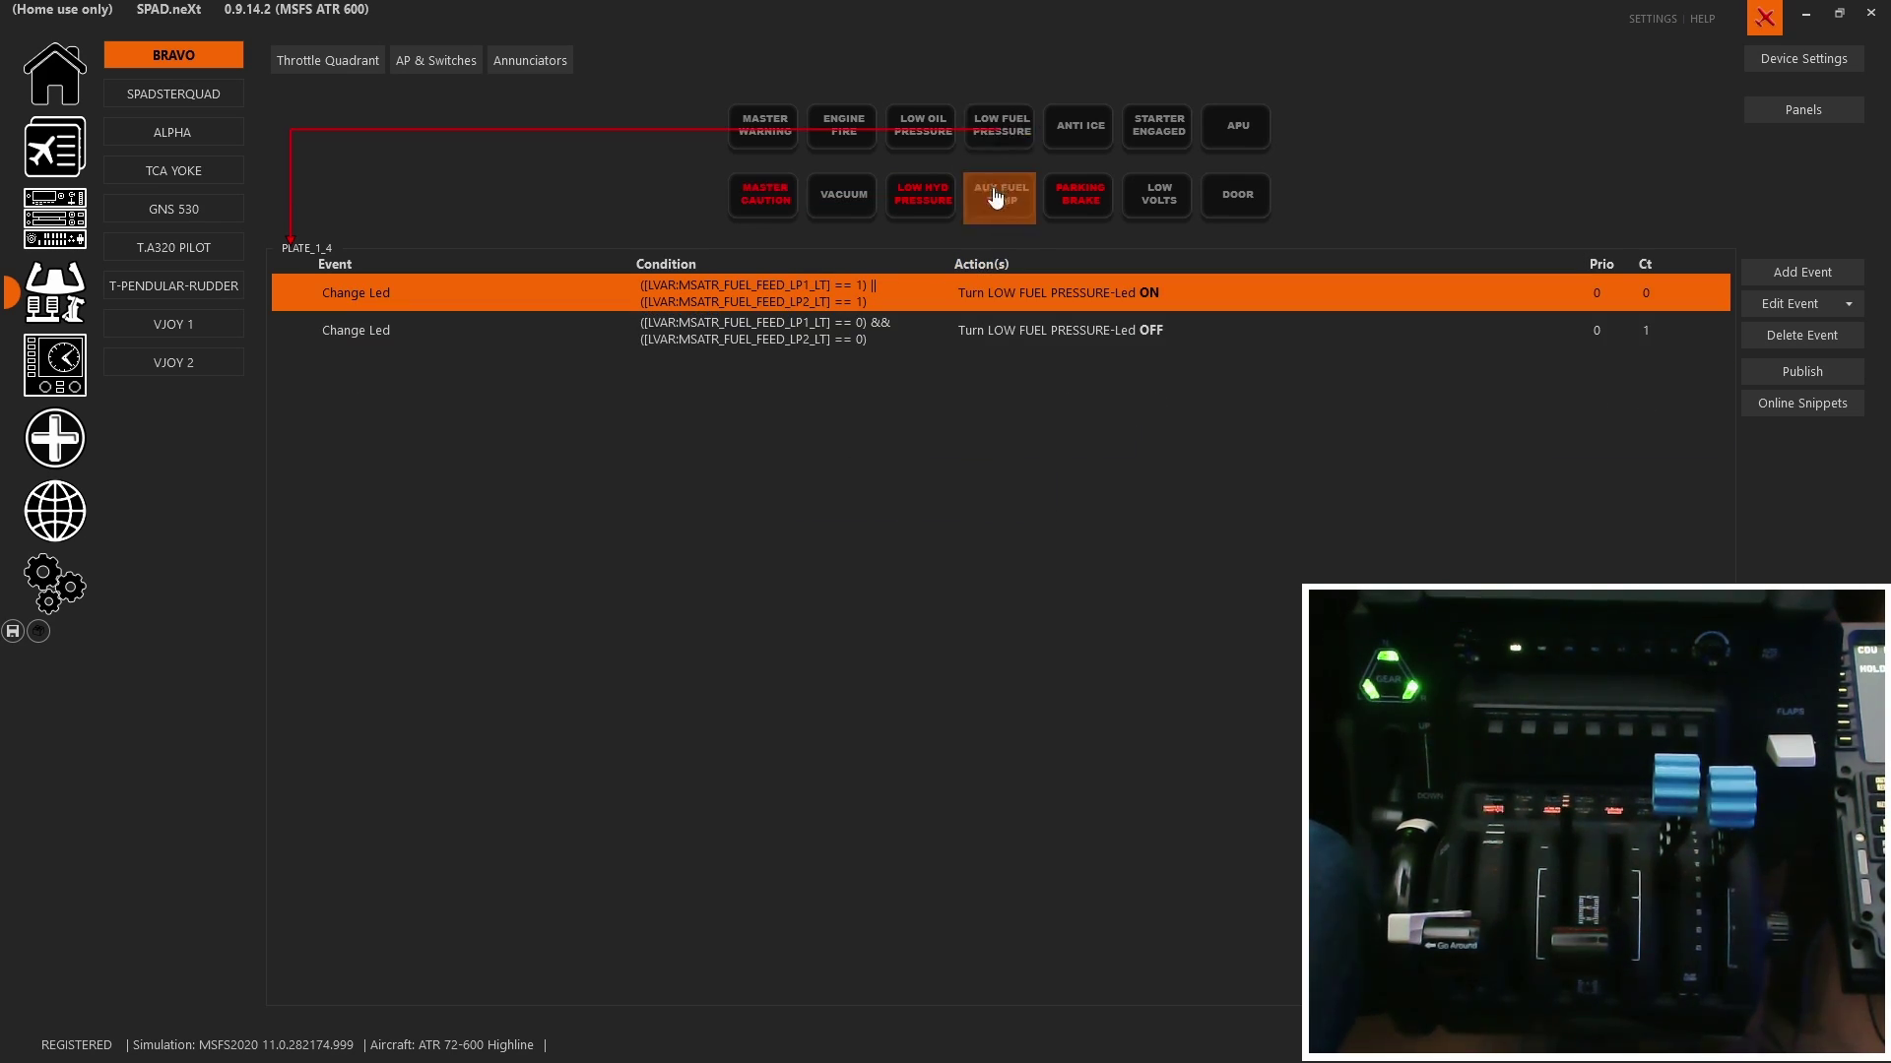
{"action": "left_click", "coordinate": [998, 193]}
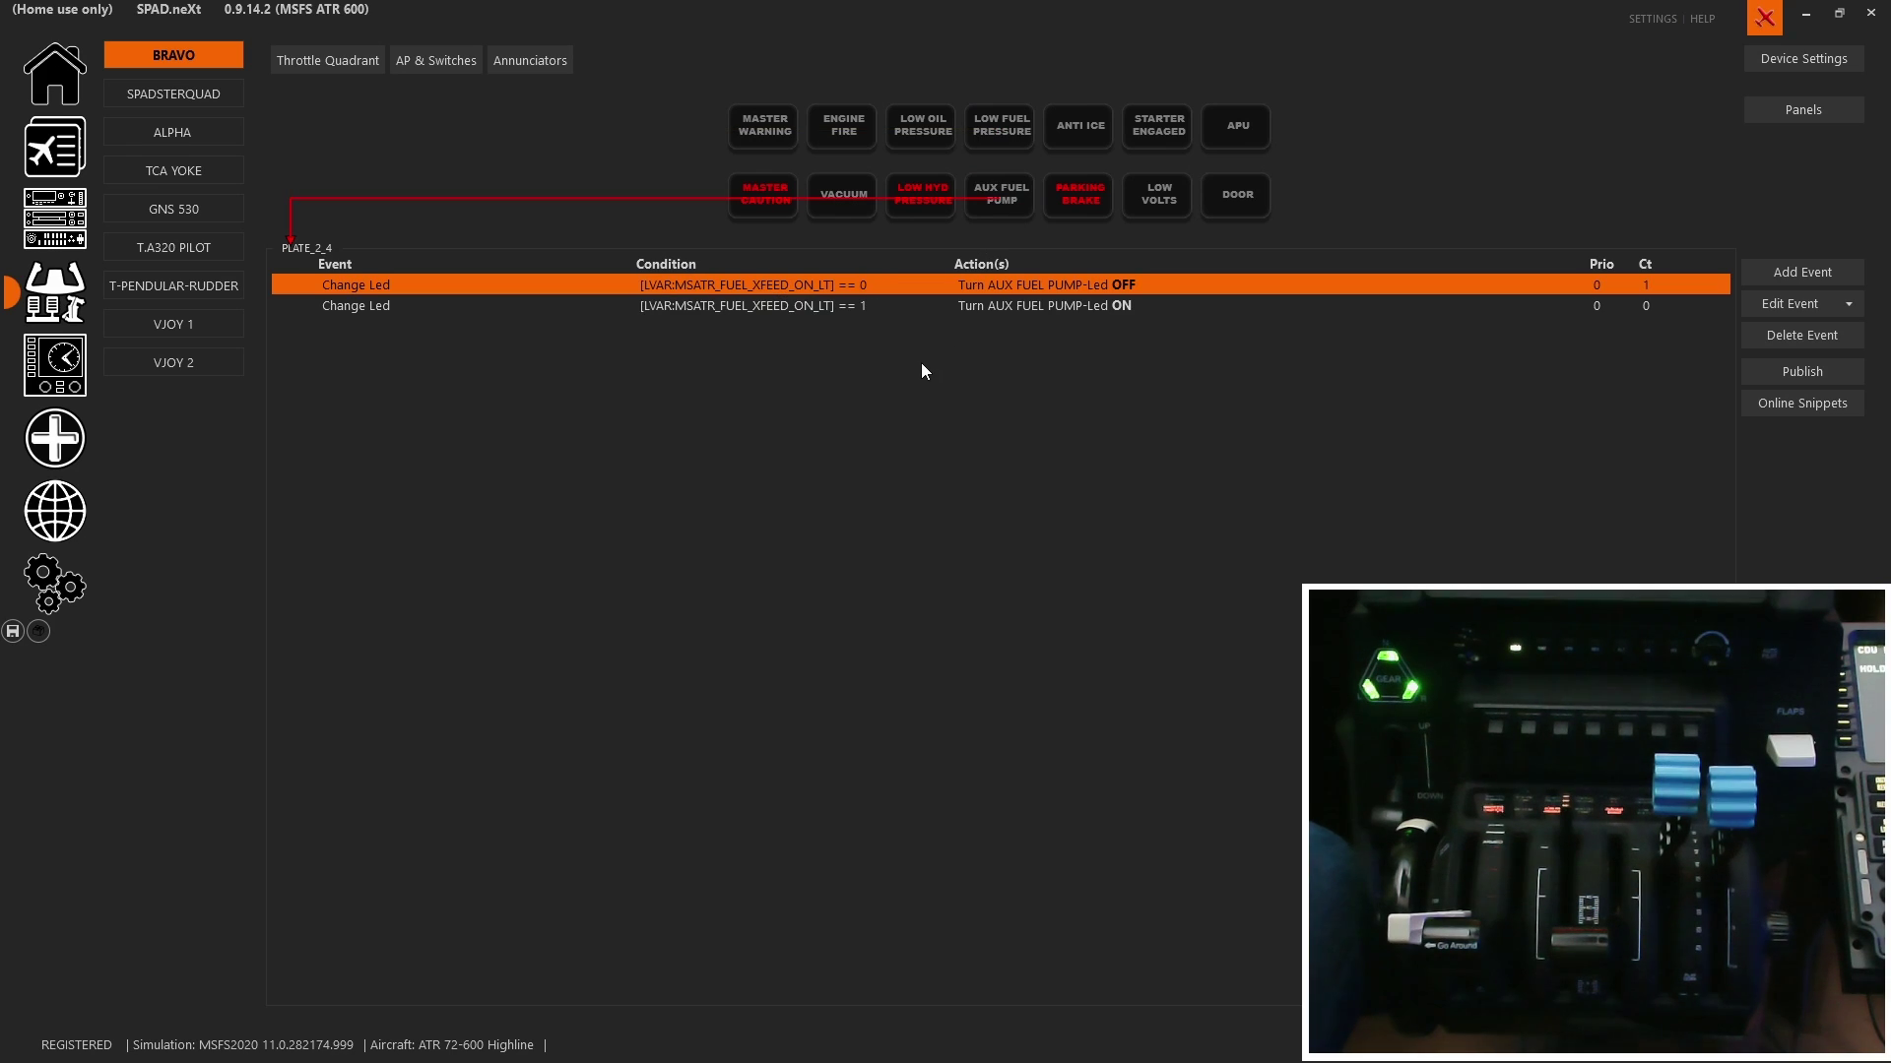
Review the LED events of the Anti Ice, Parking Brake, Starter Engaged, Low Volts, APU and Door annunciators.
{"action": "left_click", "coordinate": [1075, 130]}
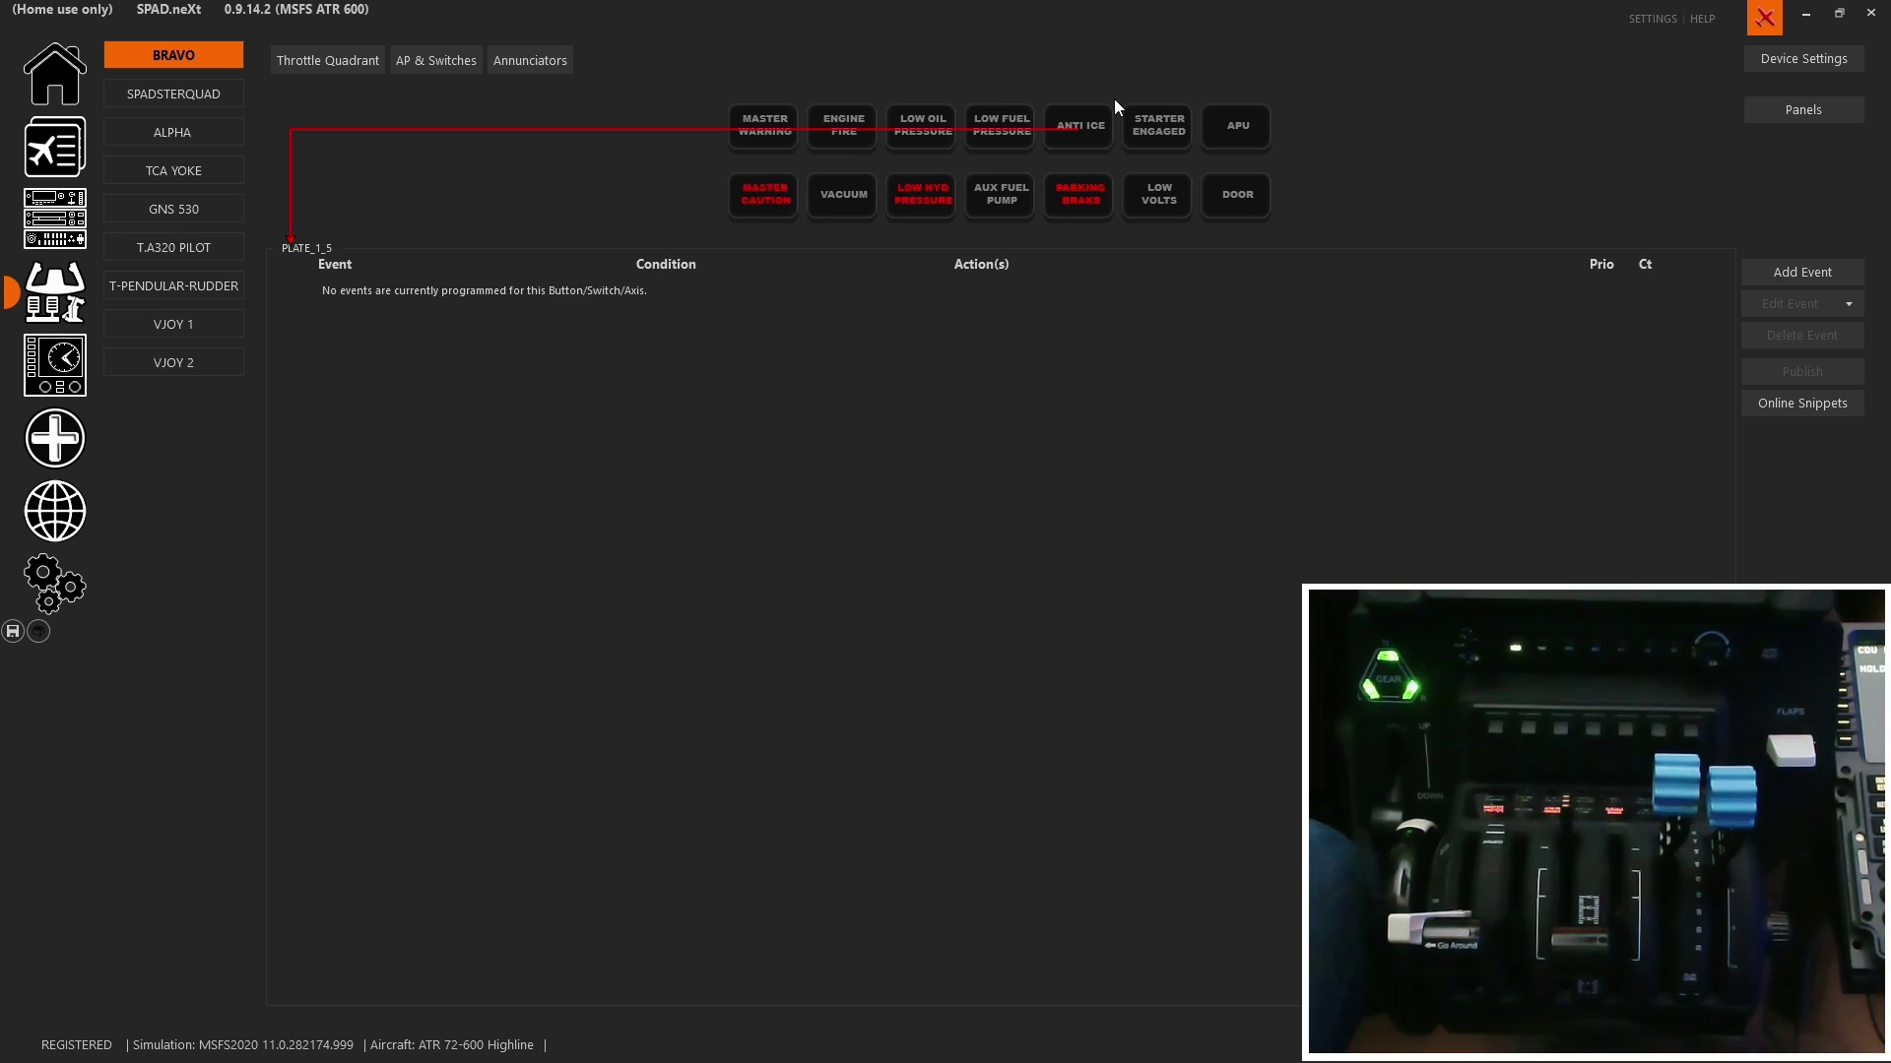
{"action": "left_click", "coordinate": [1091, 212]}
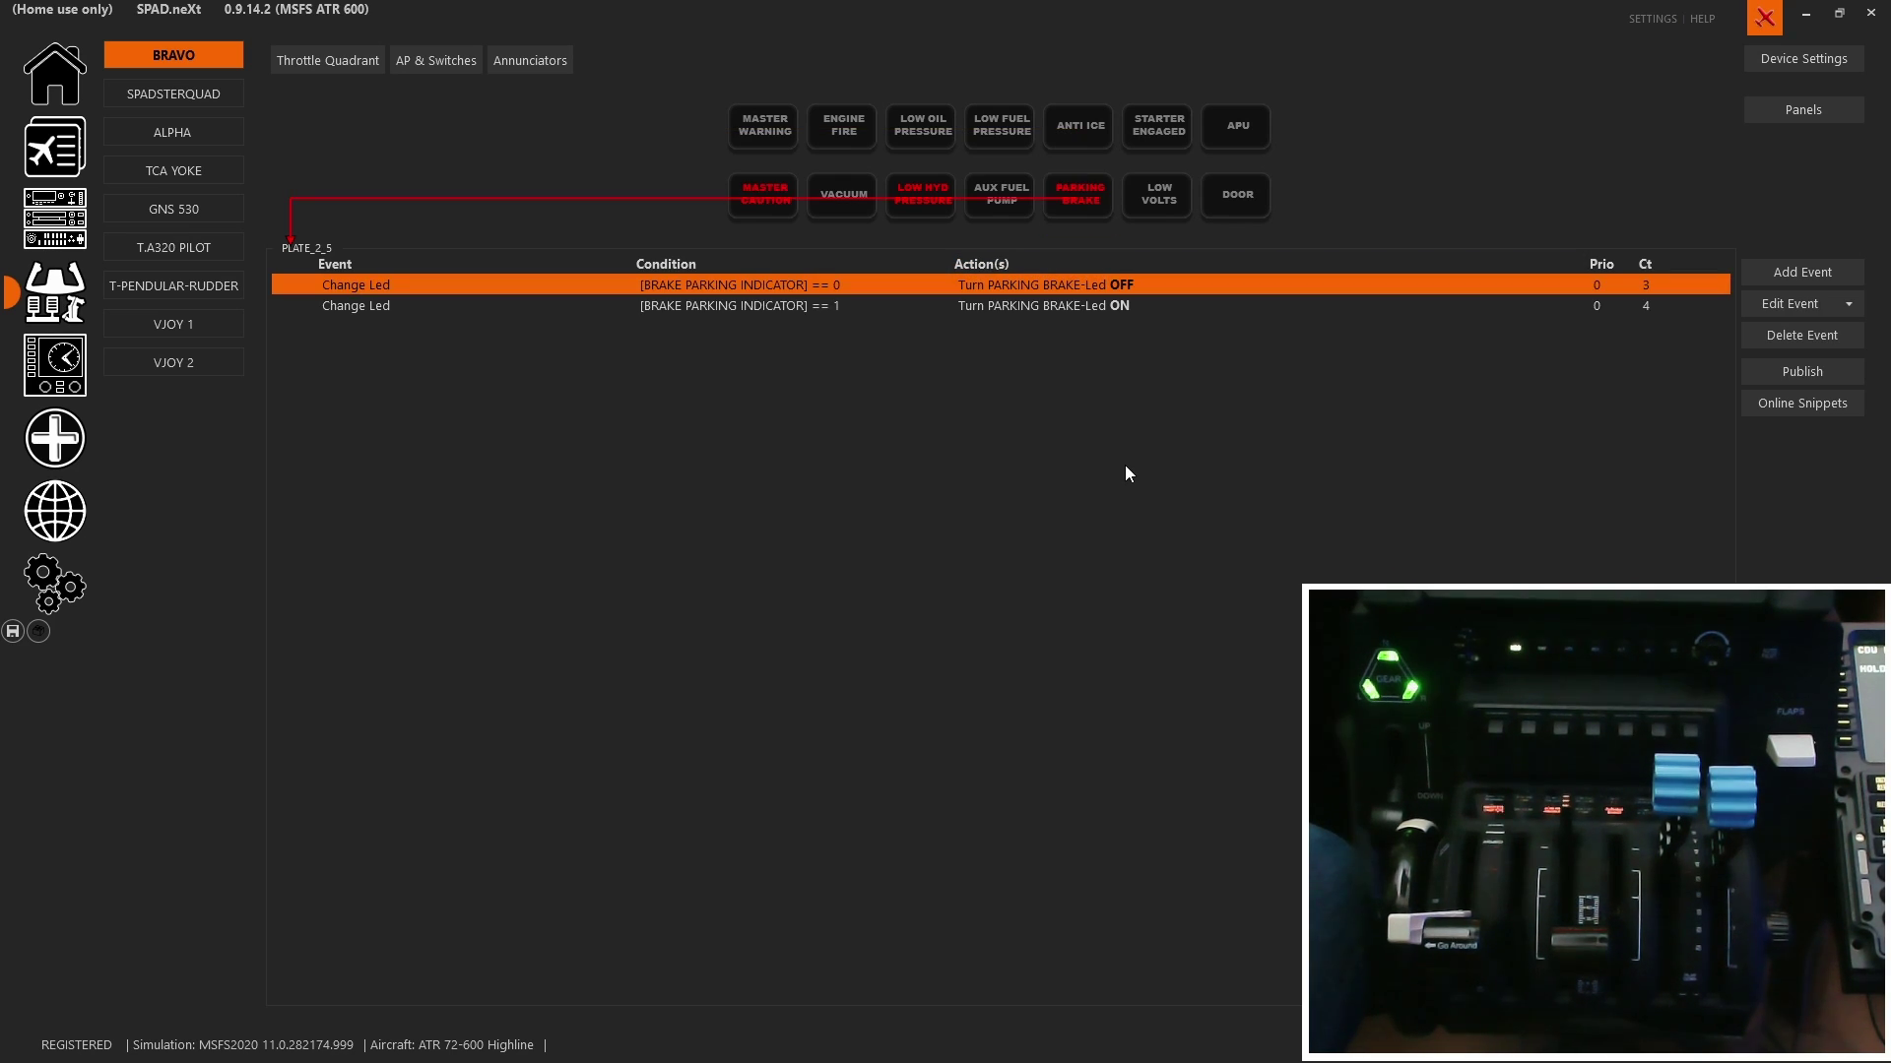
{"action": "left_click", "coordinate": [1140, 157]}
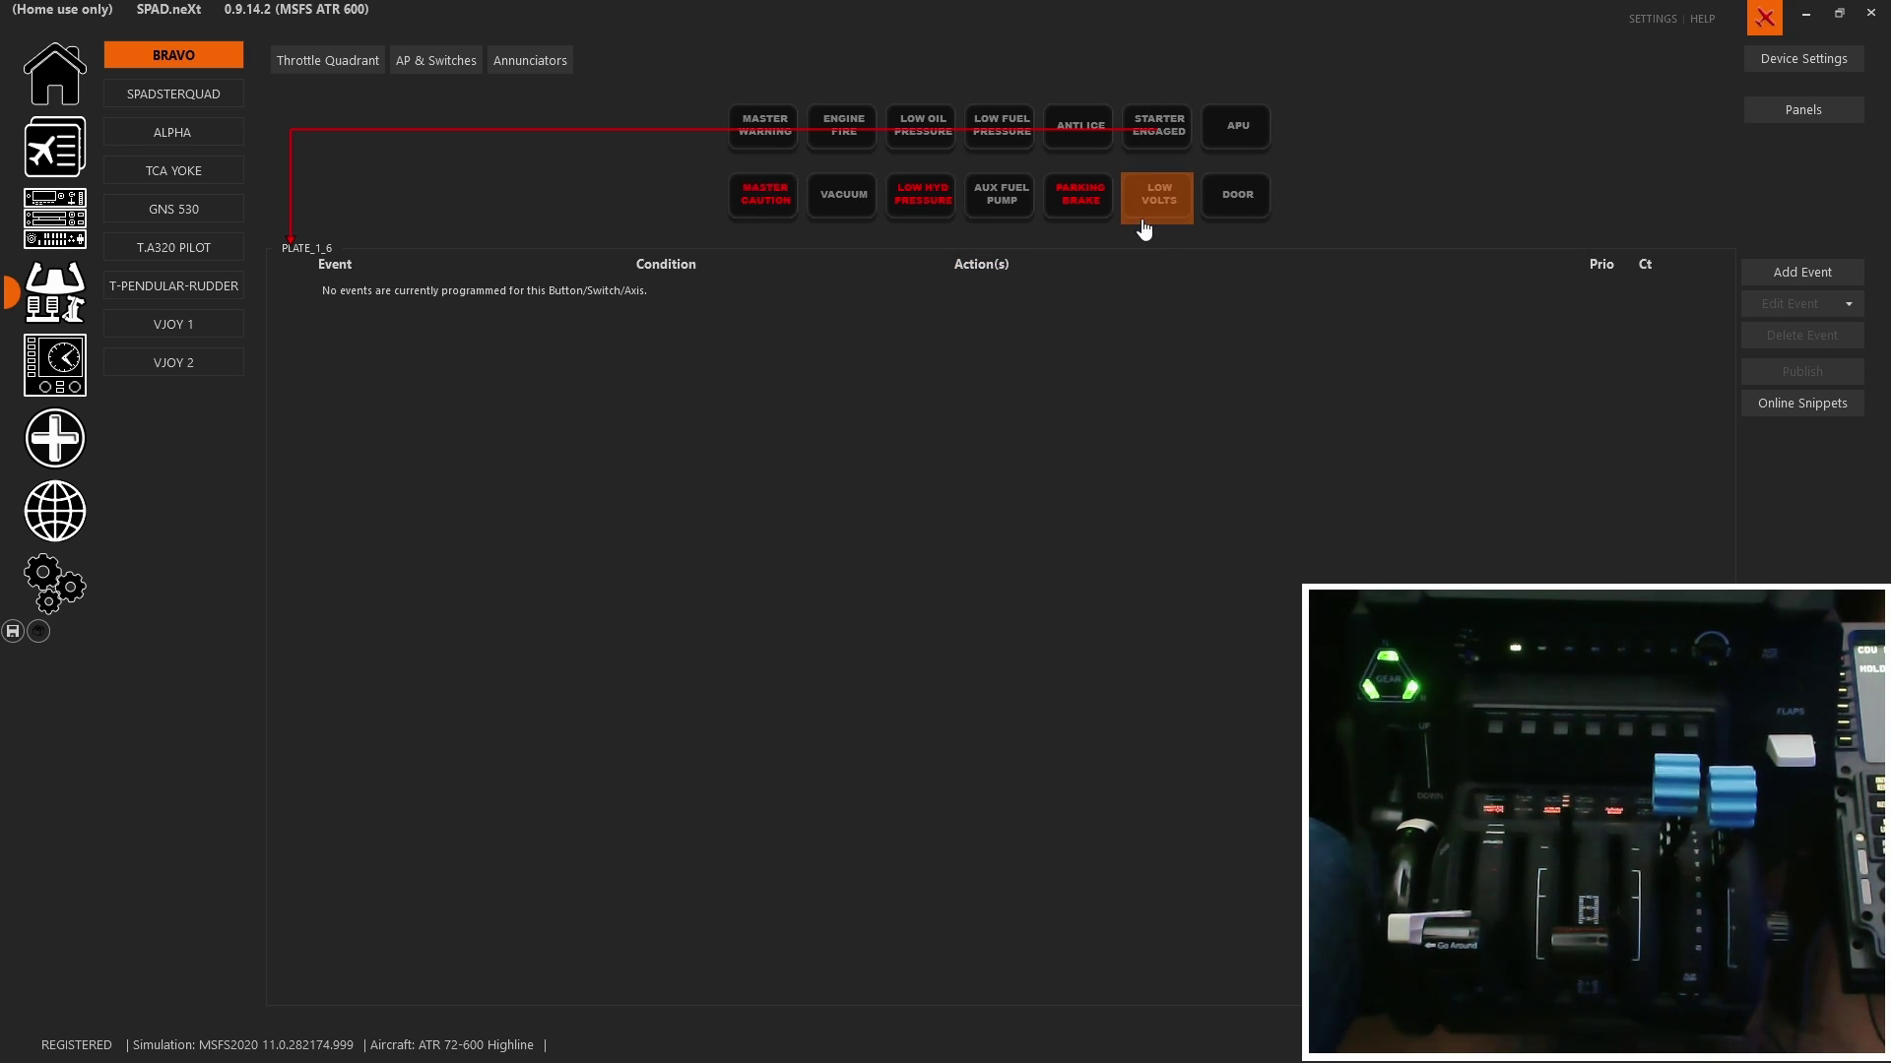
{"action": "left_click", "coordinate": [1158, 193]}
{"action": "left_click", "coordinate": [1233, 133]}
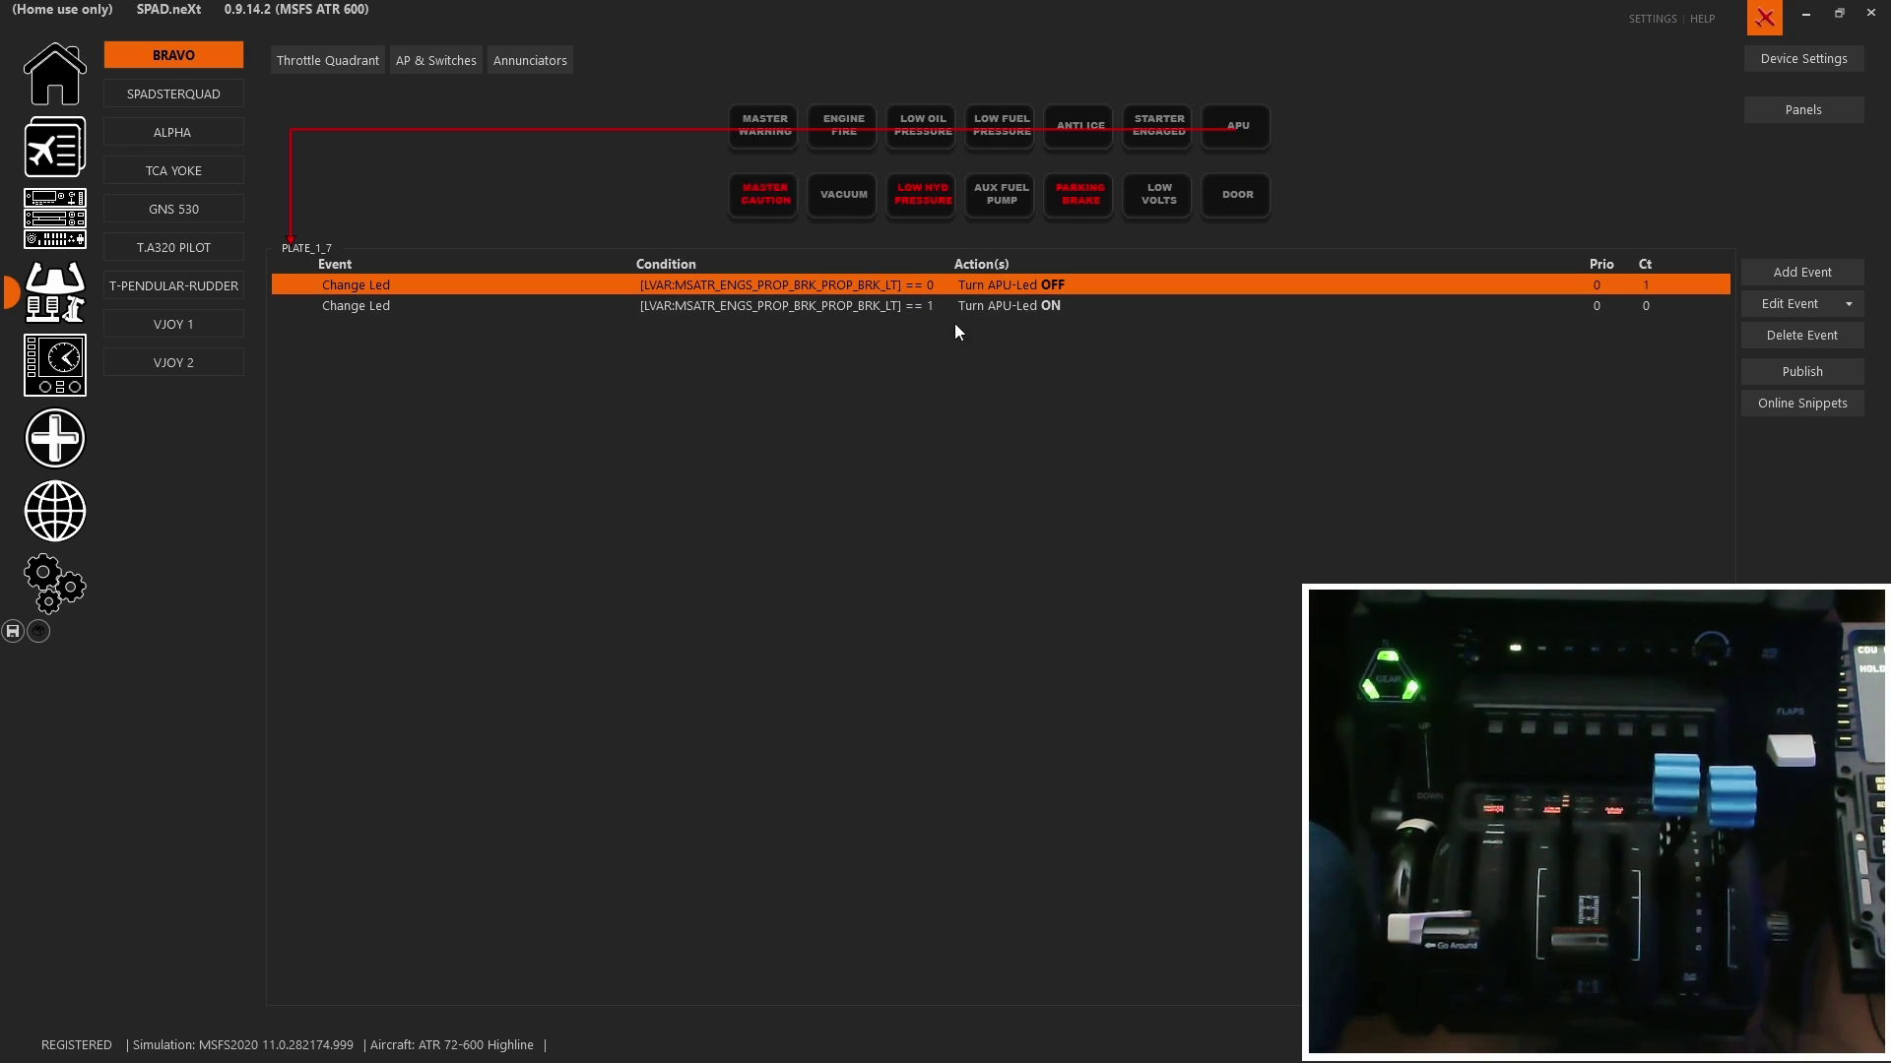
{"action": "left_click", "coordinate": [1238, 219]}
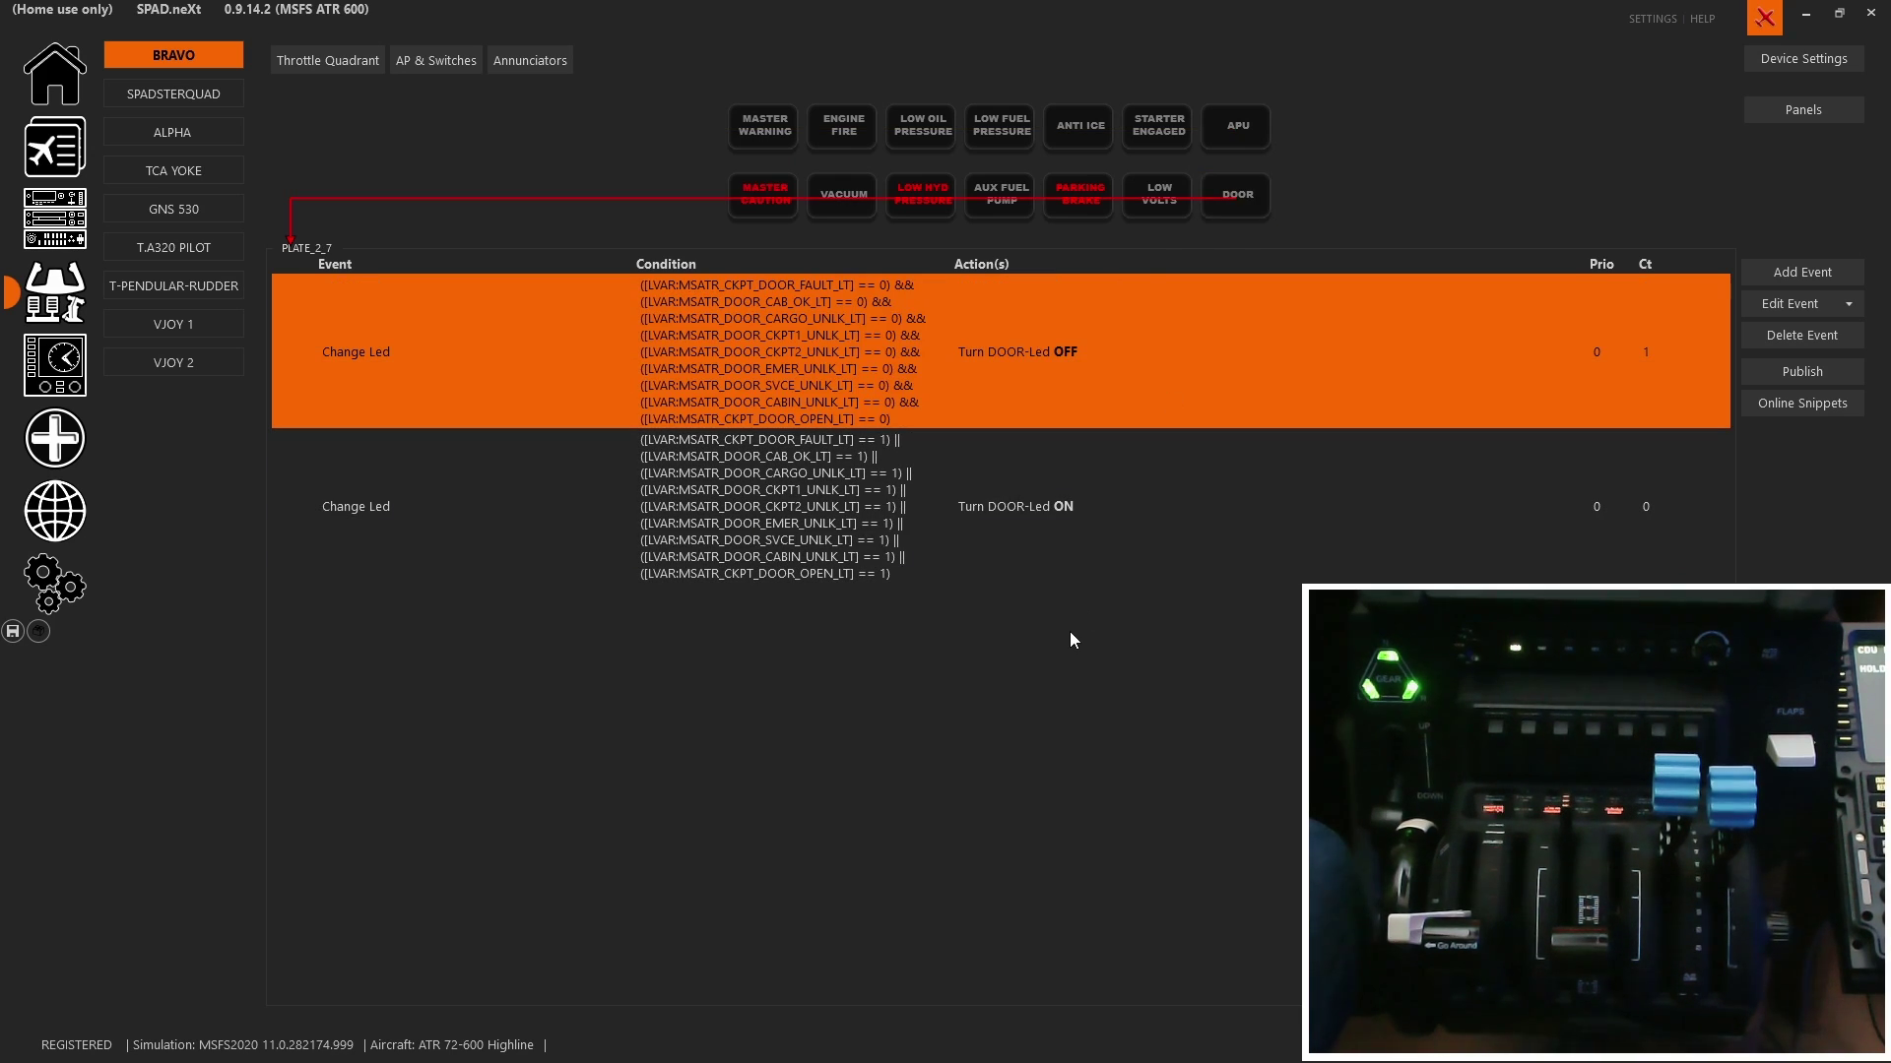